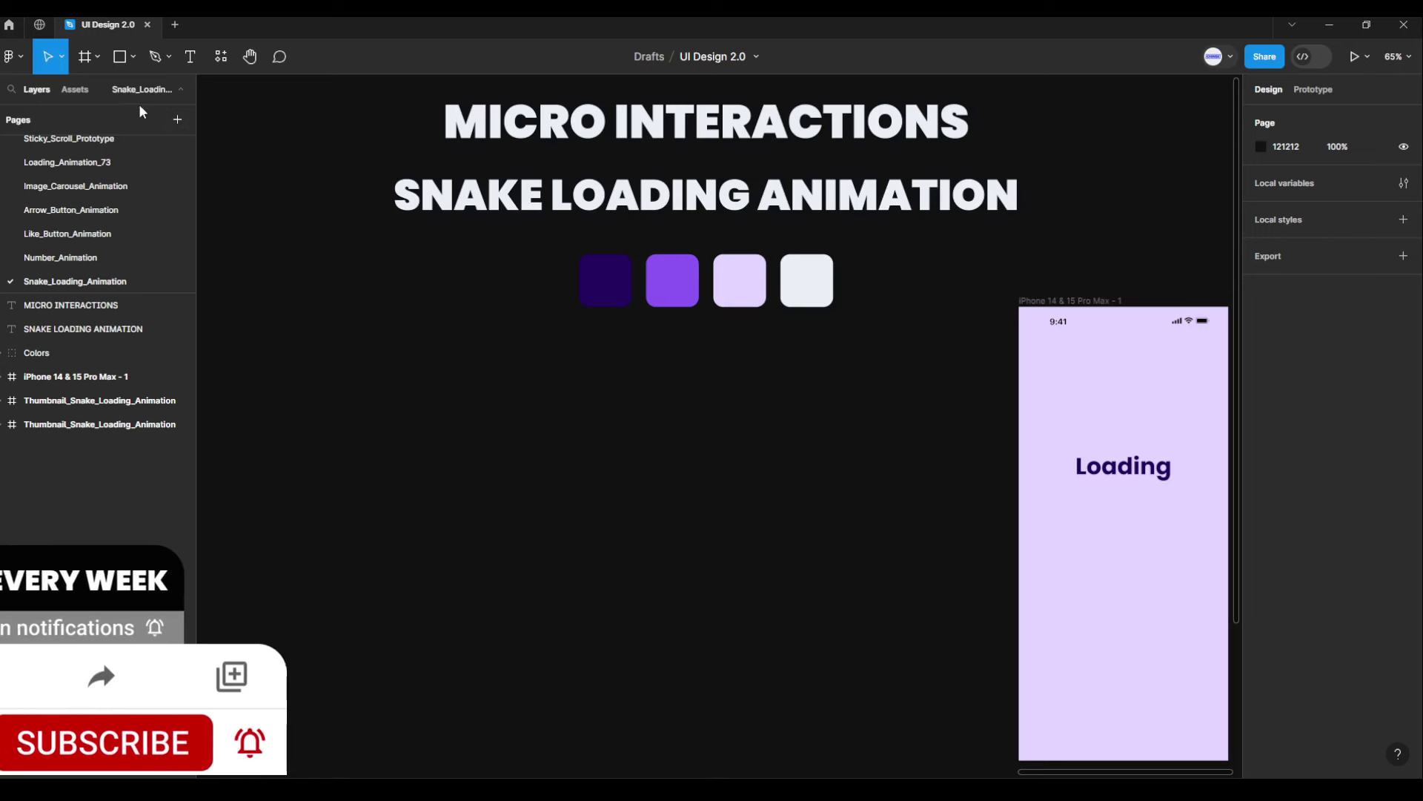
Step: Add a new frame on the canvas and size it to 430 × 72
left_click(100, 59)
left_click(102, 92)
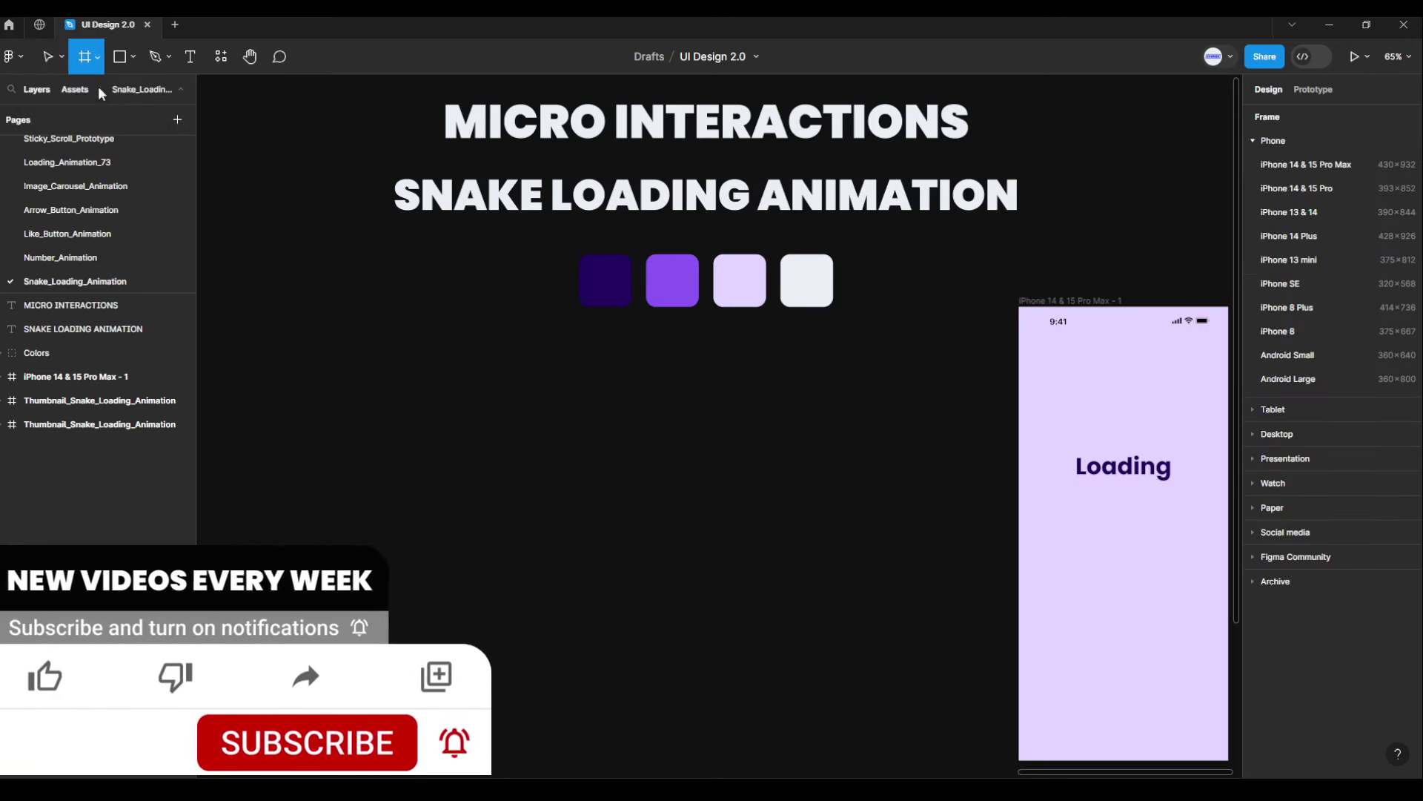
left_click(635, 427)
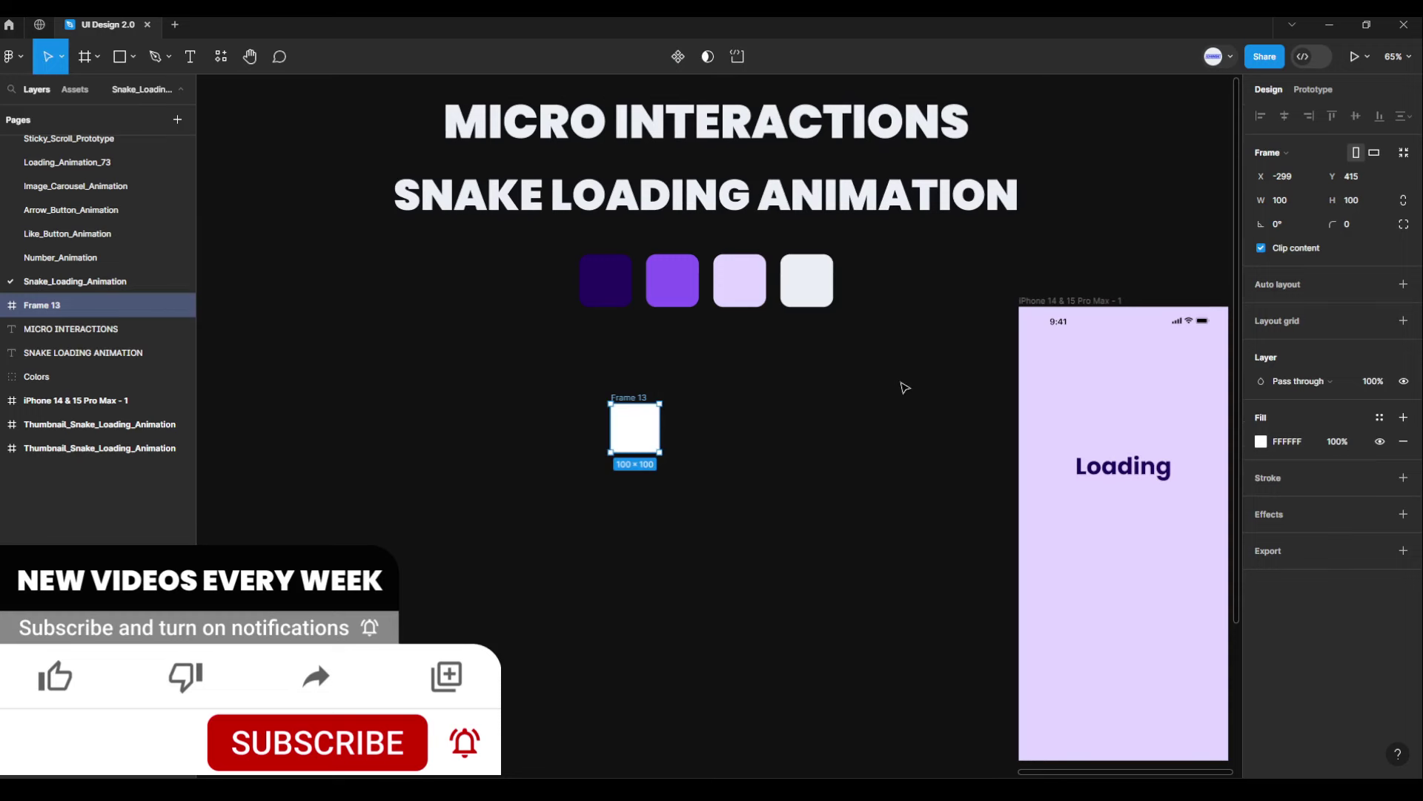
left_click(1304, 208)
type("0")
key("Return")
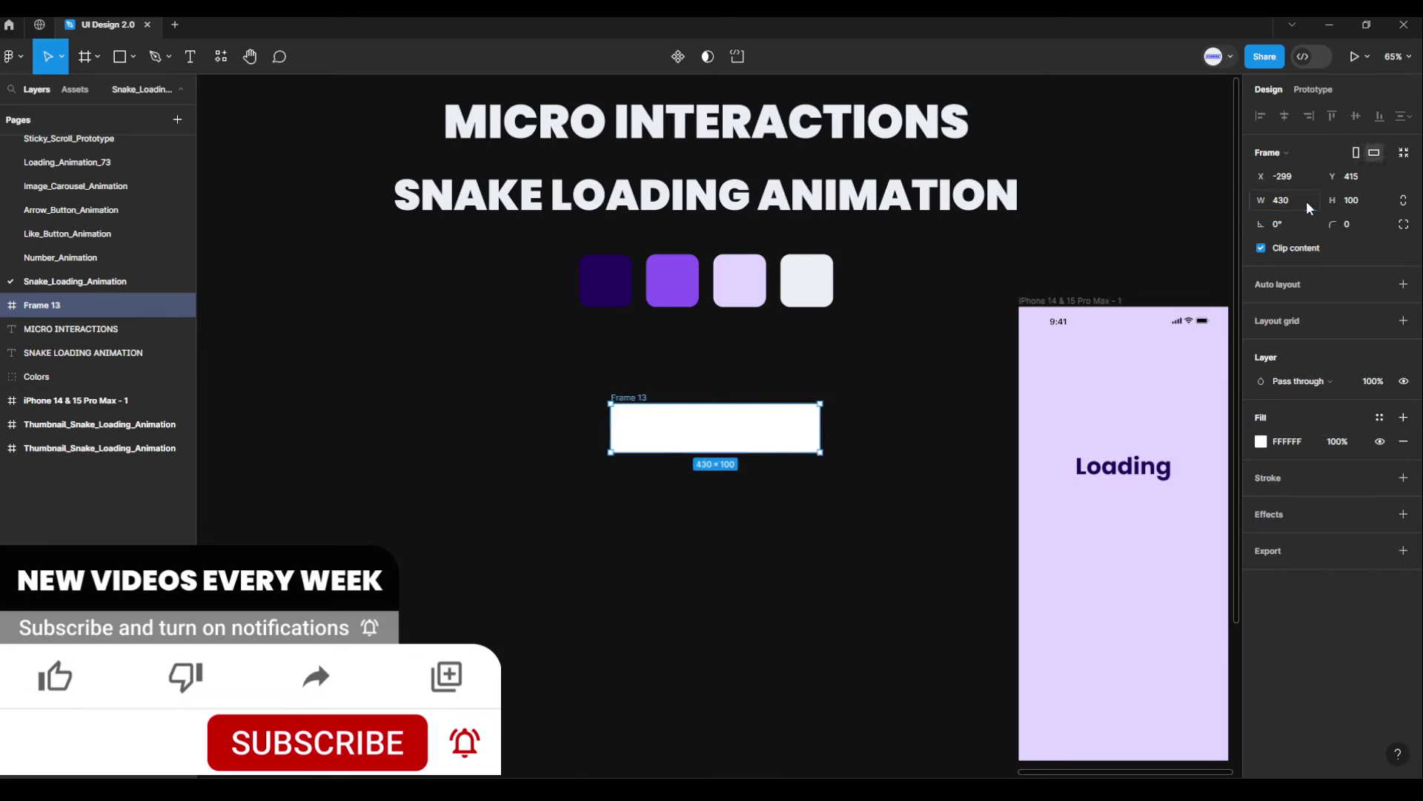
left_click(1361, 206)
type("72")
key("Return")
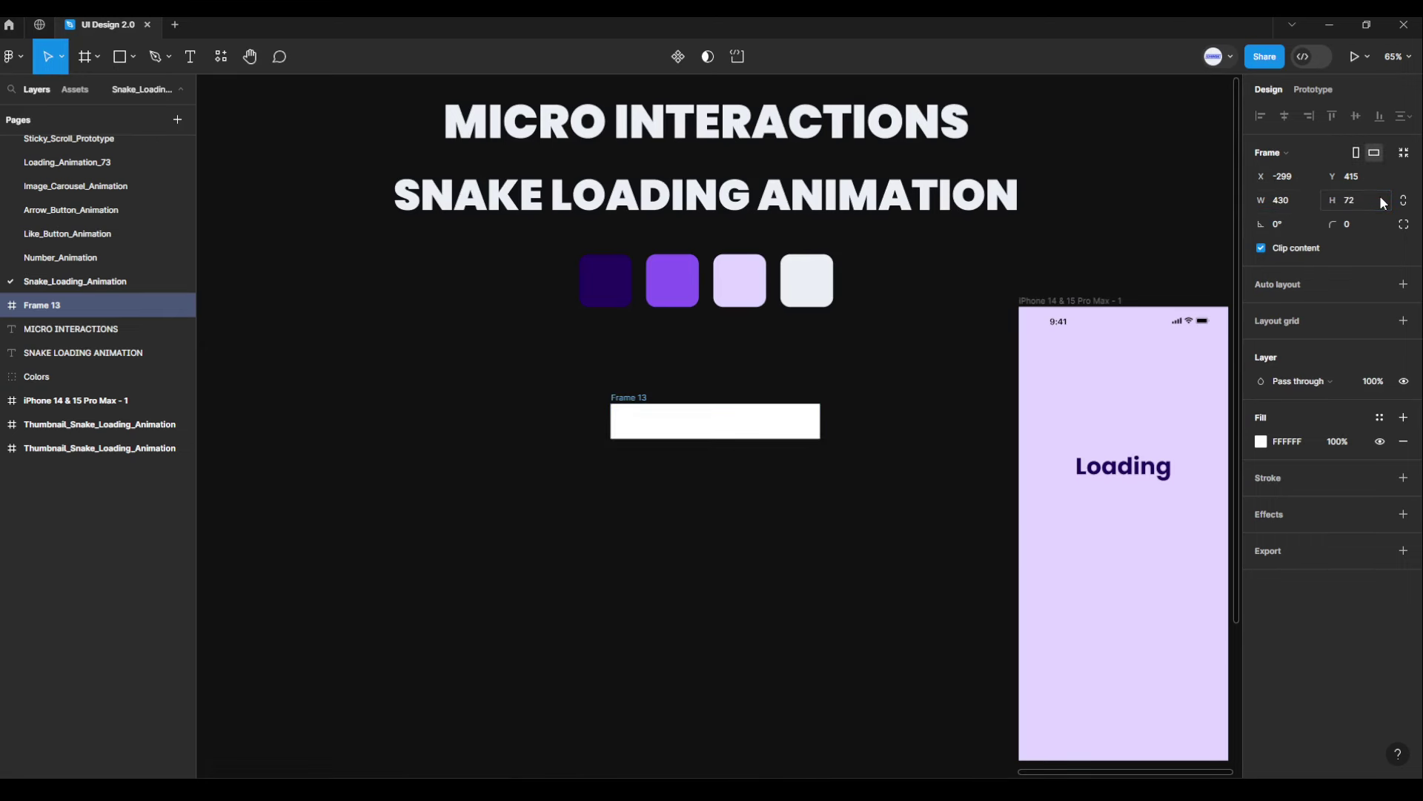
Step: Fill Frame 13 with lavender E3D6FF sampled from the phone background
left_click(1263, 442)
left_click(1085, 597)
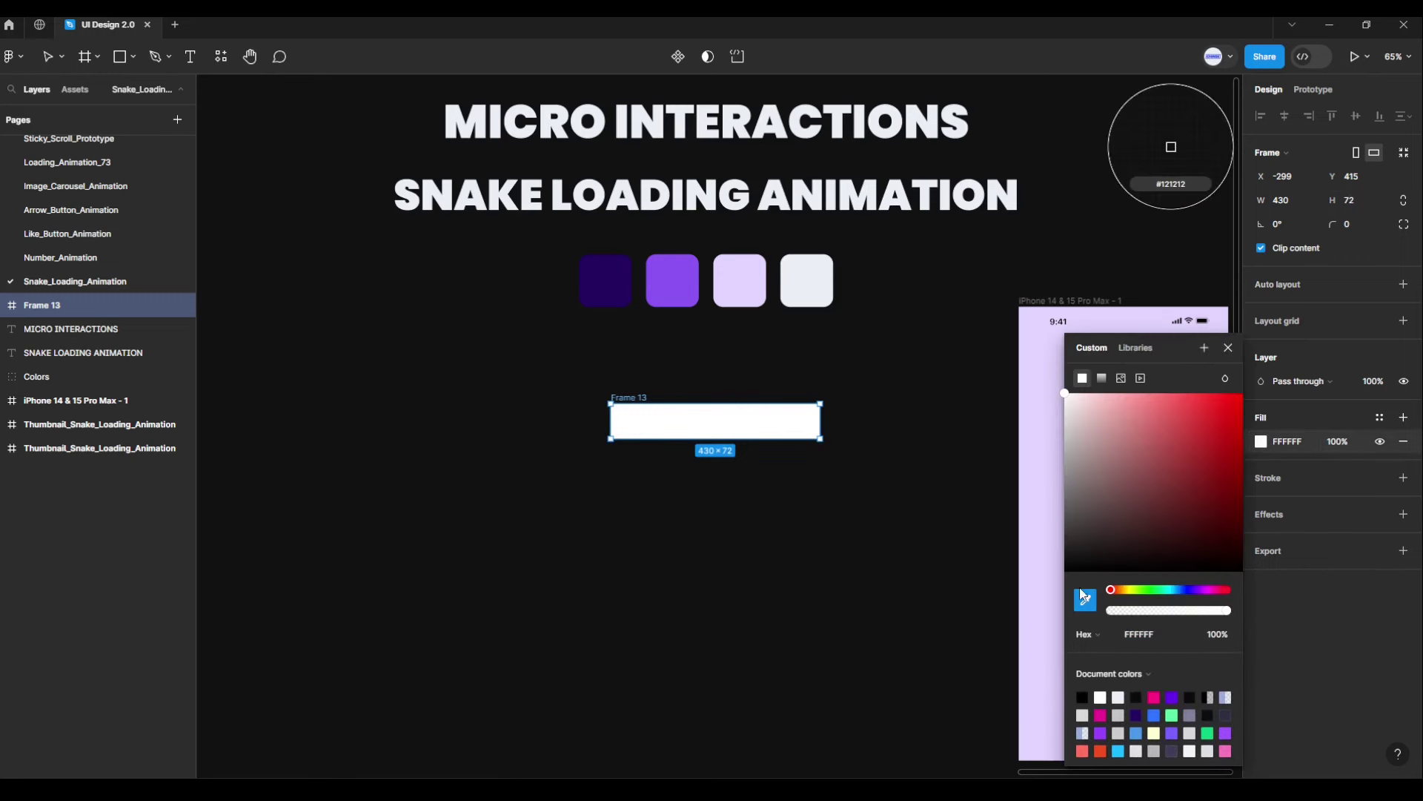
left_click(1041, 507)
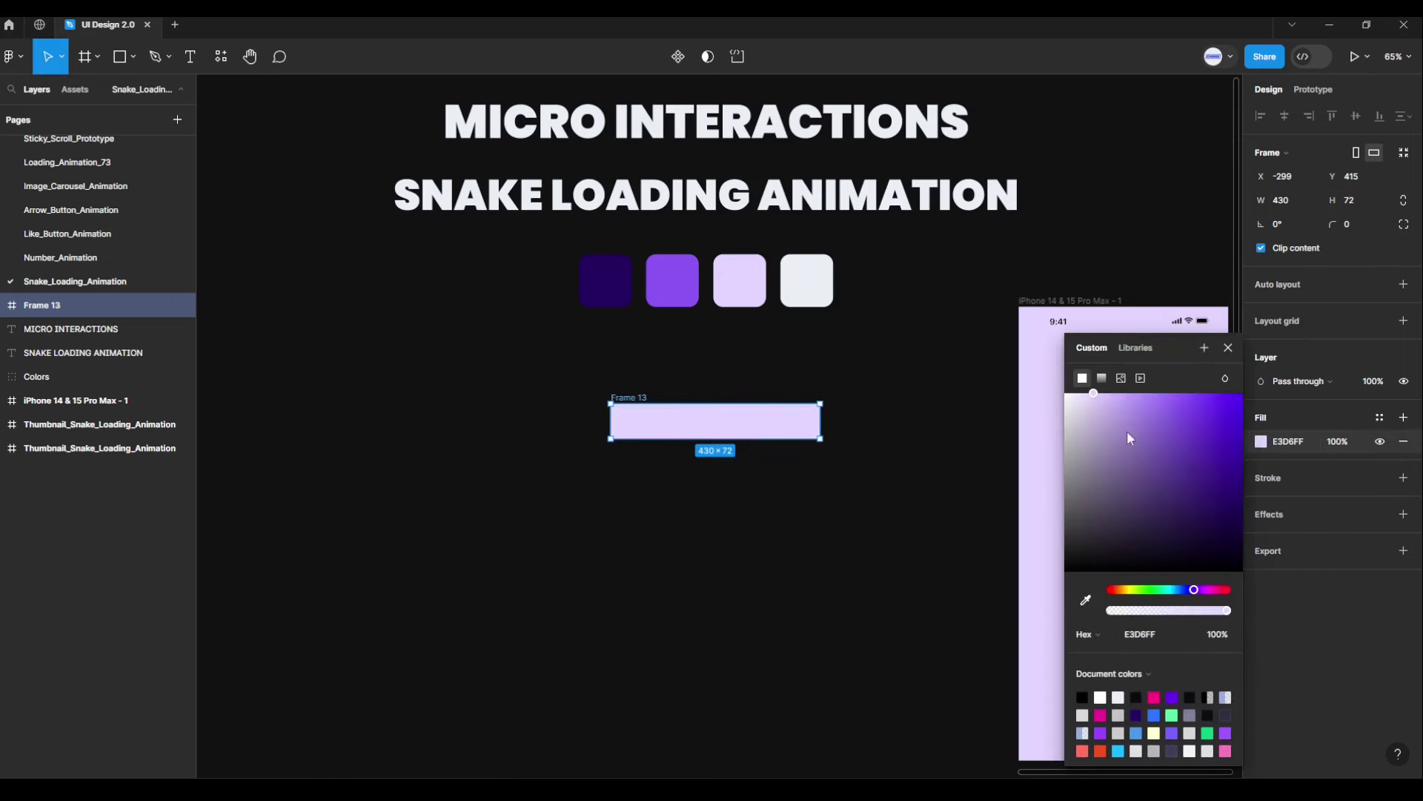
left_click(1227, 350)
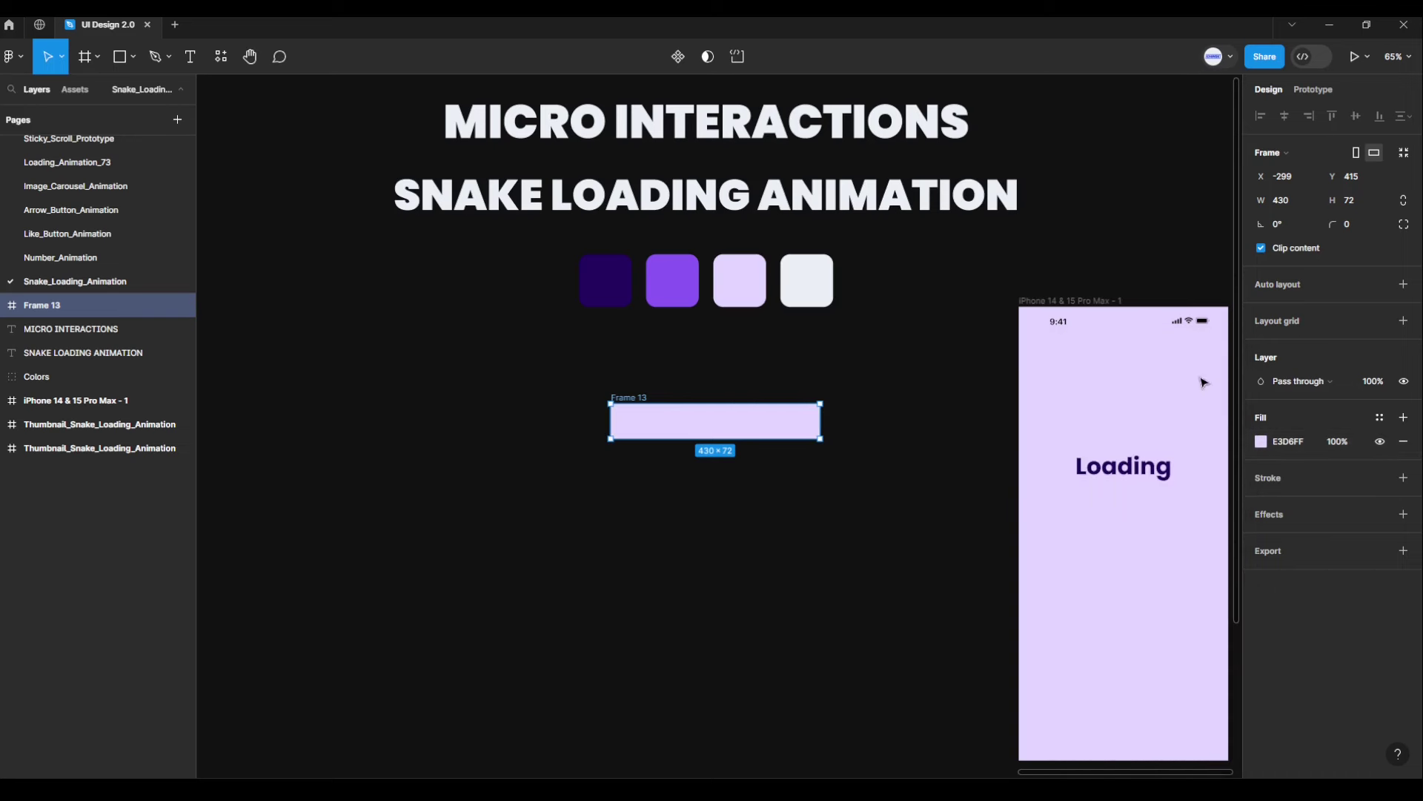
left_click(456, 408)
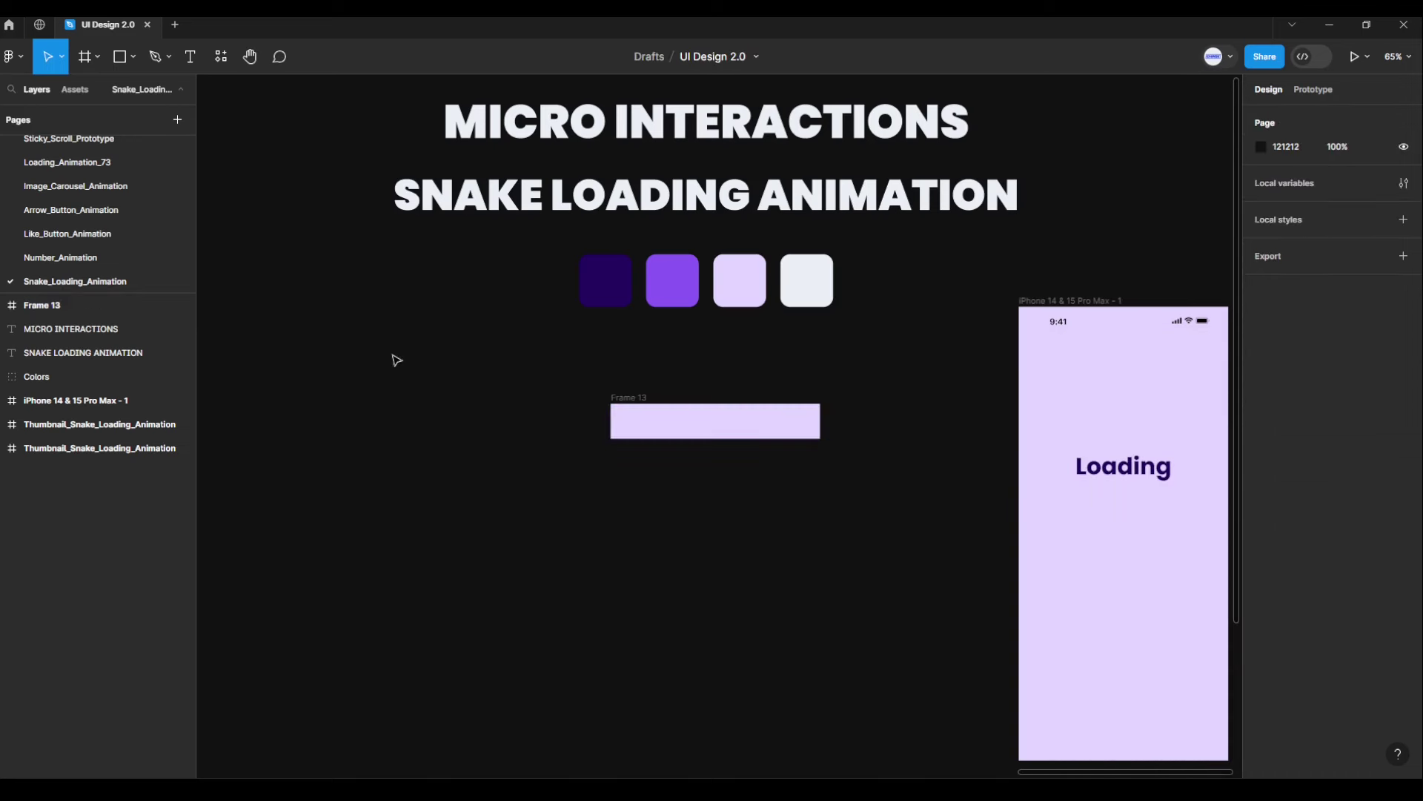
Step: Add a rectangle, lock its proportions, size it to 24 × 24 and move it into Frame 13
left_click(136, 55)
left_click(132, 91)
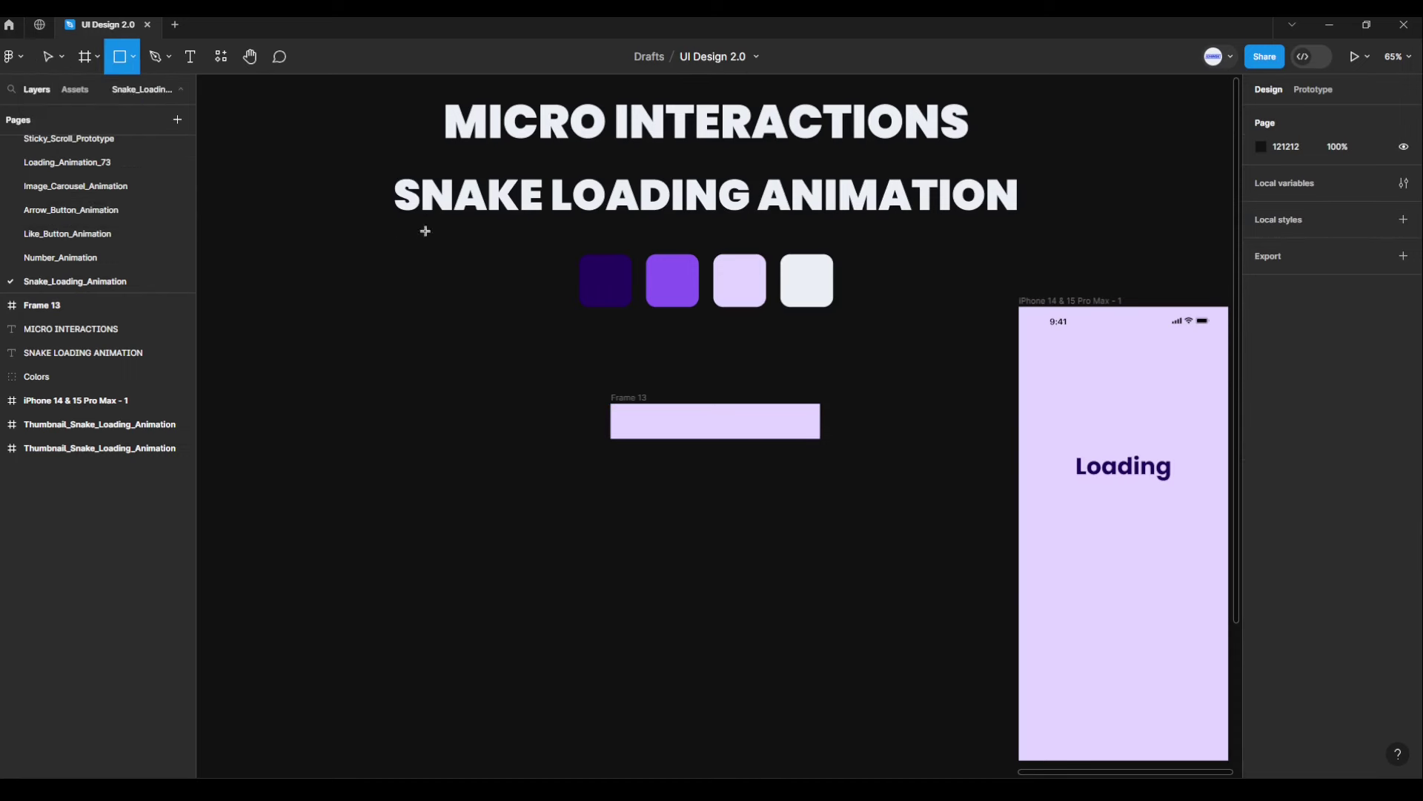
left_click(633, 499)
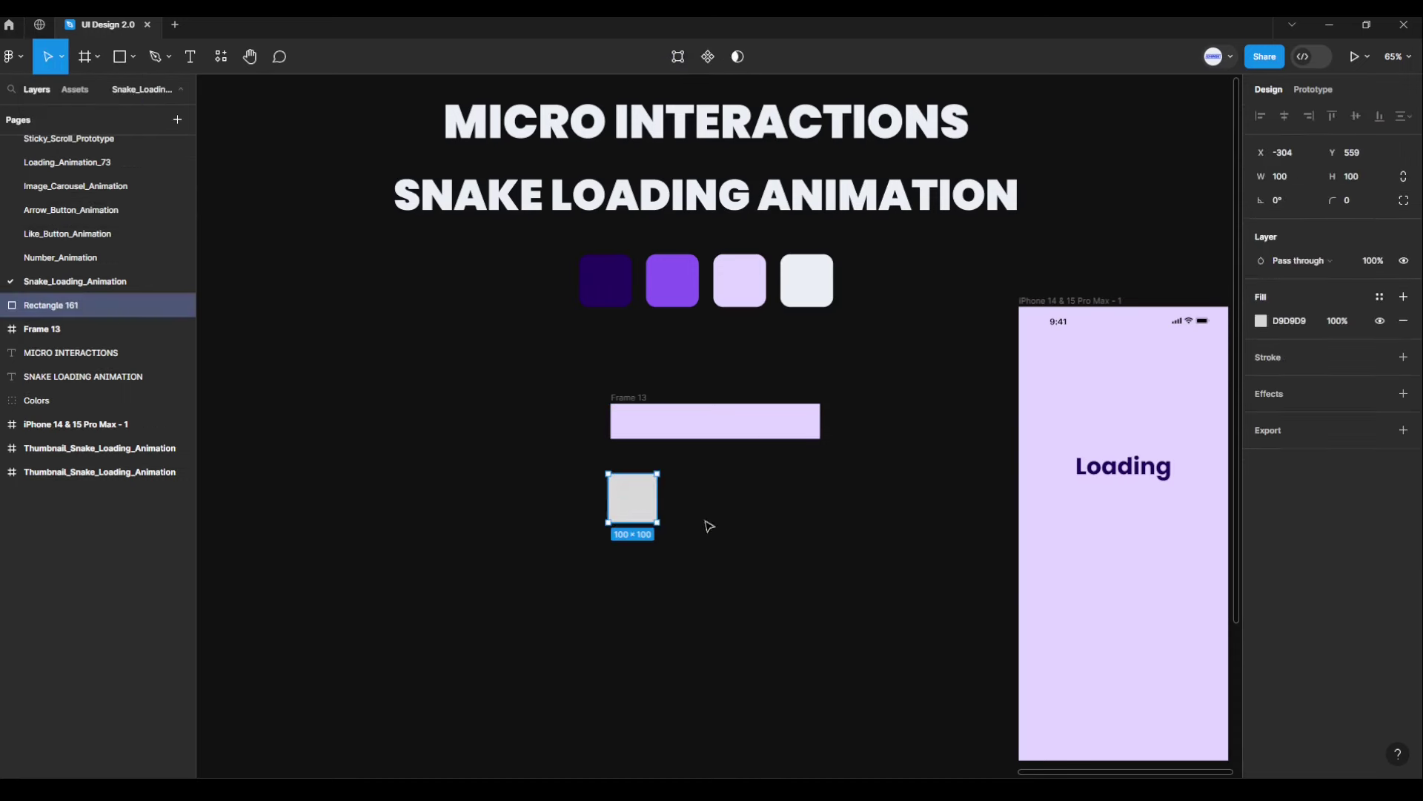
left_click(1402, 179)
left_click(1300, 184)
type("24")
key("Return")
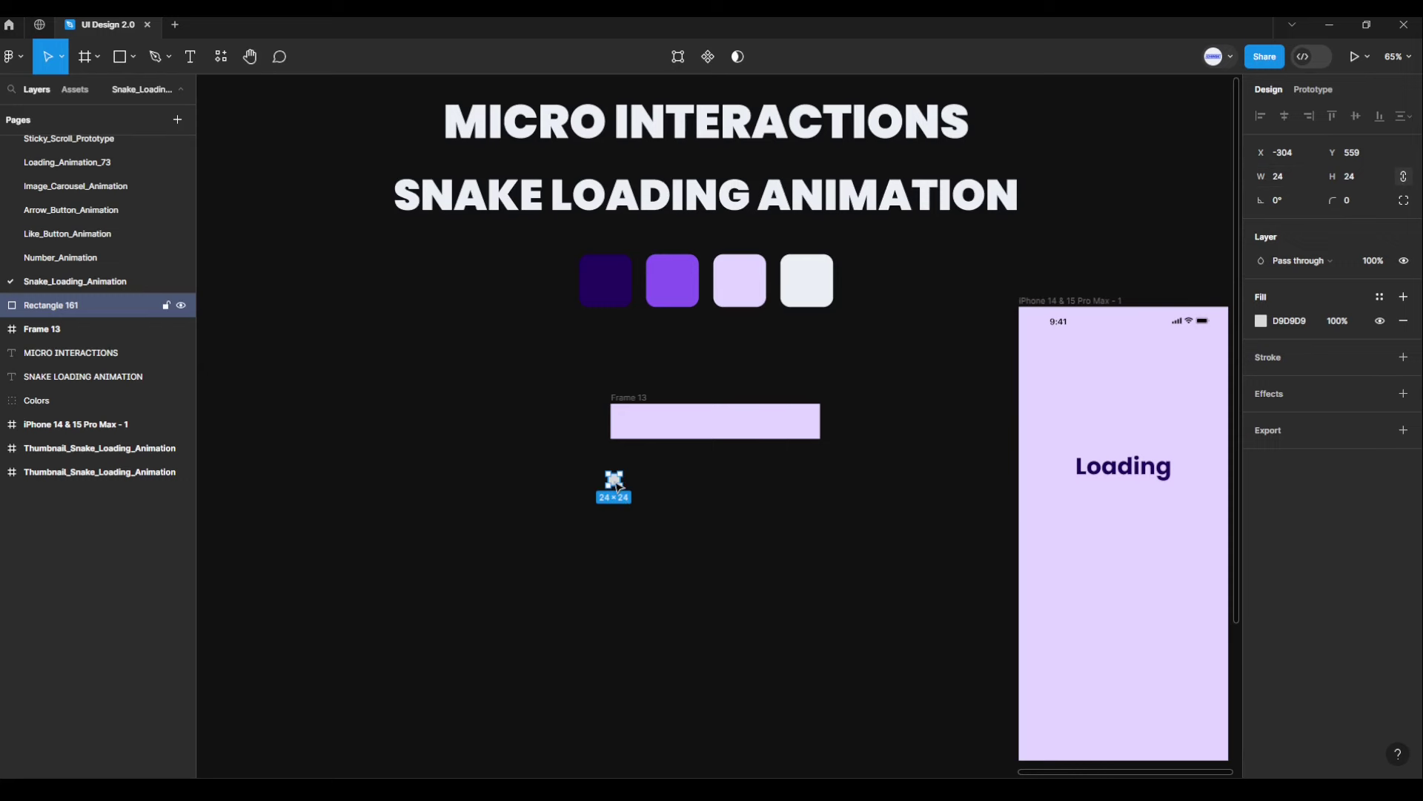
left_click_drag(620, 481, 639, 423)
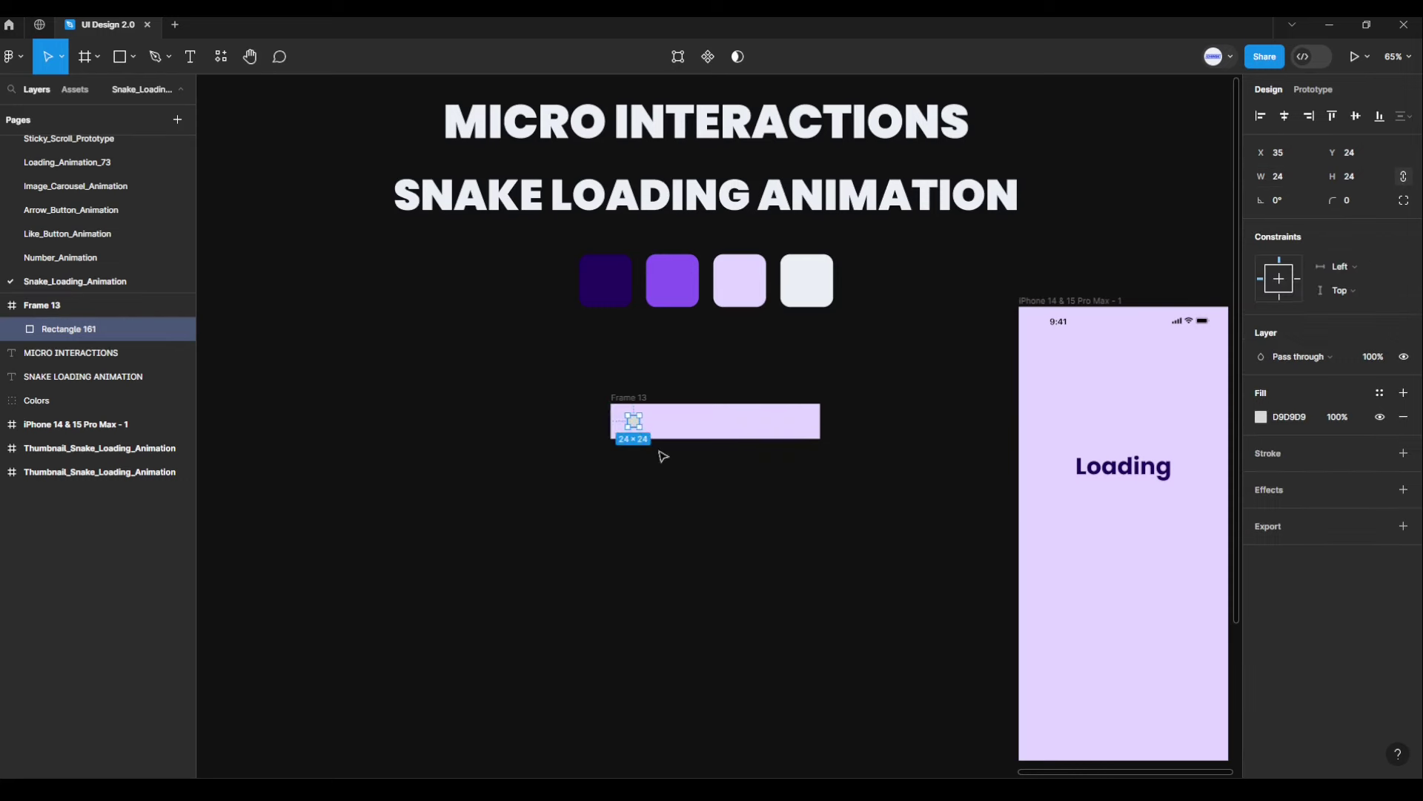
Step: Fill the square dark purple 23075F, sampled from the first swatch
left_click(1261, 417)
left_click(1085, 600)
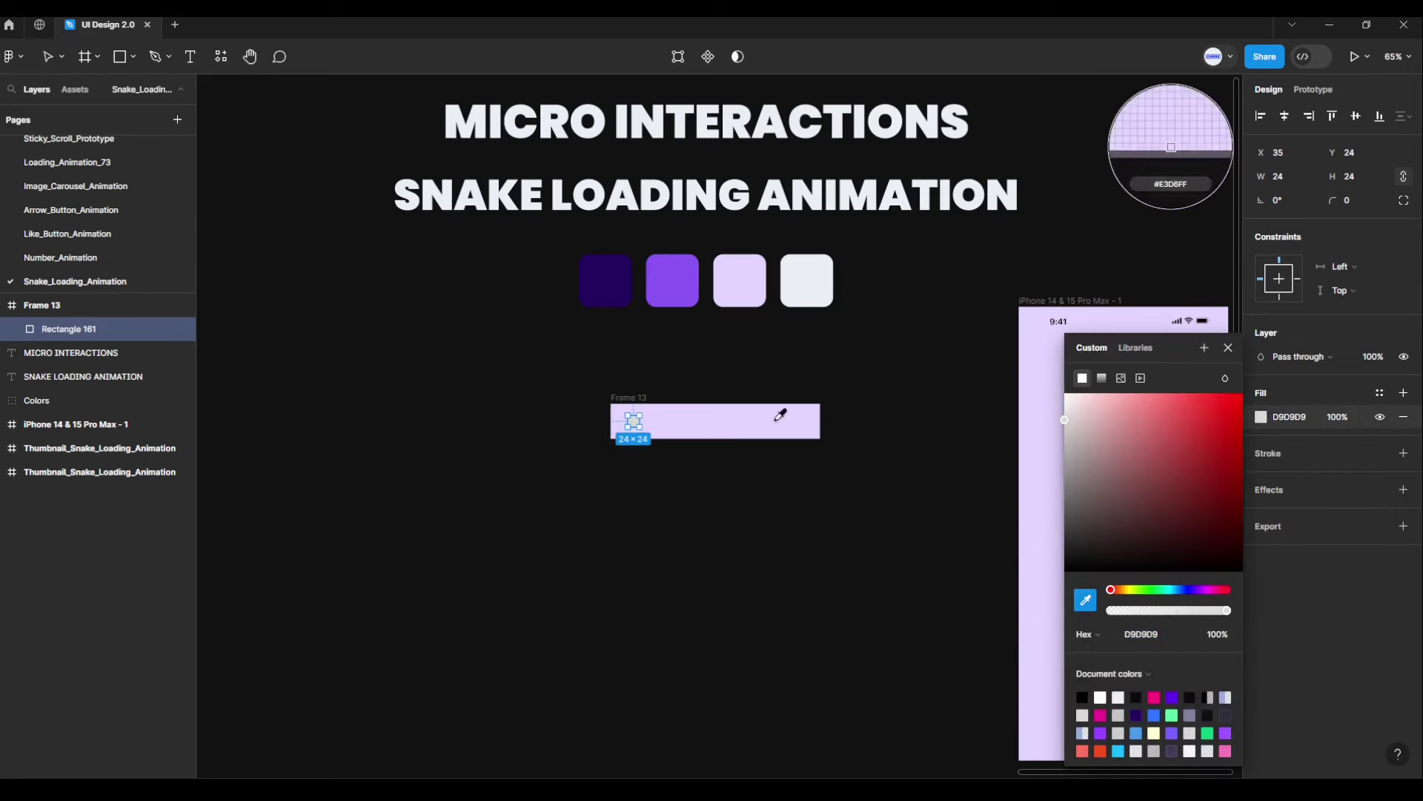
left_click(614, 281)
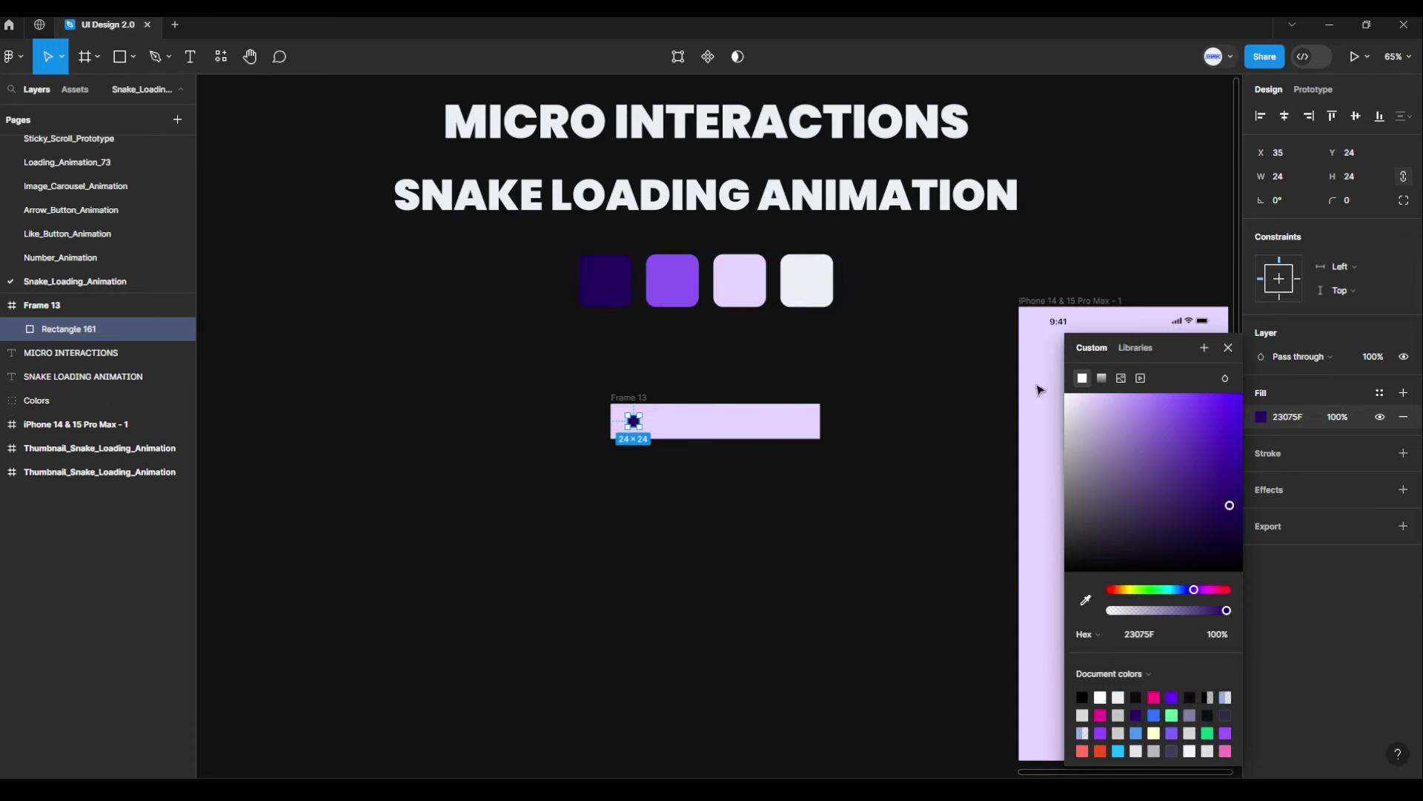
left_click(1228, 348)
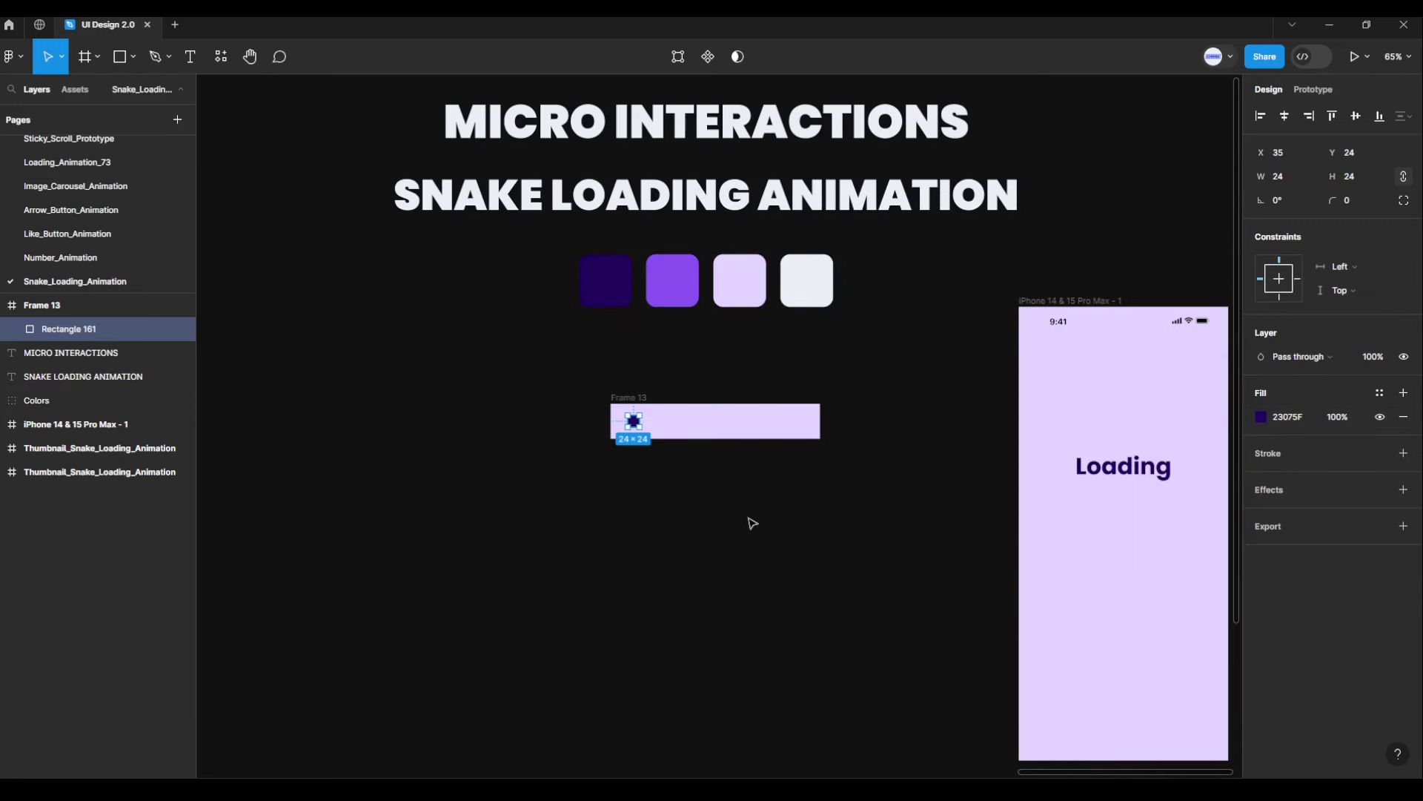
Step: Place the square at Frame 13's left edge, centred vertically
scroll(660, 479, "up", 2, "ctrl")
left_click(614, 378)
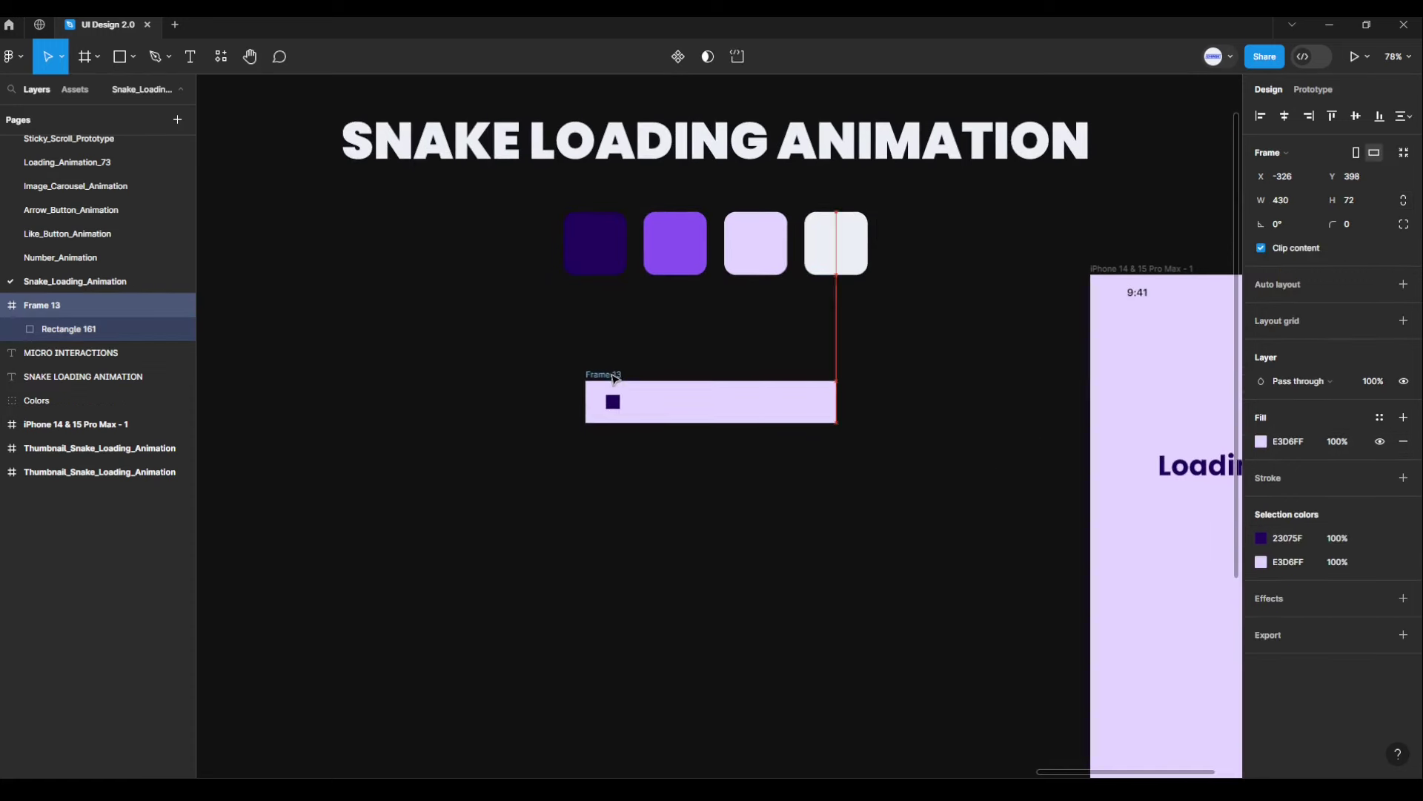
left_click_drag(613, 376, 614, 383)
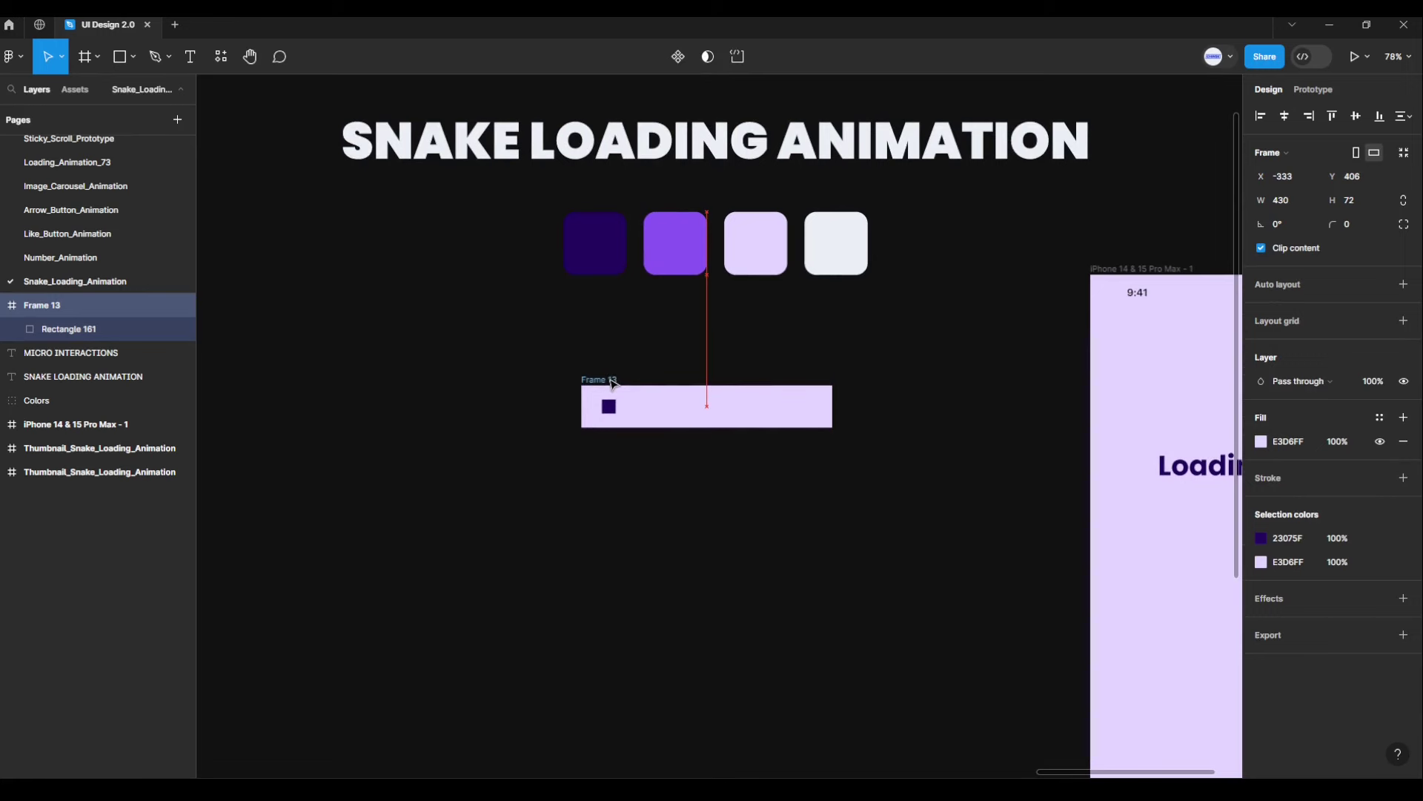
scroll(673, 523, "up", 3, "ctrl")
scroll(708, 499, "up", 2, "ctrl")
left_click_drag(708, 499, 678, 439)
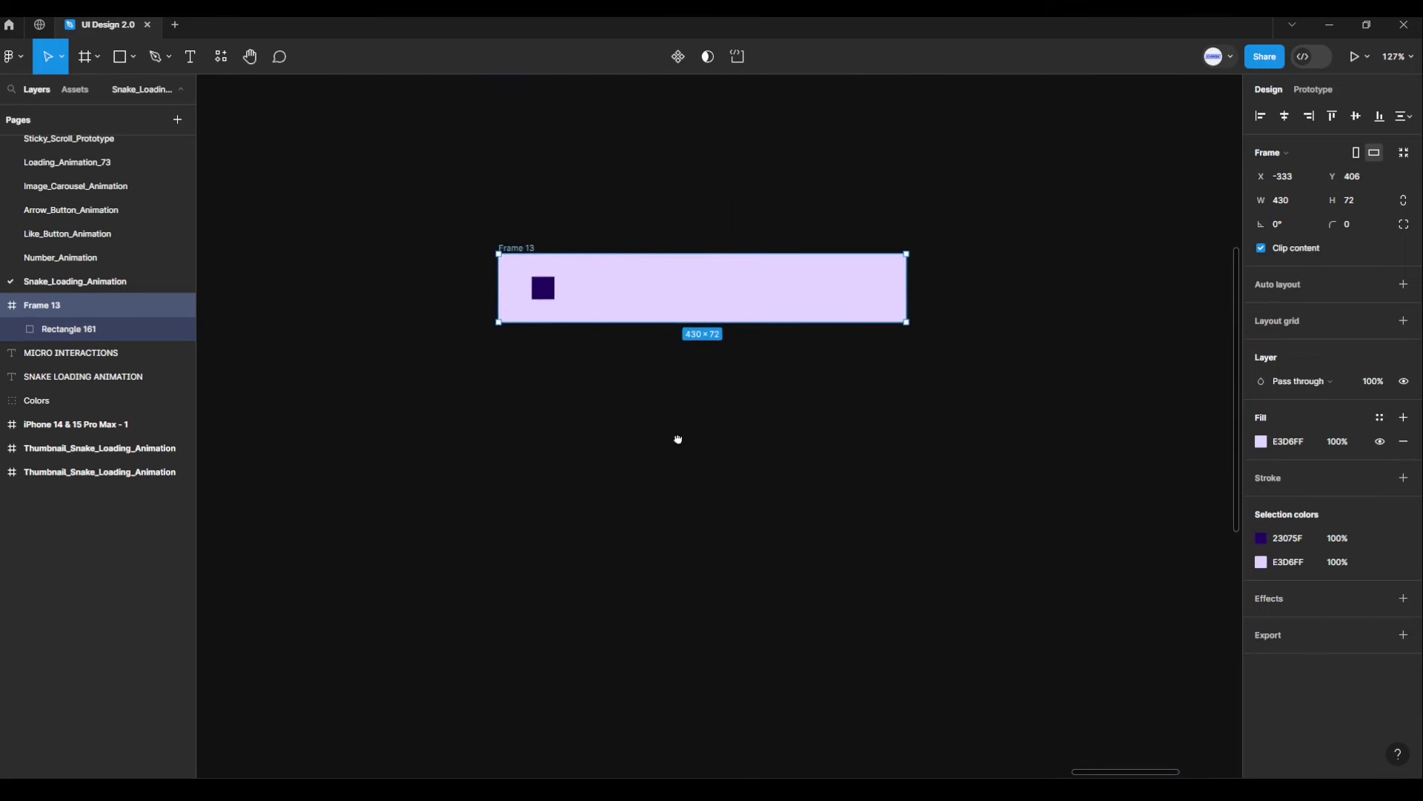
scroll(682, 432, "up", 1, "ctrl")
scroll(685, 426, "up", 1, "ctrl")
scroll(682, 423, "up", 1, "ctrl")
scroll(693, 437, "up", 1, "ctrl")
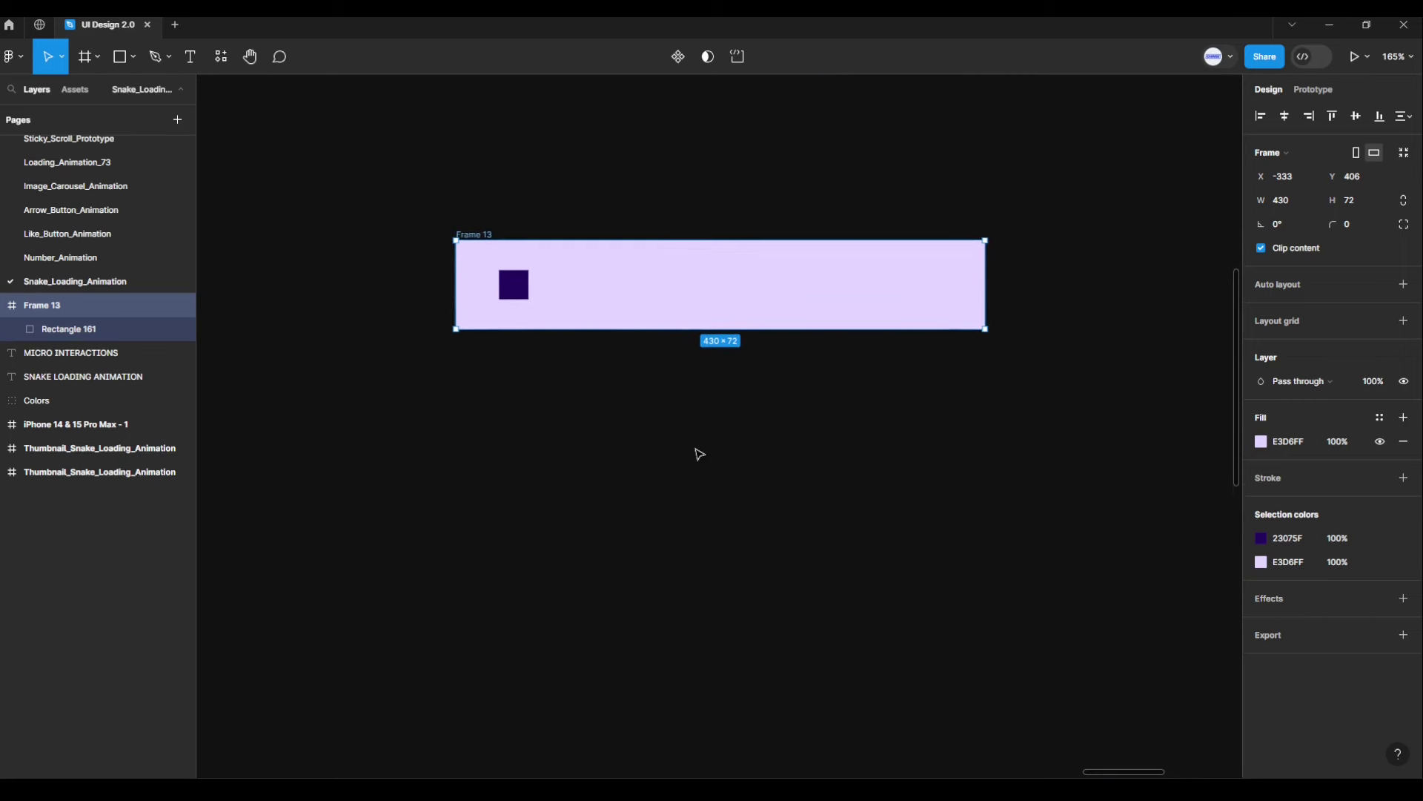
left_click(517, 292)
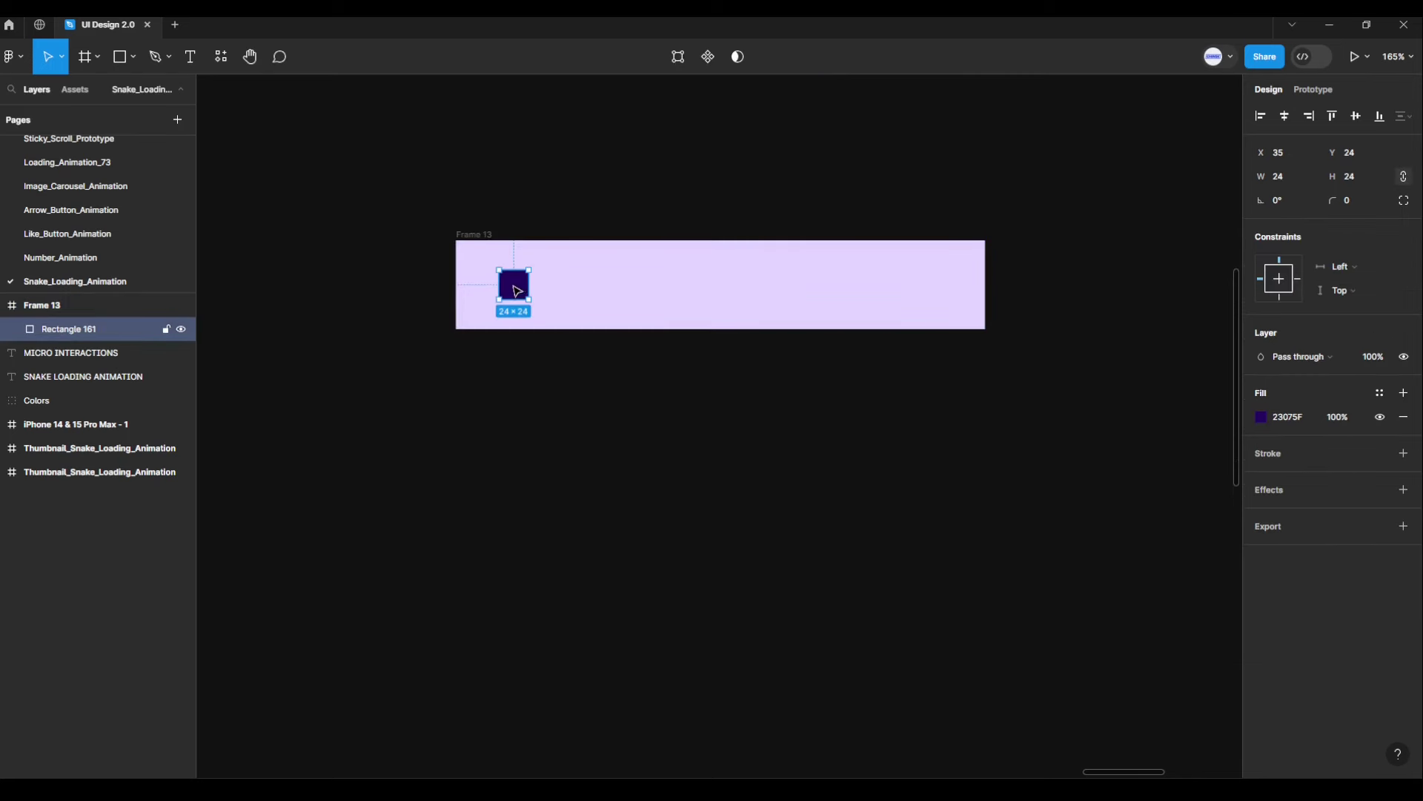
left_click_drag(515, 287, 475, 290)
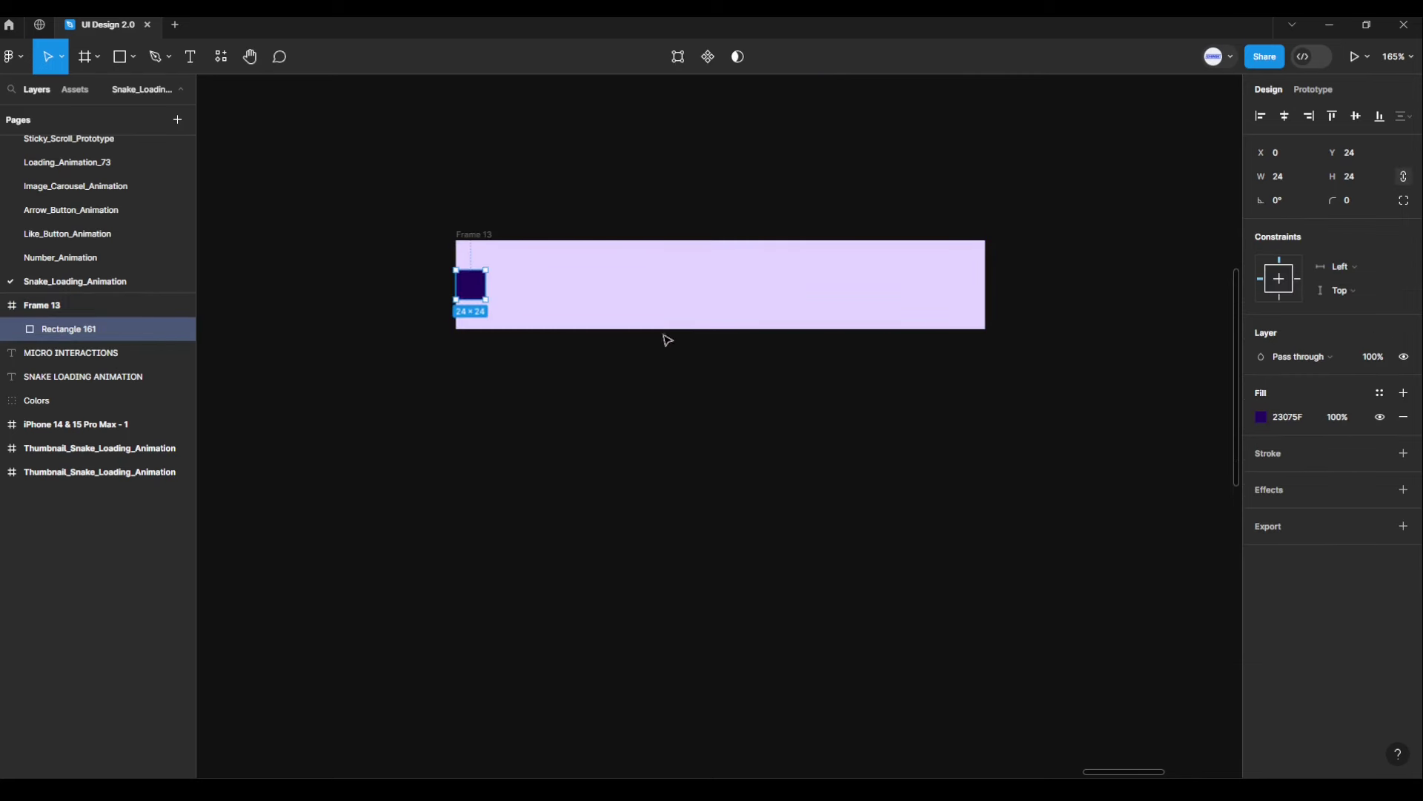
left_click(1357, 116)
key("alt")
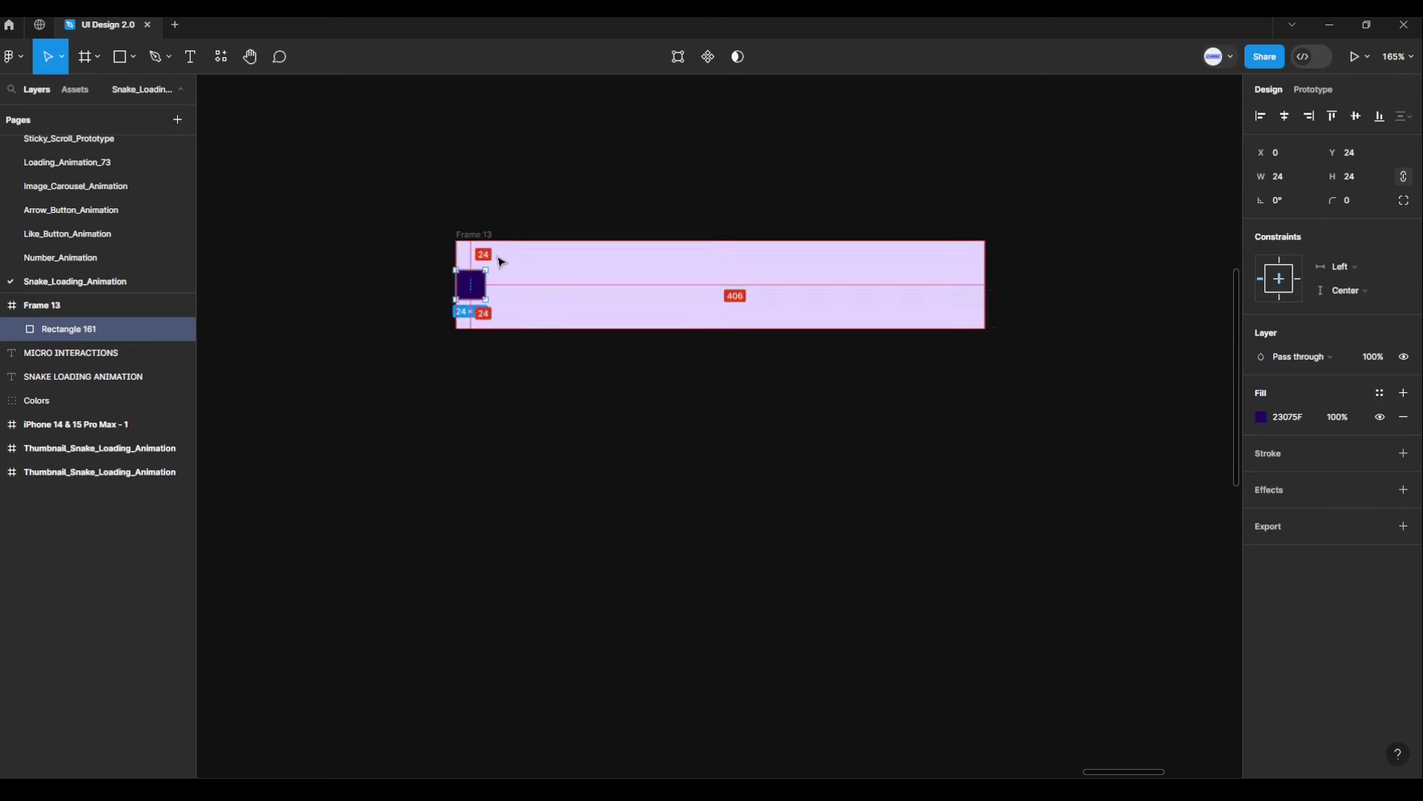
Step: Duplicate the square rightward to build an evenly spaced row of six squares
left_click_drag(484, 286, 549, 287)
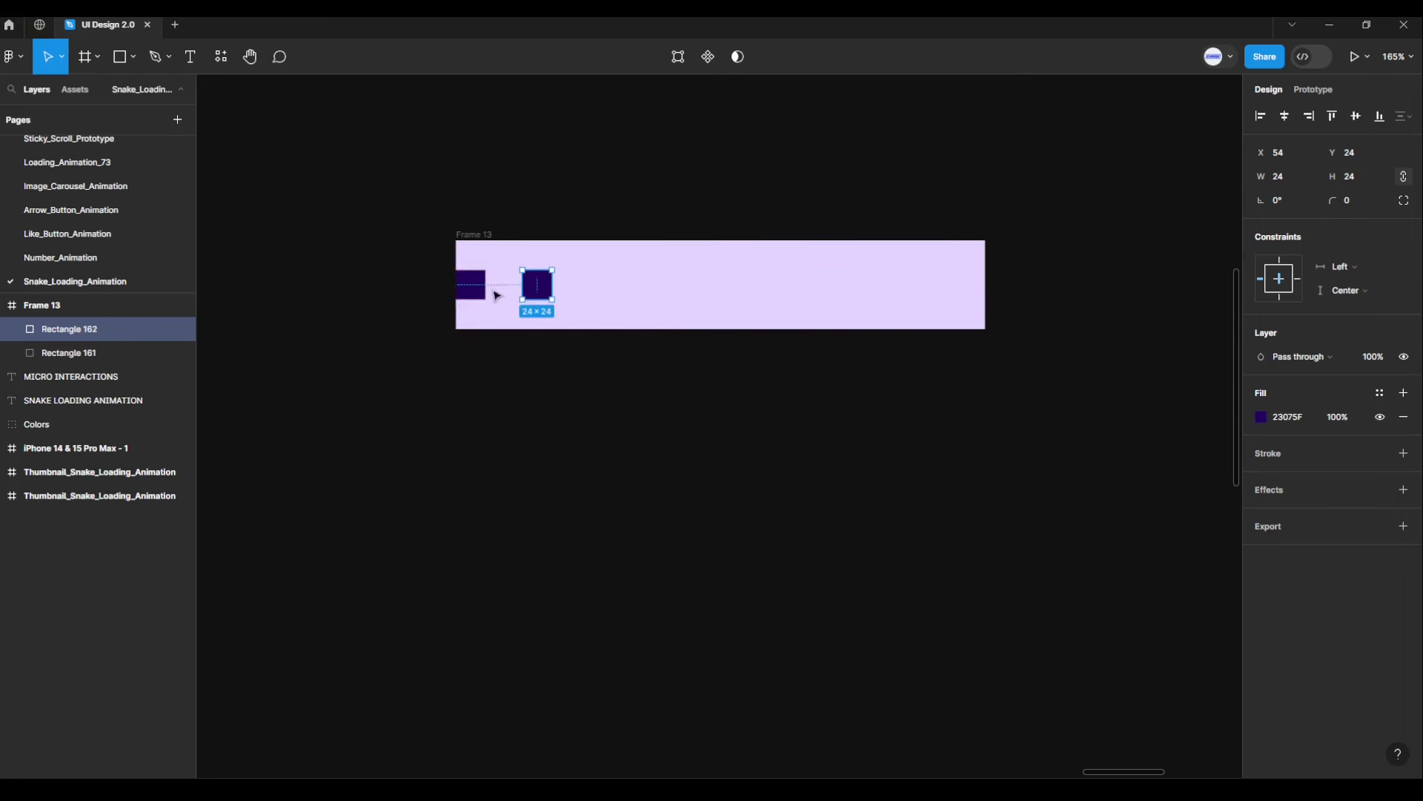
key("Right")
key("Right")
key("Right")
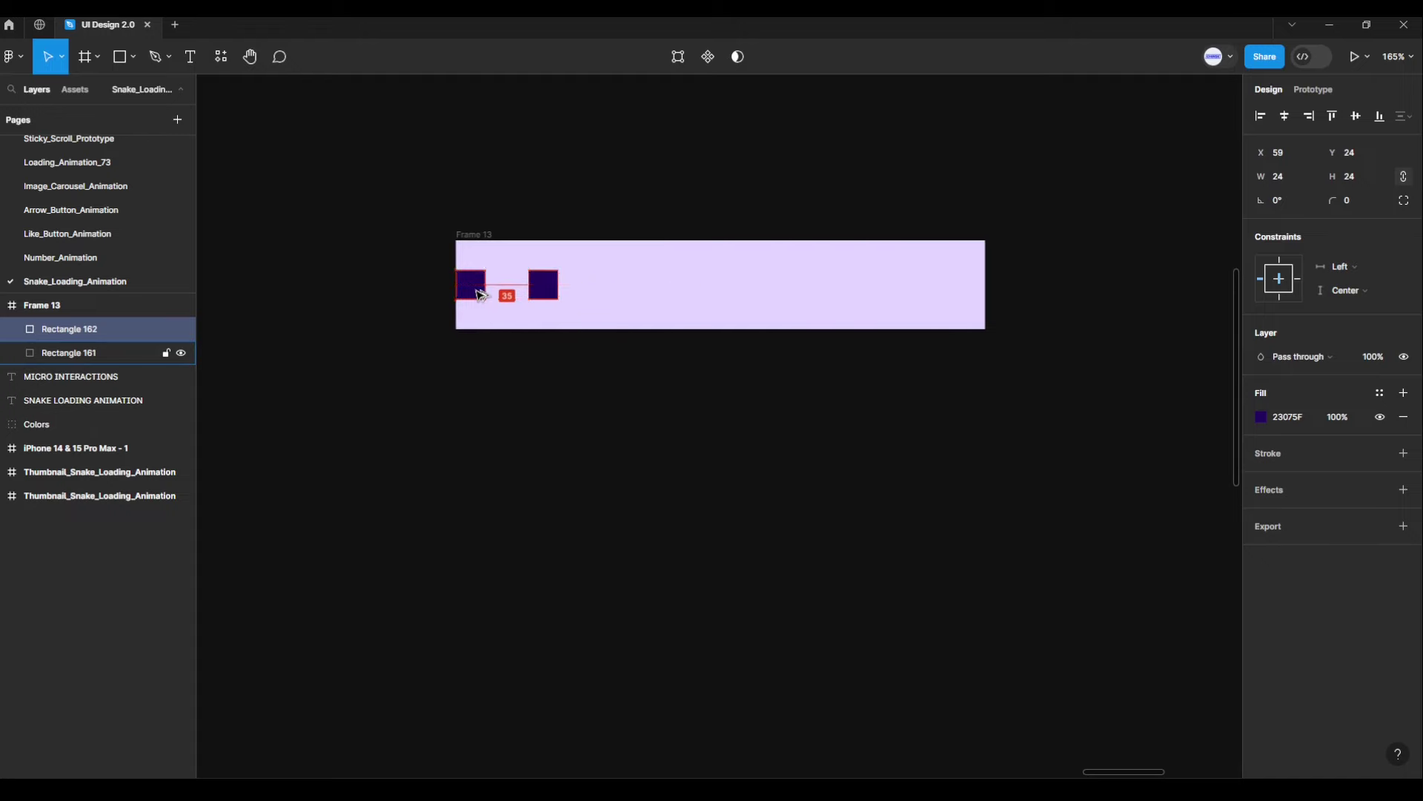
key("Right")
key("Right")
key("Right")
key("Right")
key("Right")
key("Right")
key("Right")
key("Right")
key("Right")
key("Right")
key("Right")
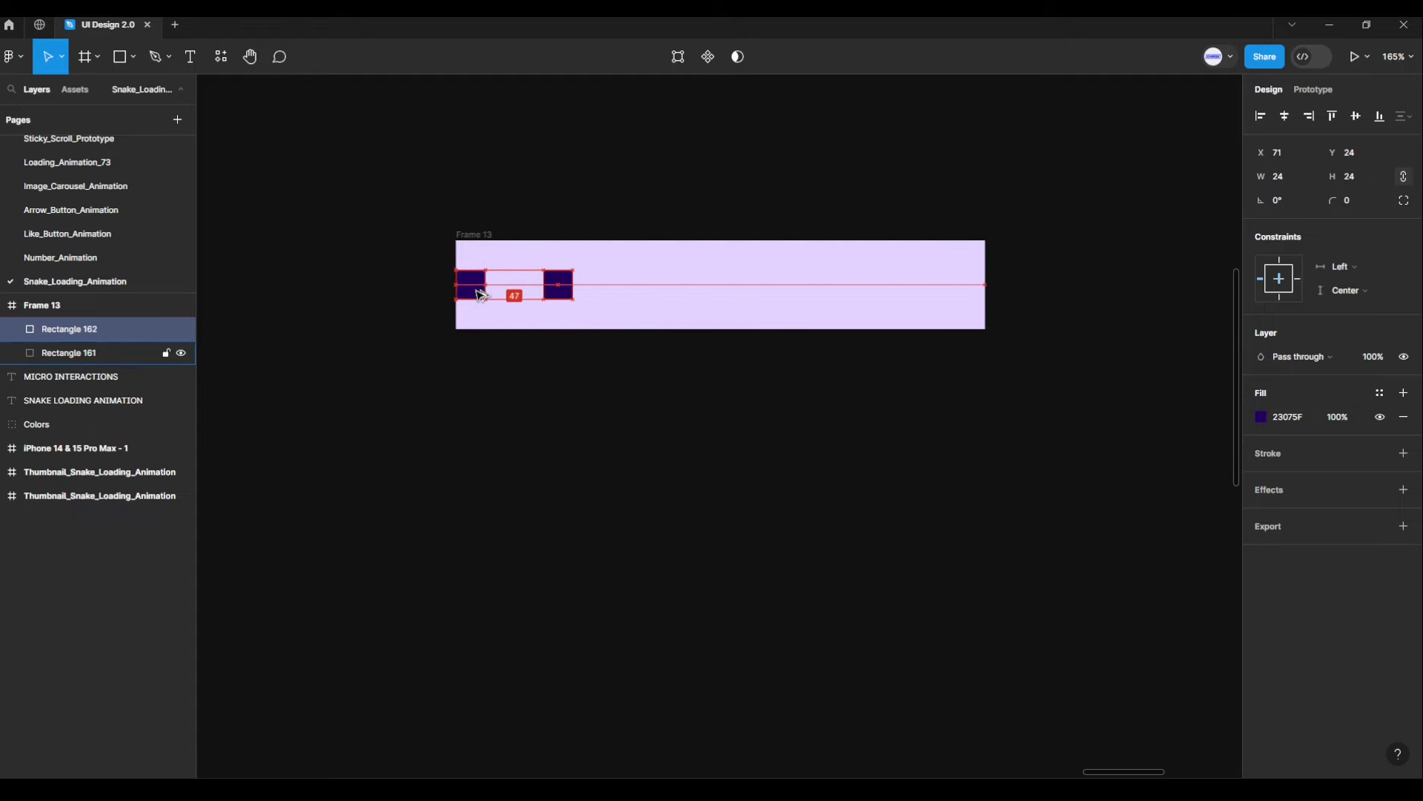
key("Right")
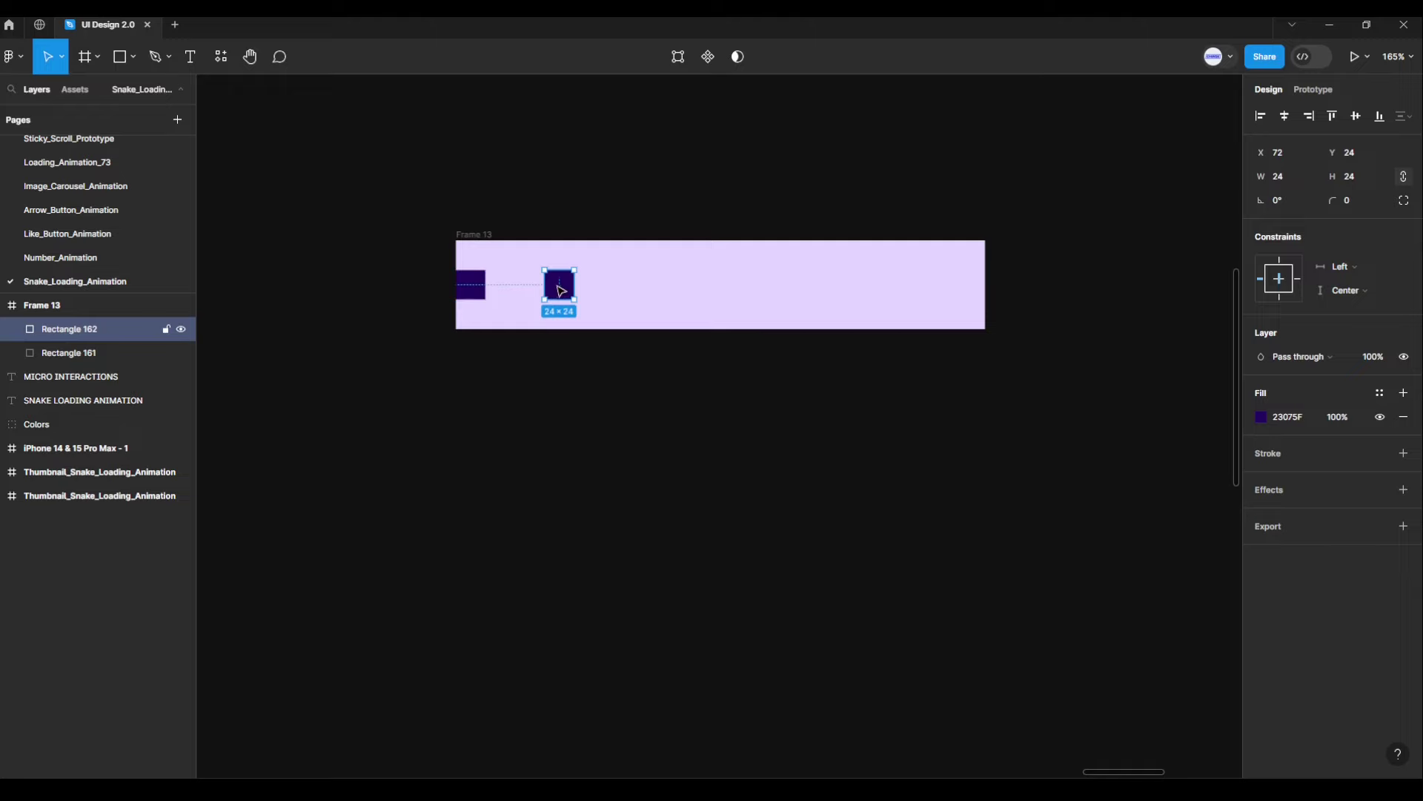
left_click_drag(562, 288, 918, 304)
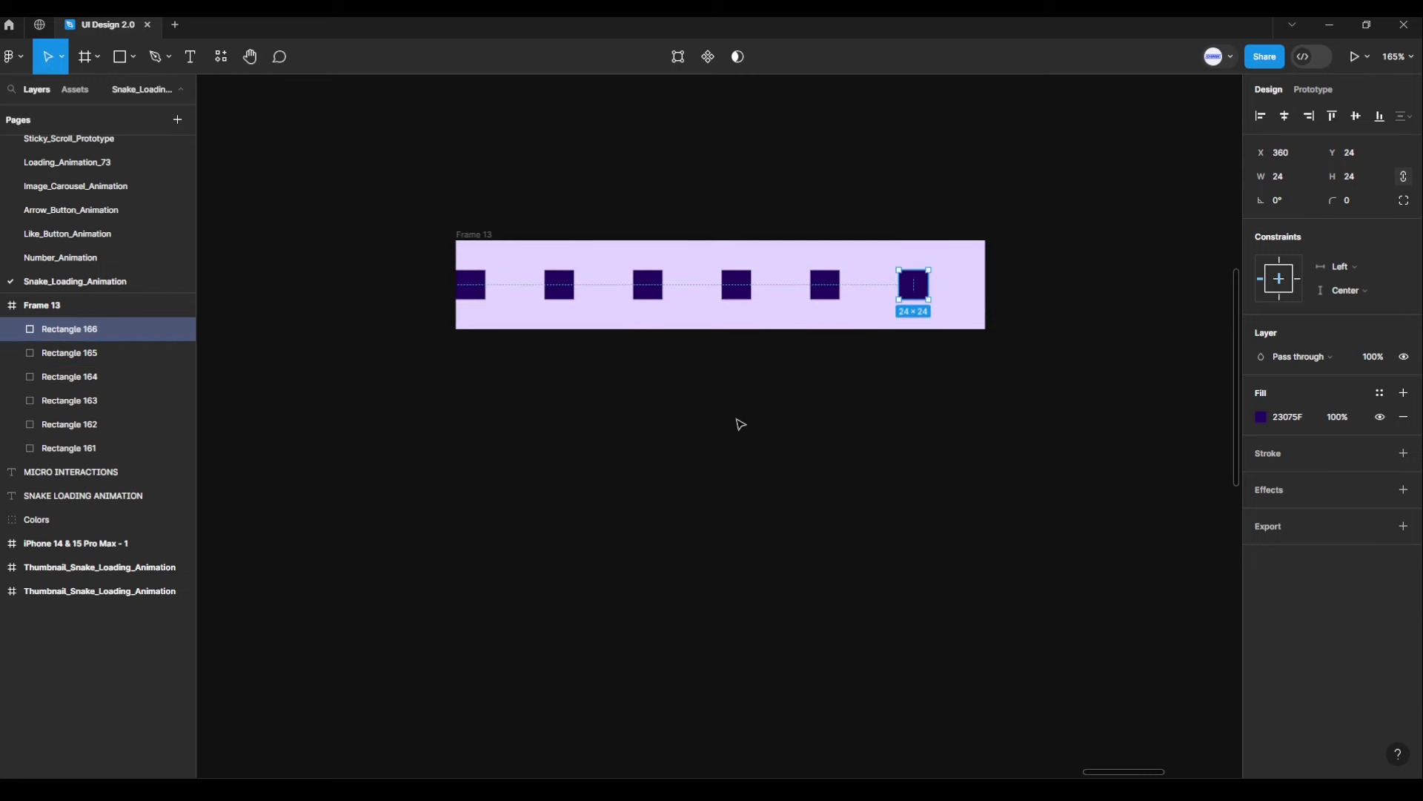
Step: Rename the first three square layers R1, R2 and R3
left_click(471, 288)
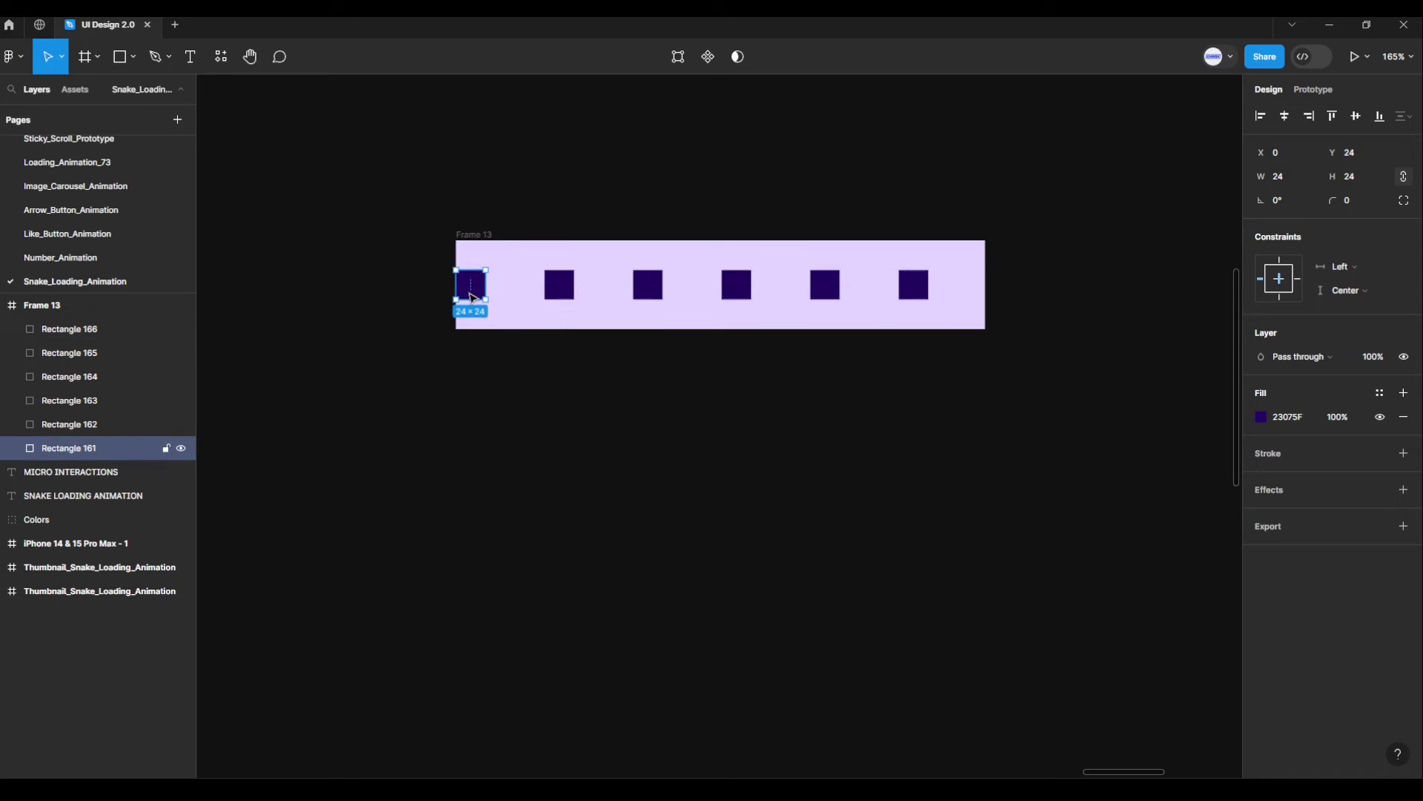
double_click(102, 450)
type("R1")
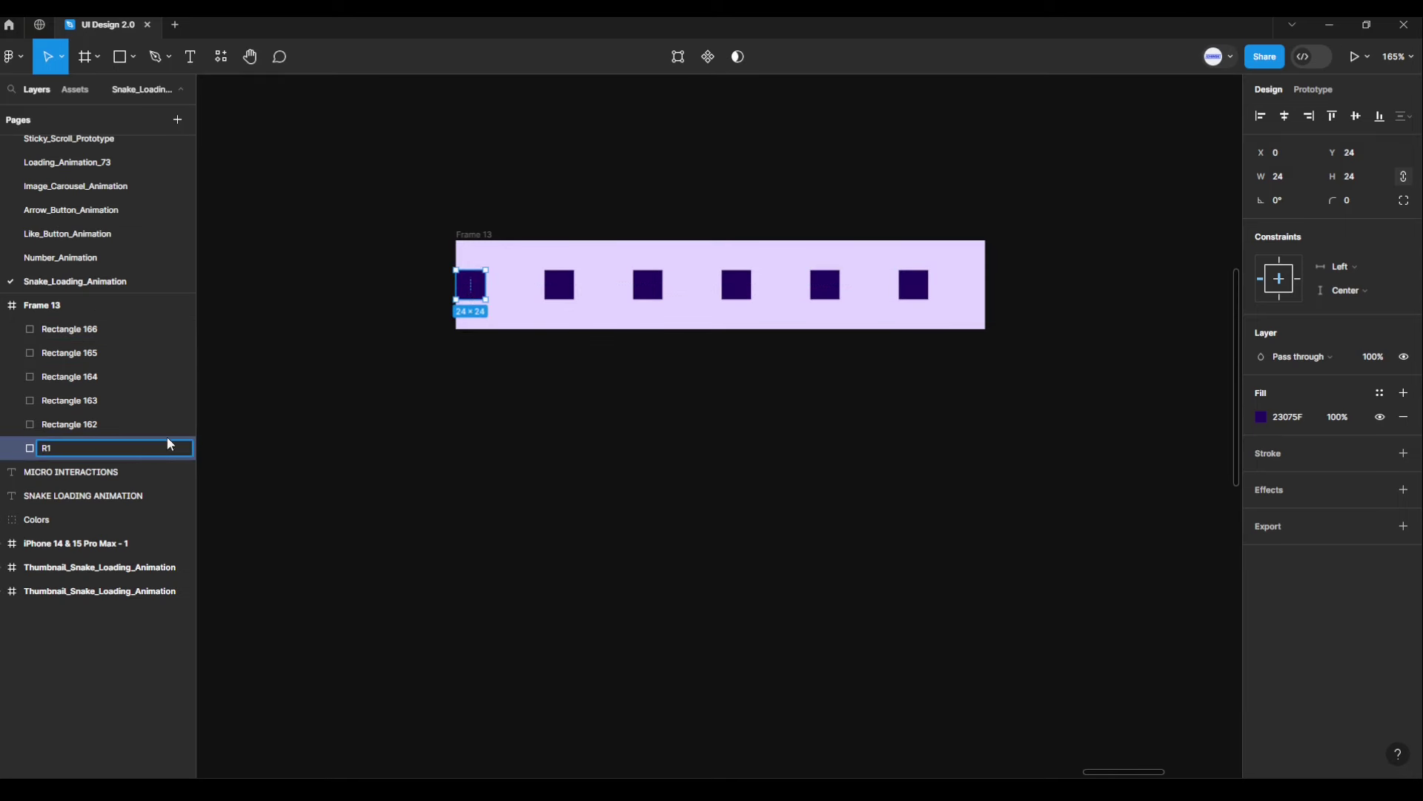
left_click(126, 428)
double_click(126, 429)
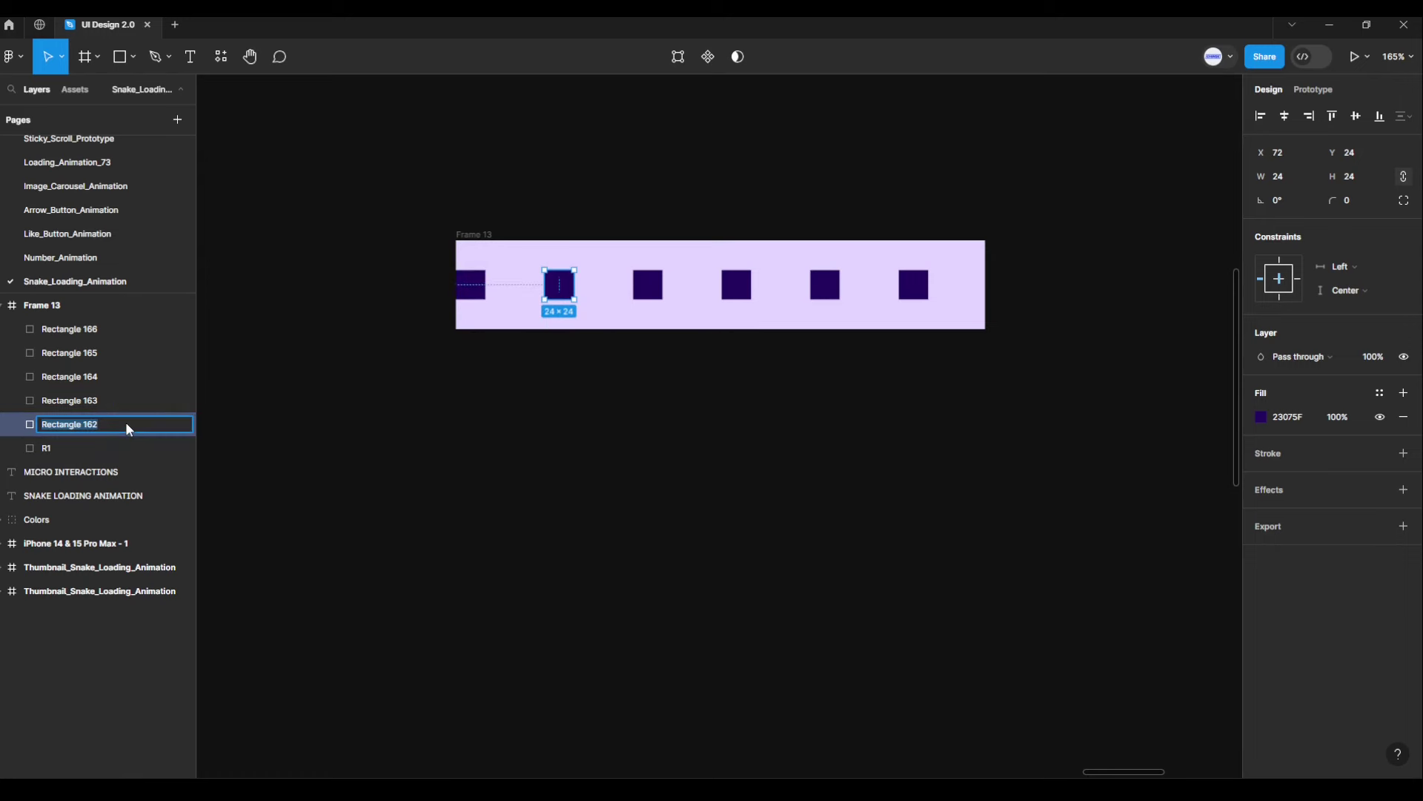
type("R2")
left_click(114, 402)
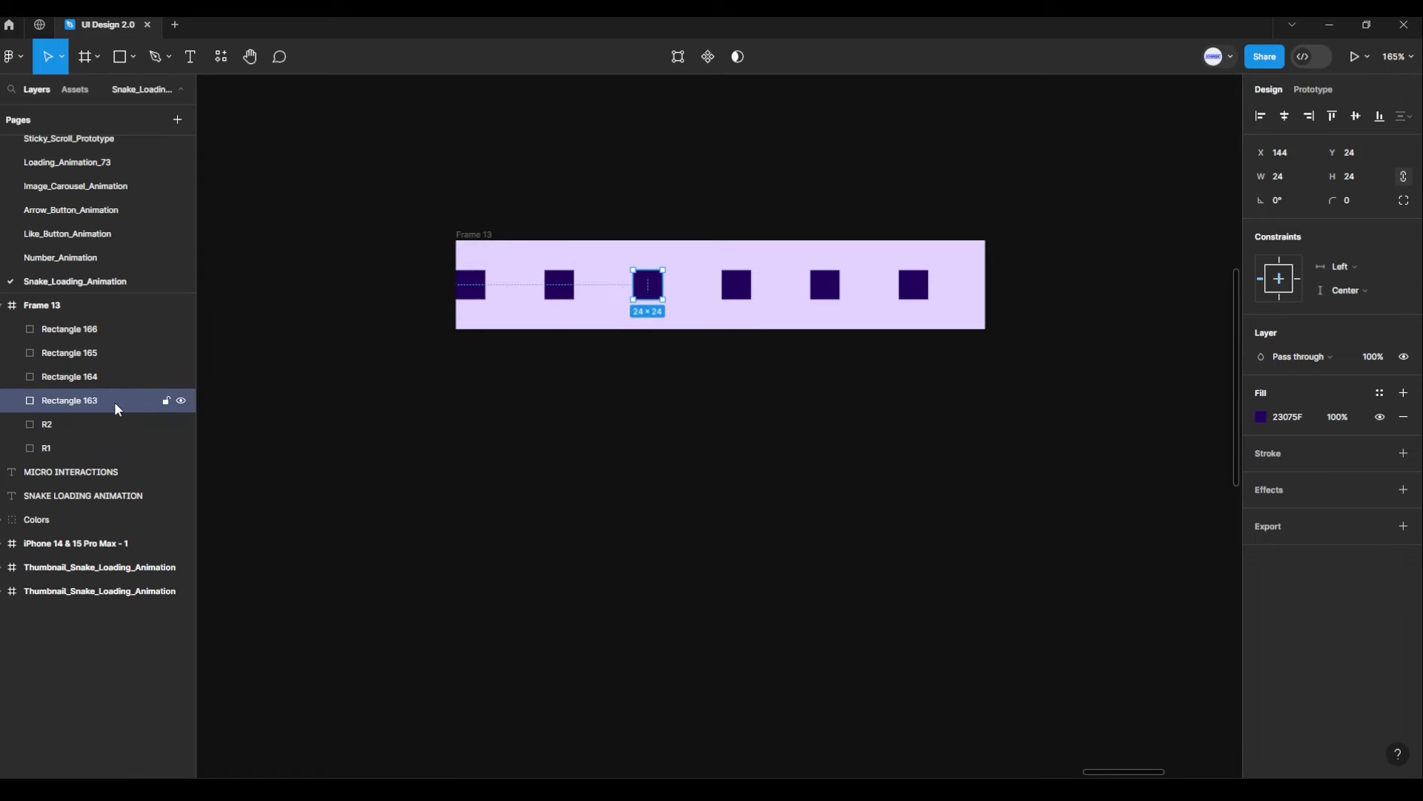
double_click(114, 402)
type("R3")
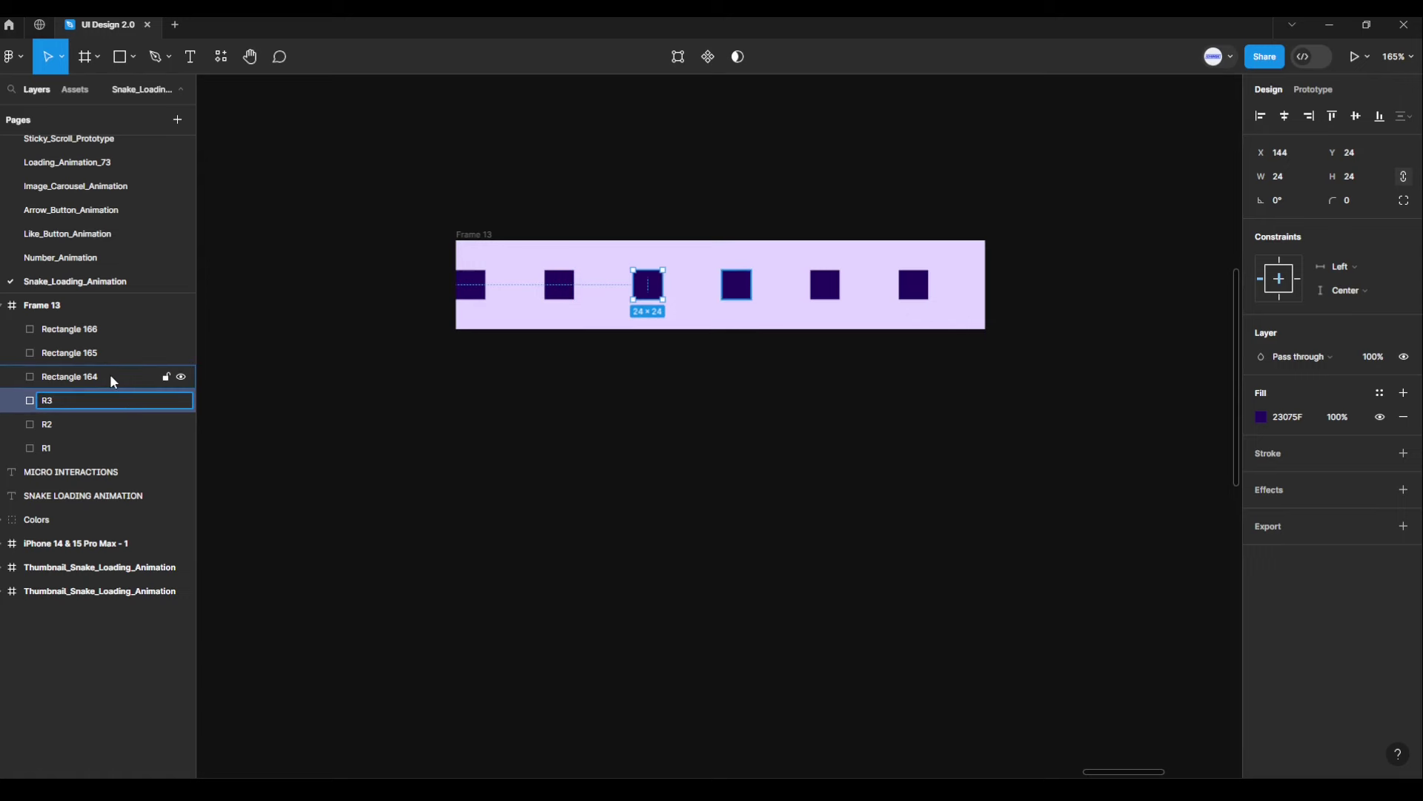
Step: Rename the remaining square layers R4, R5 and R6
left_click(112, 377)
double_click(111, 376)
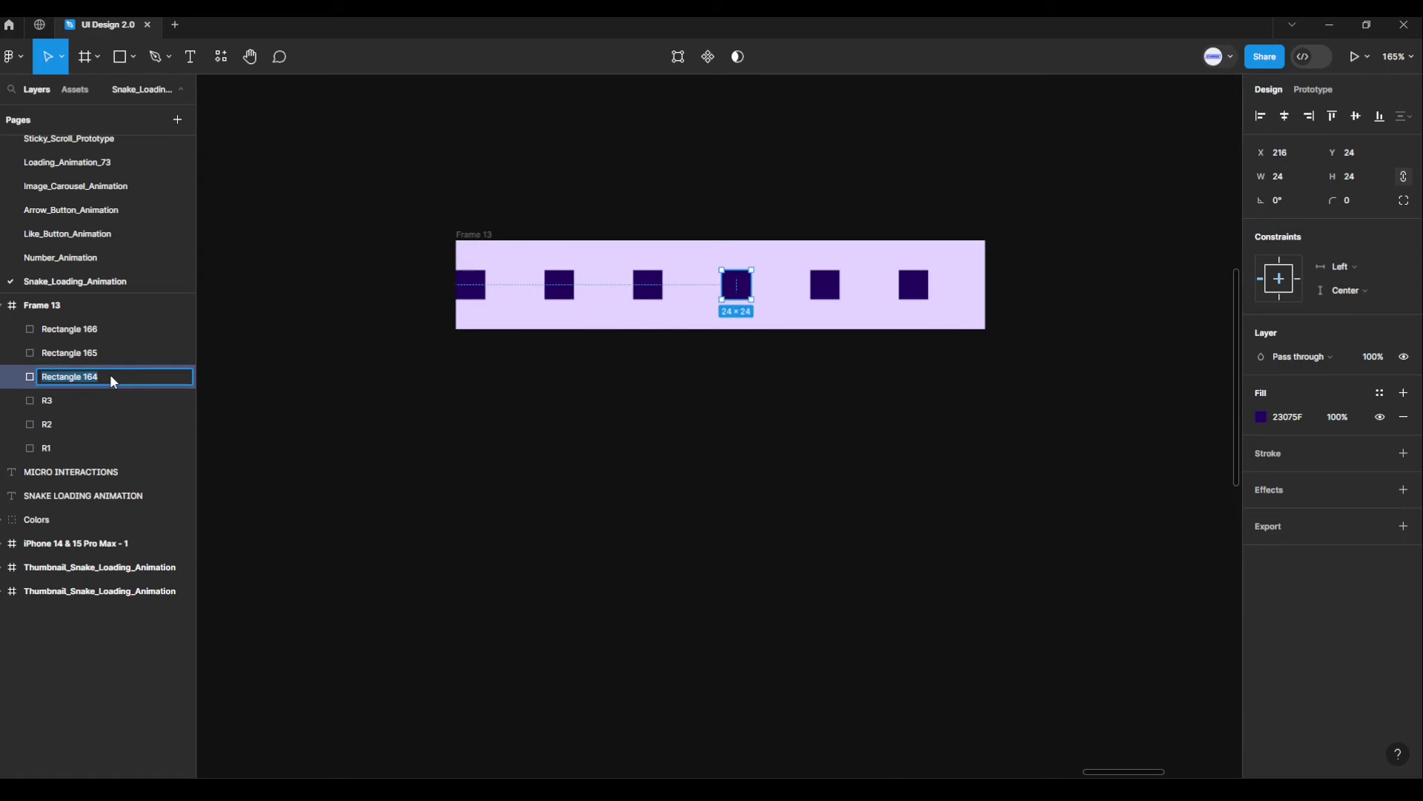
type("R4")
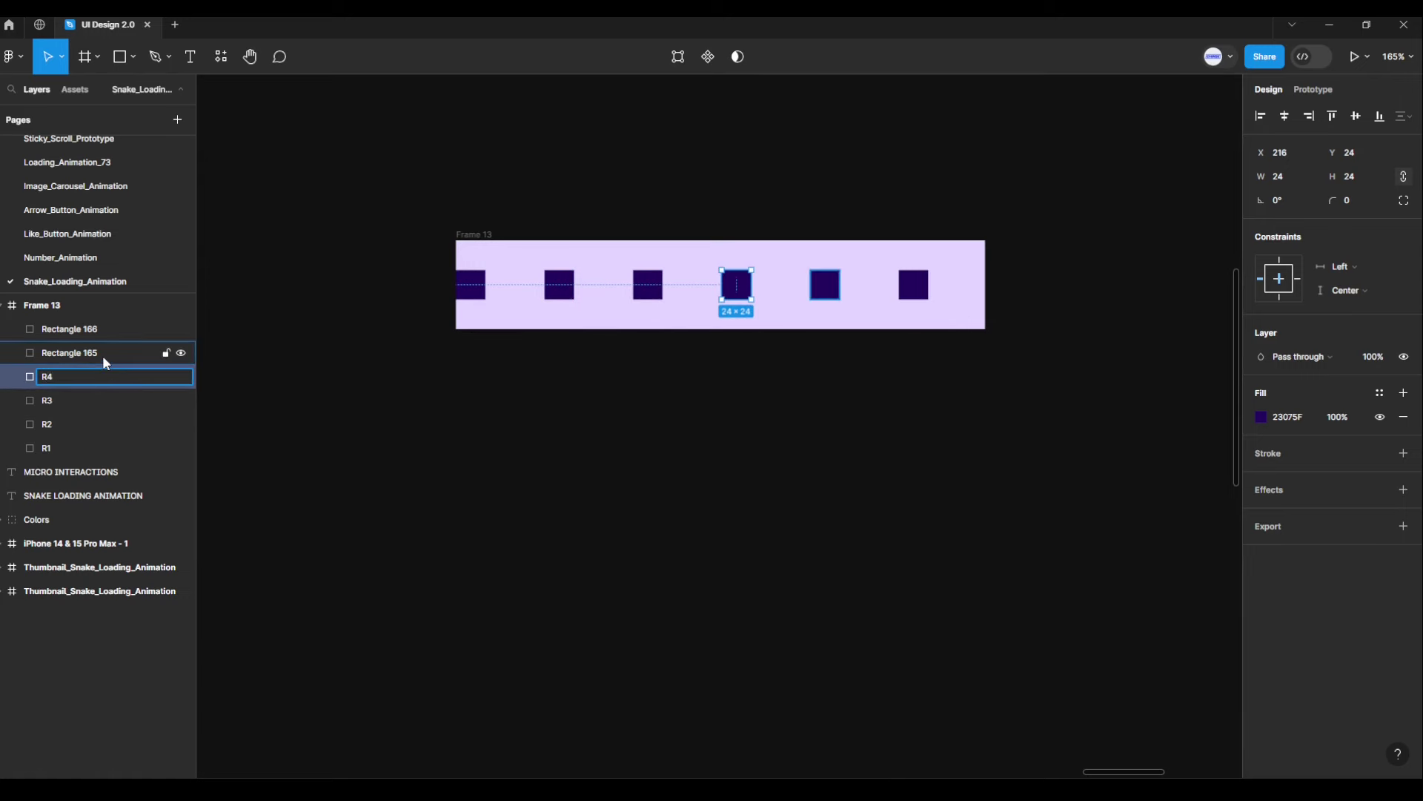
double_click(105, 358)
type("R5")
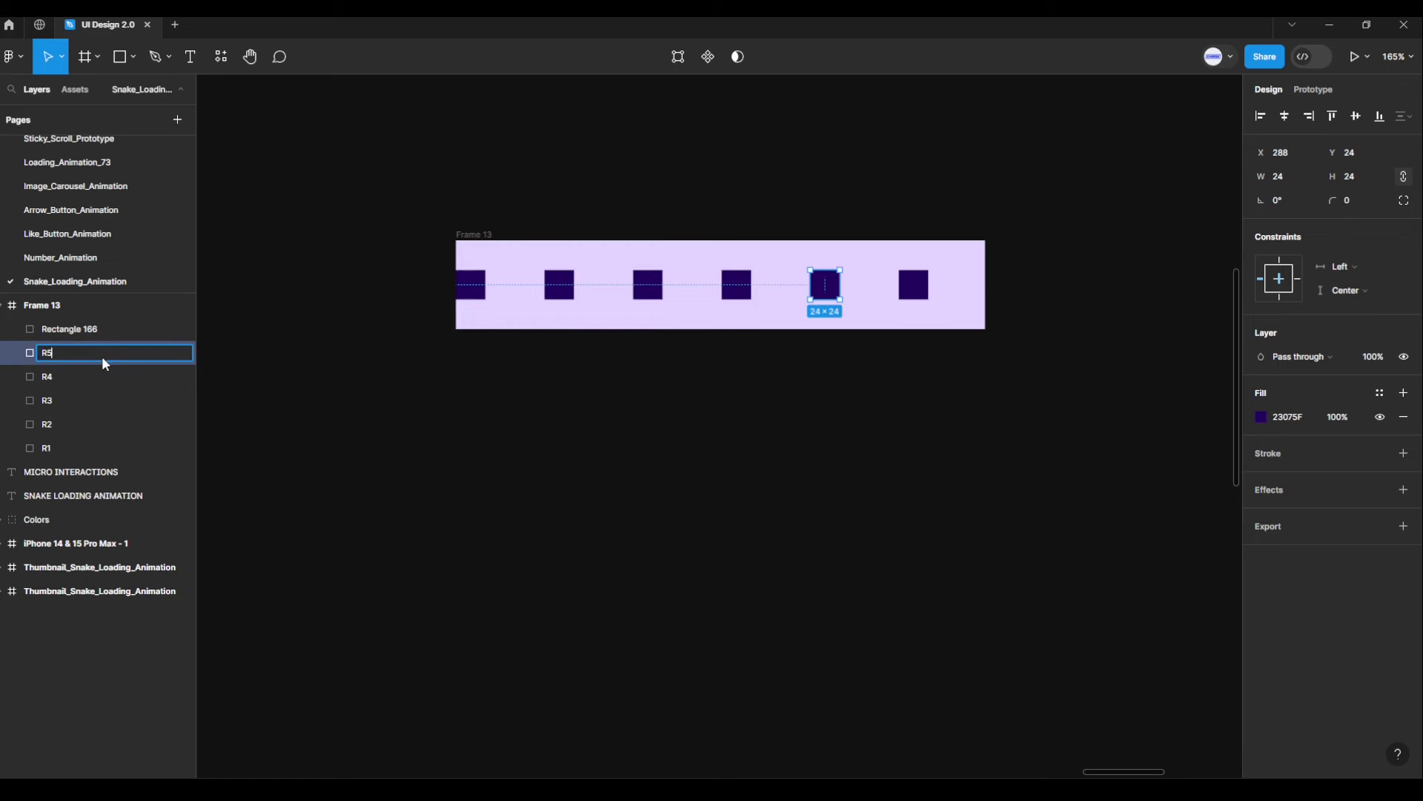
double_click(90, 335)
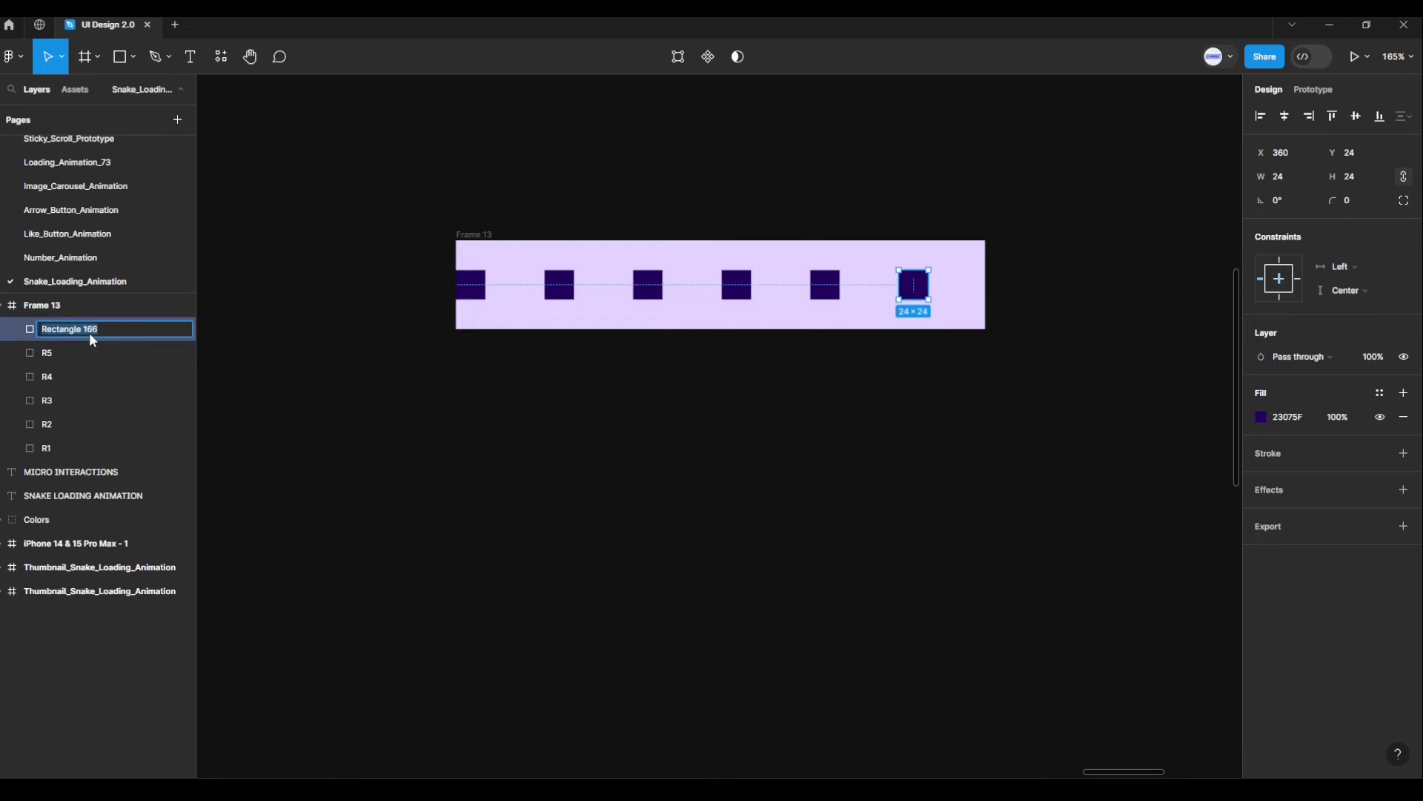
type("R6")
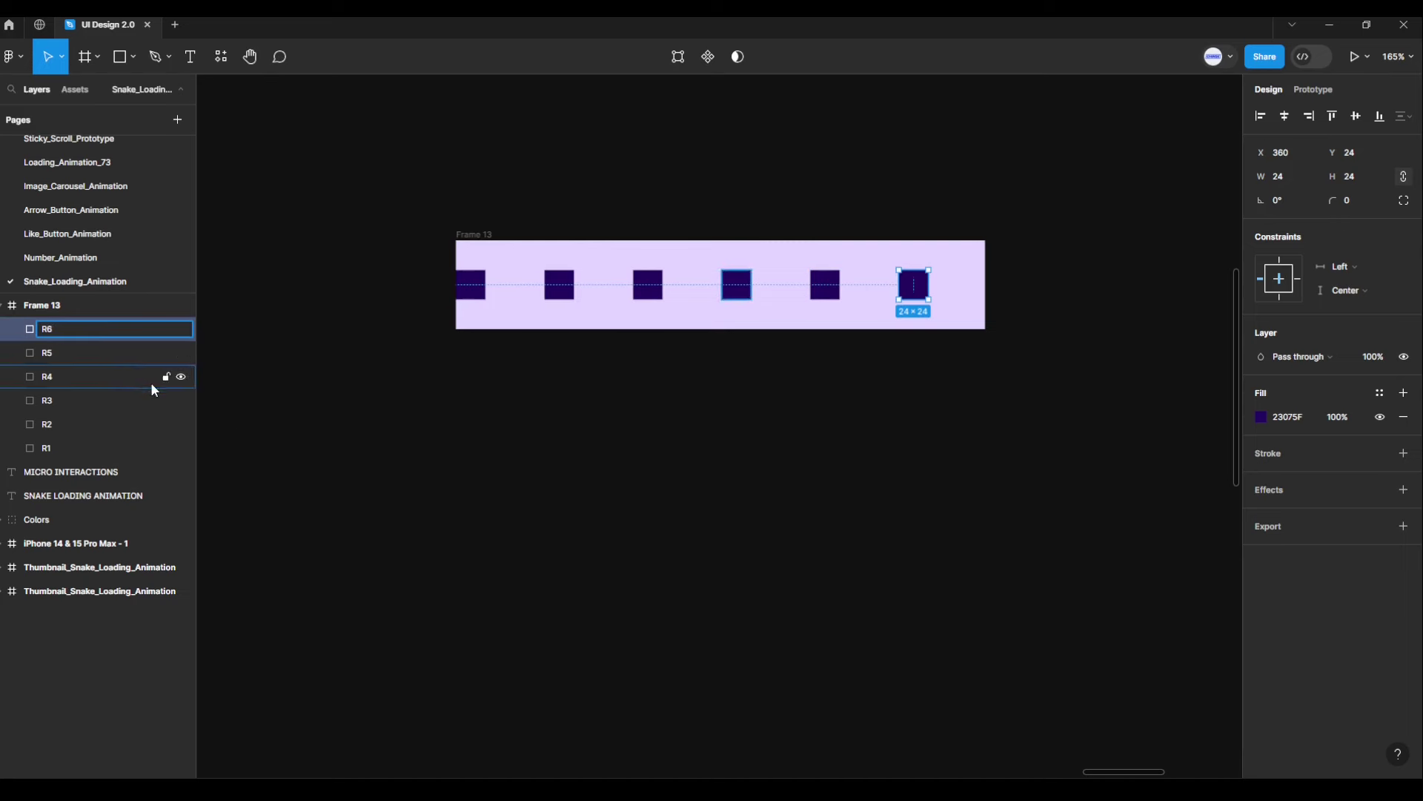
left_click(585, 449)
scroll(642, 420, "up", 2)
scroll(642, 419, "up", 2)
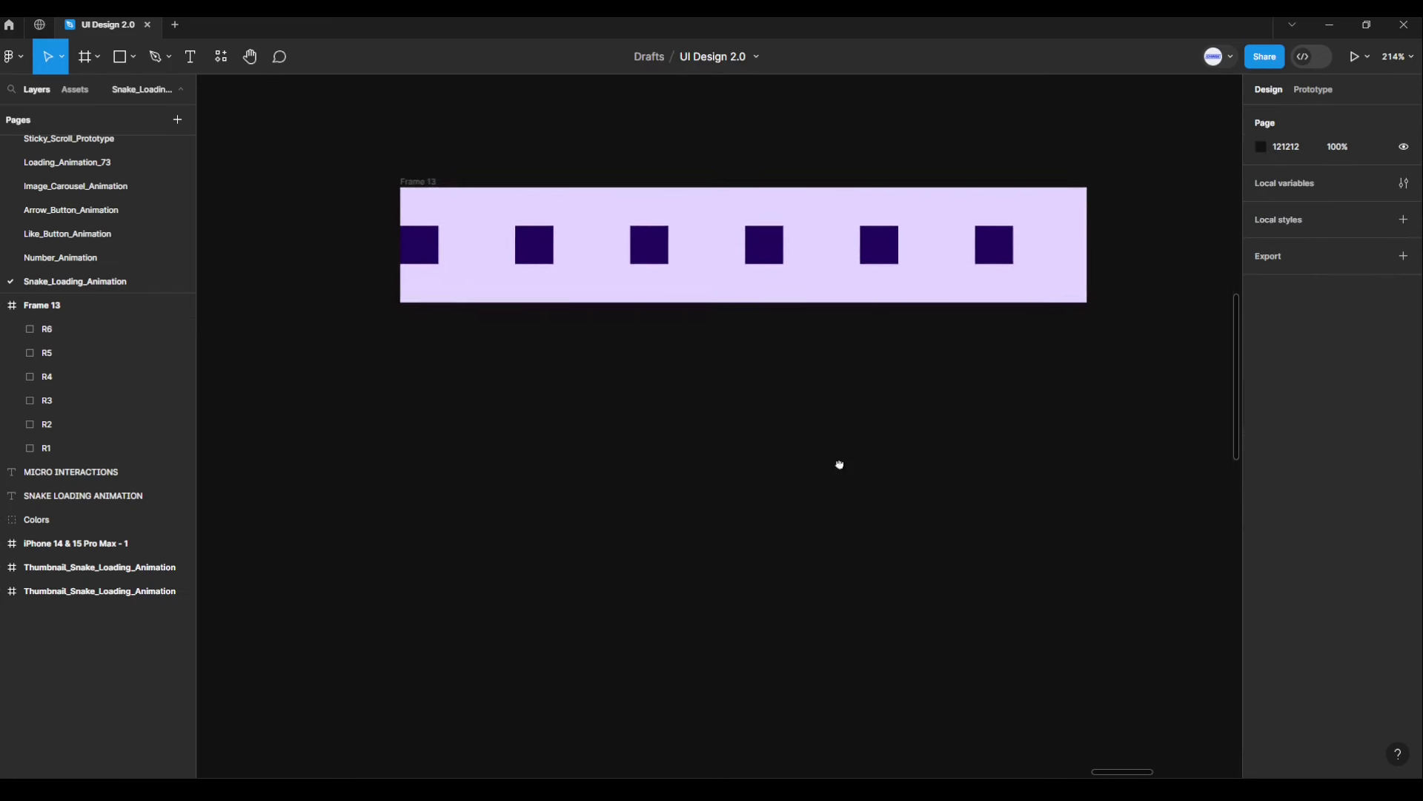
Step: Make Frame 13 a component and add a variant property, Property 1 = Default
left_click_drag(840, 465, 805, 445)
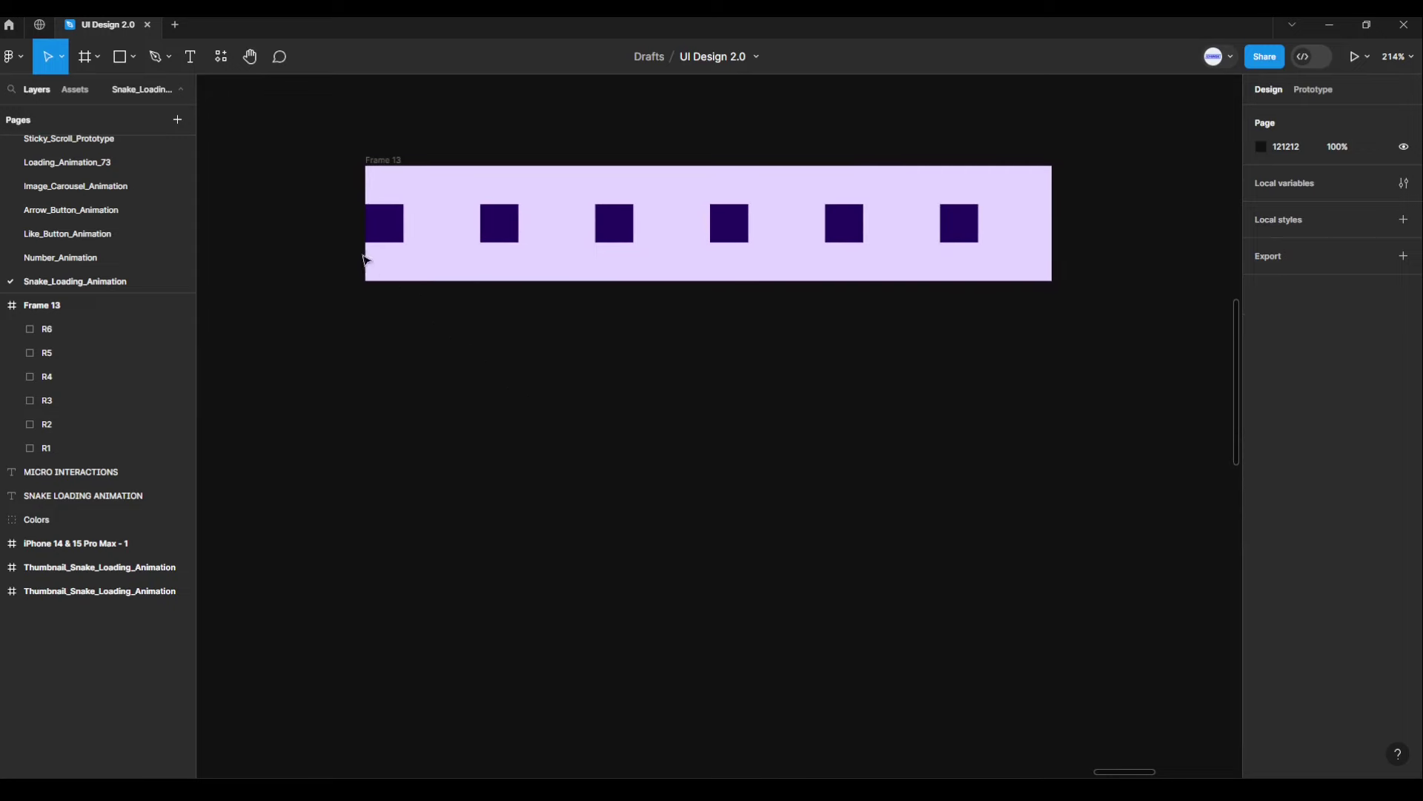
left_click(387, 159)
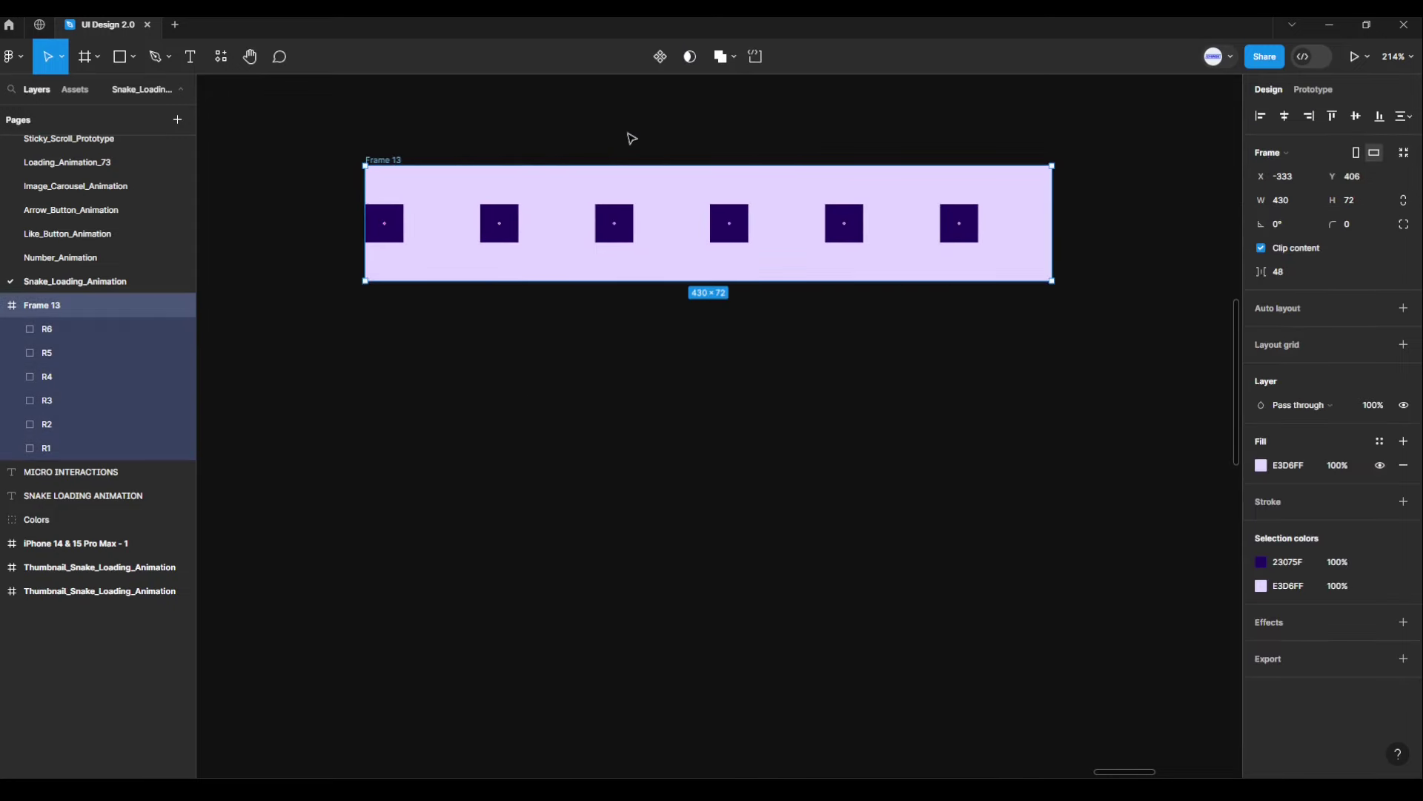
left_click(660, 58)
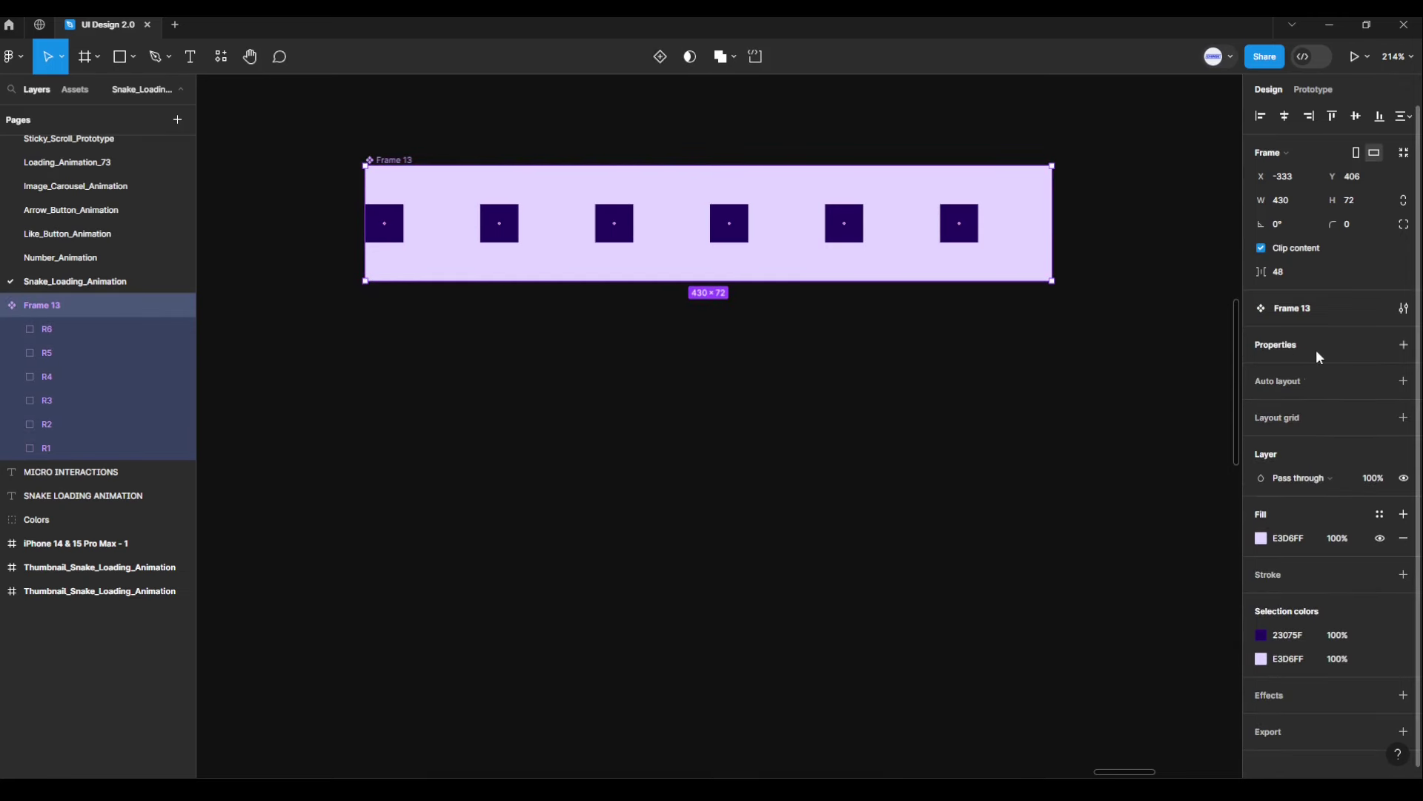
left_click(1403, 345)
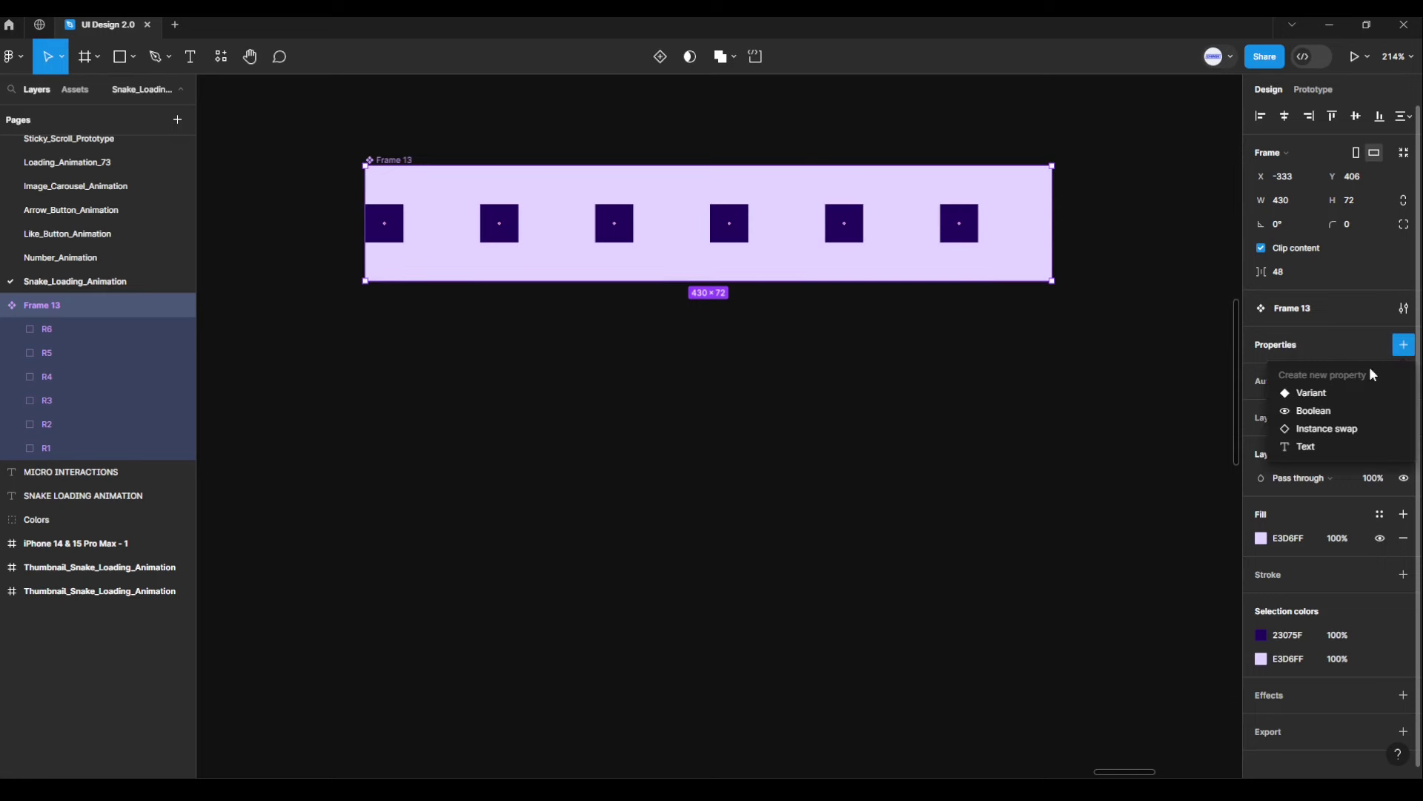
left_click(1314, 395)
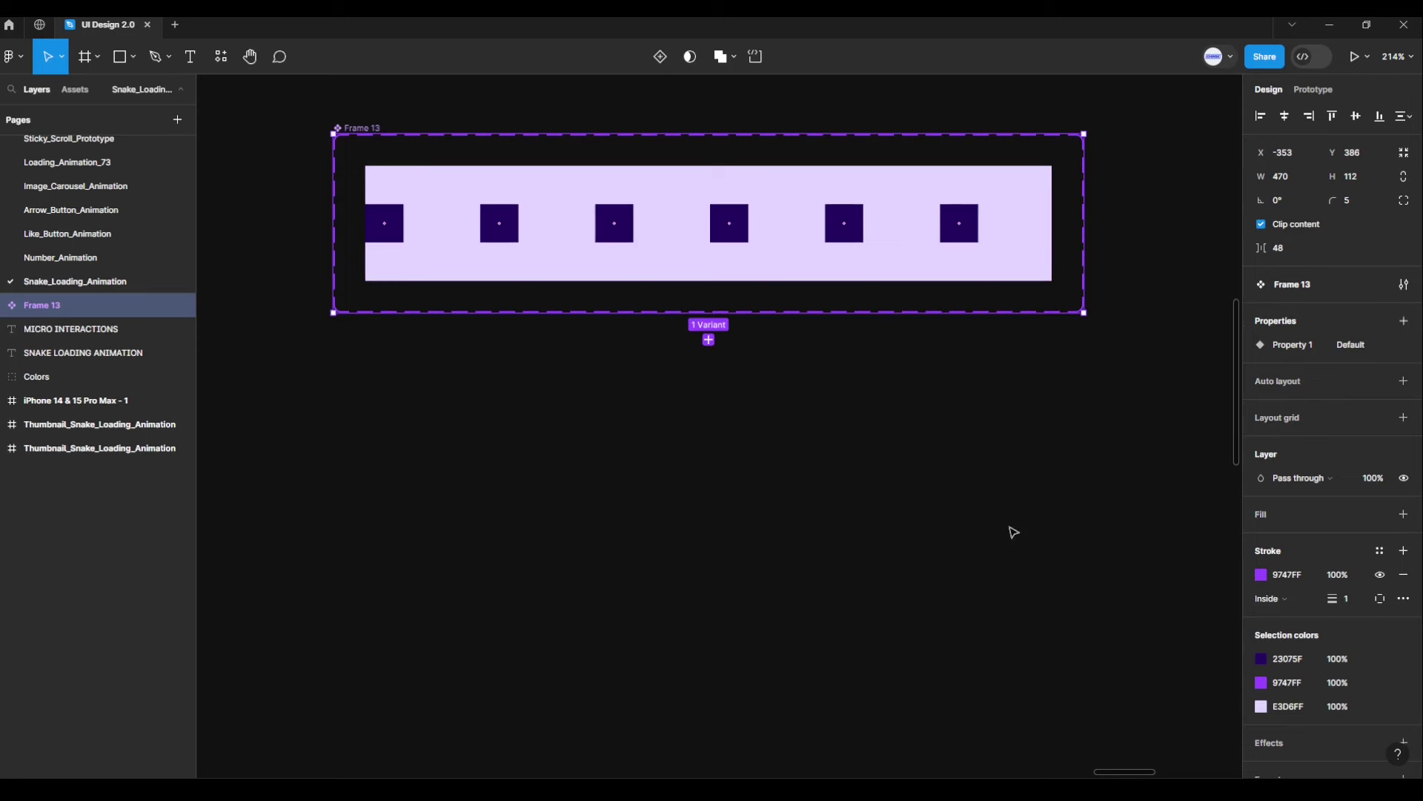
Step: Add Variant2 and nudge its R1 right to x 48, against R2
left_click(709, 339)
scroll(670, 541, "up", 2)
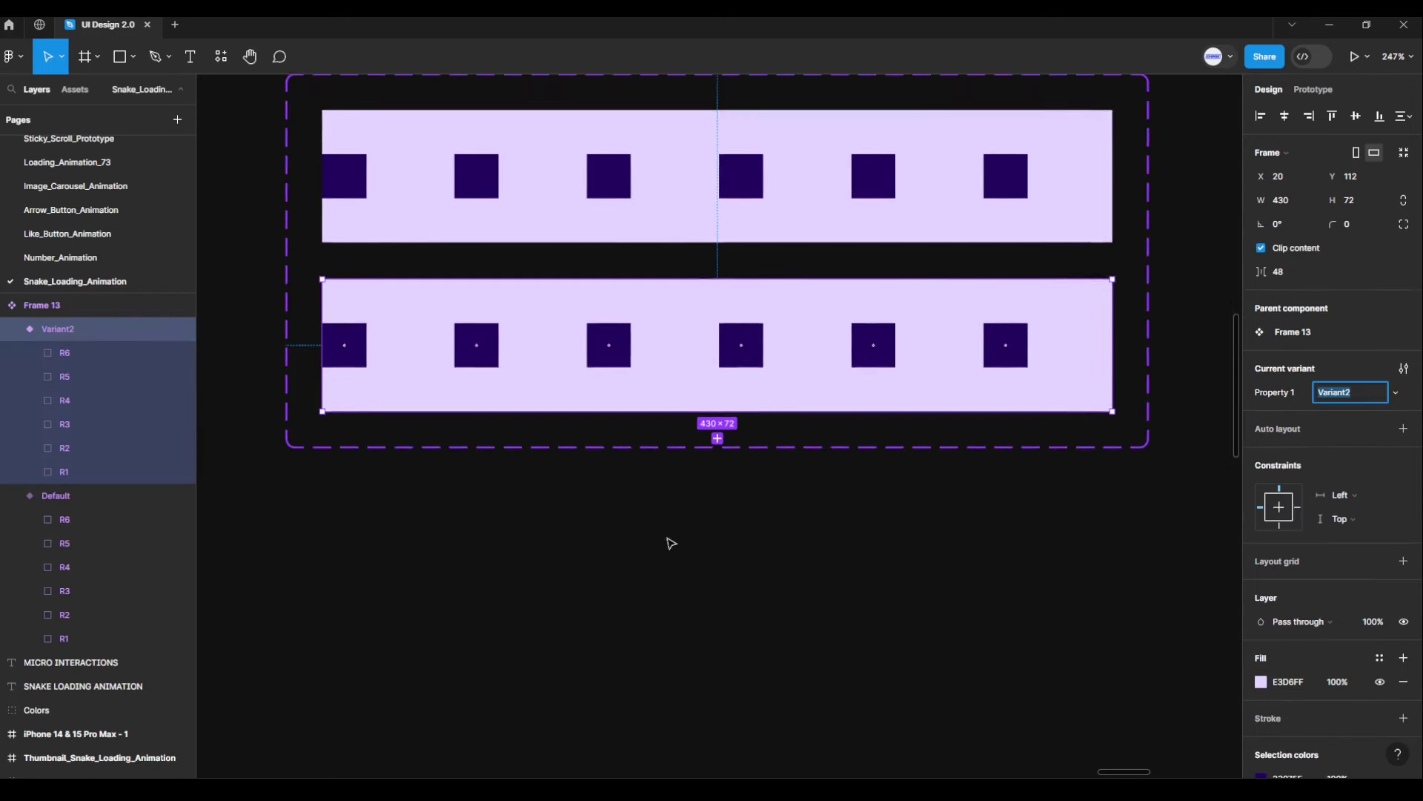
left_click_drag(699, 553, 694, 558)
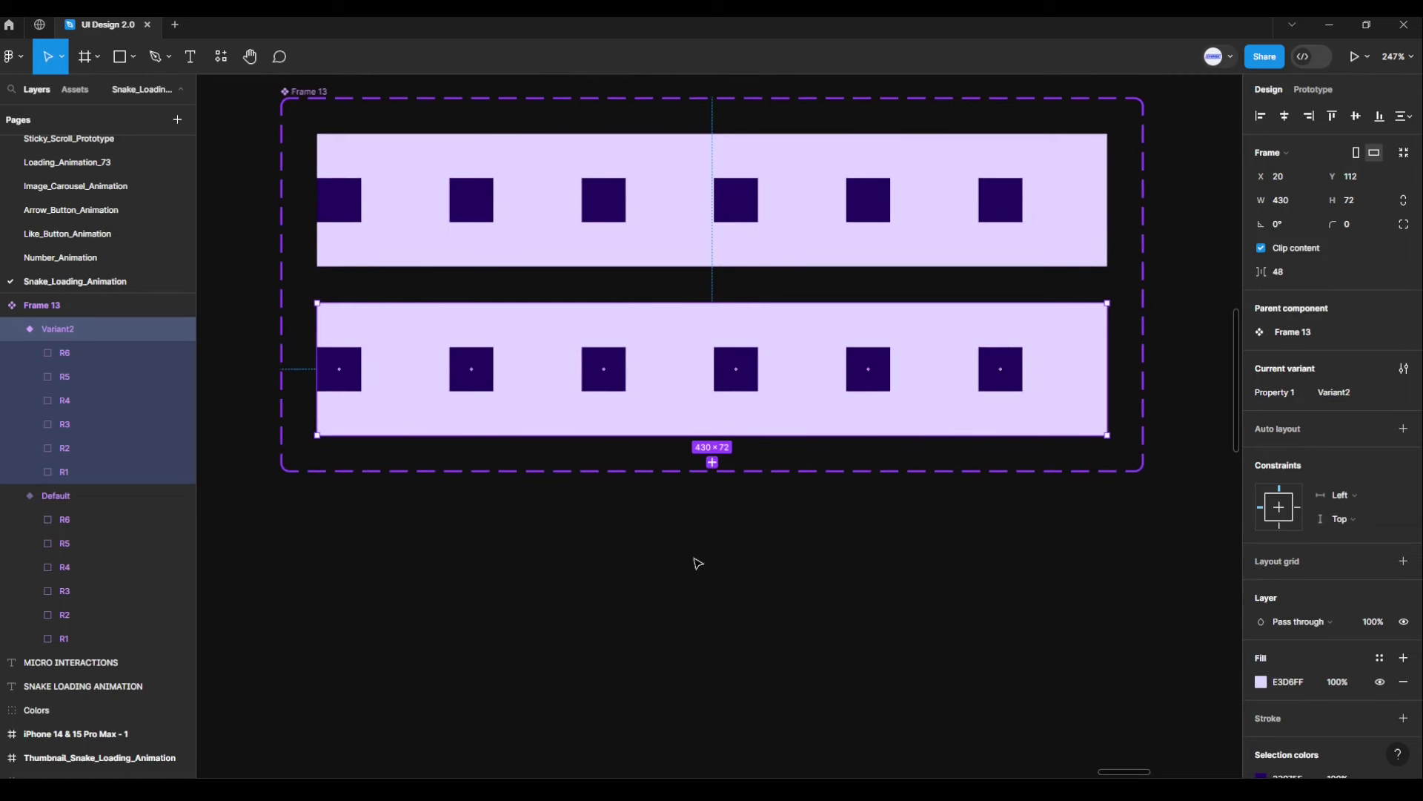
left_click(355, 386)
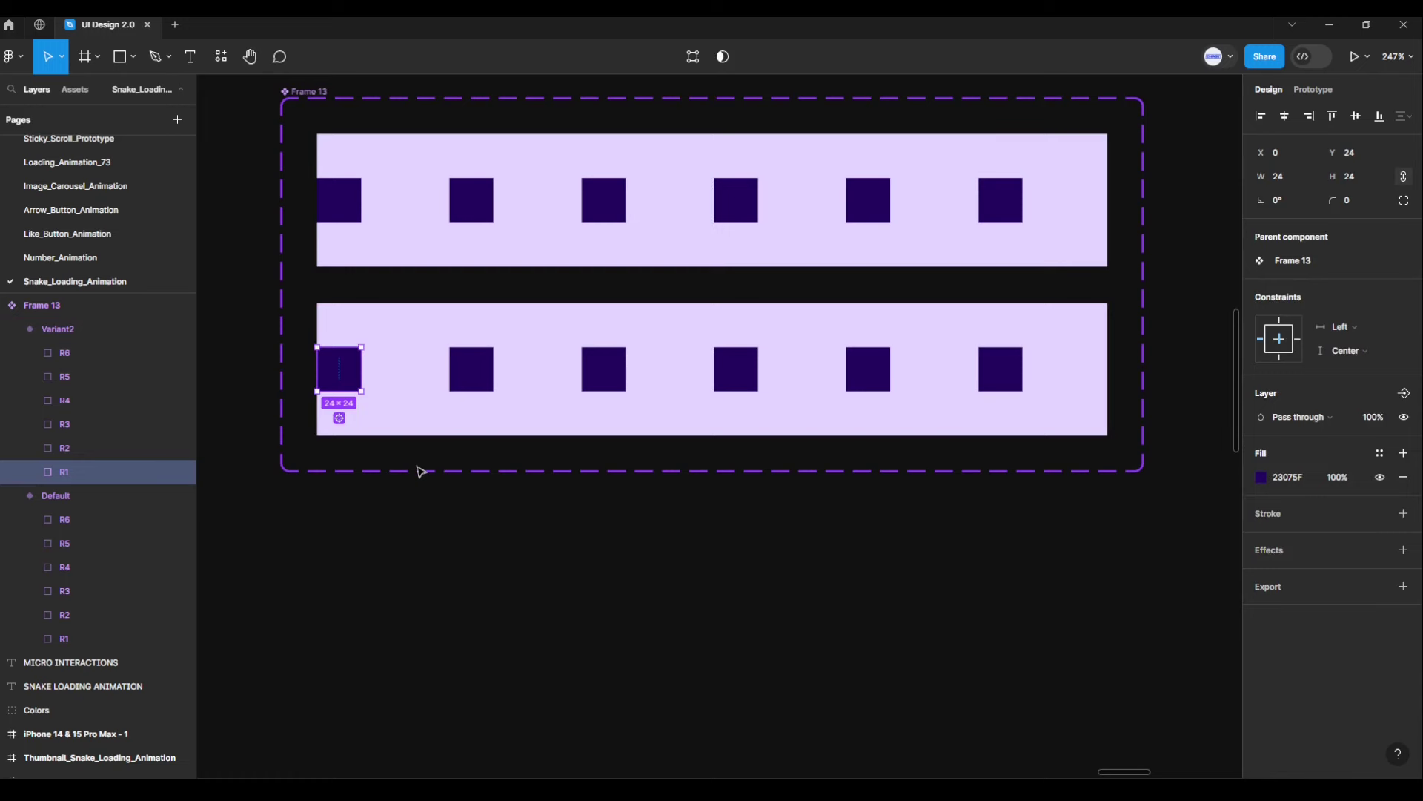
key("Right")
key("Right")
key("Right")
key("Right")
key("Right")
key("Right")
key("Right")
key("Right")
key("Right")
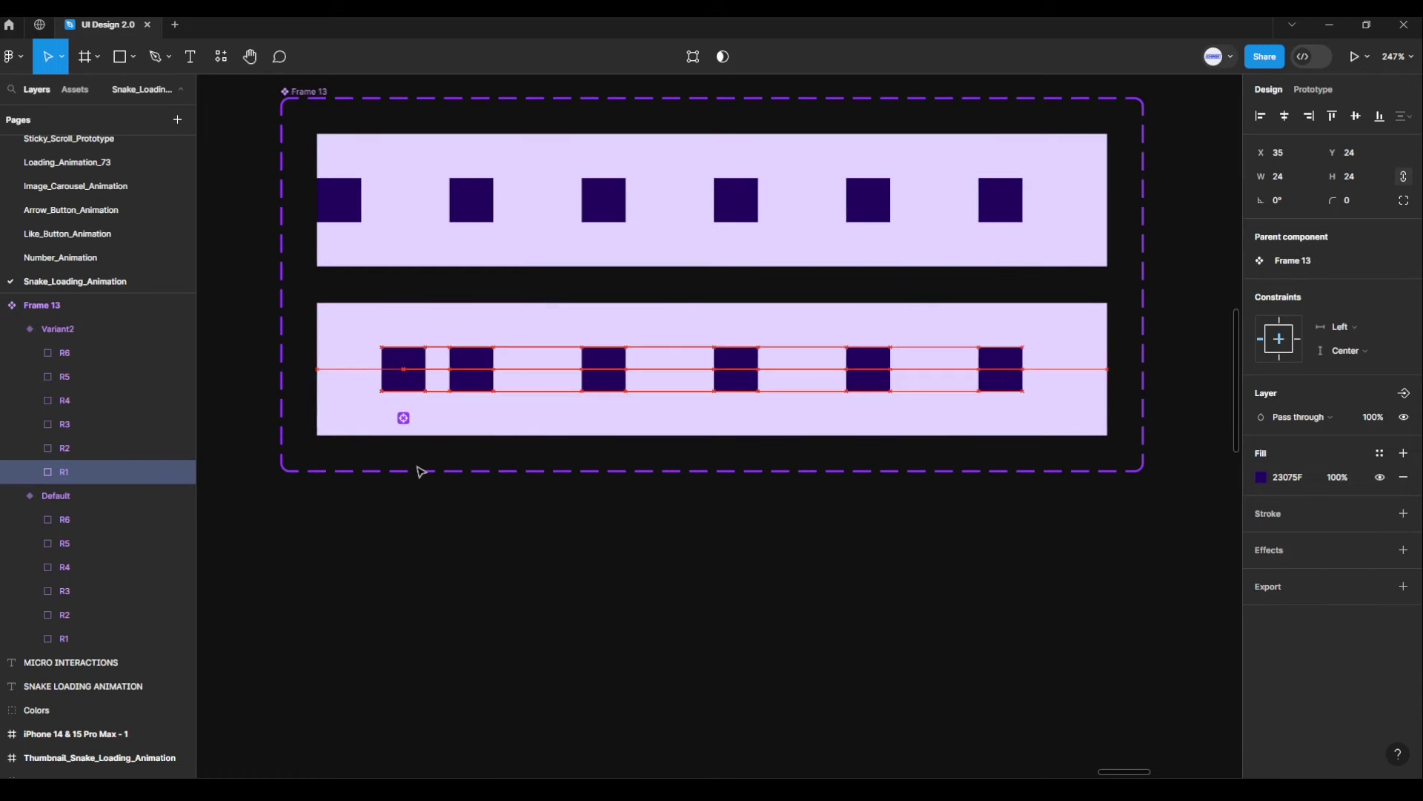
key("Right")
key("Right")
key("Right")
key("Right")
key("Right")
key("Right")
key("Right")
key("Right")
key("Right")
key("Right")
key("Right")
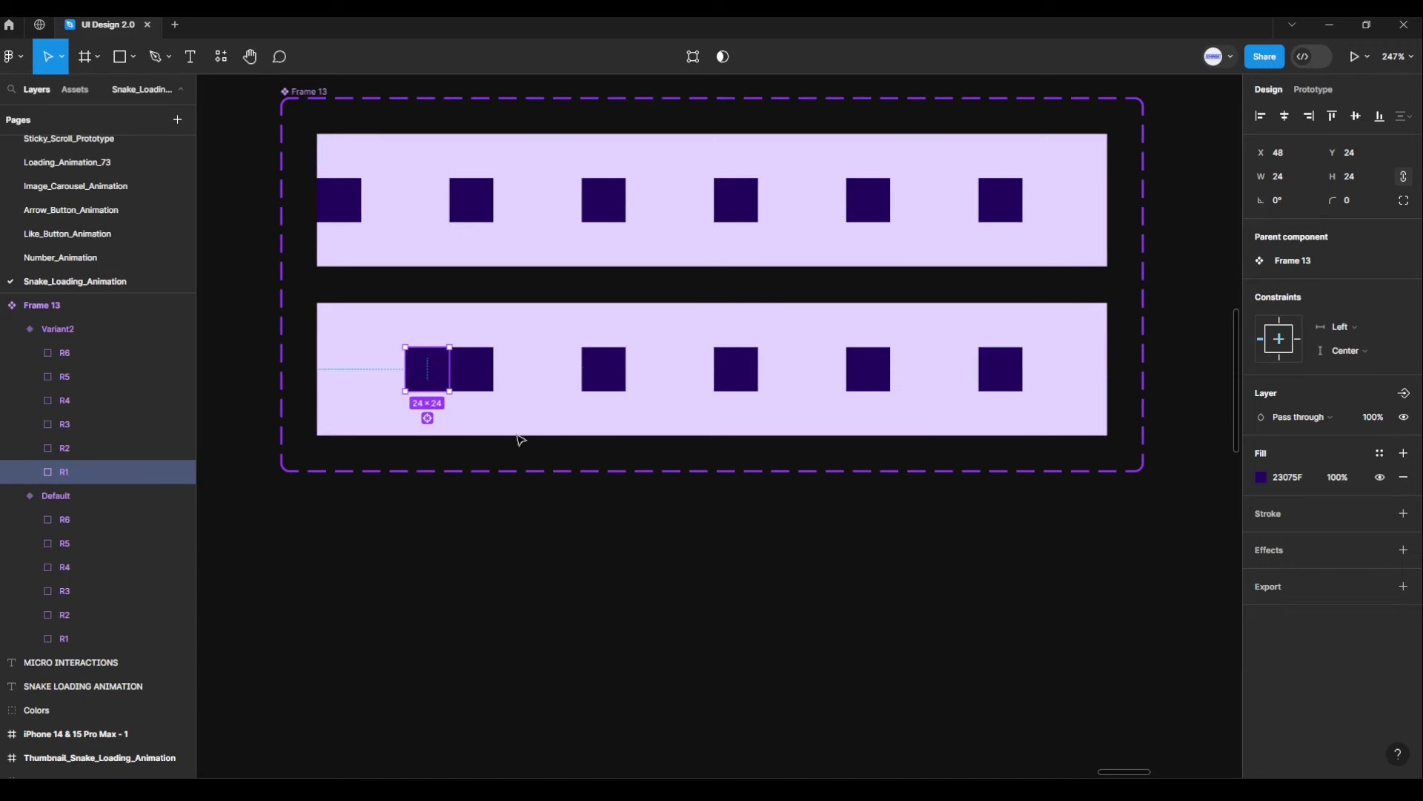
key("Escape")
Step: Add Variant3 as a copy of Variant2 below it
left_click(712, 462)
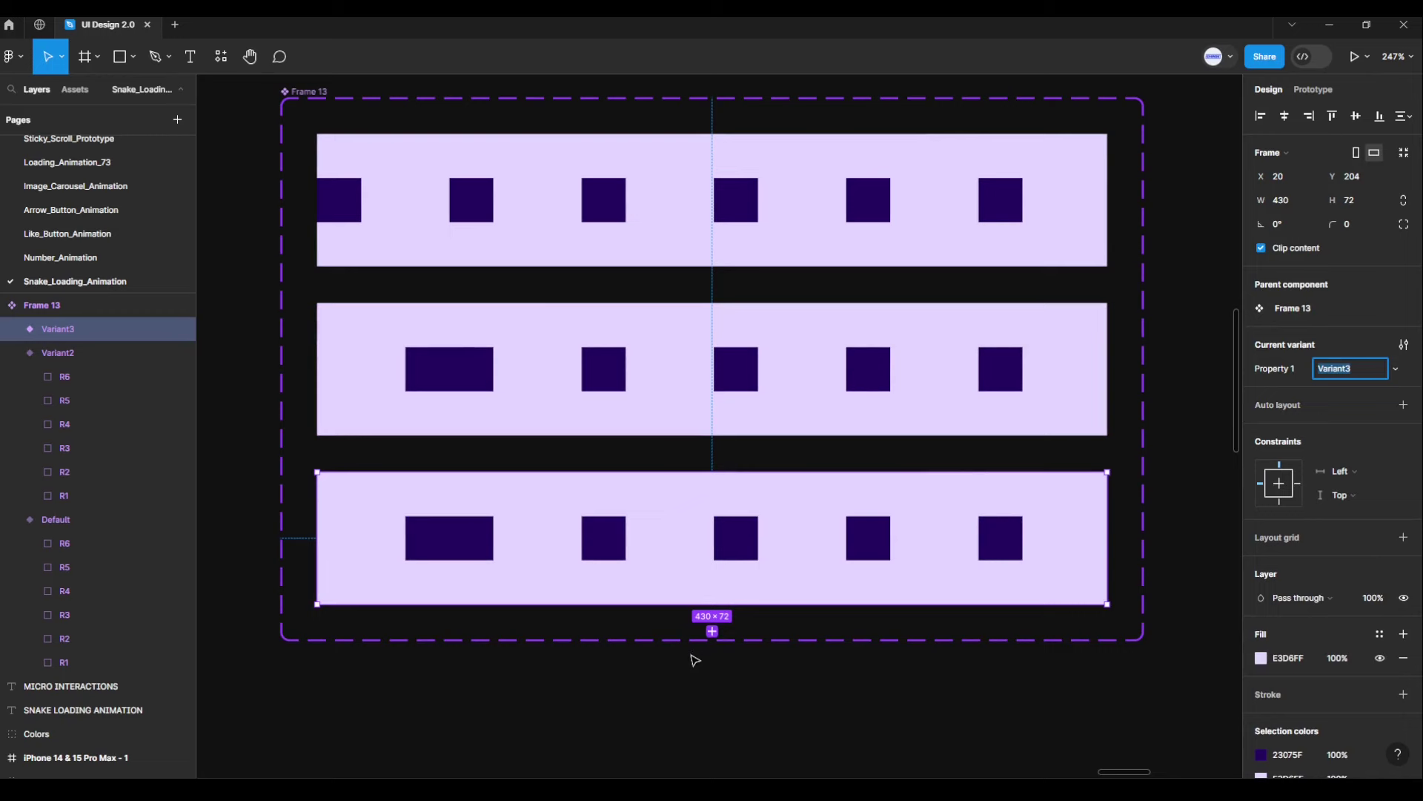
scroll(696, 662, "down", 1)
scroll(703, 670, "down", 1)
scroll(708, 676, "down", 1)
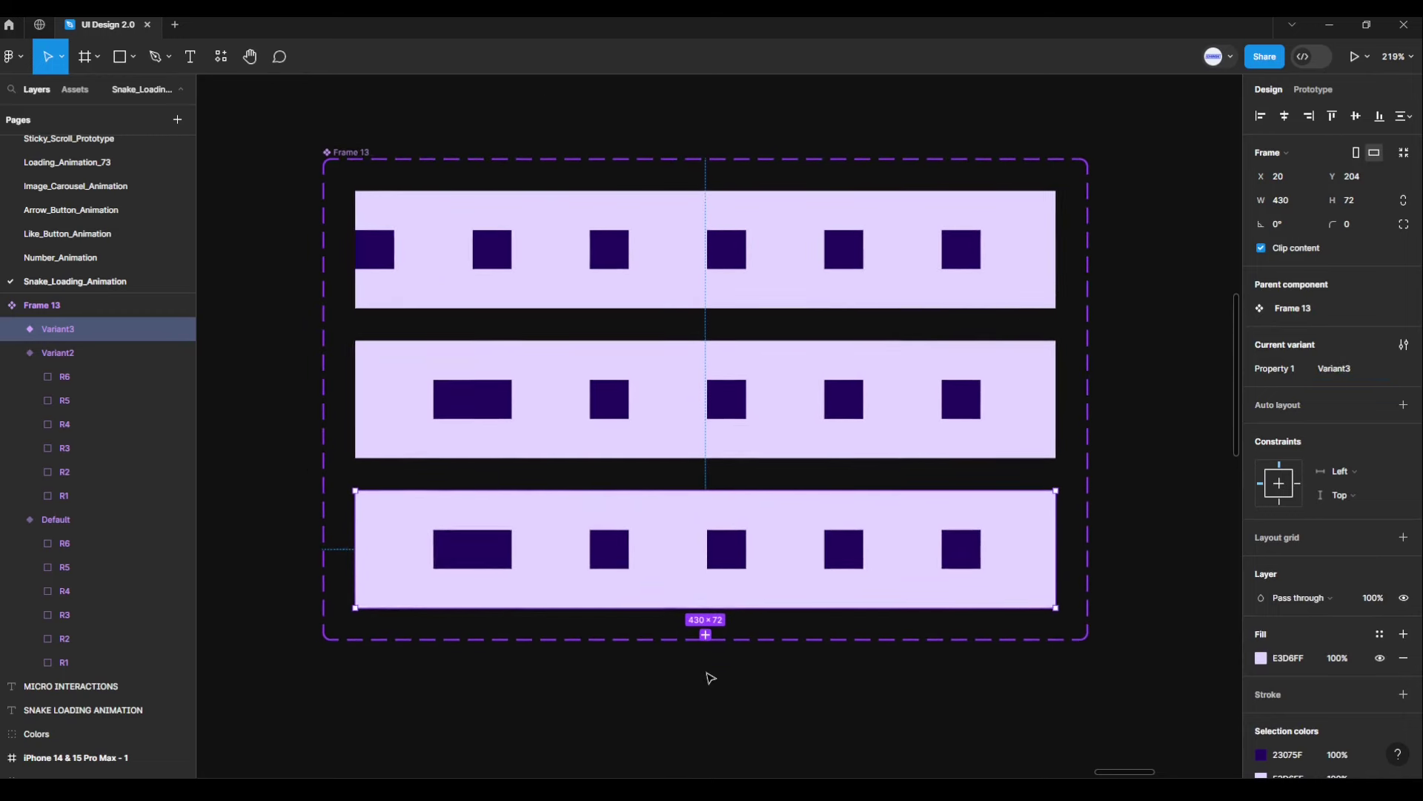
left_click_drag(710, 678, 702, 615)
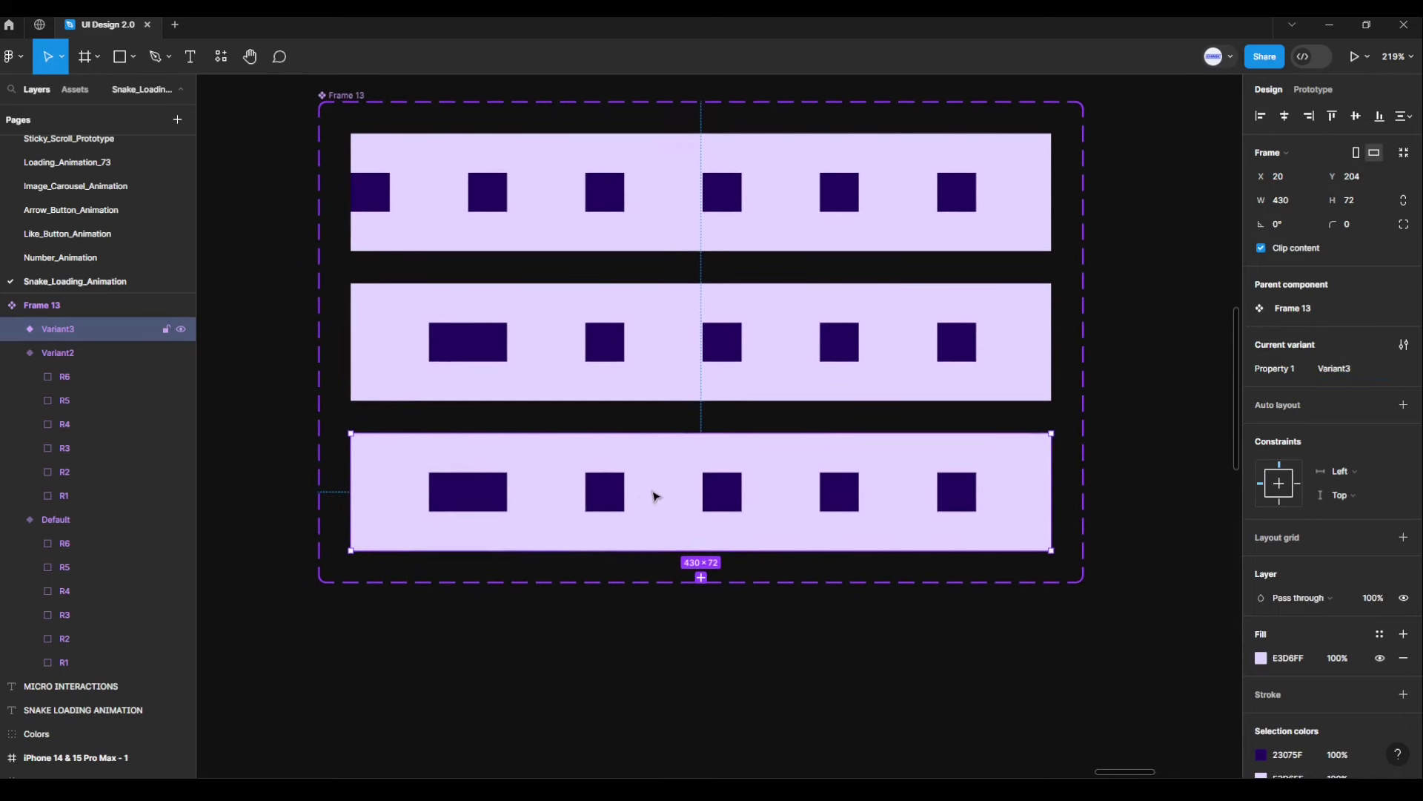
Step: Add Variant4 and nudge its R1 and R2 right against R3
left_click(705, 581)
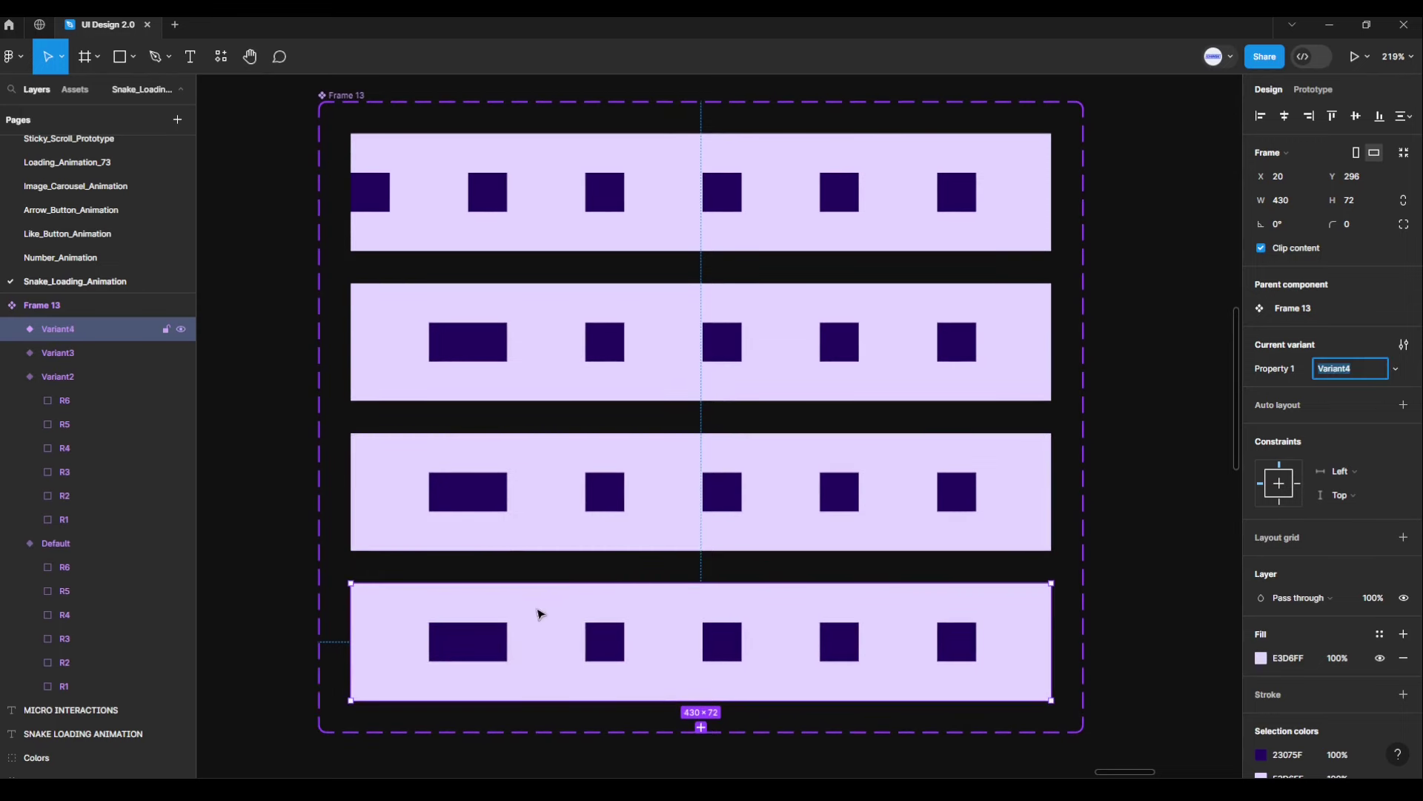
left_click(465, 645)
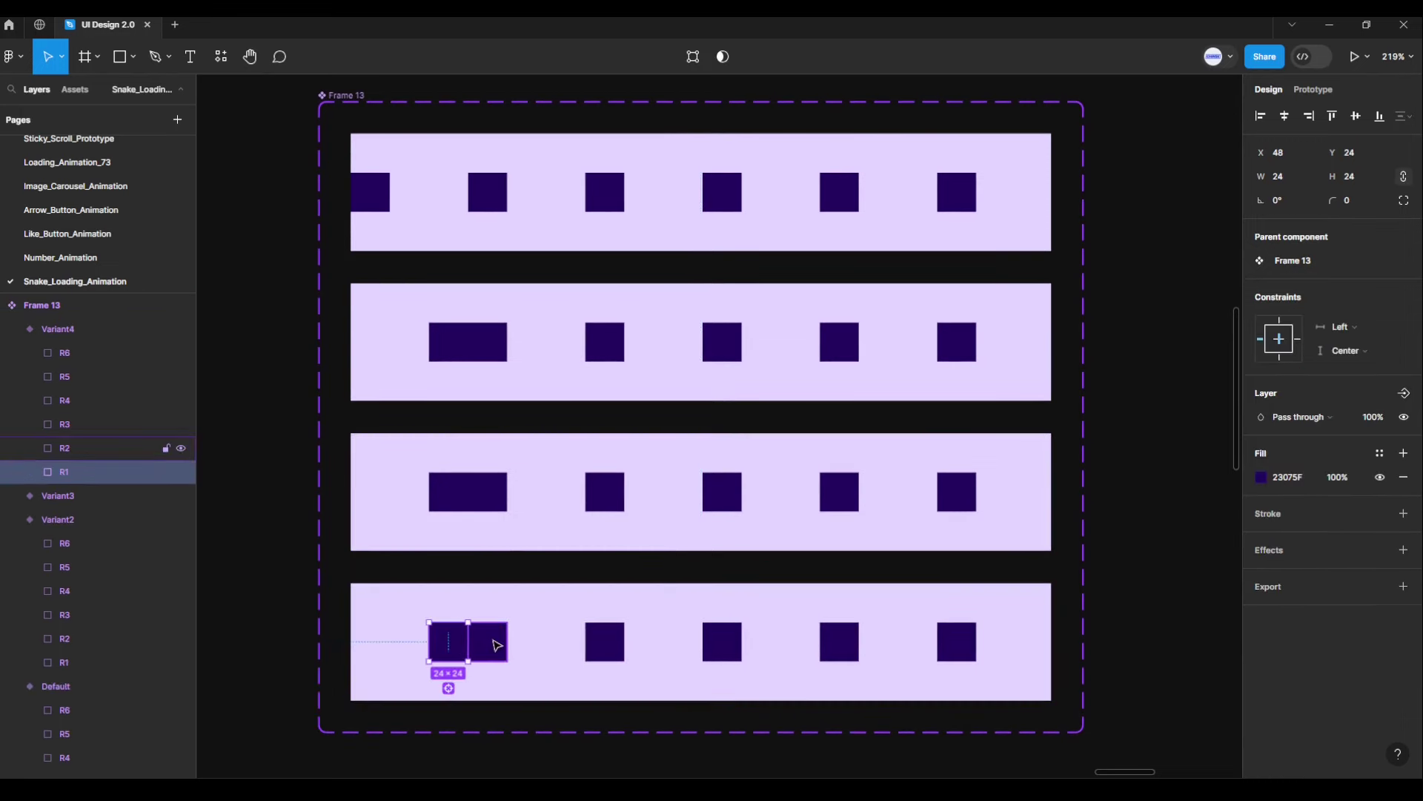
left_click(489, 644, "shift")
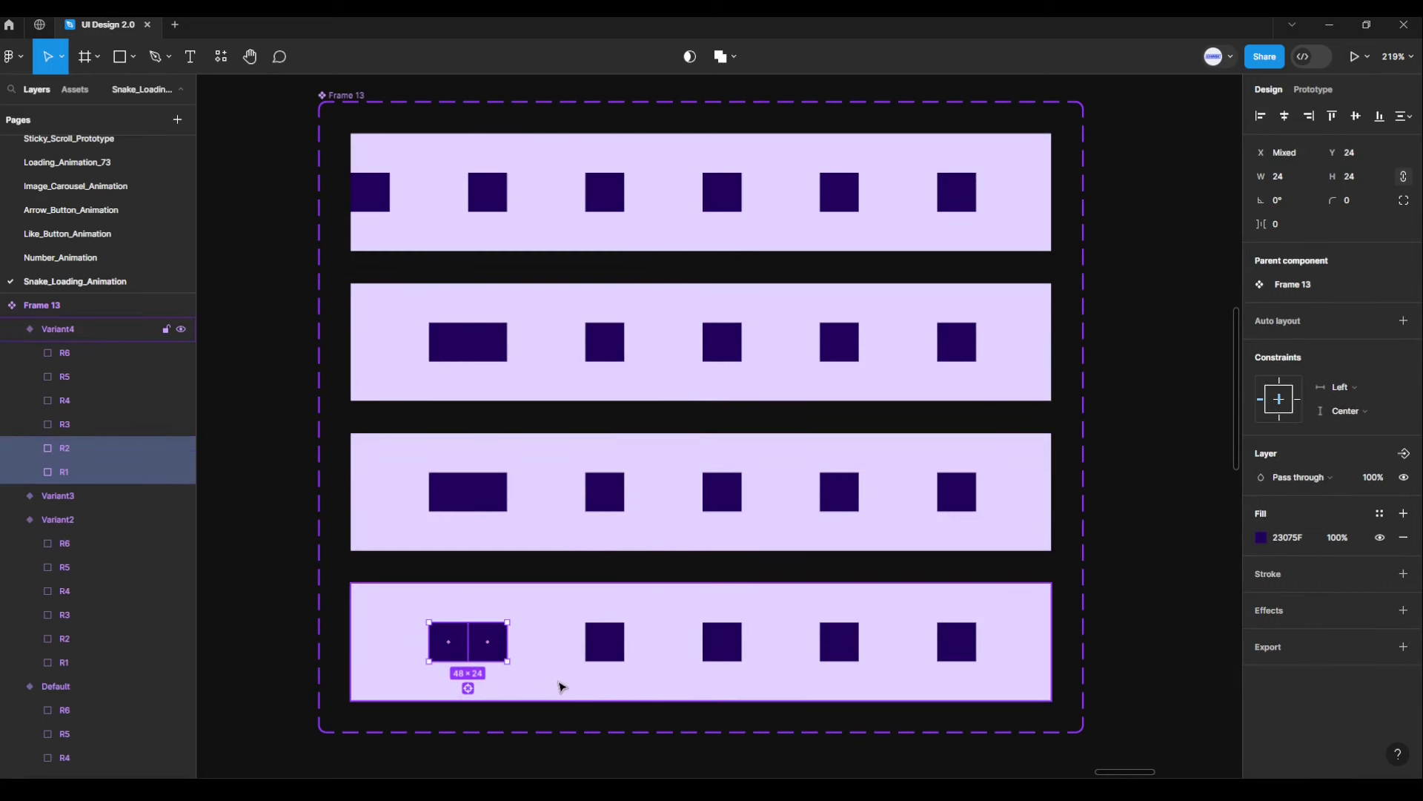
key("Right")
key("Right")
key("Right")
key("Right")
key("Right")
key("Right")
key("Right")
key("Right")
key("Right")
key("Right")
key("Right")
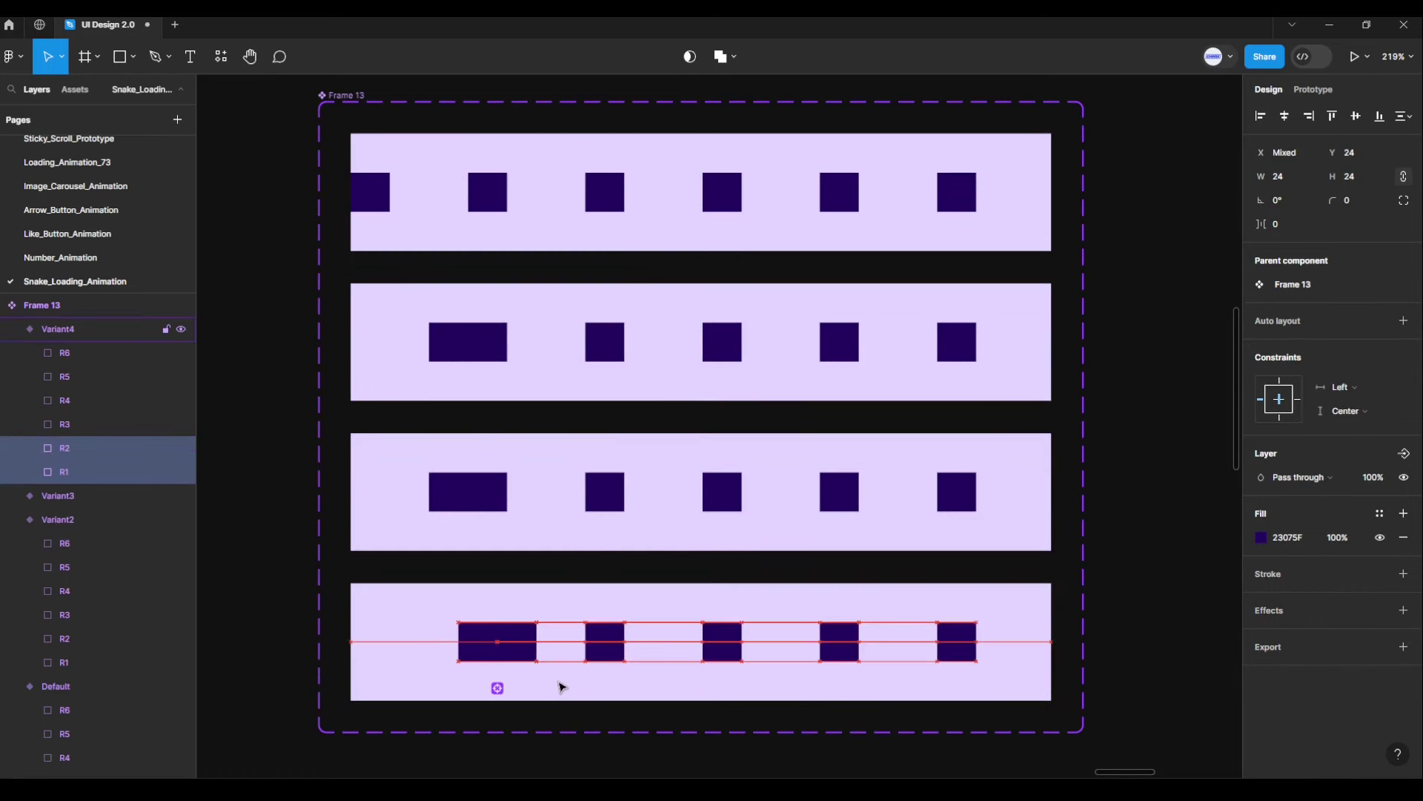
key("Right")
key("Right")
key("Right")
key("Right")
key("Right")
key("Right")
key("Right")
key("Right")
key("Right")
key("Right")
key("Right")
key("Right")
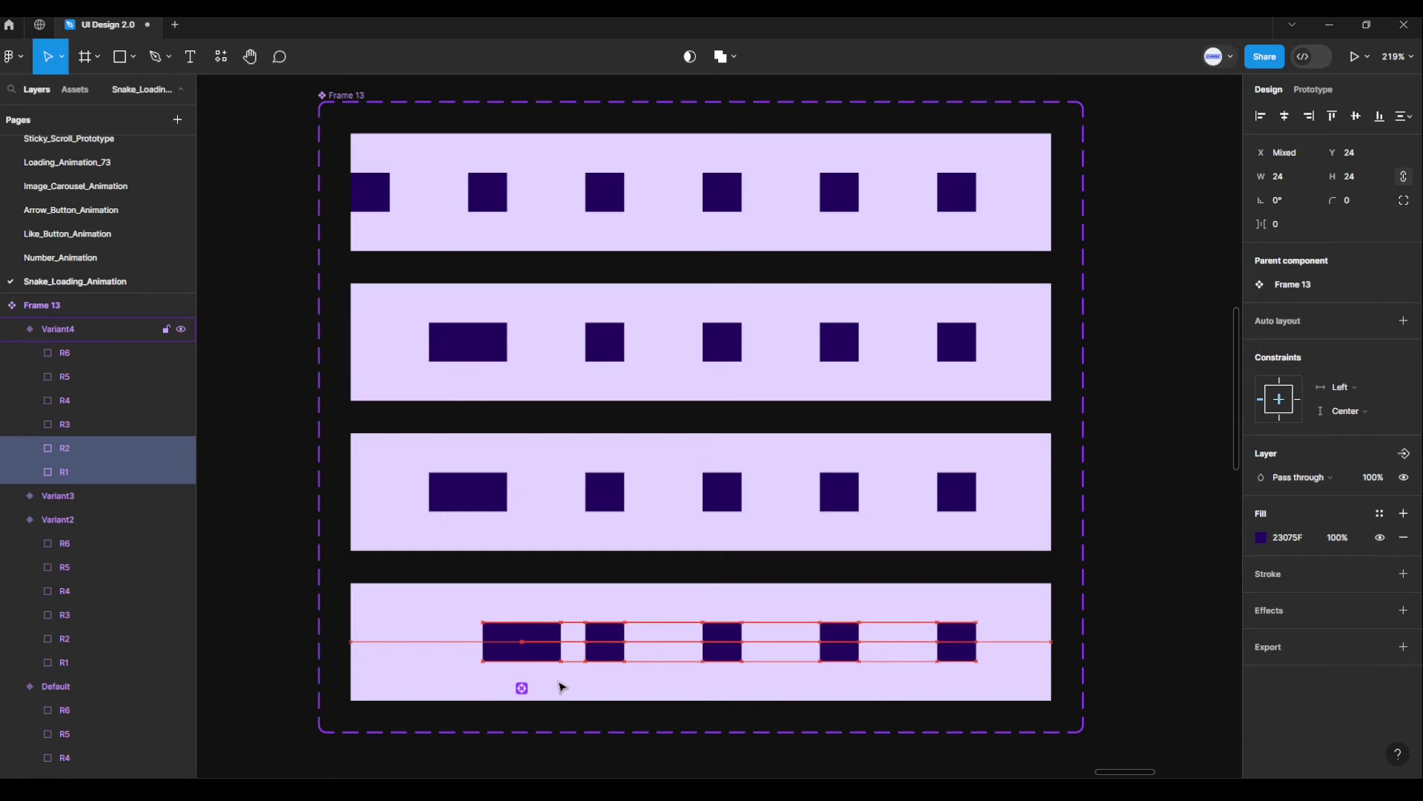
key("Right")
key("Right")
key("Right")
key("Right")
key("Right")
key("Right")
key("Right")
key("Right")
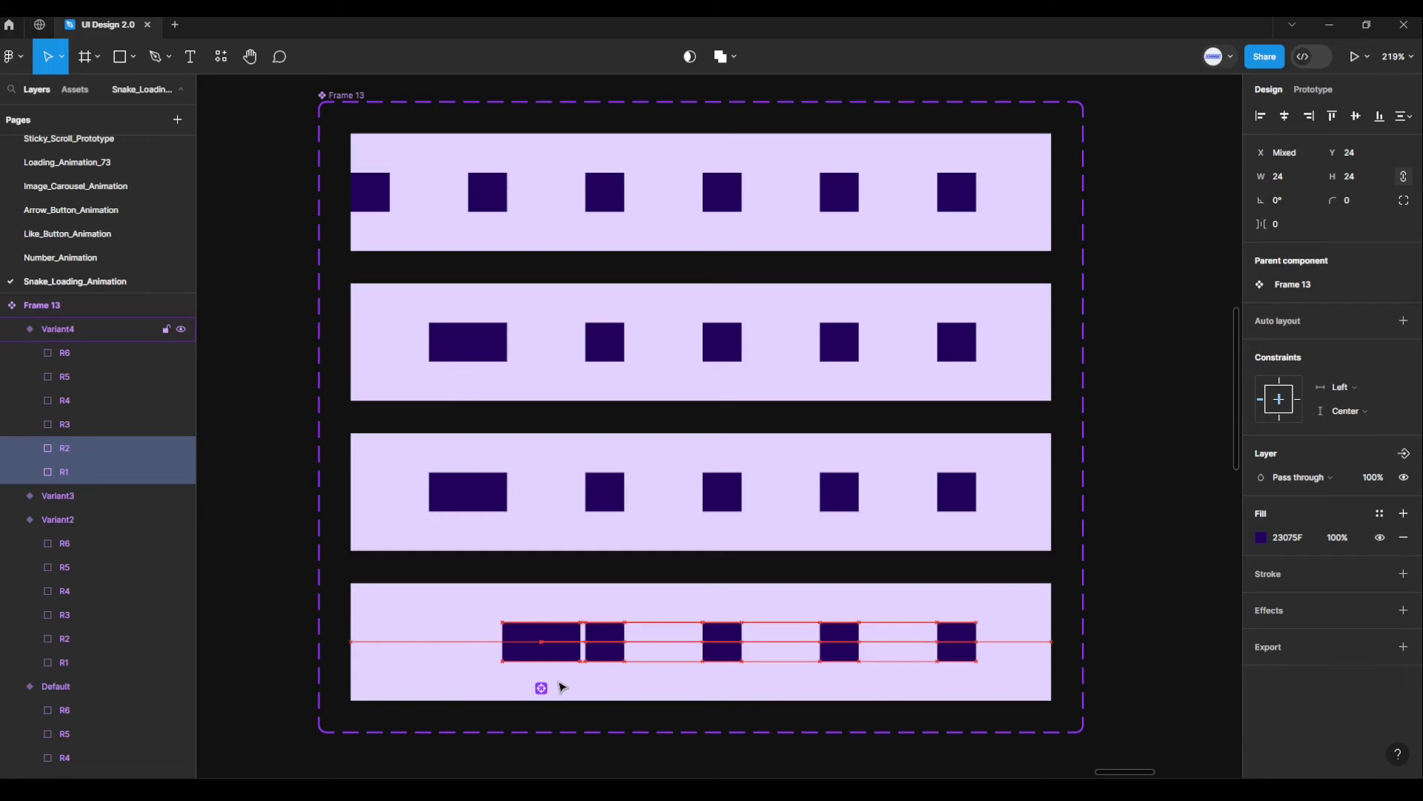
key("Right")
key("Right")
key("Right")
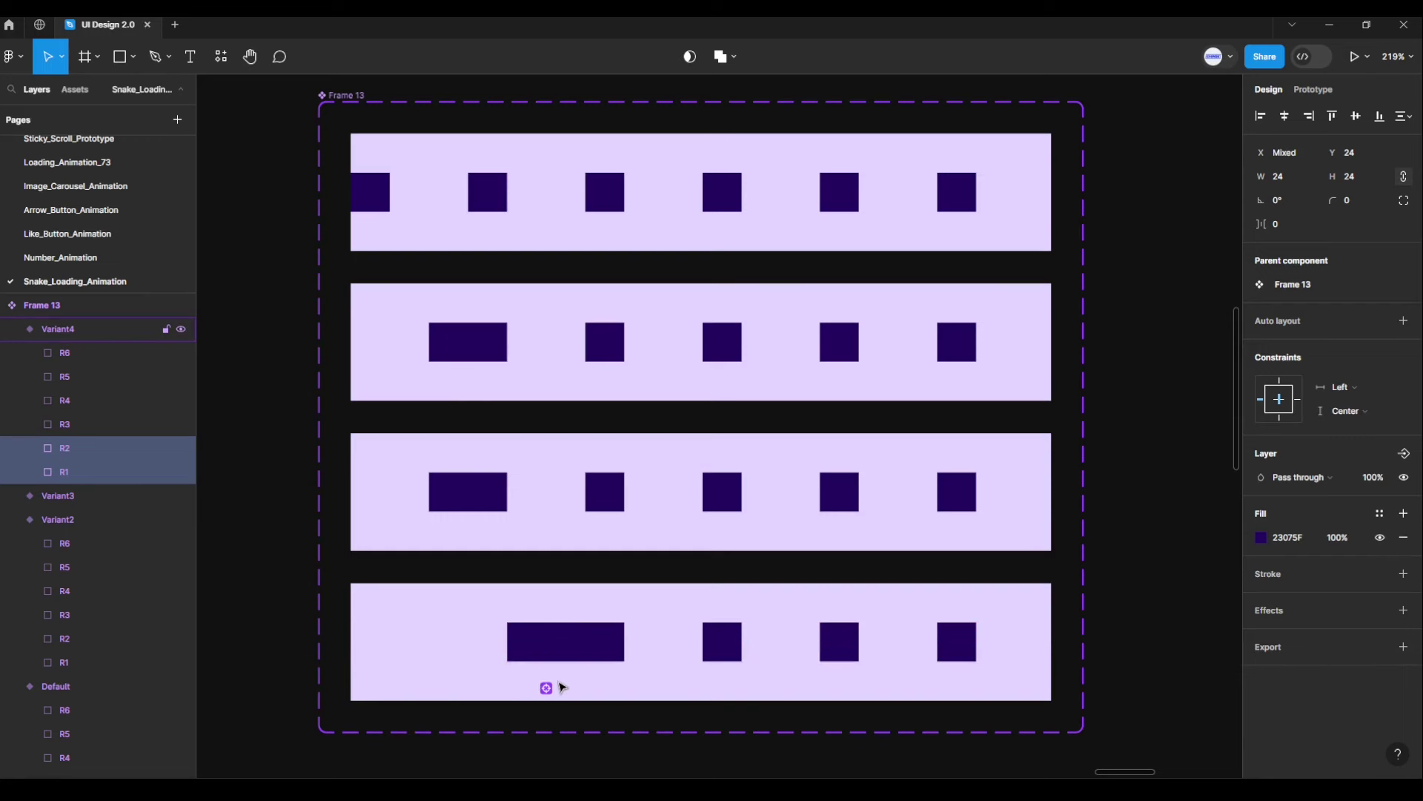
left_click(612, 710)
Step: Add Variant5 below Variant4 as a copy of it
scroll(616, 715, "down", 1)
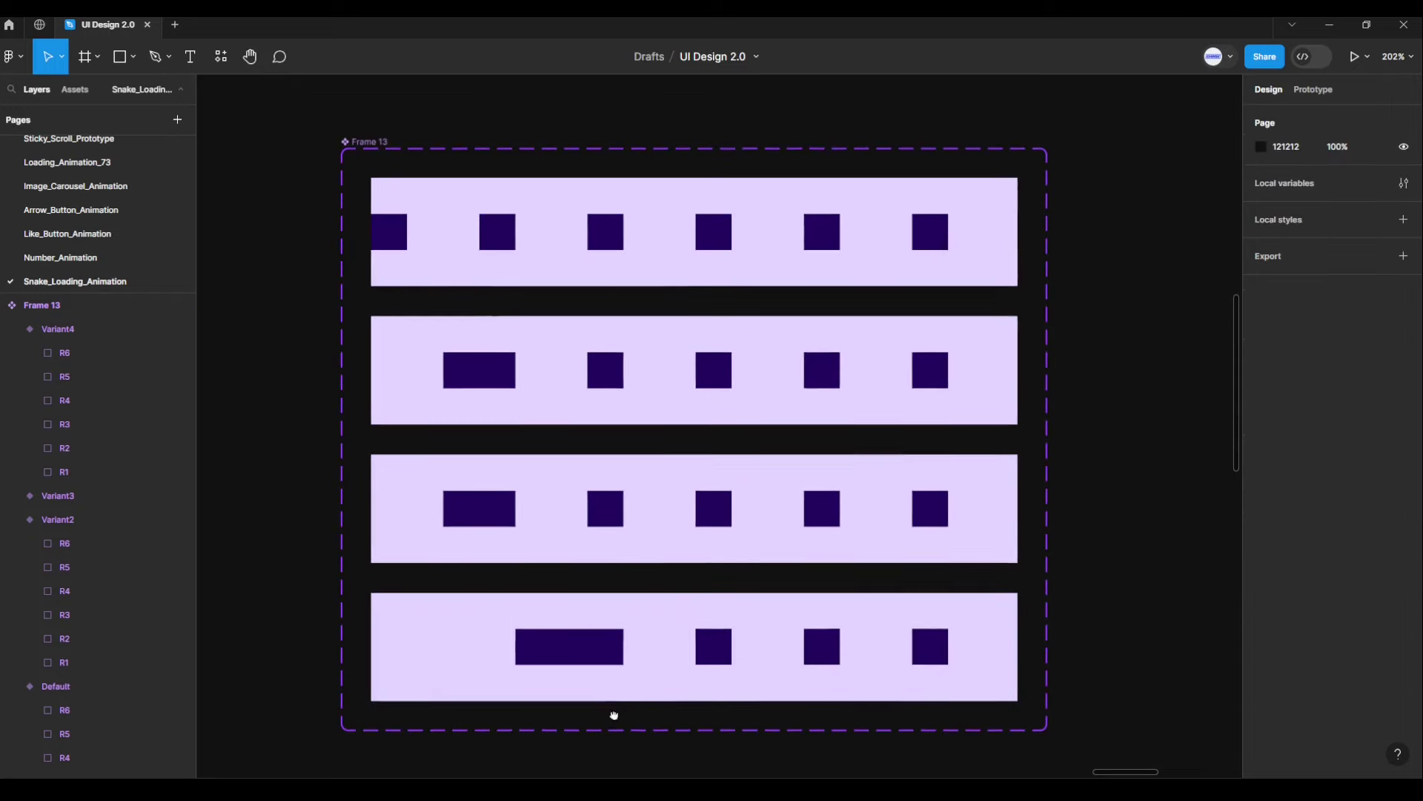
scroll(605, 667, "down", 1)
scroll(610, 652, "down", 1)
scroll(609, 652, "down", 1)
scroll(695, 647, "down", 1)
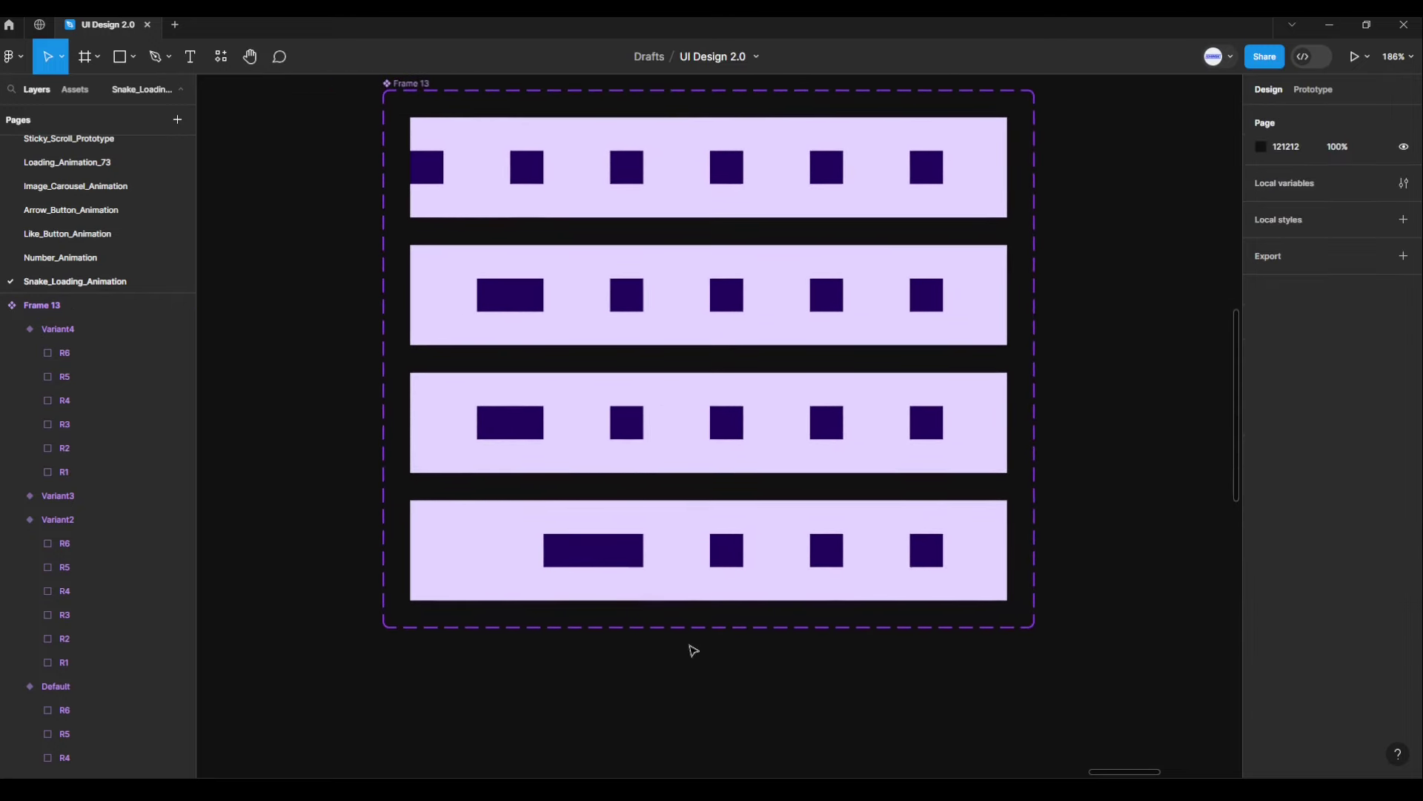
left_click(673, 566)
left_click(709, 629)
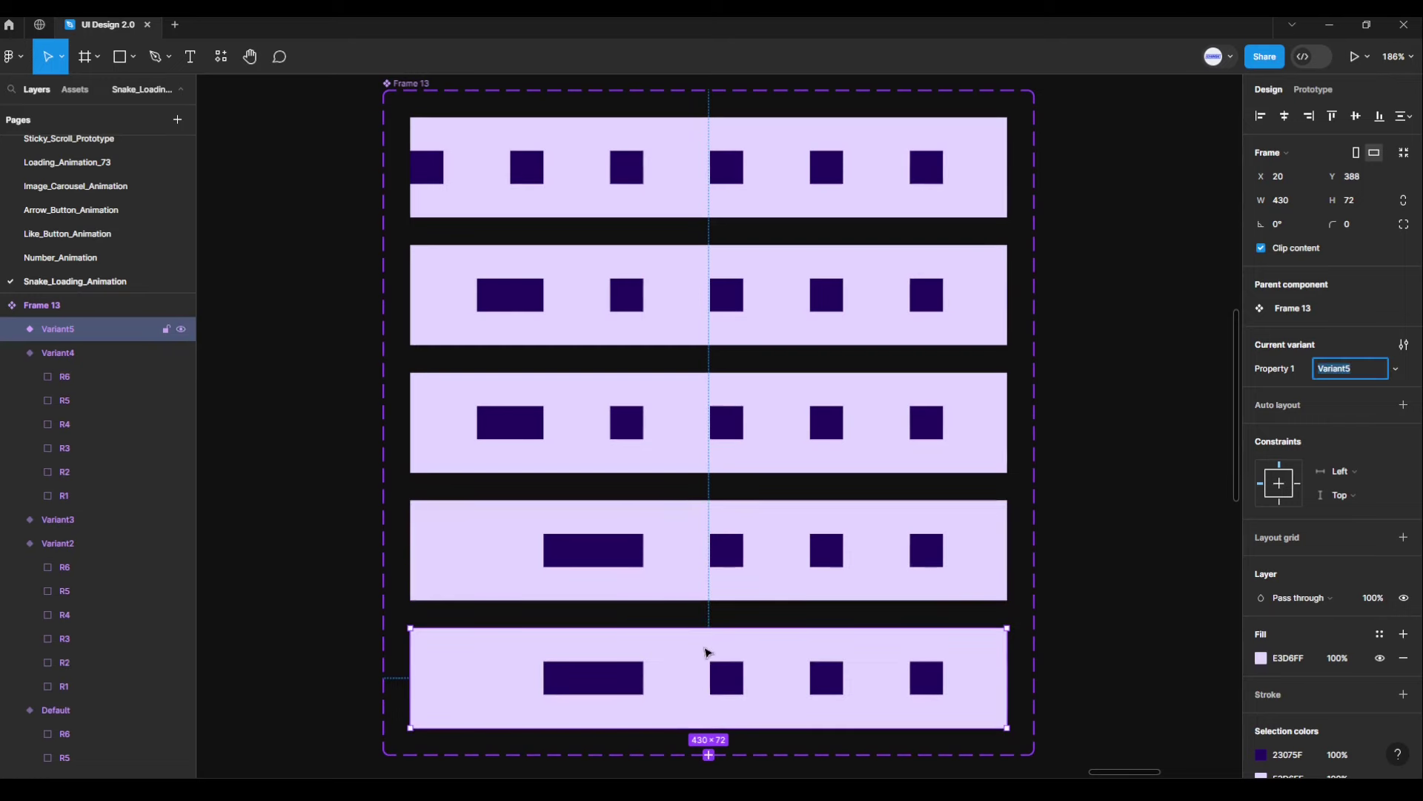
scroll(699, 679, "down", 1)
scroll(697, 683, "down", 1)
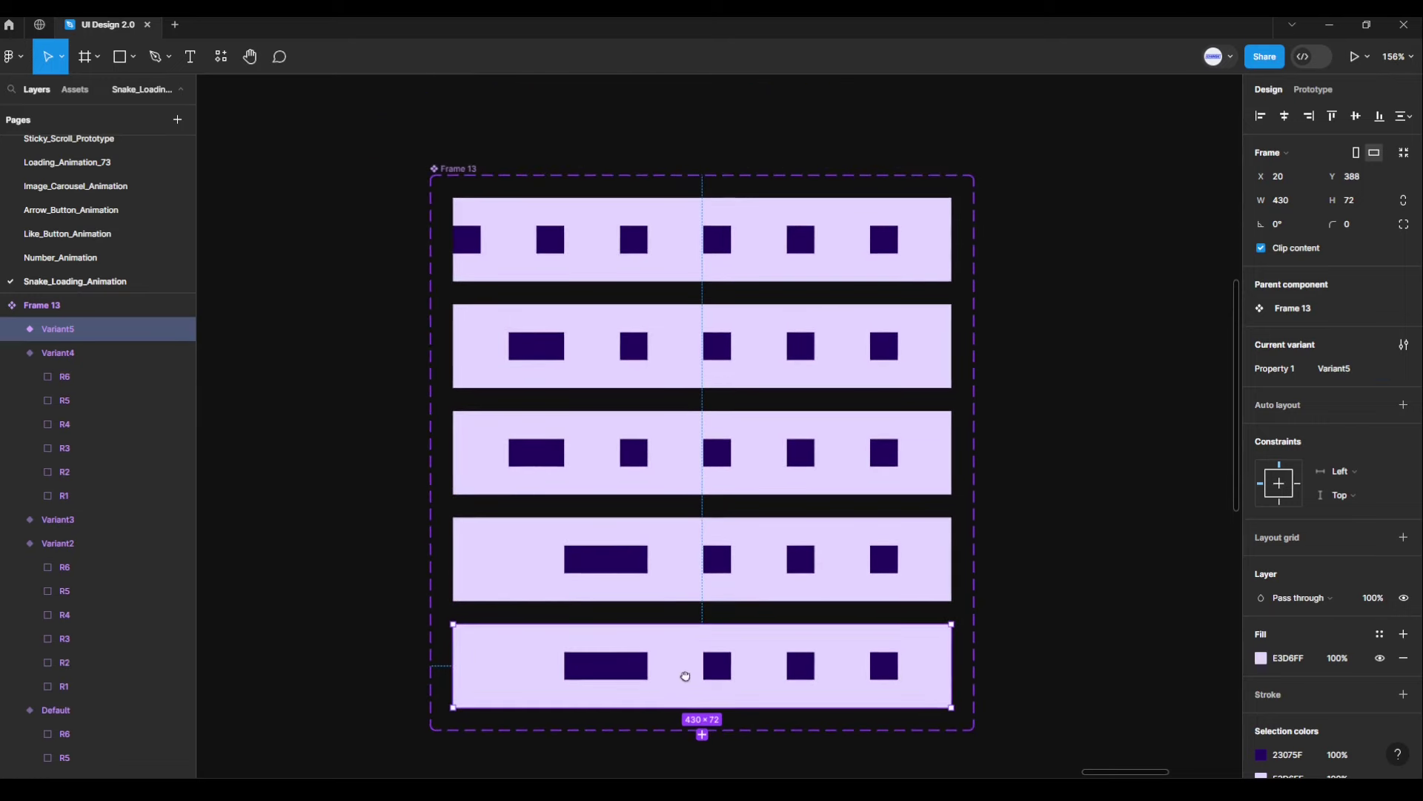
left_click_drag(682, 673, 700, 608)
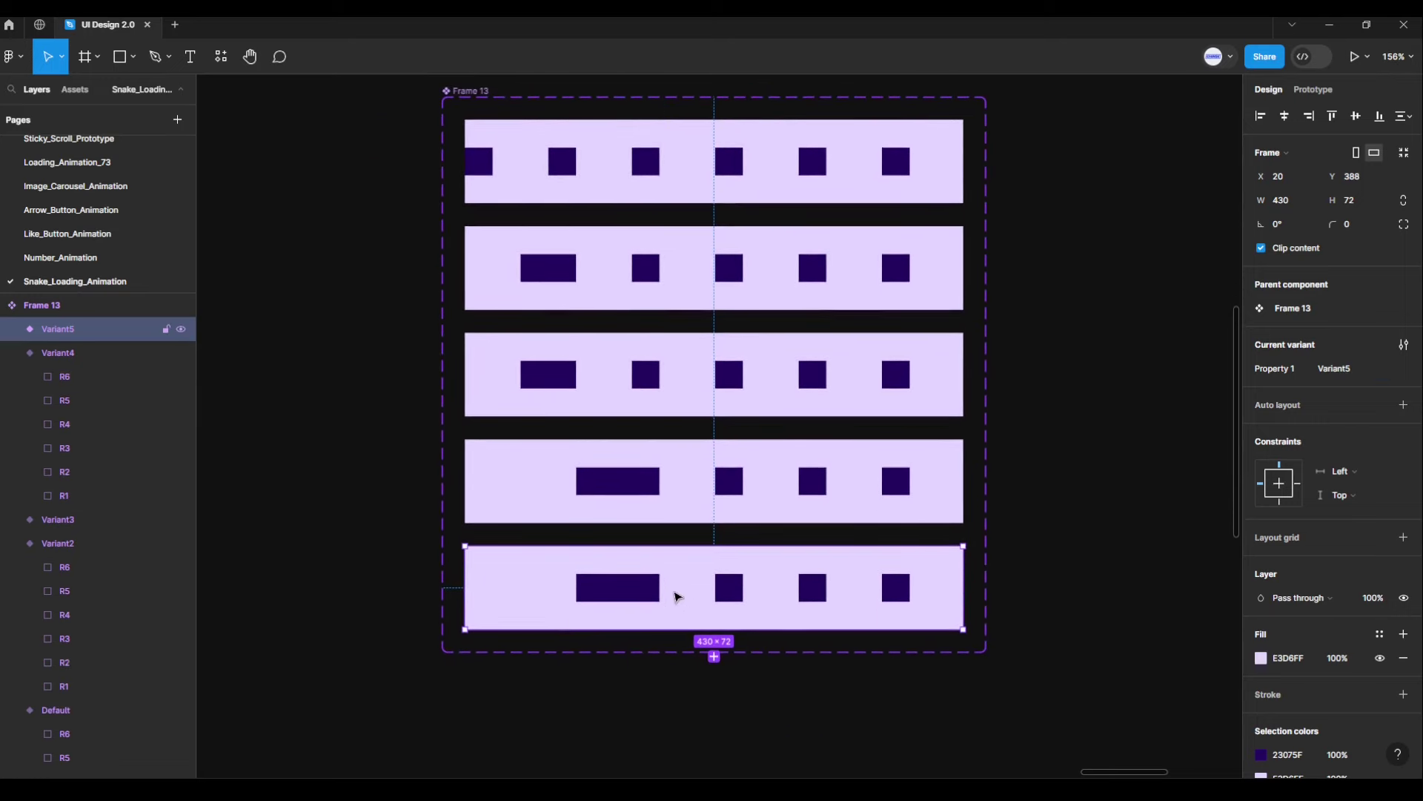
Step: Add Variant6 and nudge its R1–R3 right against R4
left_click(714, 657)
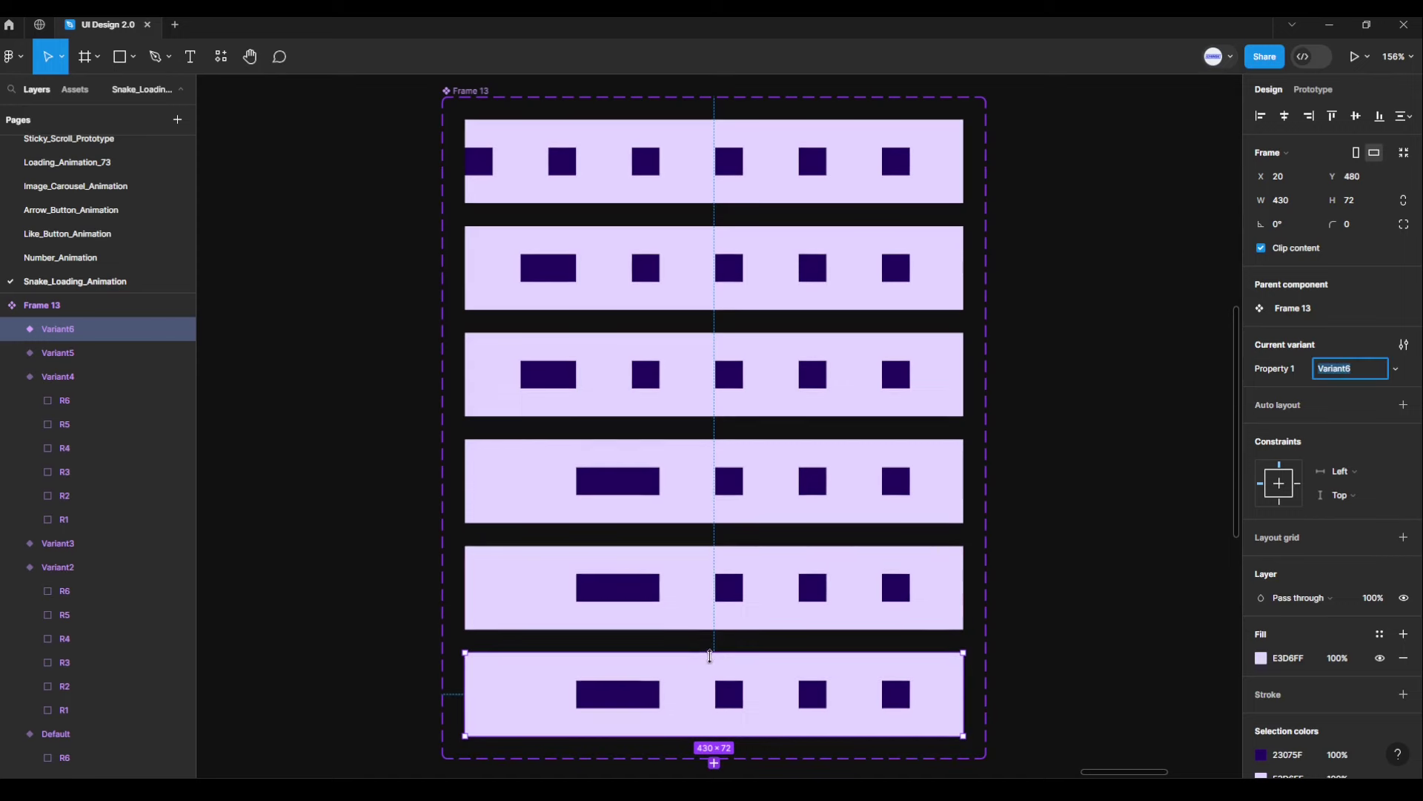
double_click(593, 695)
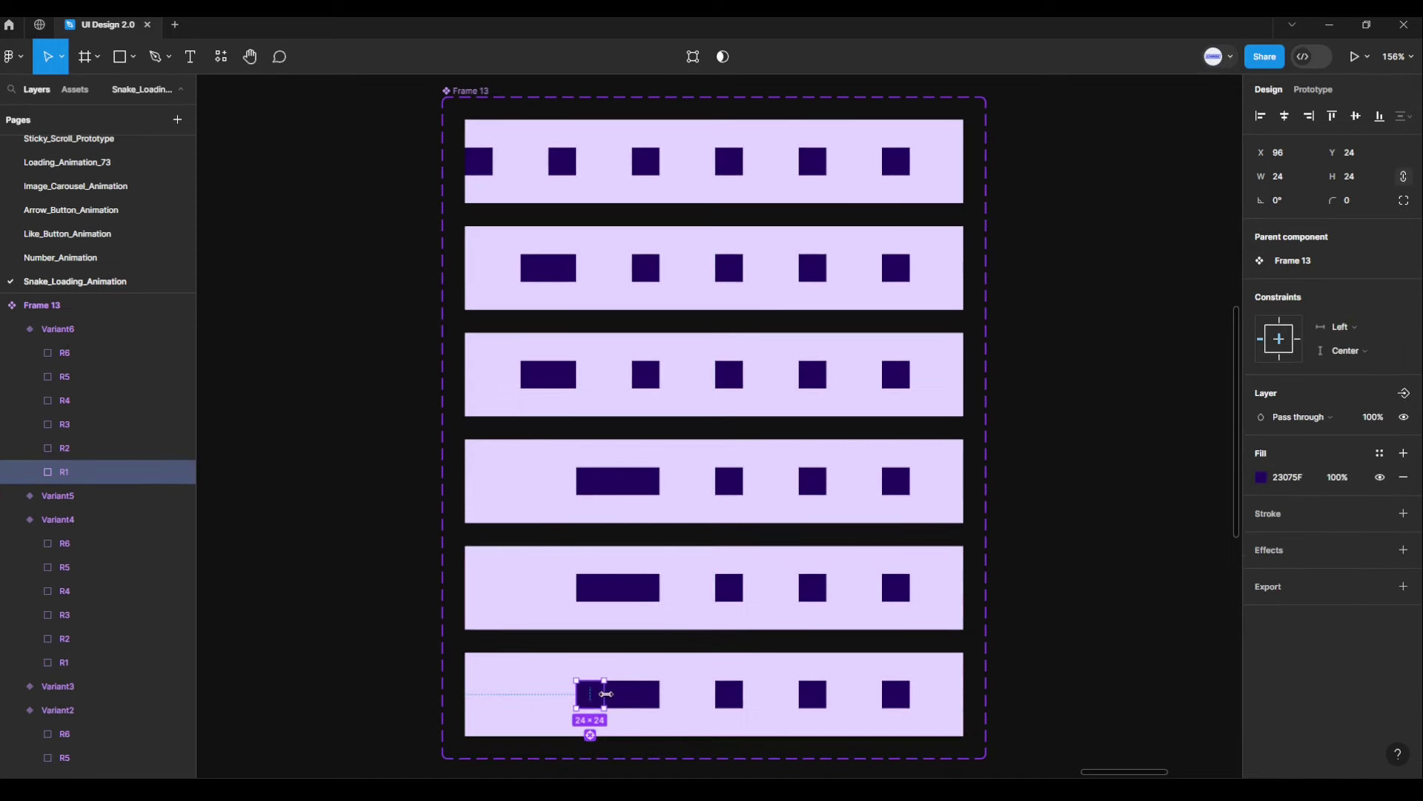
left_click(618, 695, "shift")
left_click(646, 697, "shift")
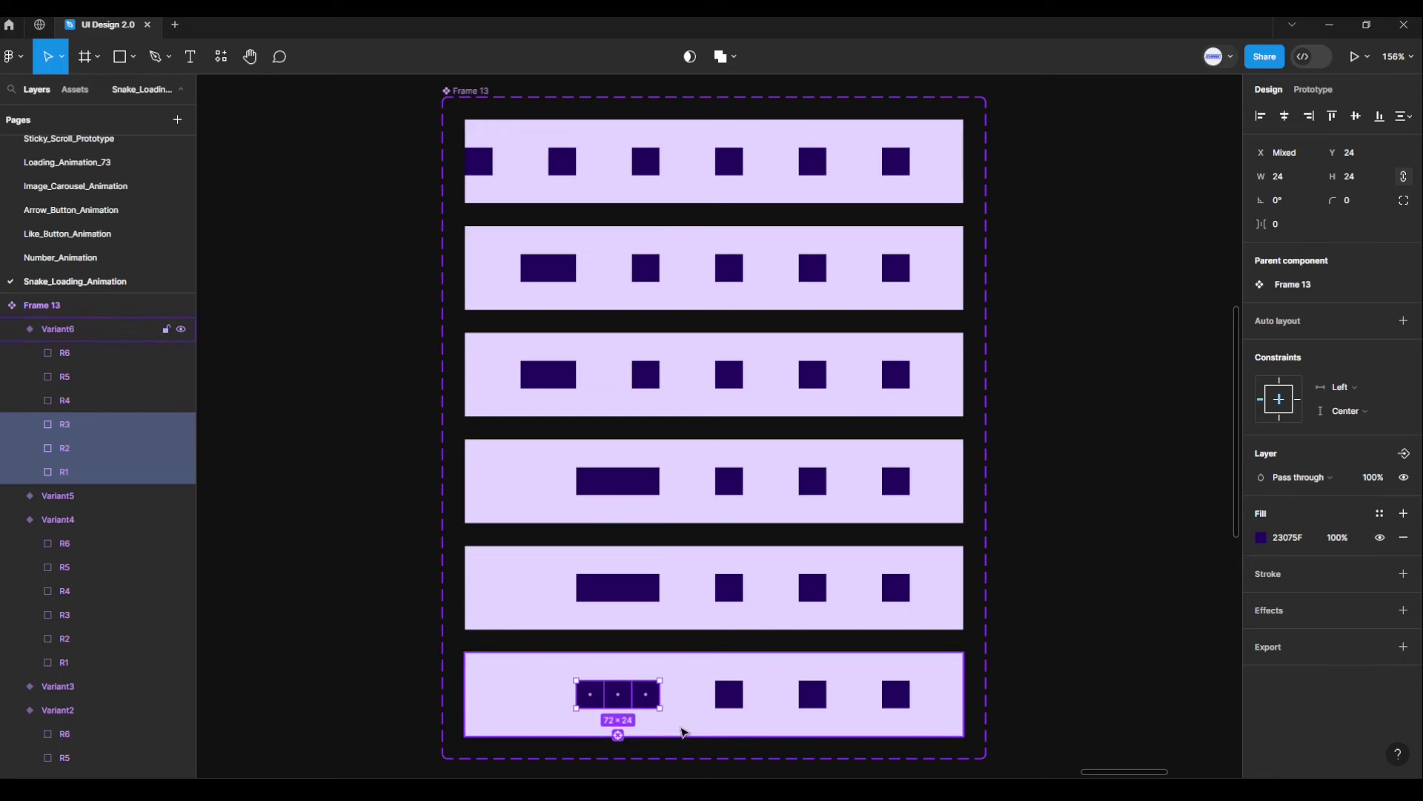
key("Right")
key("Right")
key("Right")
key("Right")
key("Right")
key("Right")
key("Right")
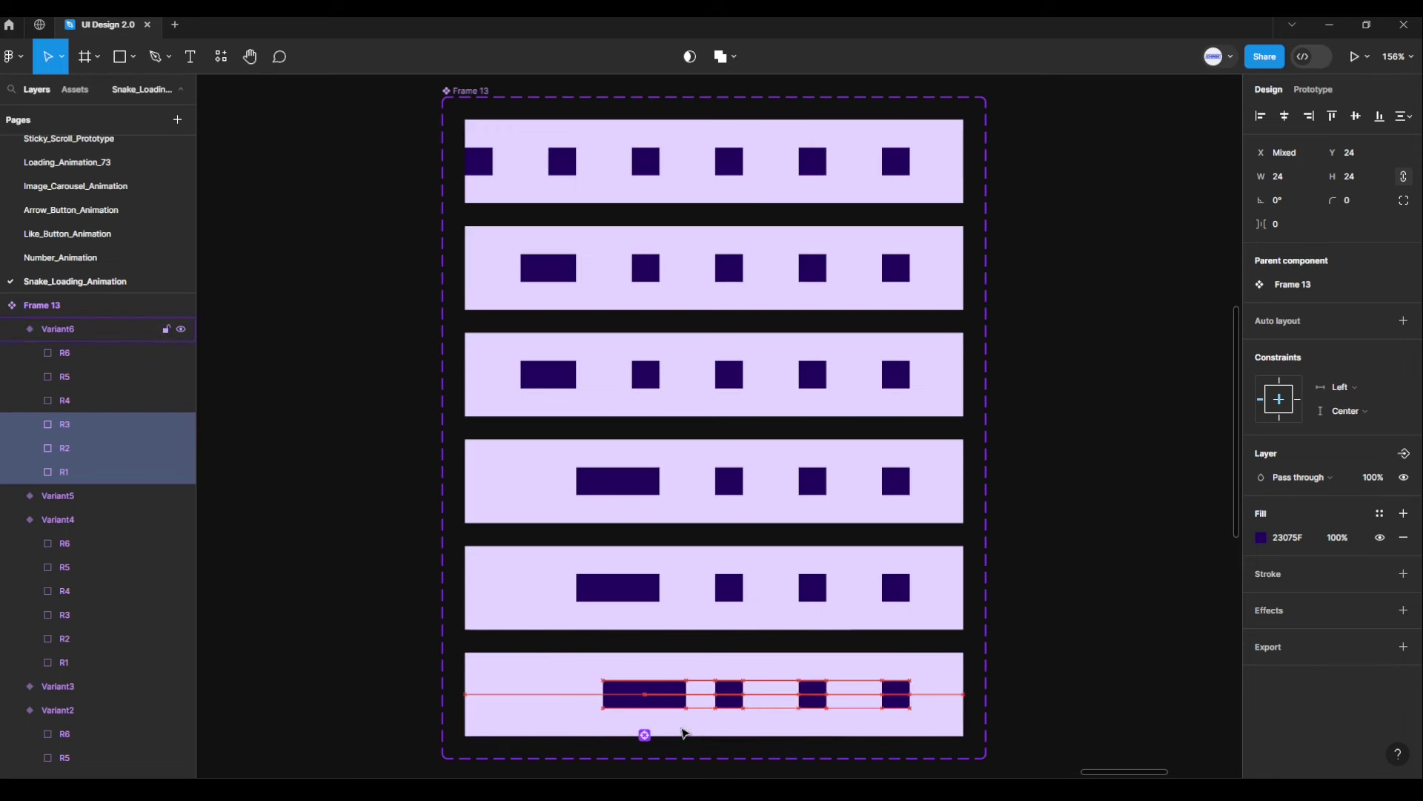
key("Right")
key("Right")
key("Right")
key("Right")
key("Right")
key("Right")
key("Right")
key("Right")
key("Right")
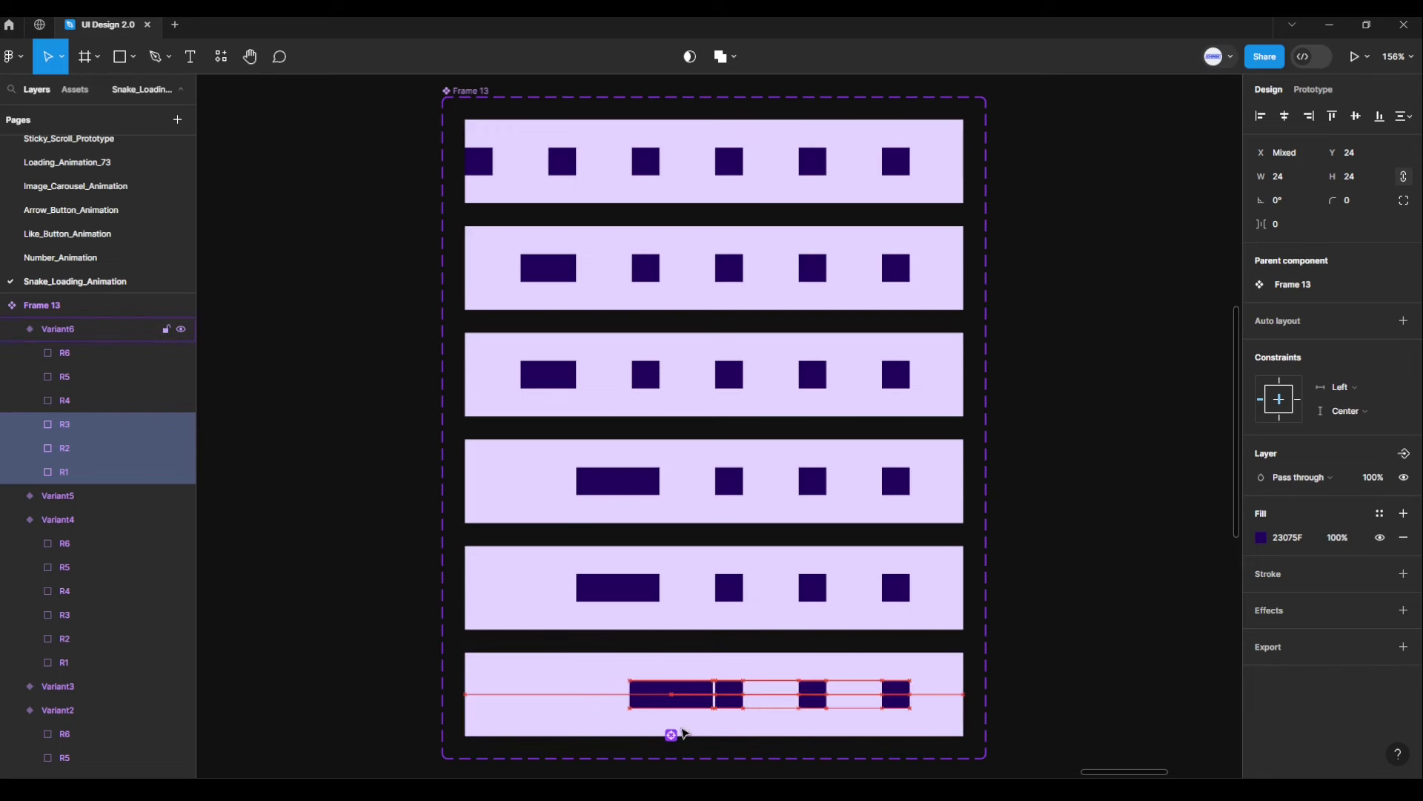
key("Right")
key("Right")
key("Right")
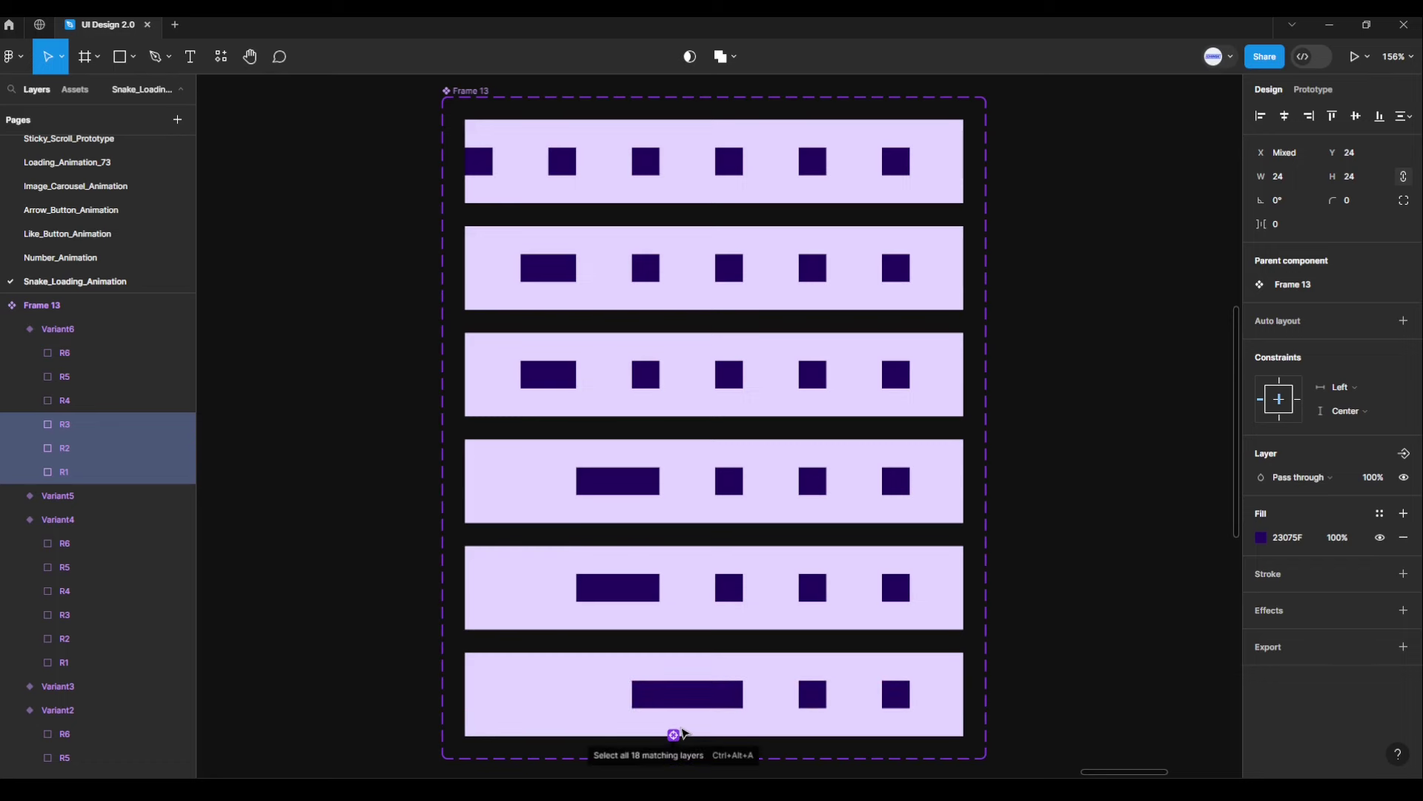
Step: Add Variant7 below Variant6 as a copy of it
scroll(1049, 623, "down", 3)
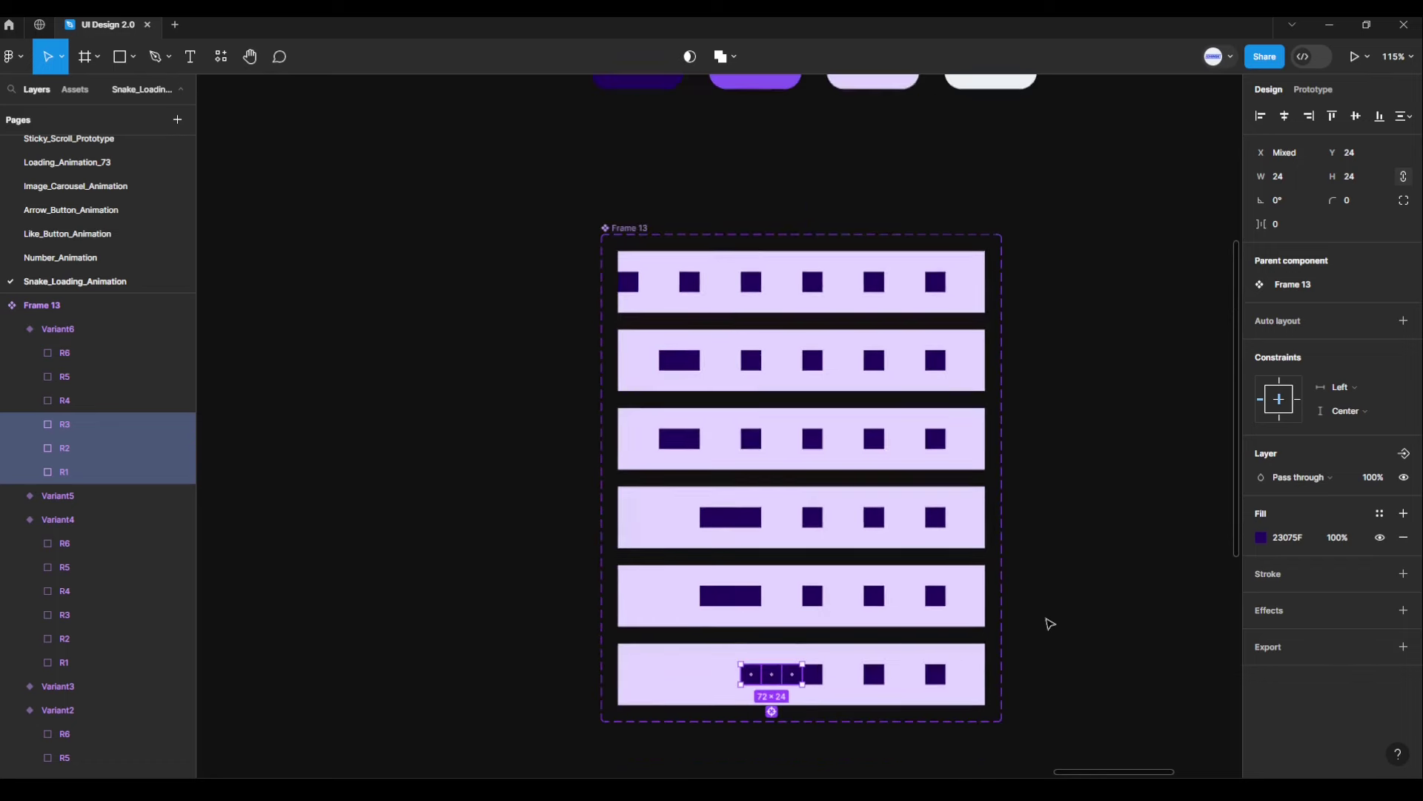
scroll(1020, 531, "down", 1)
scroll(1010, 454, "down", 4)
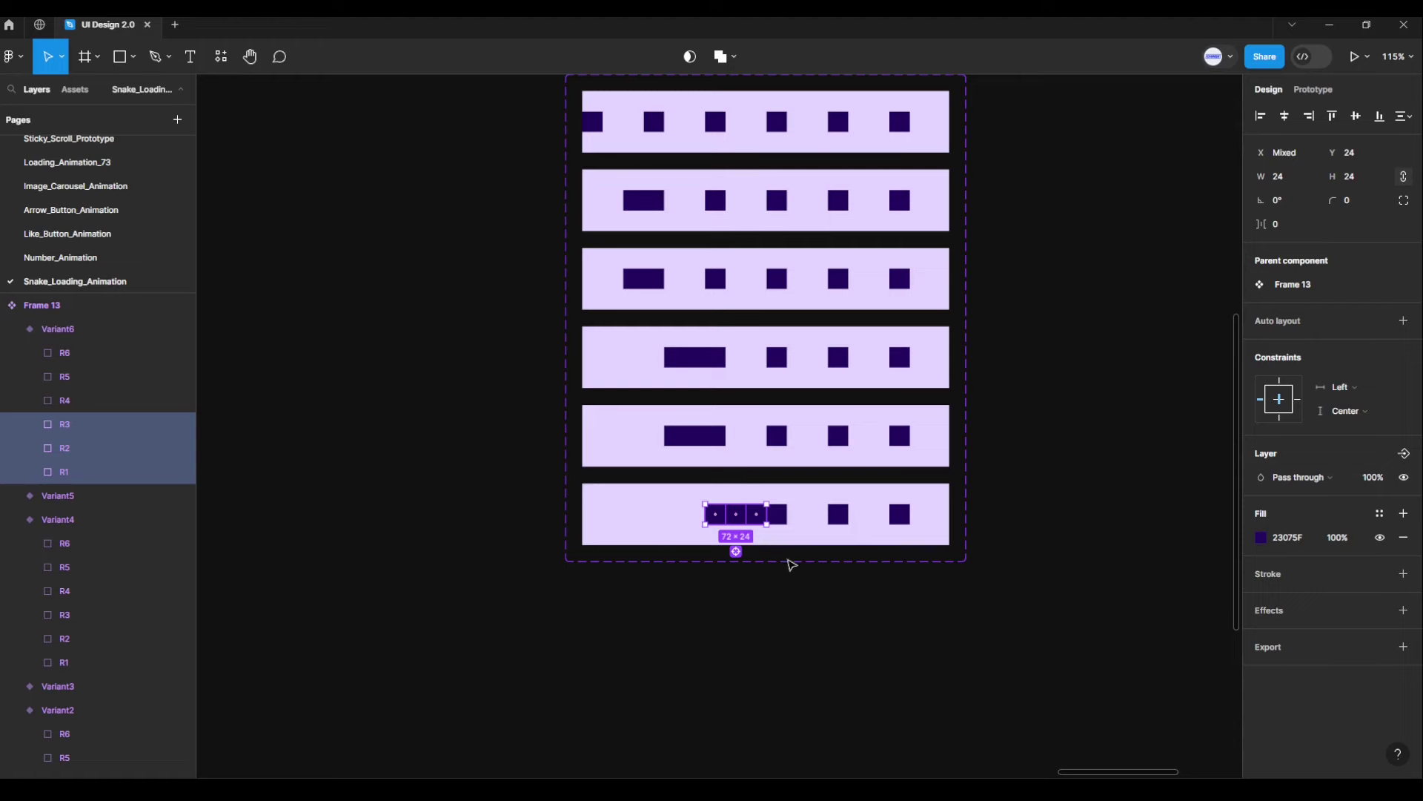
left_click(812, 588)
left_click(810, 538)
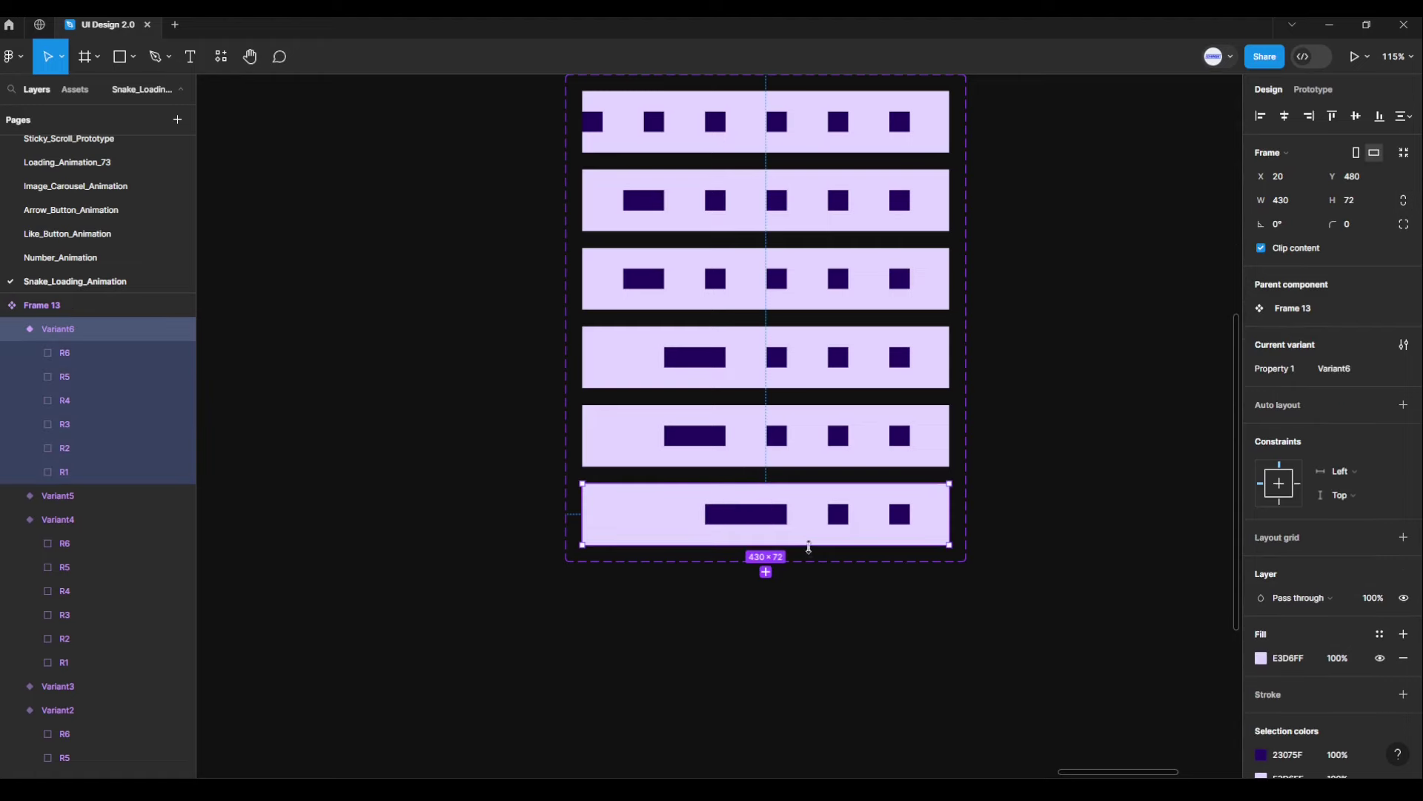
left_click(766, 571)
scroll(813, 667, "up", 2)
scroll(805, 593, "down", 2)
scroll(806, 541, "down", 2)
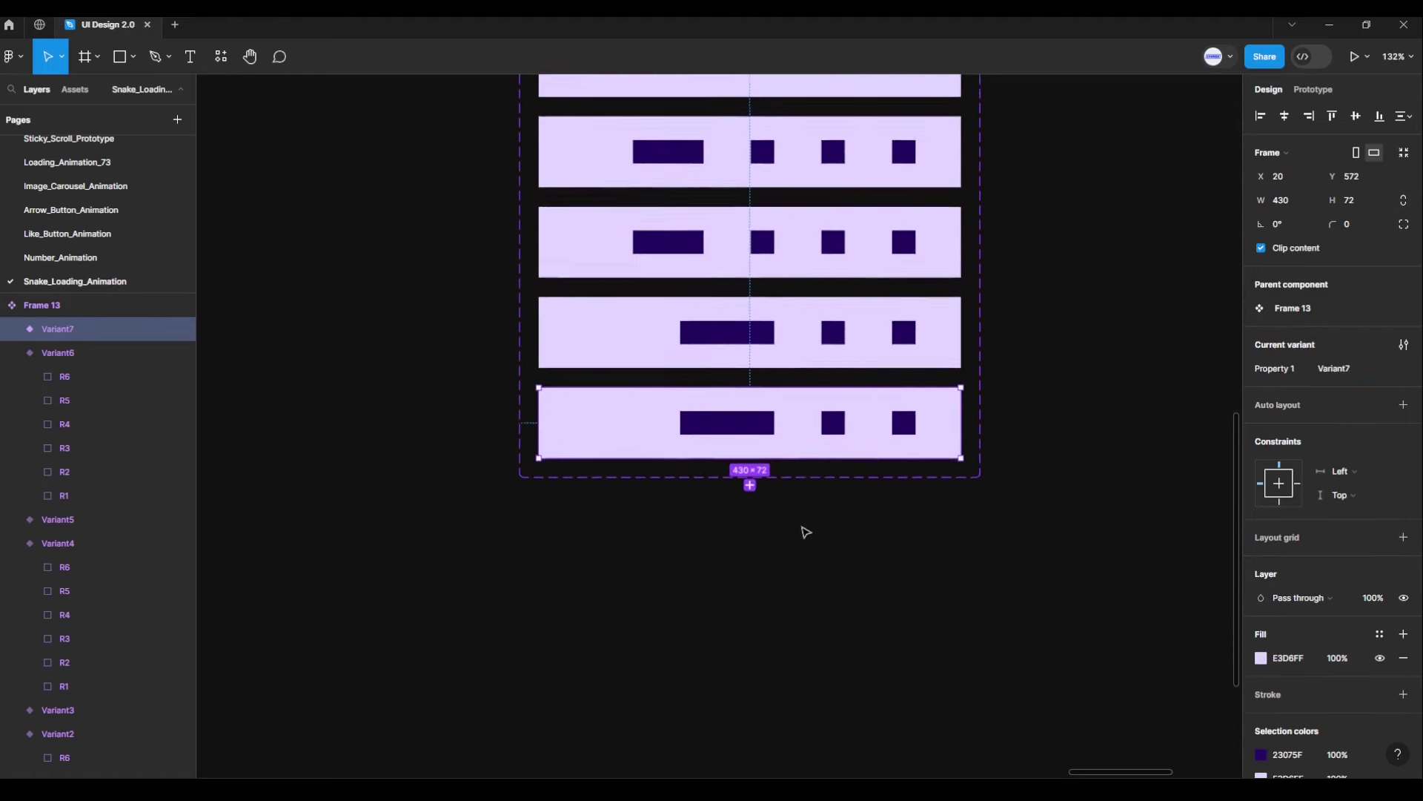
scroll(806, 532, "up", 2)
scroll(775, 525, "up", 1)
scroll(778, 526, "up", 1)
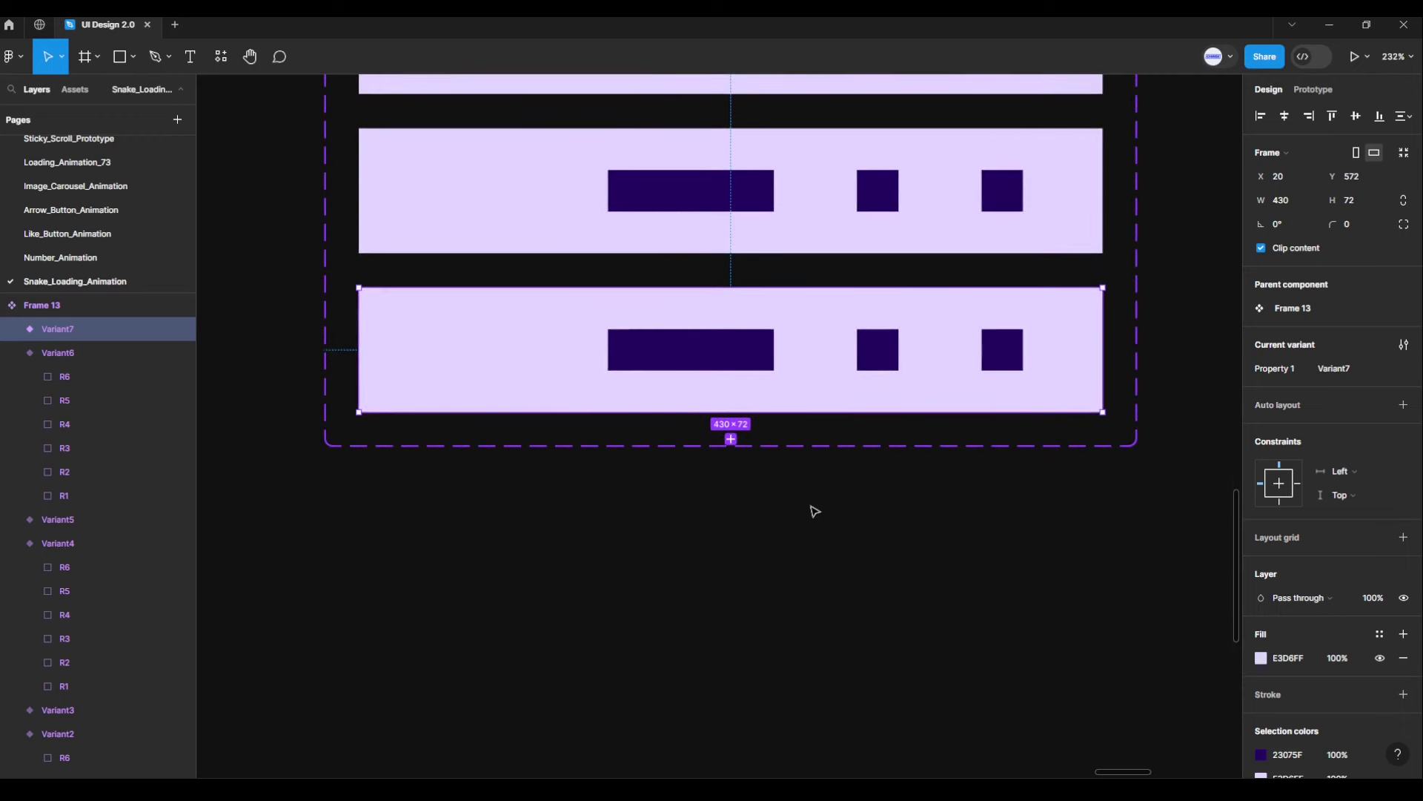
scroll(813, 512, "up", 2)
scroll(813, 575, "up", 1)
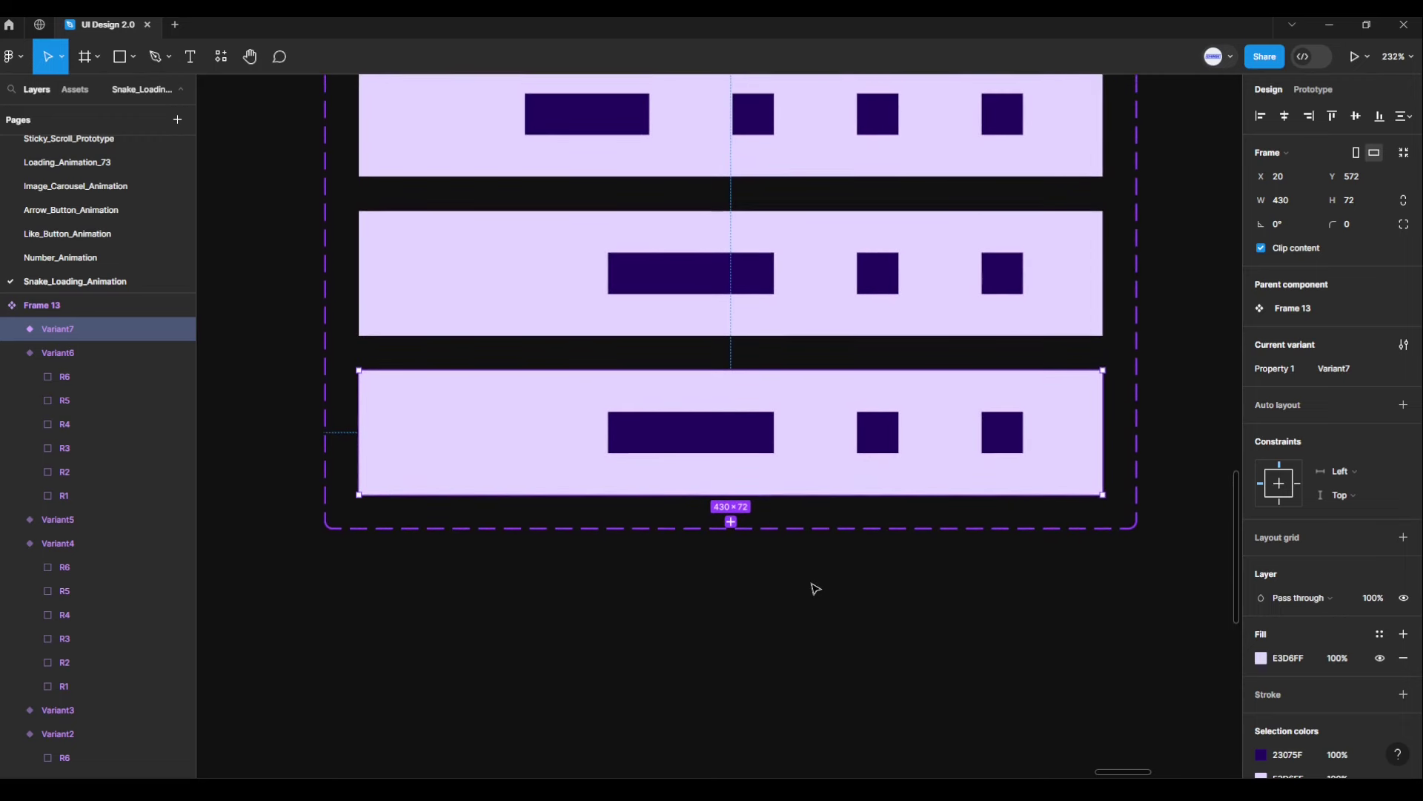
Step: Add Variant8 and push its R1–R4 right against R5
left_click(732, 522)
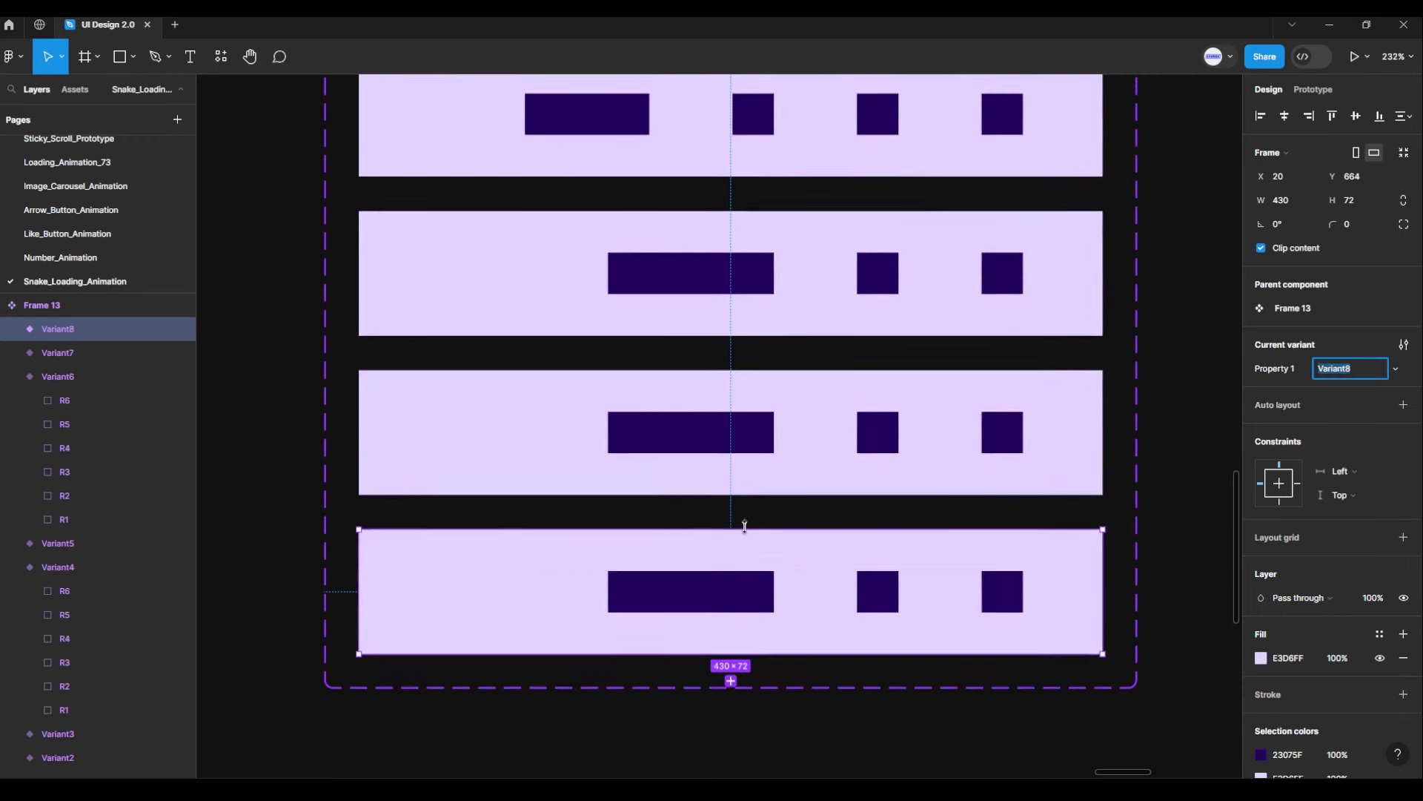
left_click(621, 604)
left_click(670, 592, "shift")
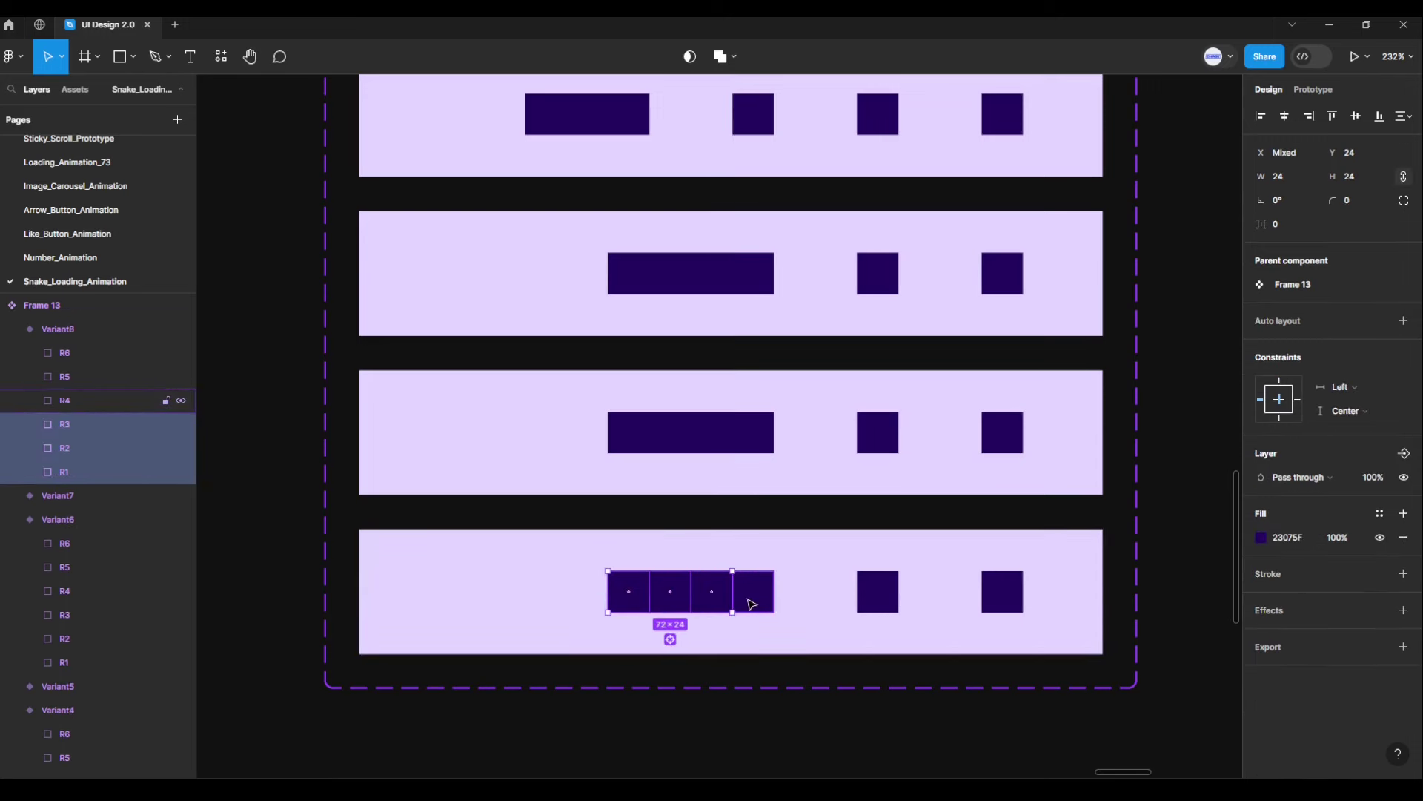
left_click(751, 604, "shift")
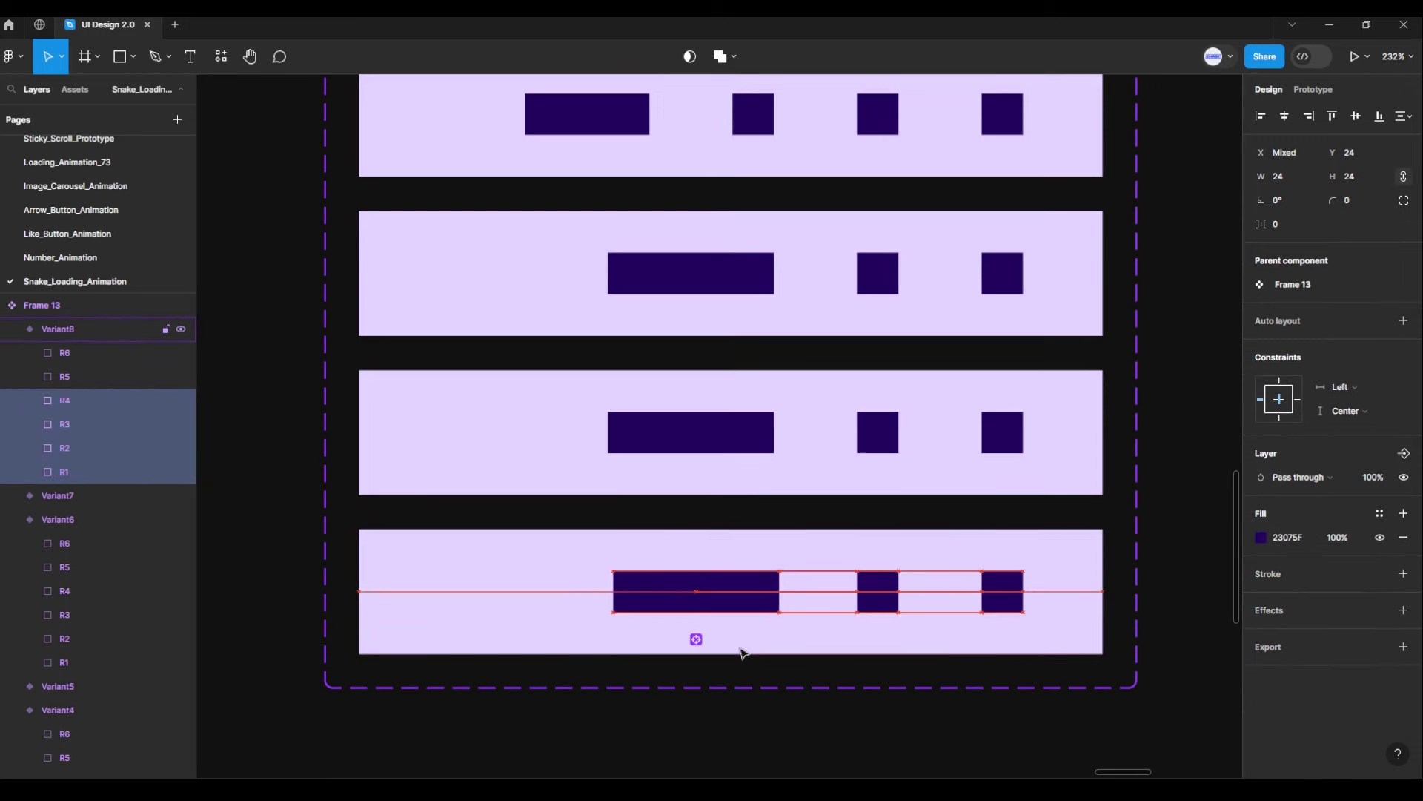
key("shift+Right")
key("shift+Right")
key("shift+Right")
key("Right")
key("Right")
key("Right")
key("Right")
key("Right")
key("Right")
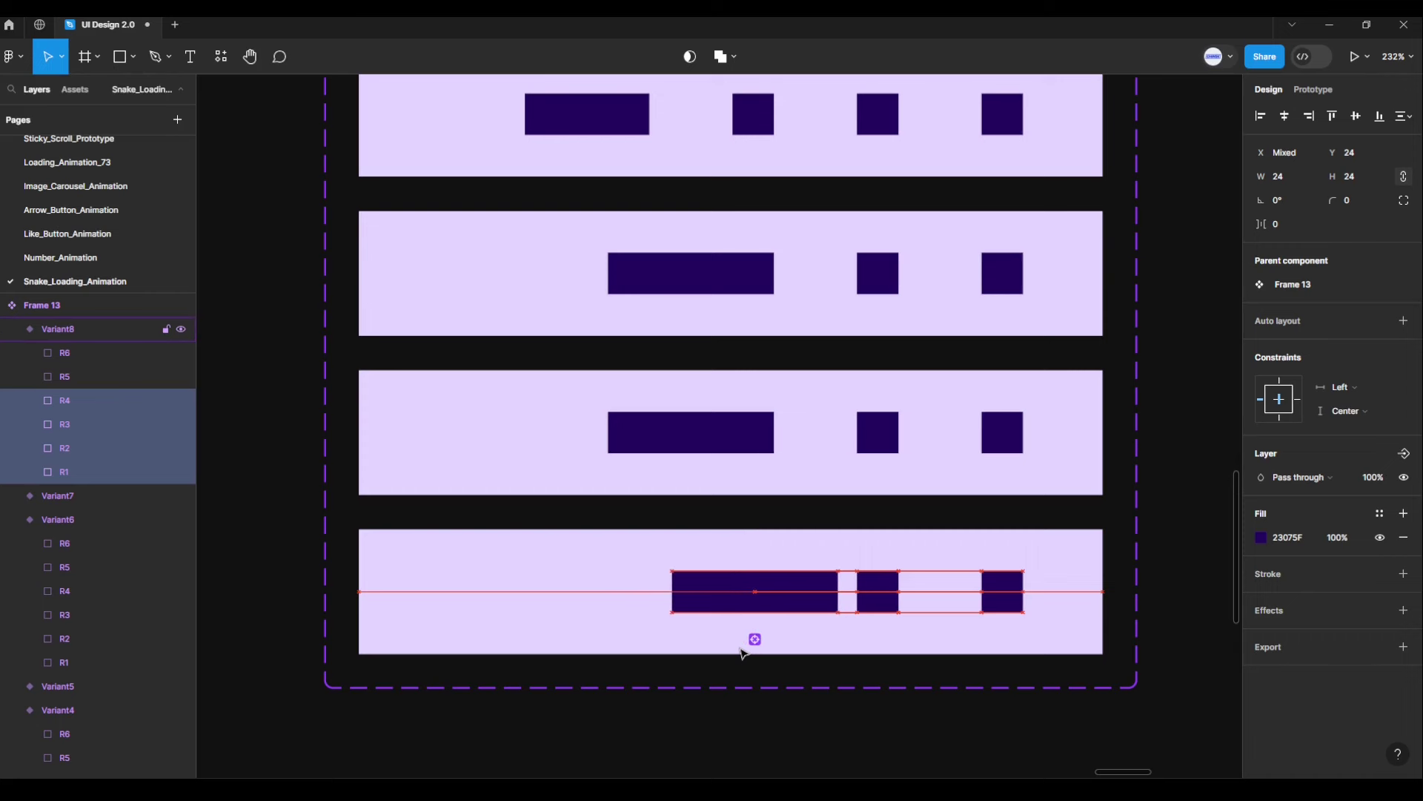
key("Right")
key("Right")
key("Right")
key("Right")
key("Right")
key("Right")
key("Right")
key("Right")
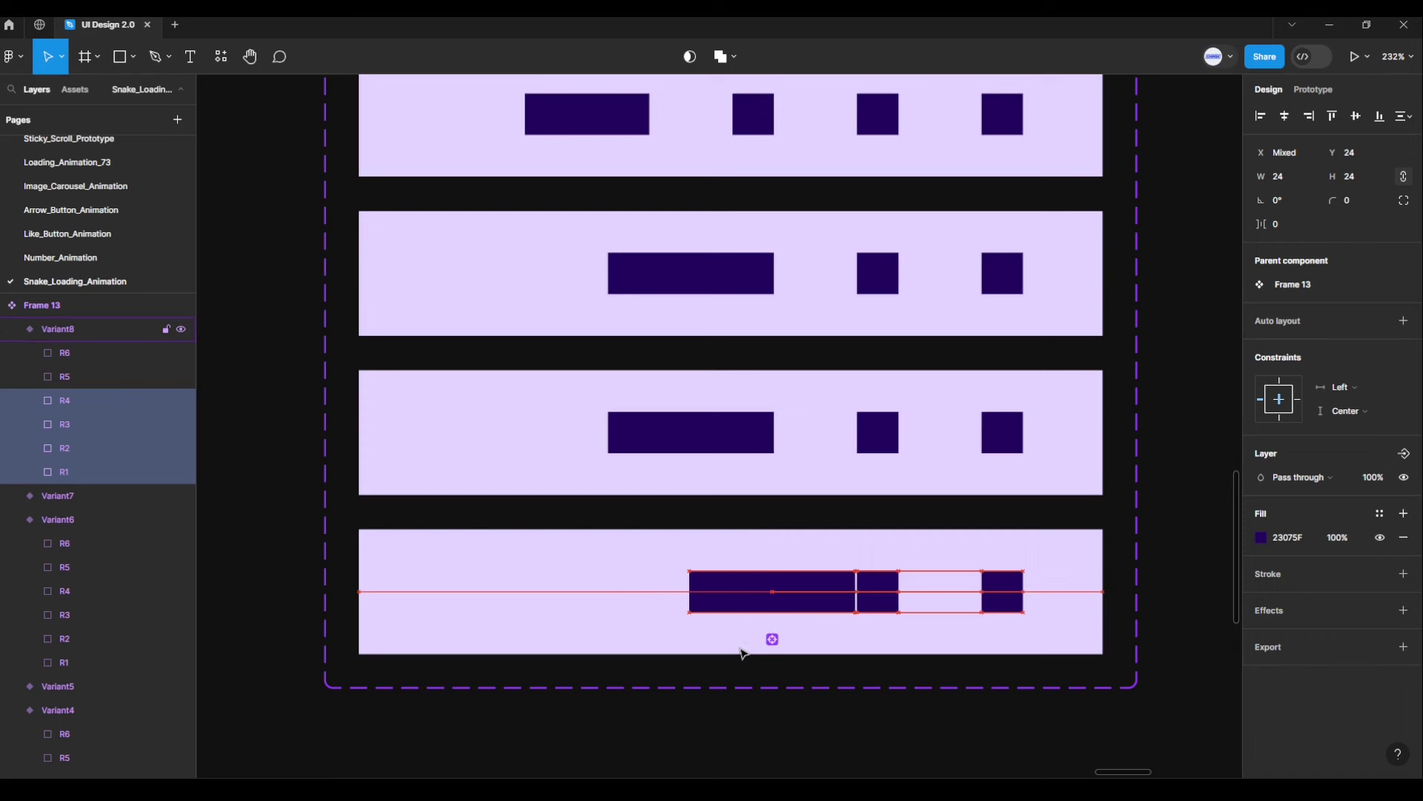
key("Right")
key("Right")
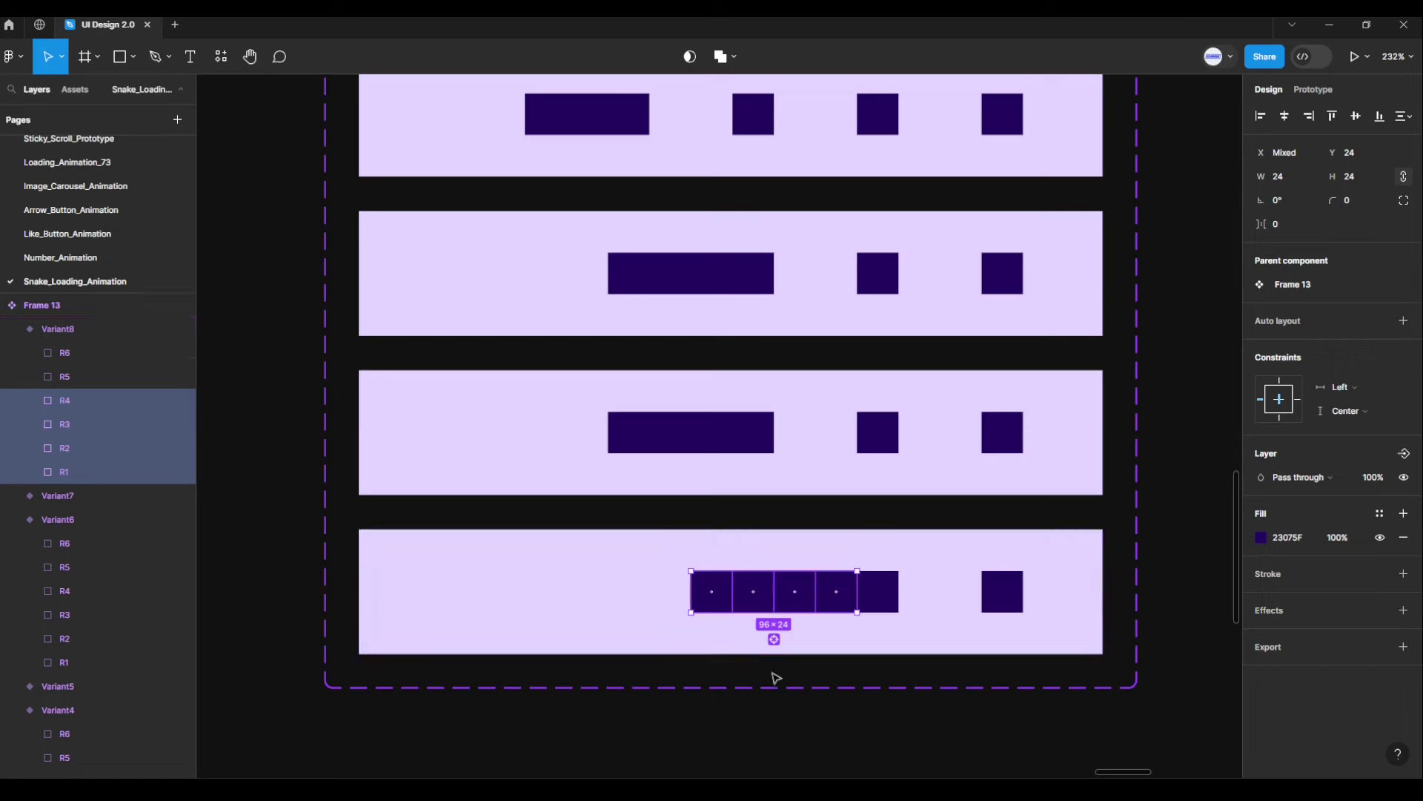
left_click(806, 721)
Step: Add Variant9 and Variant10 as copies below Variant8
scroll(804, 723, "down", 3)
scroll(782, 621, "down", 3)
left_click_drag(782, 621, 790, 552)
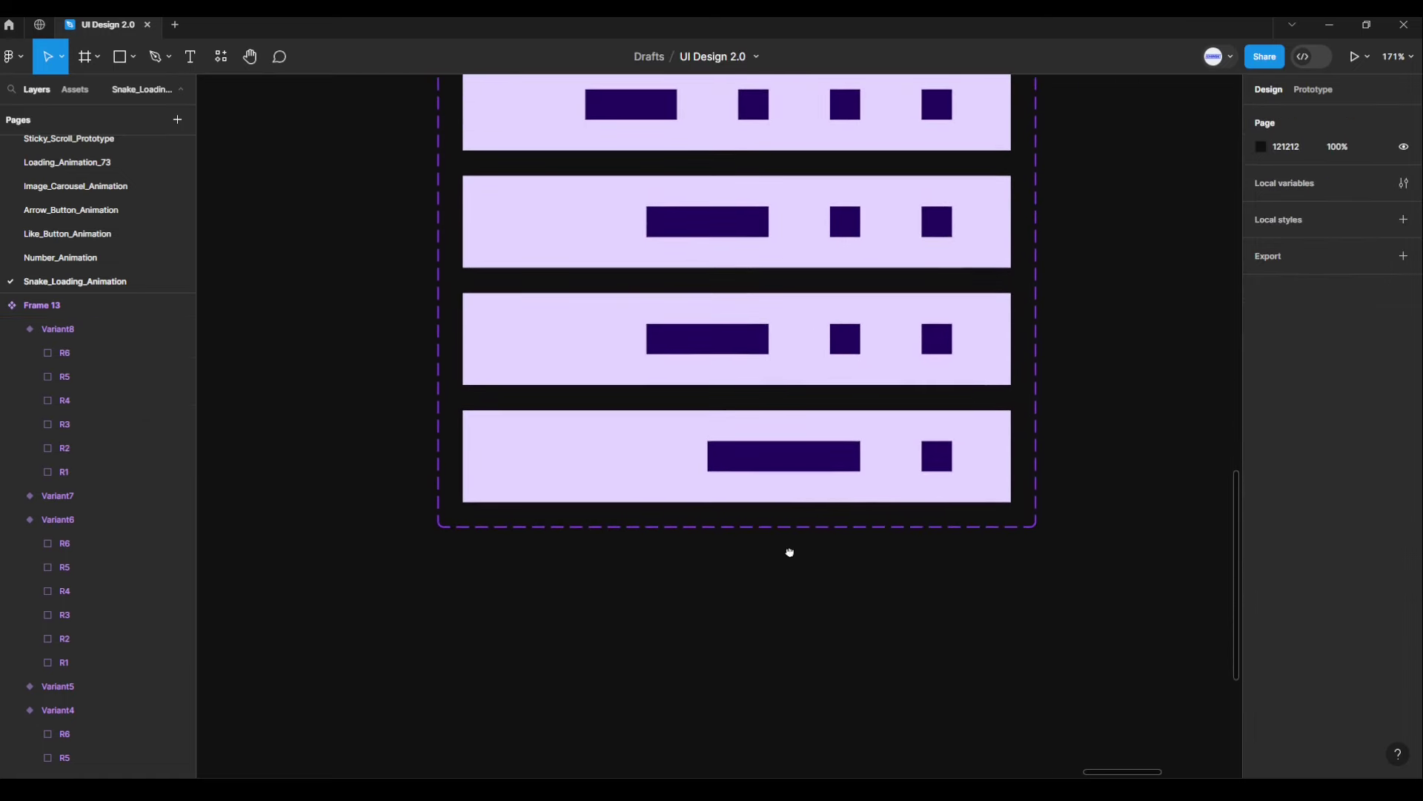
left_click(678, 490)
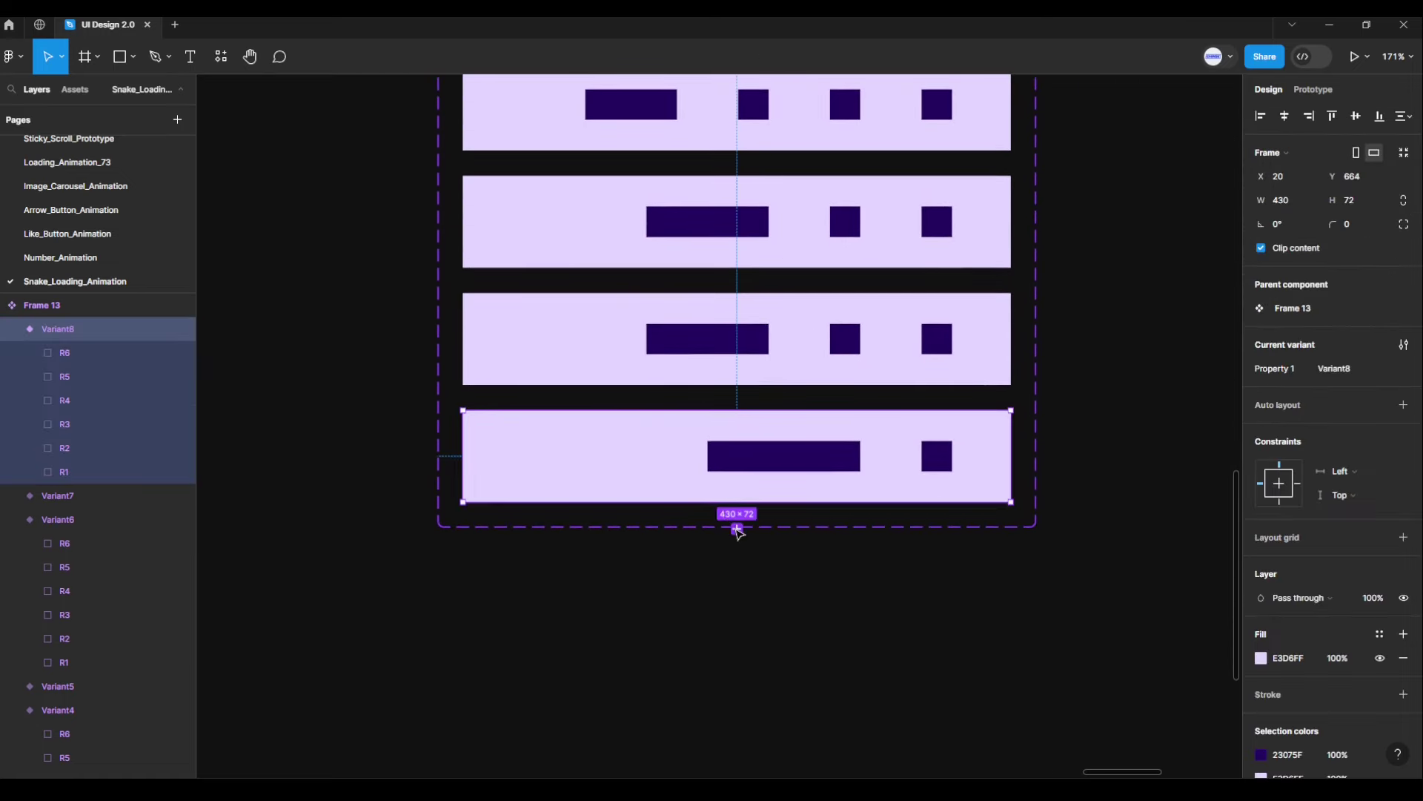
left_click(736, 529)
left_click_drag(820, 702, 805, 556)
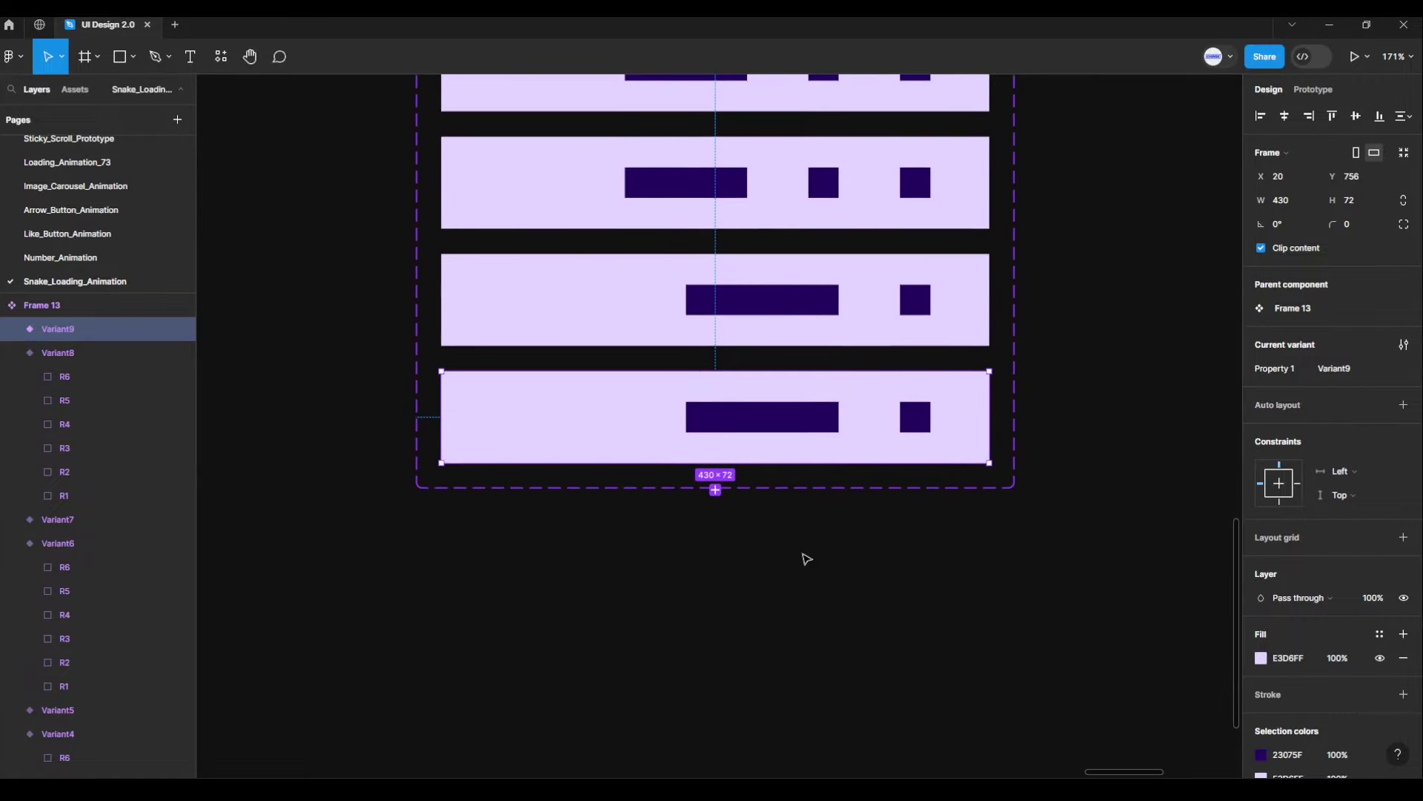
left_click(715, 491)
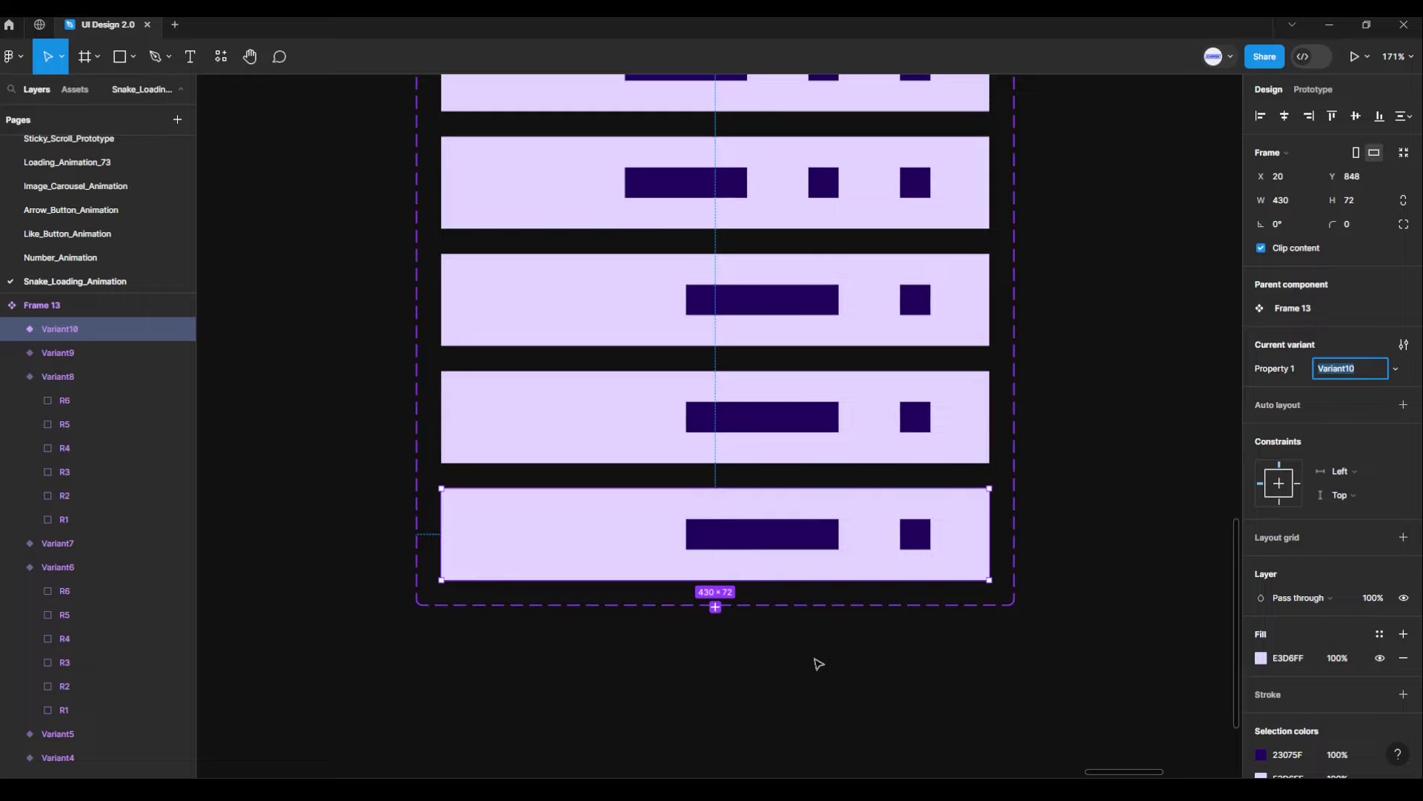
Step: Nudge squares R1–R5 in Variant10 right so they join R6 into one solid bar
left_click_drag(818, 664, 807, 582)
scroll(785, 553, "up", 5)
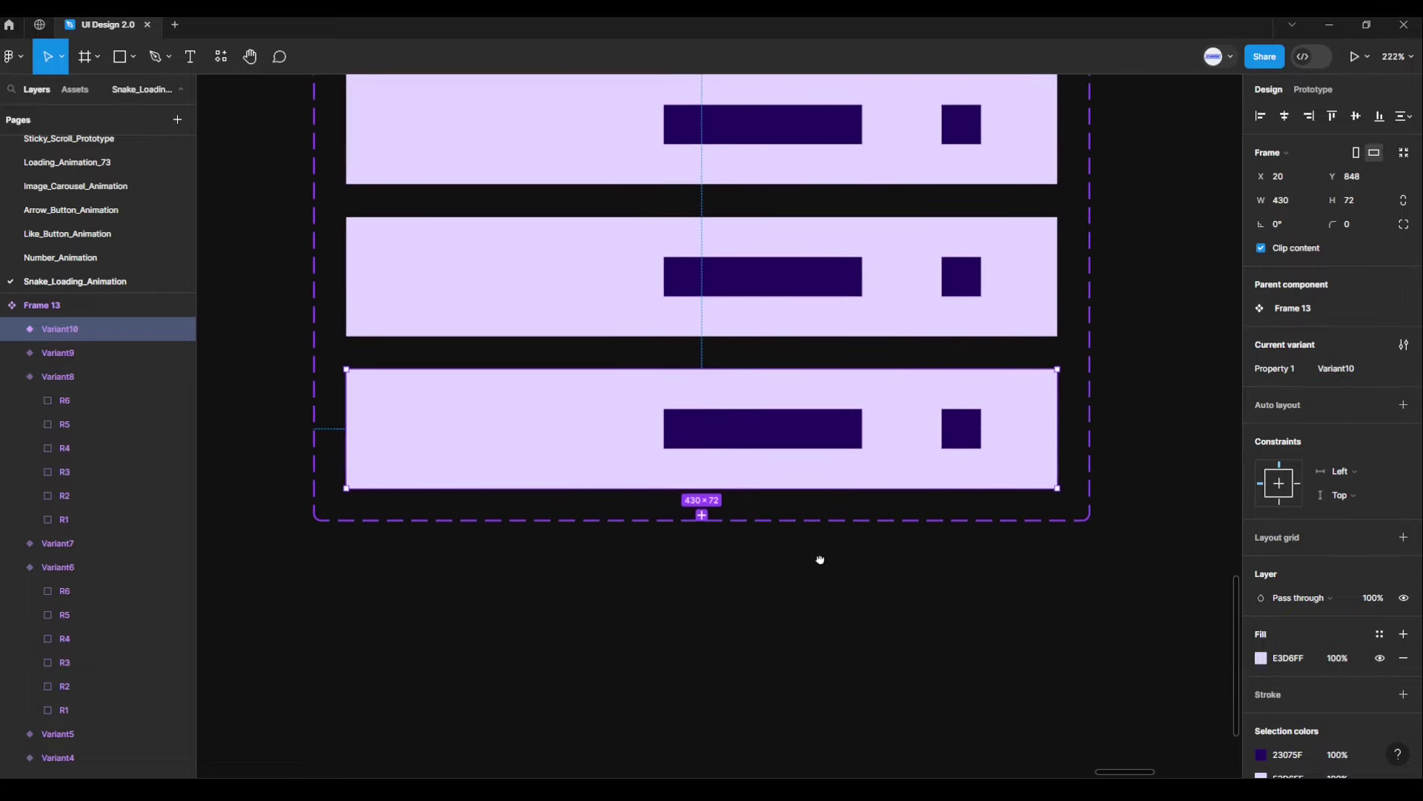
left_click(698, 432)
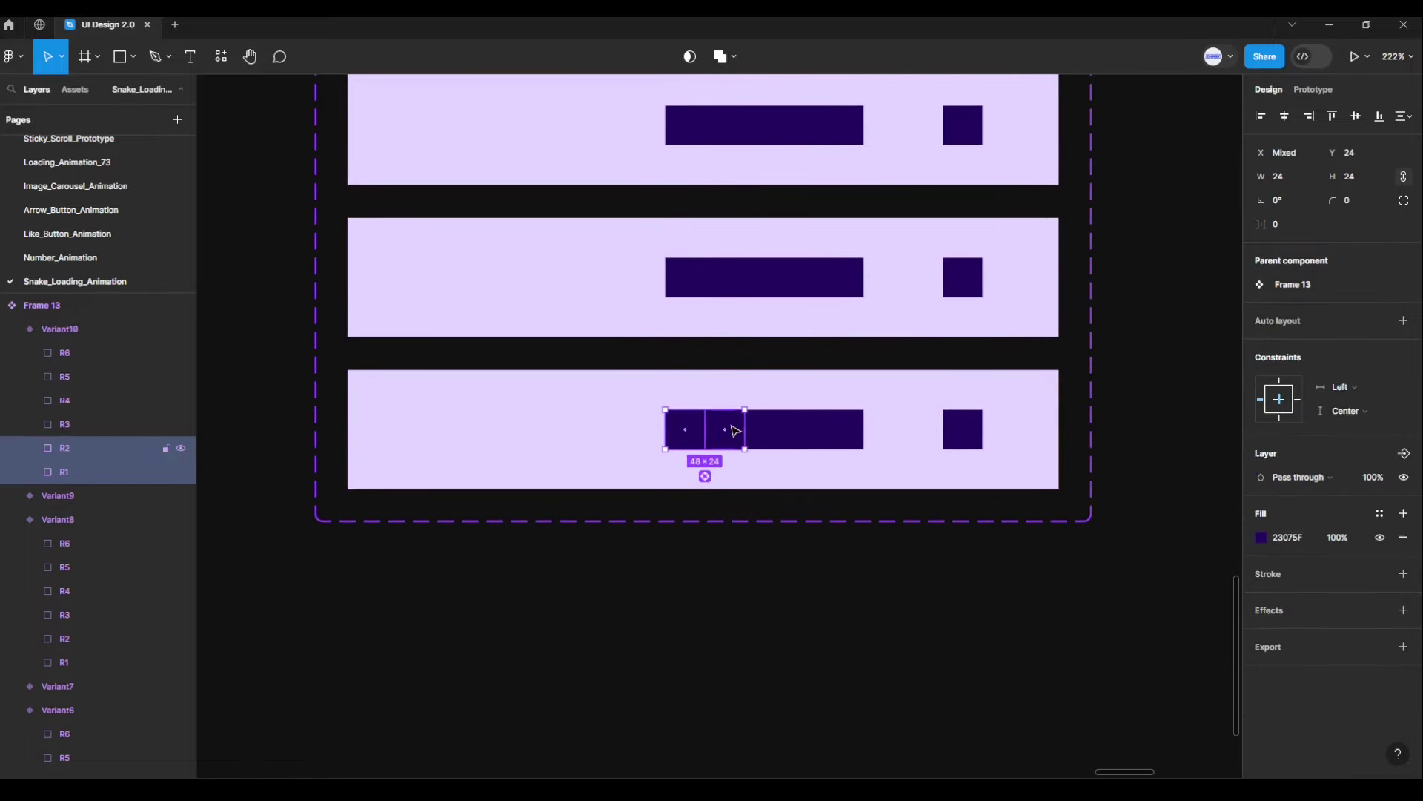
left_click(770, 436, "shift")
left_click(843, 437, "shift")
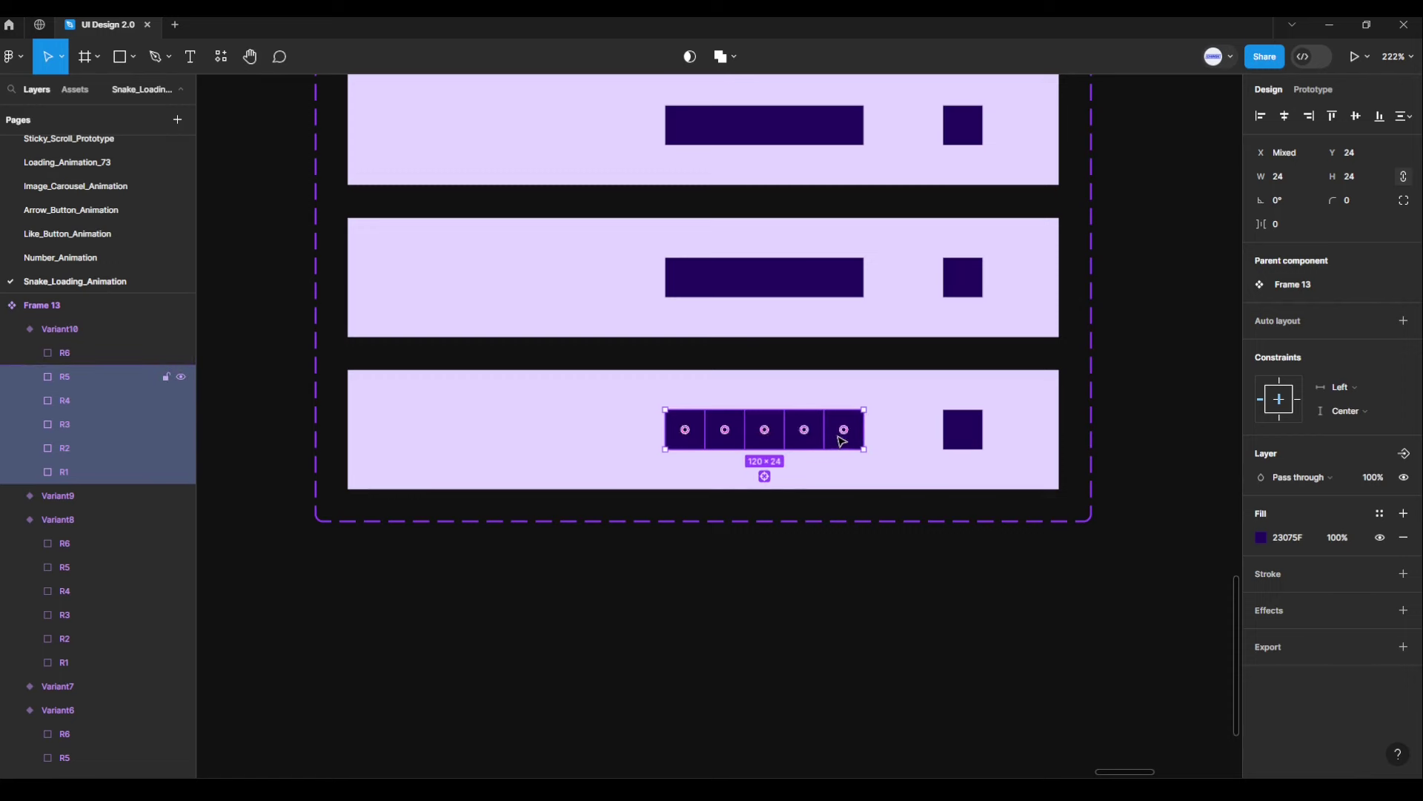
key("Right")
key("Right")
key("Right")
key("Right")
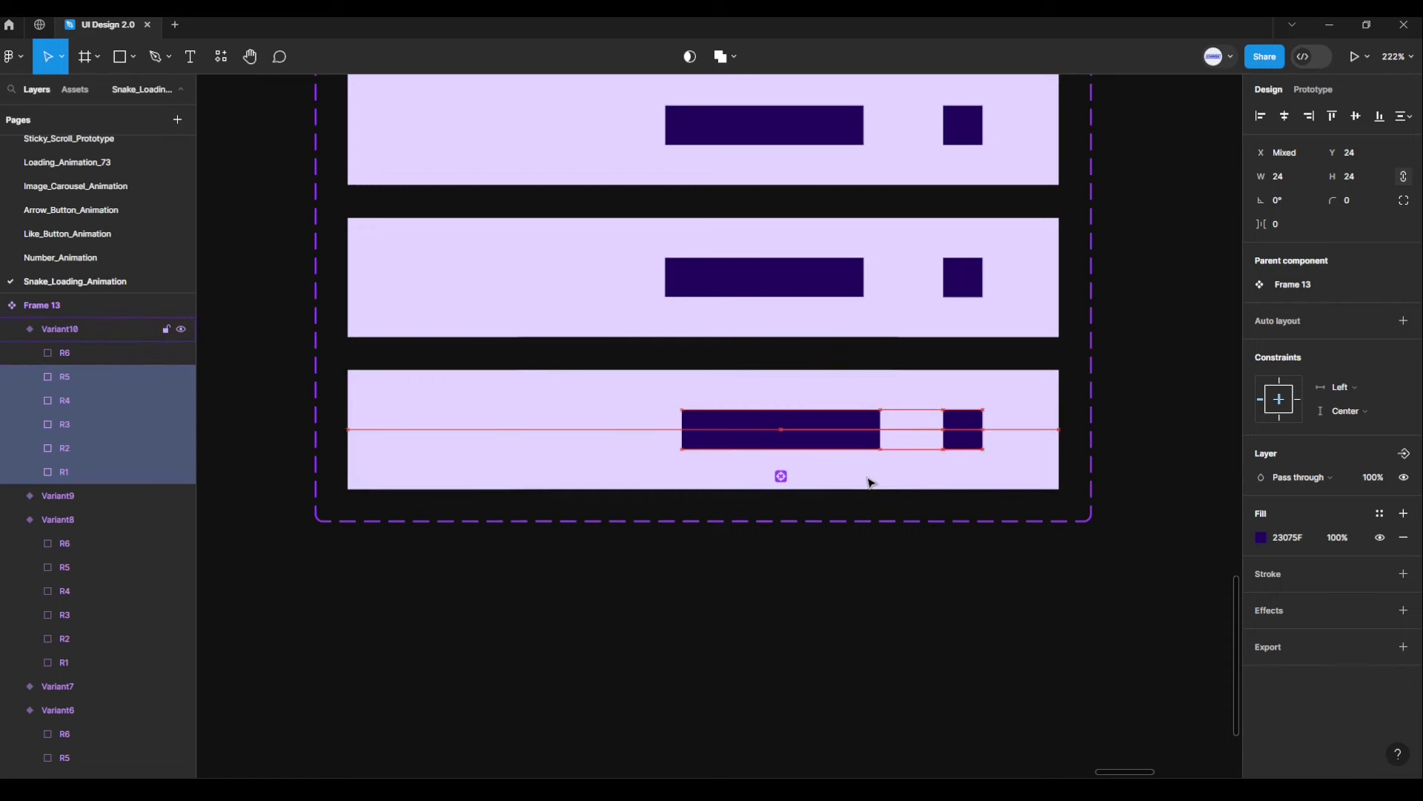
key("Right")
key("Right")
key("Right")
key("Right")
key("Right")
key("Right")
key("Right")
key("Right")
key("Right")
key("Right")
key("Right")
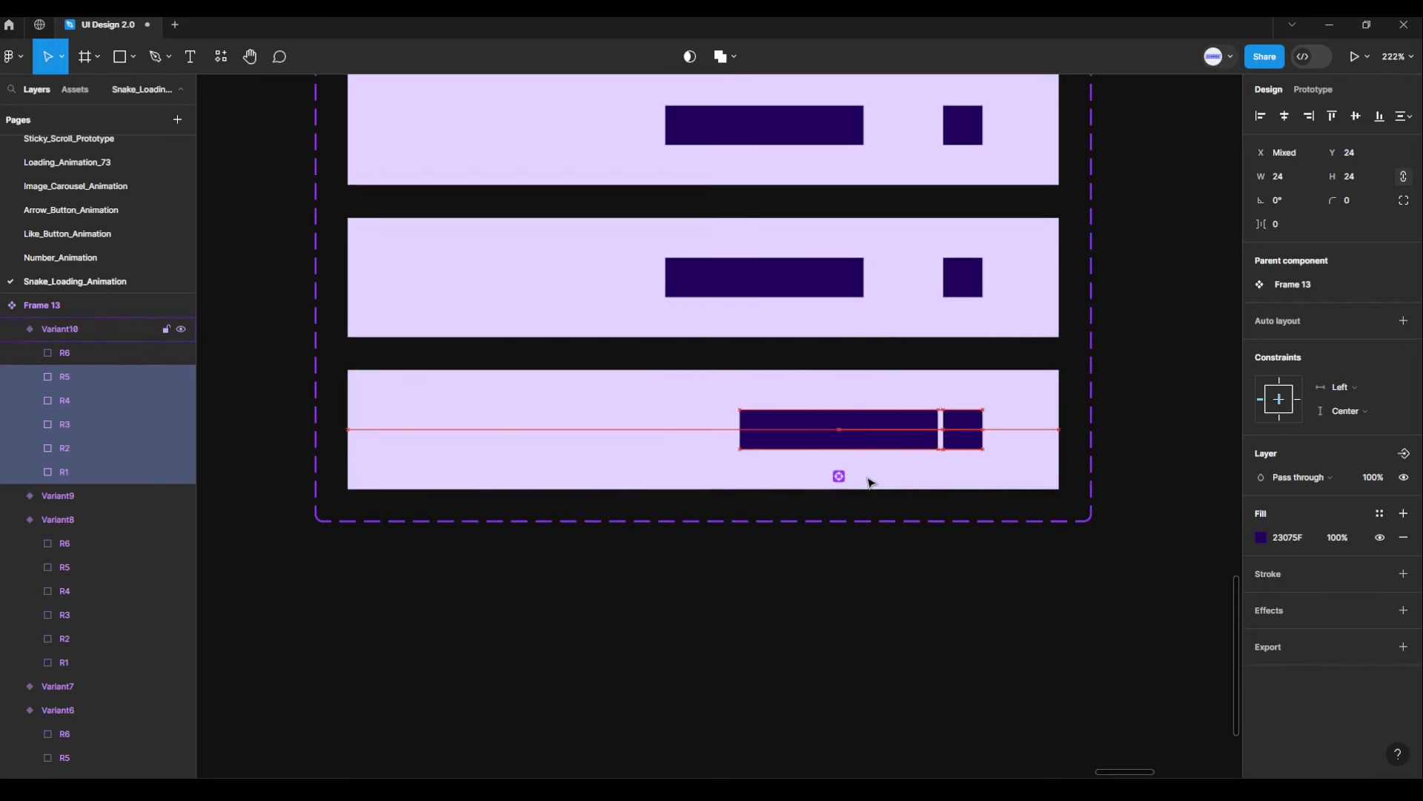
key("Right")
key("Right")
key("Right")
key("Right")
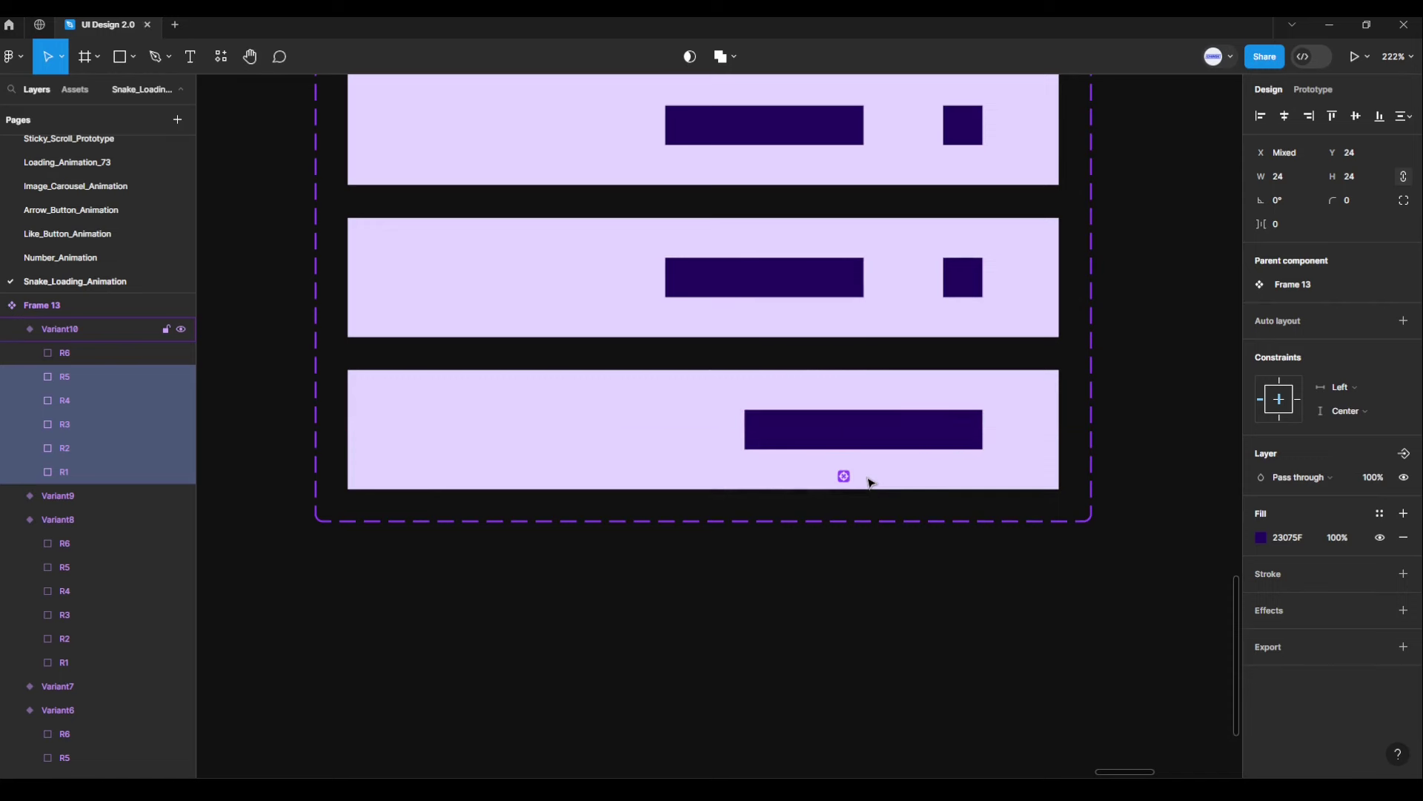
left_click(865, 576)
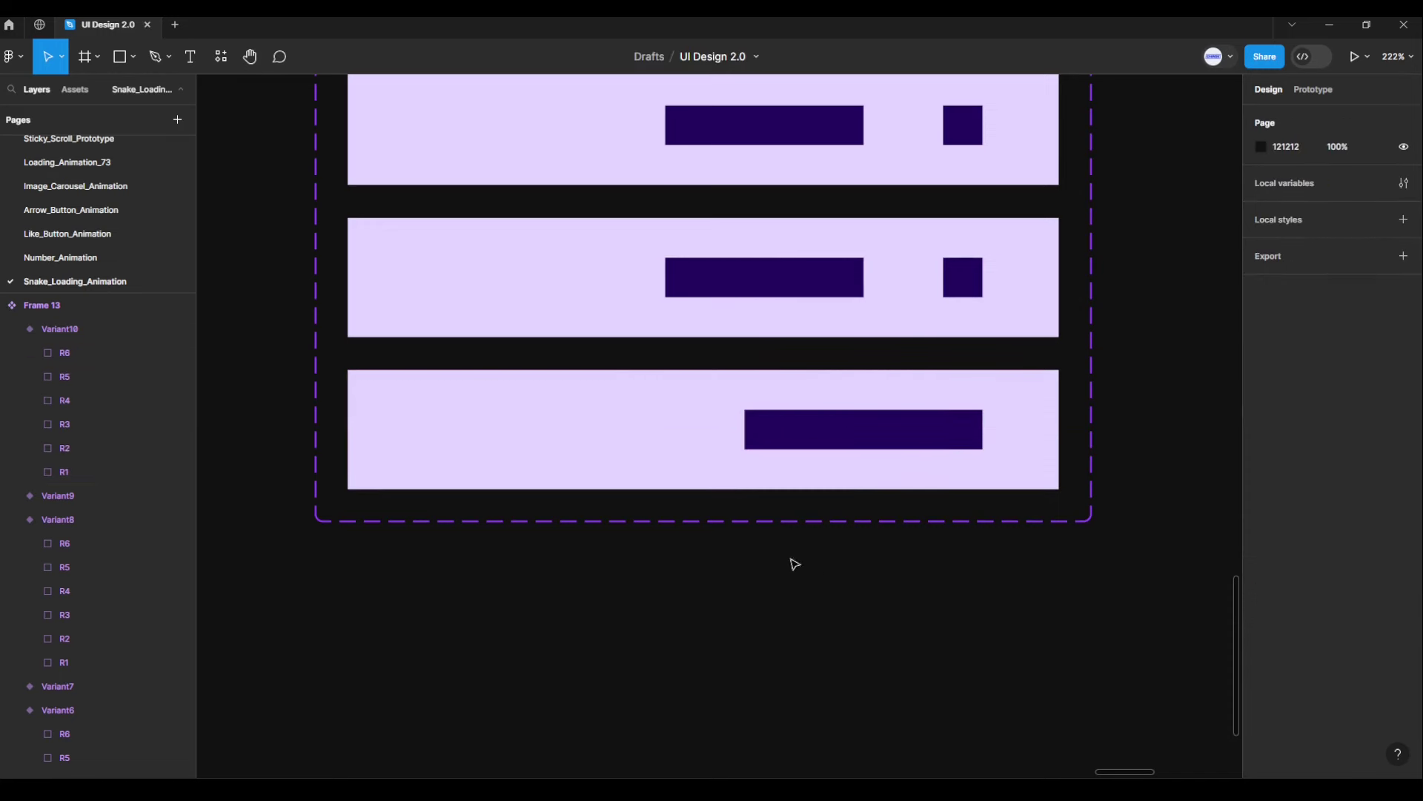
Step: Add Variant11 as a copy of Variant10 at the bottom of the set and select it
left_click(699, 470)
left_click(703, 516)
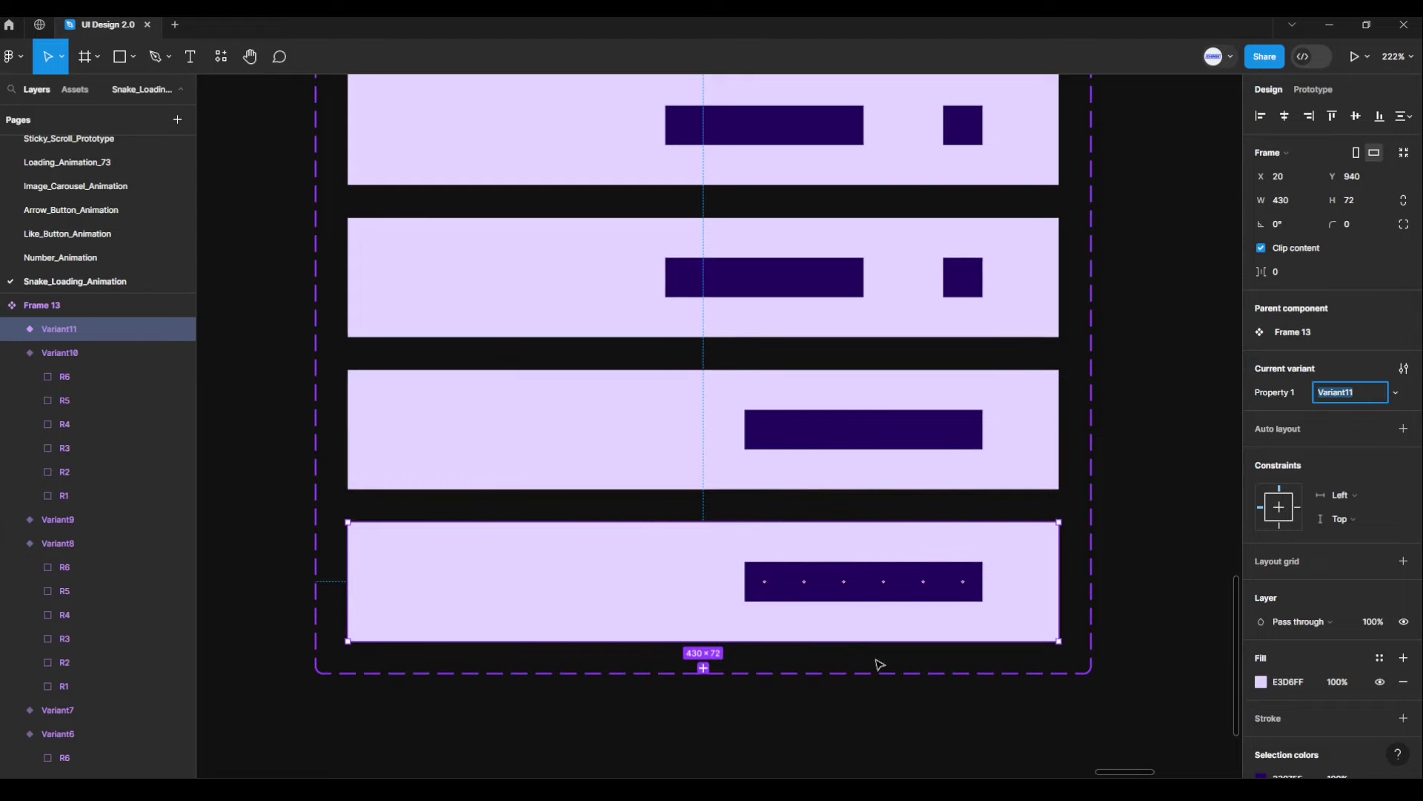
scroll(880, 665, "down", 5, "ctrl")
left_click_drag(944, 651, 927, 499)
scroll(899, 578, "up", 3, "ctrl")
left_click(923, 561)
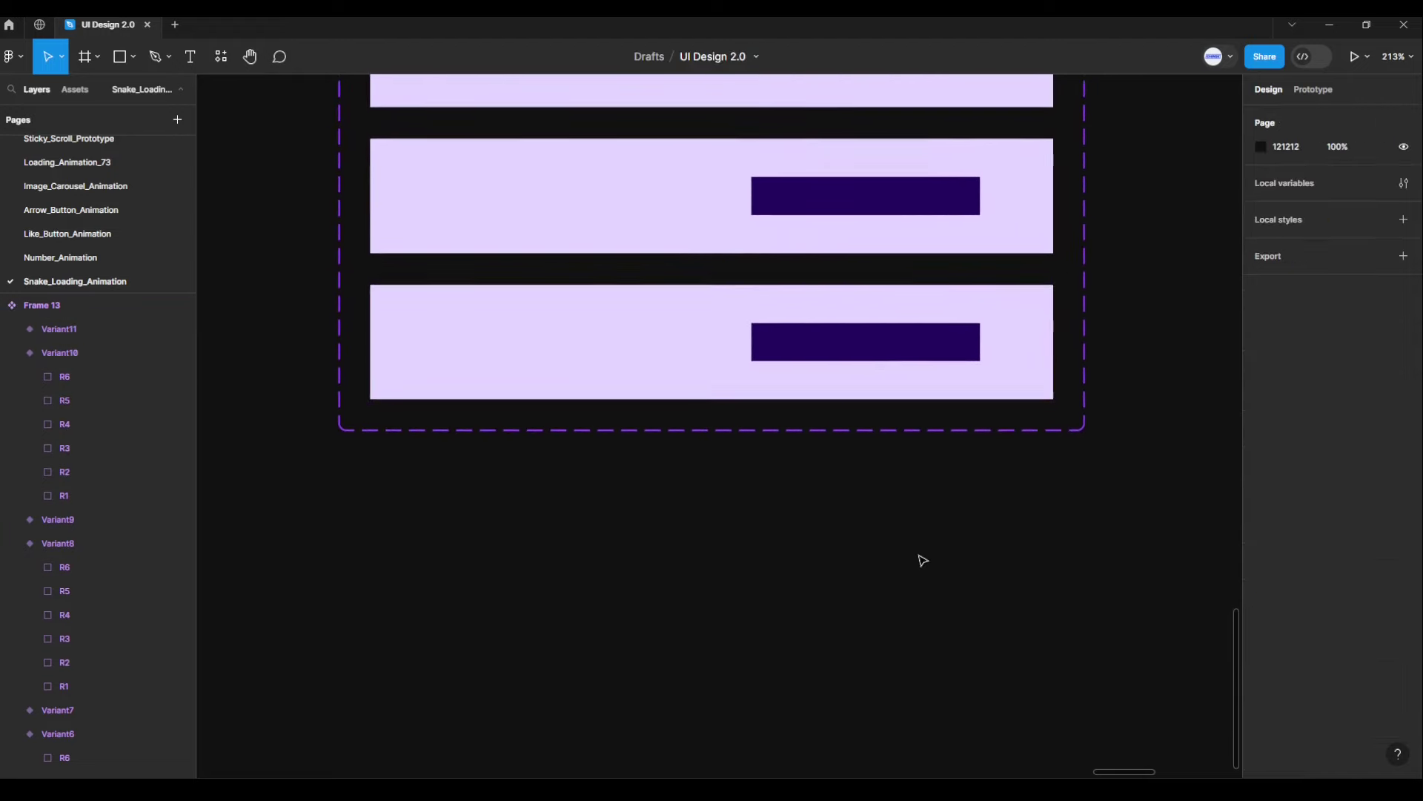
left_click(653, 375)
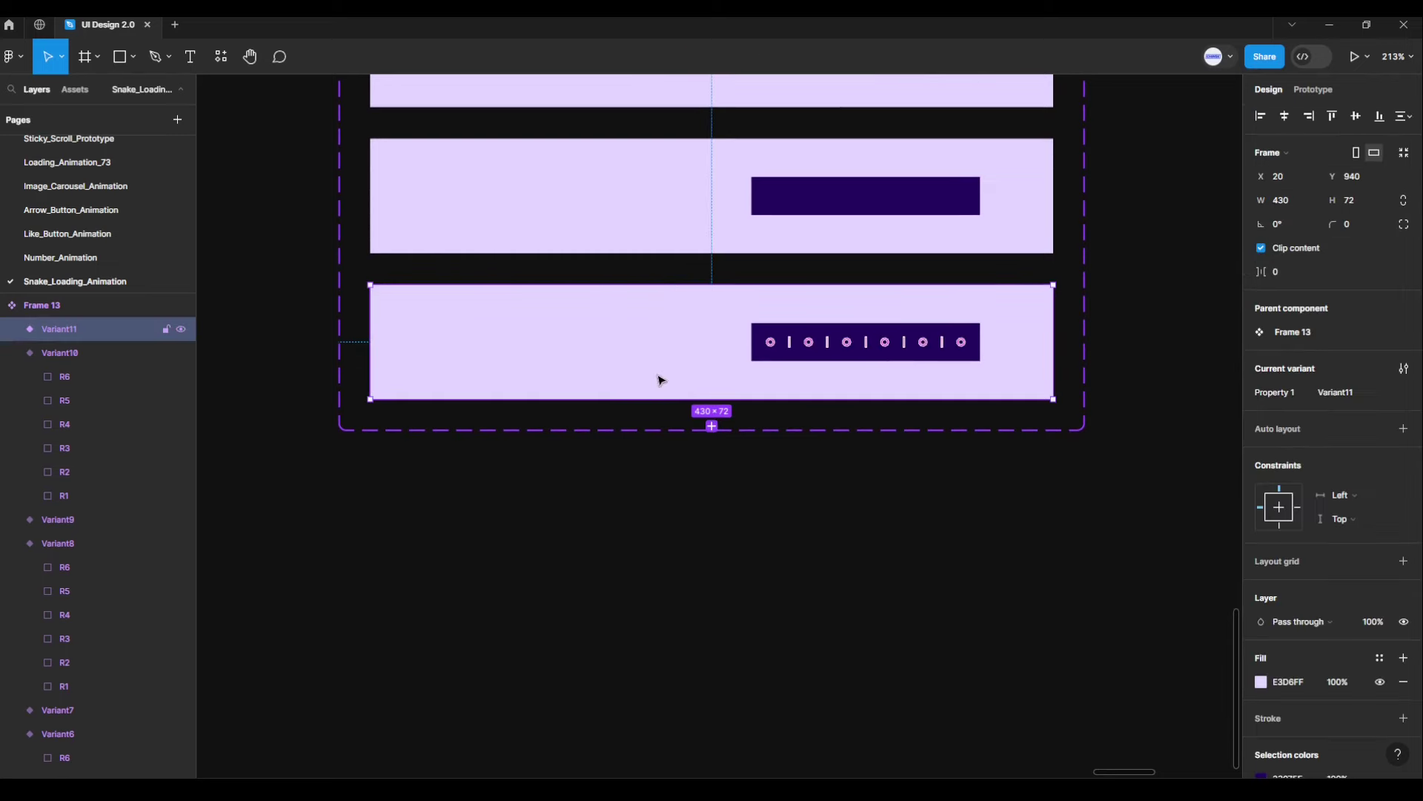
Step: Add a Variant12 row and select all six of its squares R1–R6
left_click(712, 426)
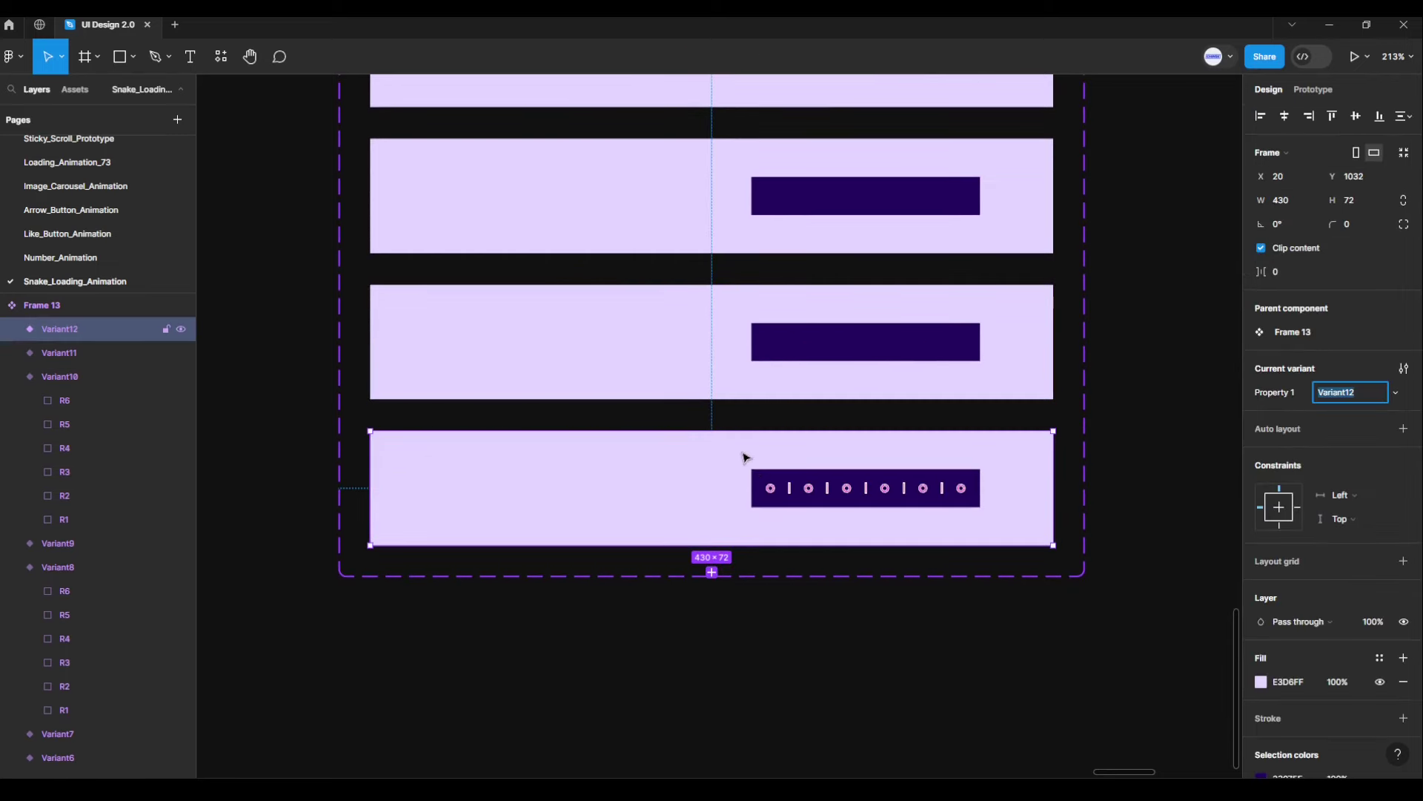
left_click(767, 487)
left_click(808, 488, "shift")
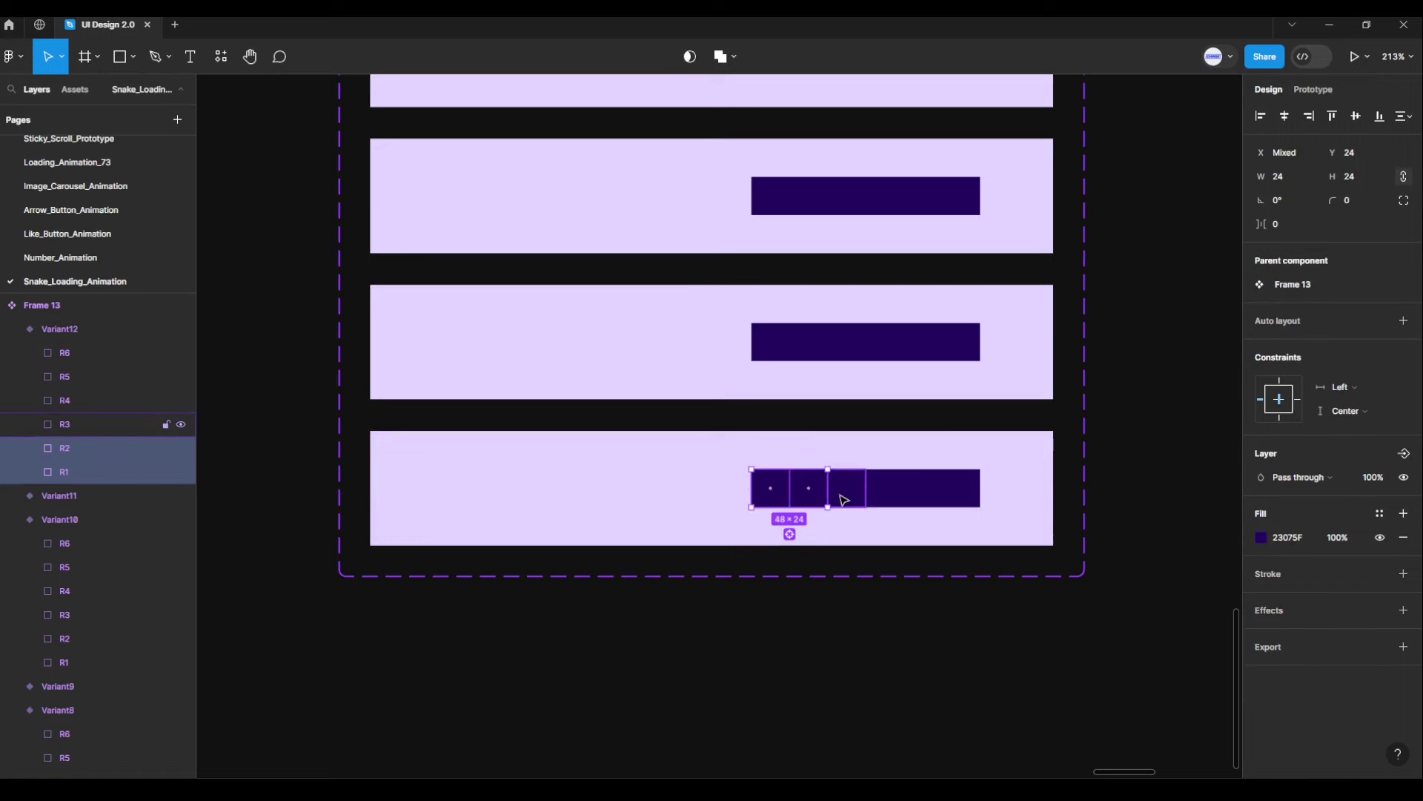
left_click(885, 495, "shift")
left_click(923, 495, "shift")
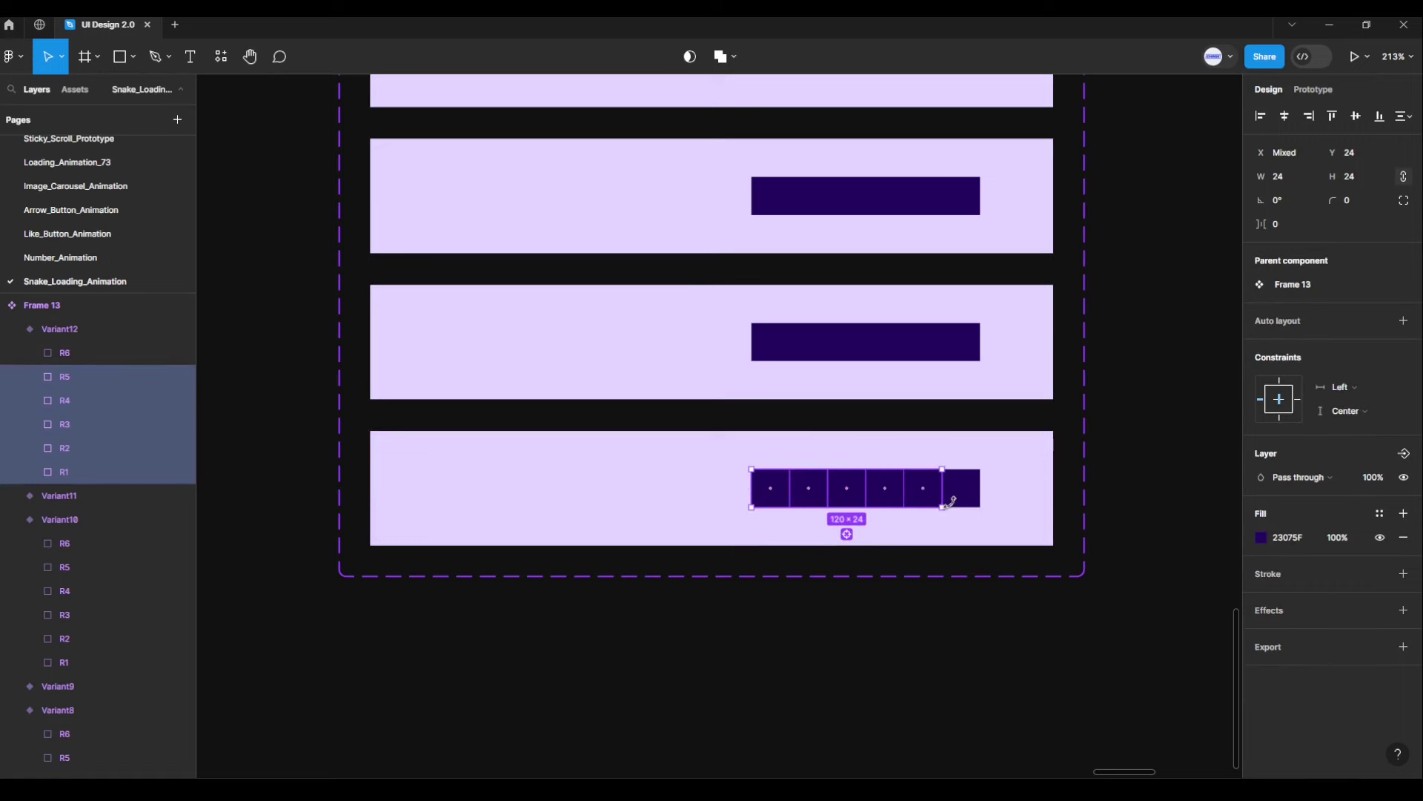
Step: Nudge the R1–R6 bar right past Variant12's edge, leaving the row empty
key("Right")
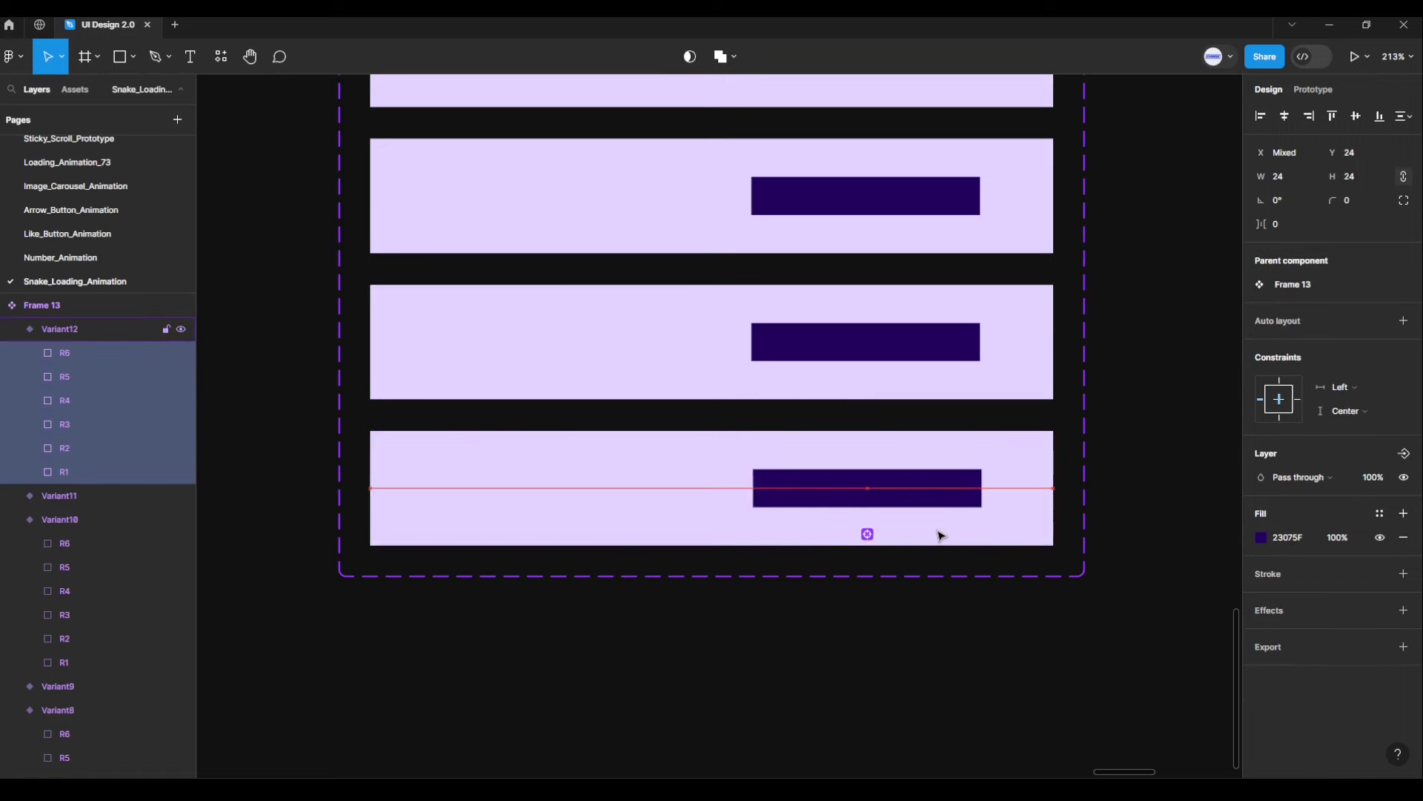
key("Right")
key("Right")
key("Right")
key("Right")
key("Right")
key("Right")
key("Right")
key("Right")
key("Right")
key("Right")
key("Right")
key("Right")
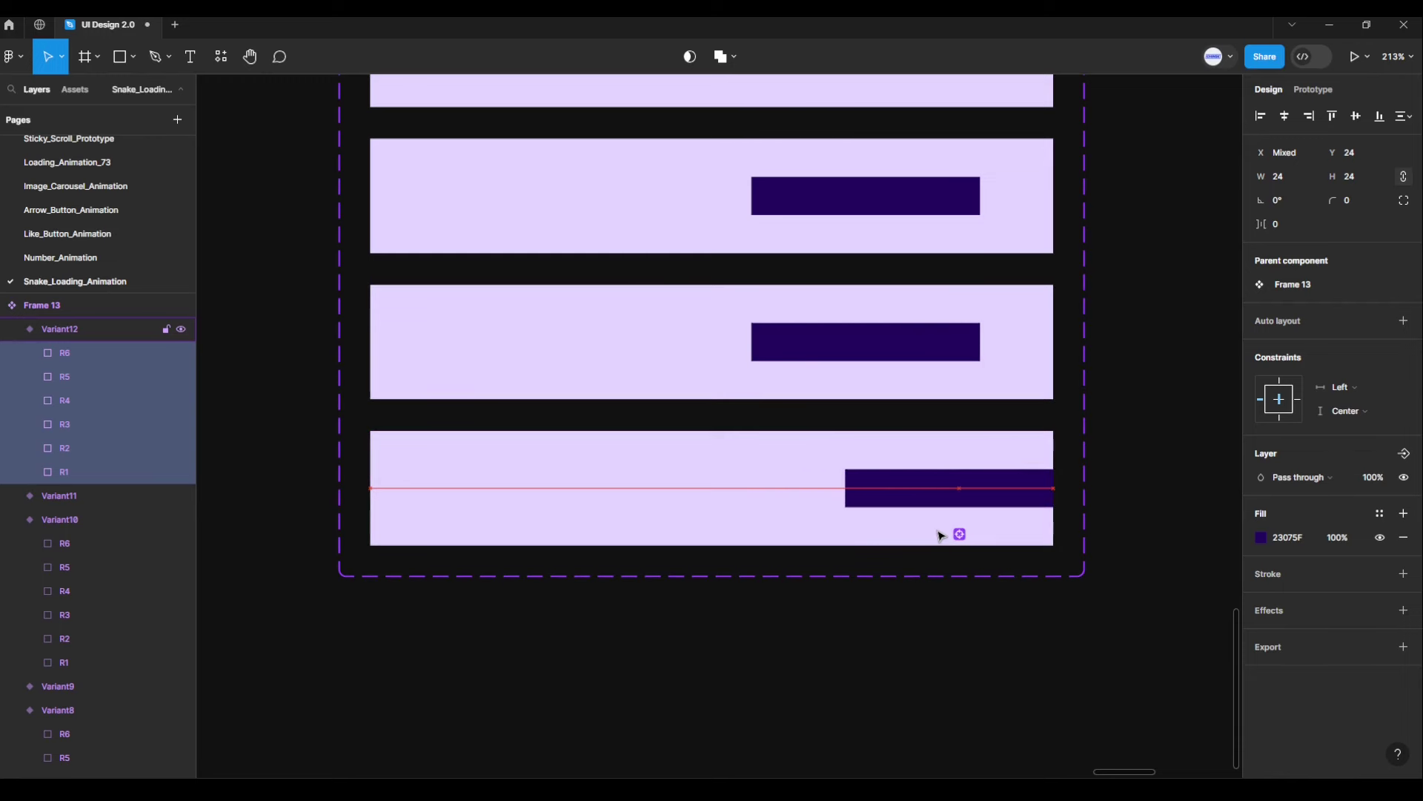
key("Right")
key("Right")
key("Right")
key("Right")
key("Right")
key("Right")
key("Right")
key("Right")
key("Right")
key("Right")
key("Right")
key("Right")
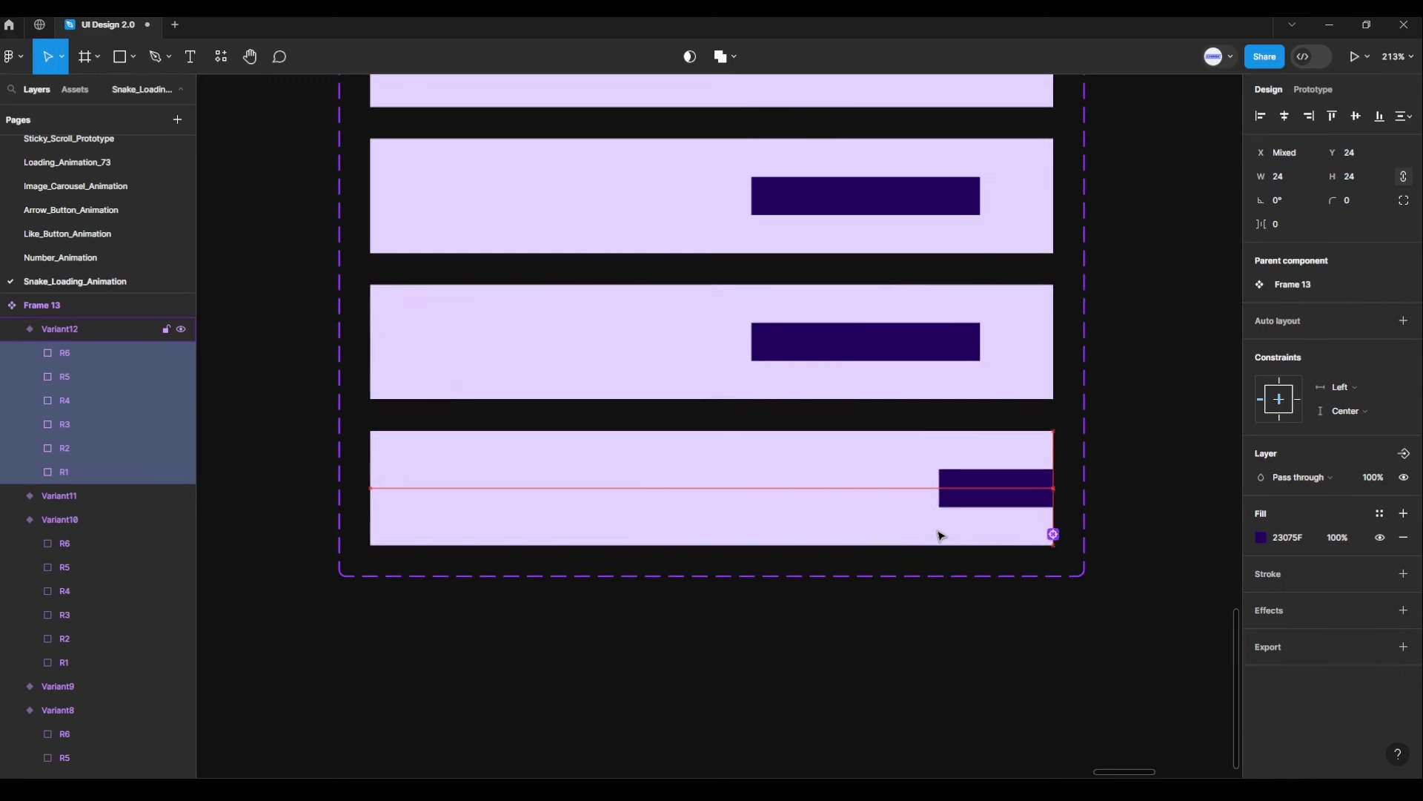
key("Right")
key("Right")
key("Right")
key("Right")
key("Right")
key("Right")
key("Right")
key("Right")
key("Right")
key("Right")
key("Right")
key("Right")
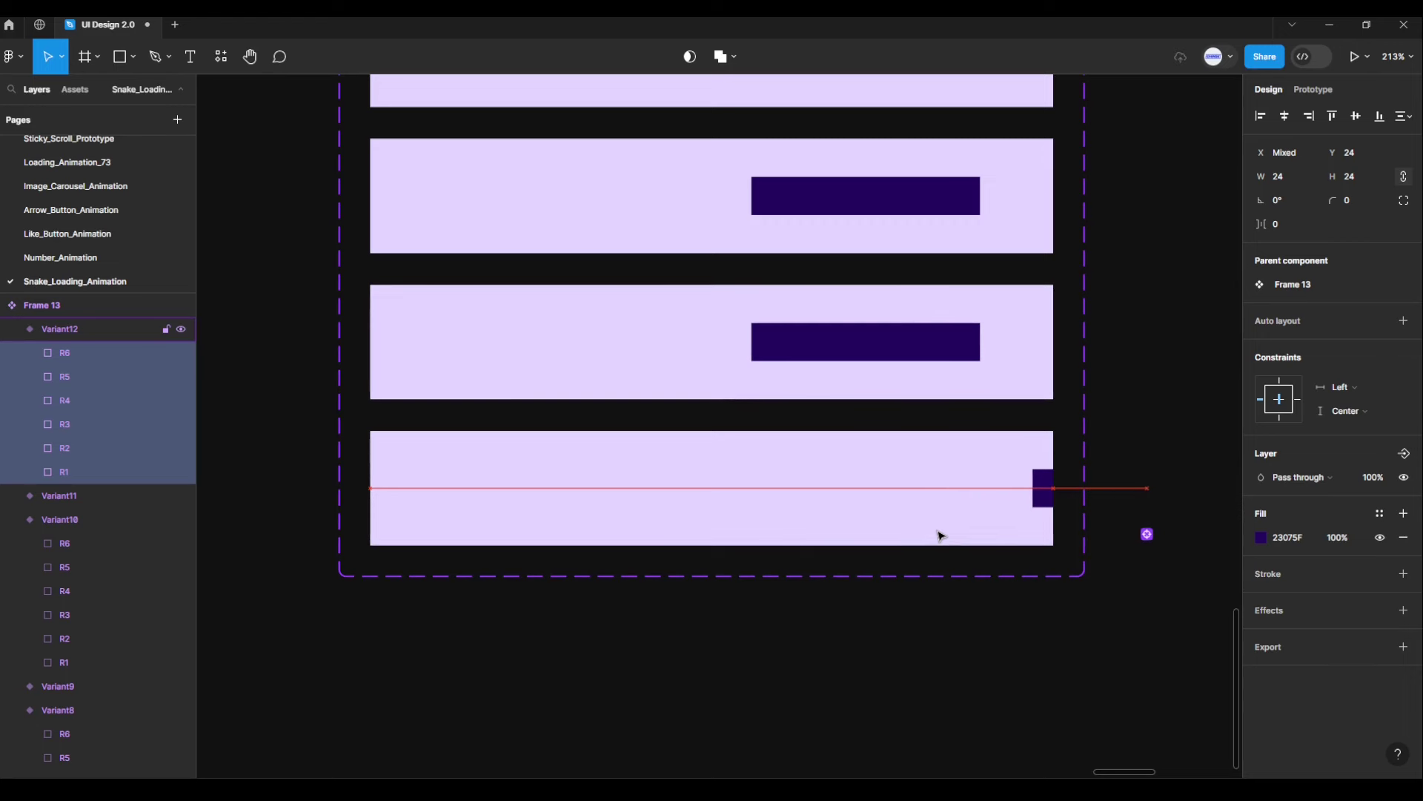
key("Right")
key("Right")
key("Right")
key("Right")
key("Right")
key("Right")
key("Right")
key("Right")
key("Right")
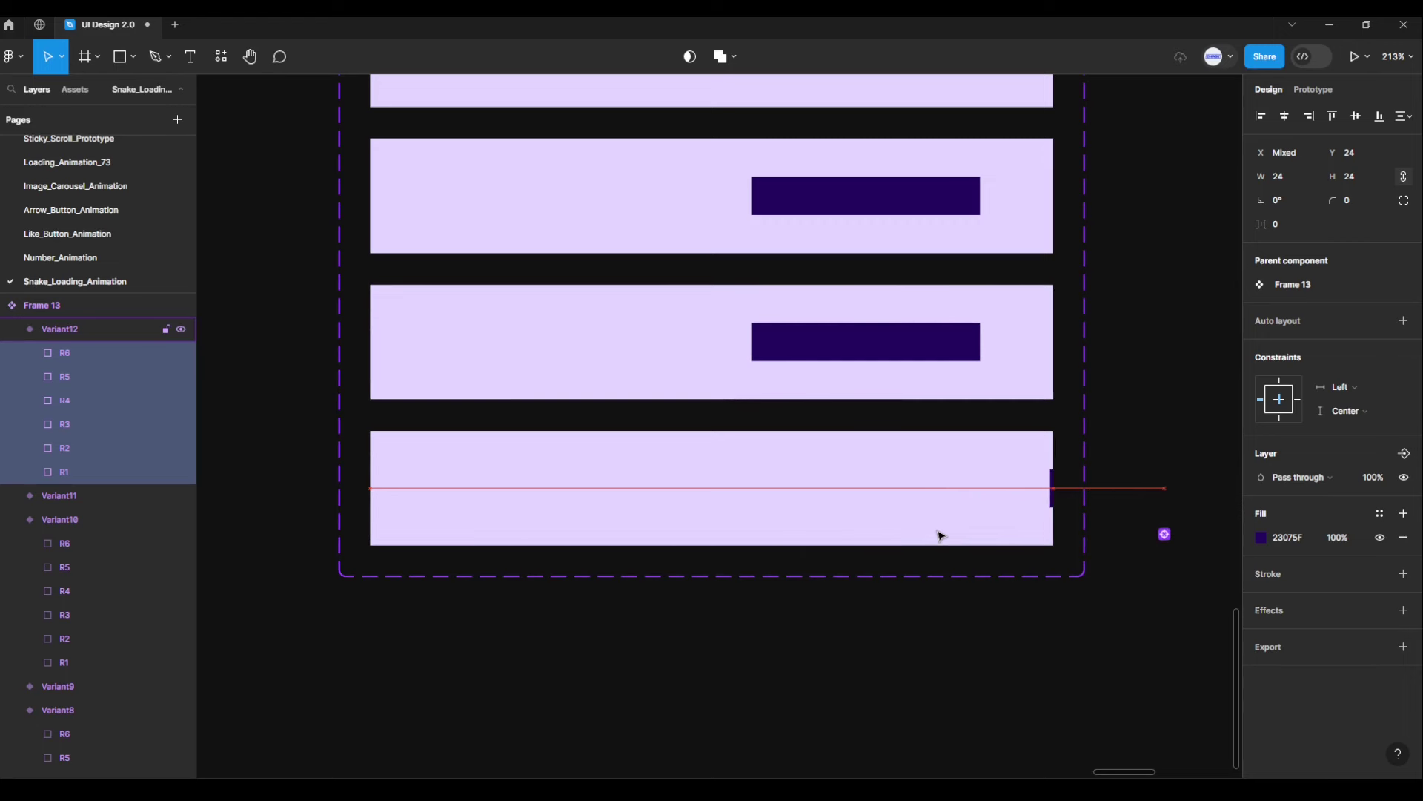
key("Right")
key("Right")
left_click(950, 632)
scroll(956, 645, "down", 3)
scroll(957, 647, "down", 3)
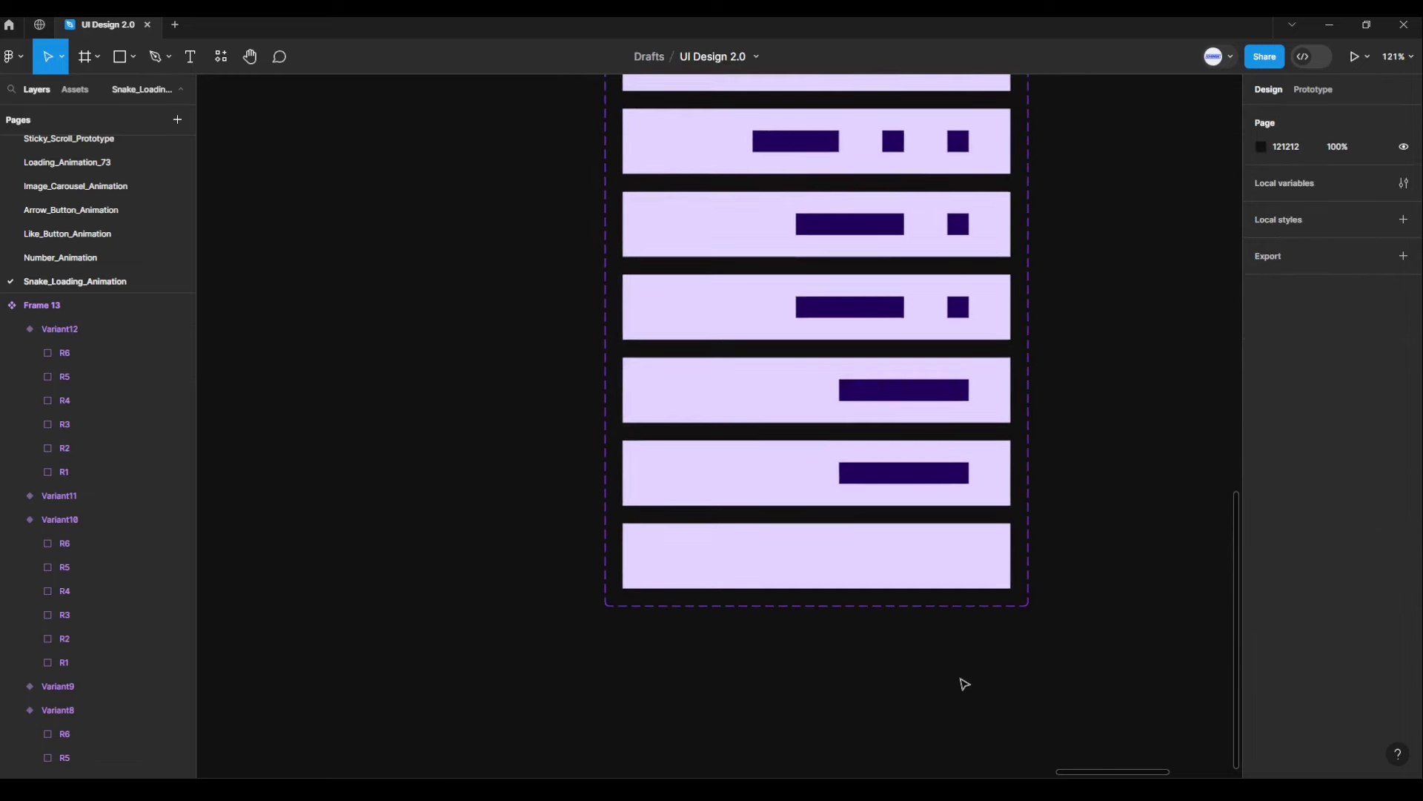
scroll(964, 677, "up", 1)
scroll(1078, 530, "up", 2)
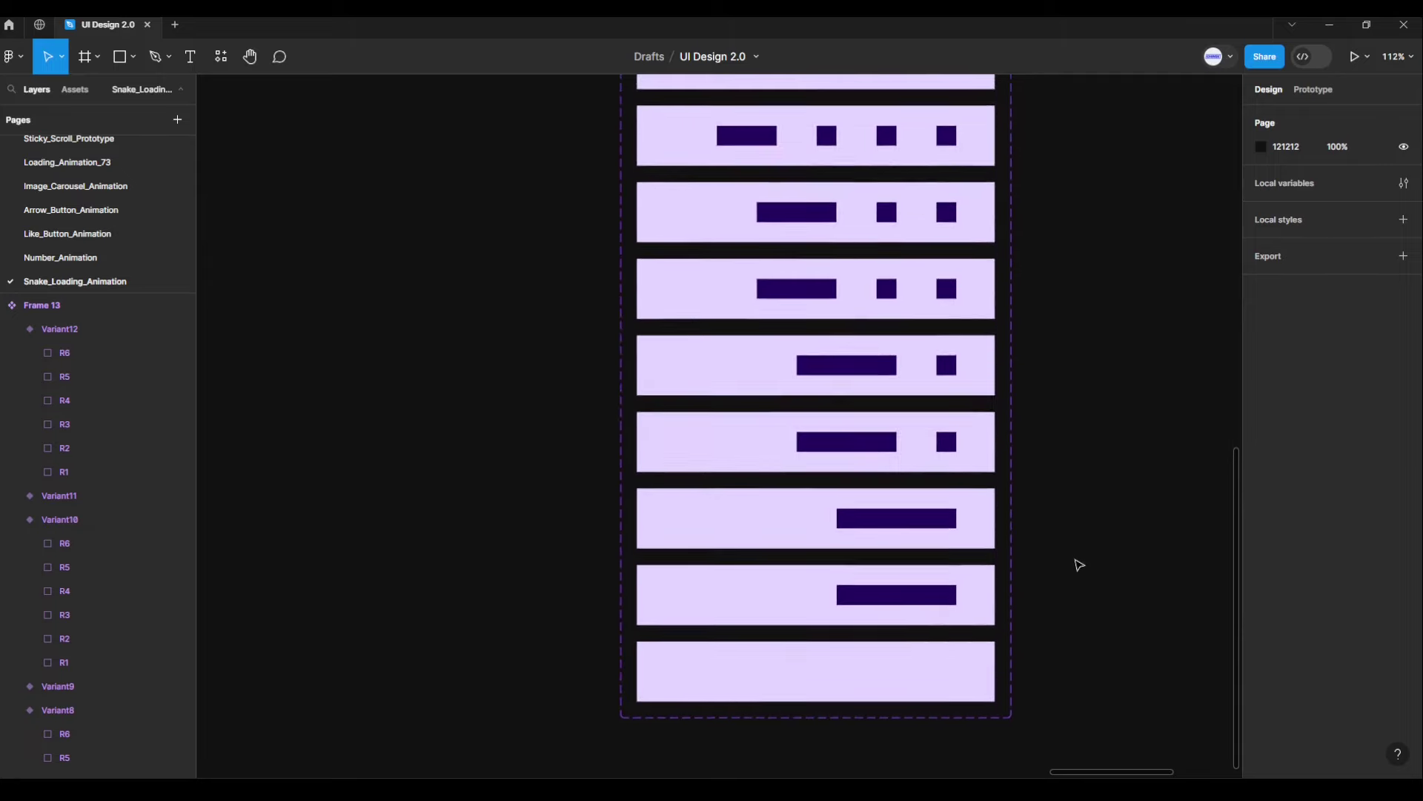
scroll(1075, 548, "down", 4)
mouse_move(1084, 522)
left_mouse_down()
mouse_move(1033, 562)
mouse_move(948, 550)
left_mouse_up()
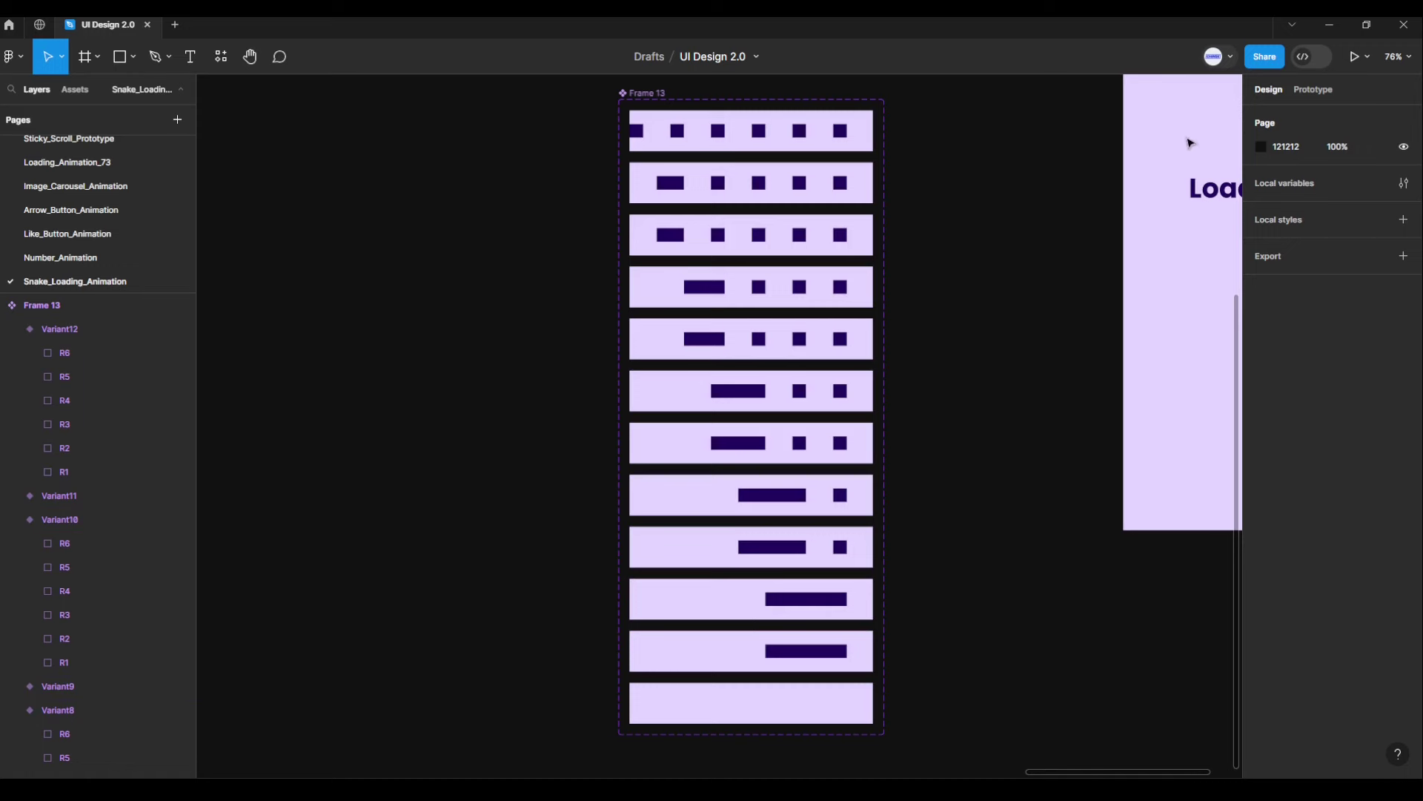
Step: In Prototype mode, link Default to Variant2 with an After delay trigger of 1 ms
left_click(1318, 90)
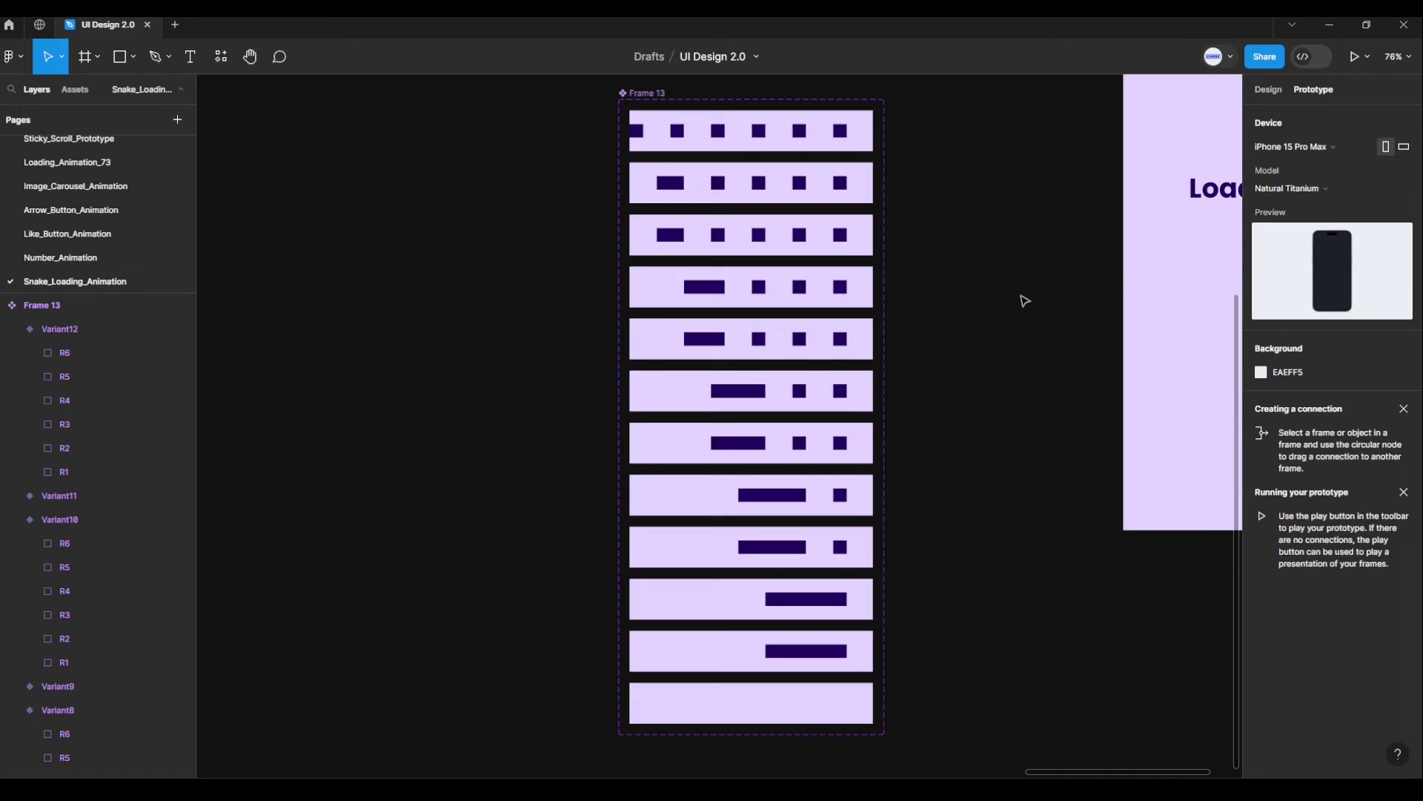
left_click(860, 132)
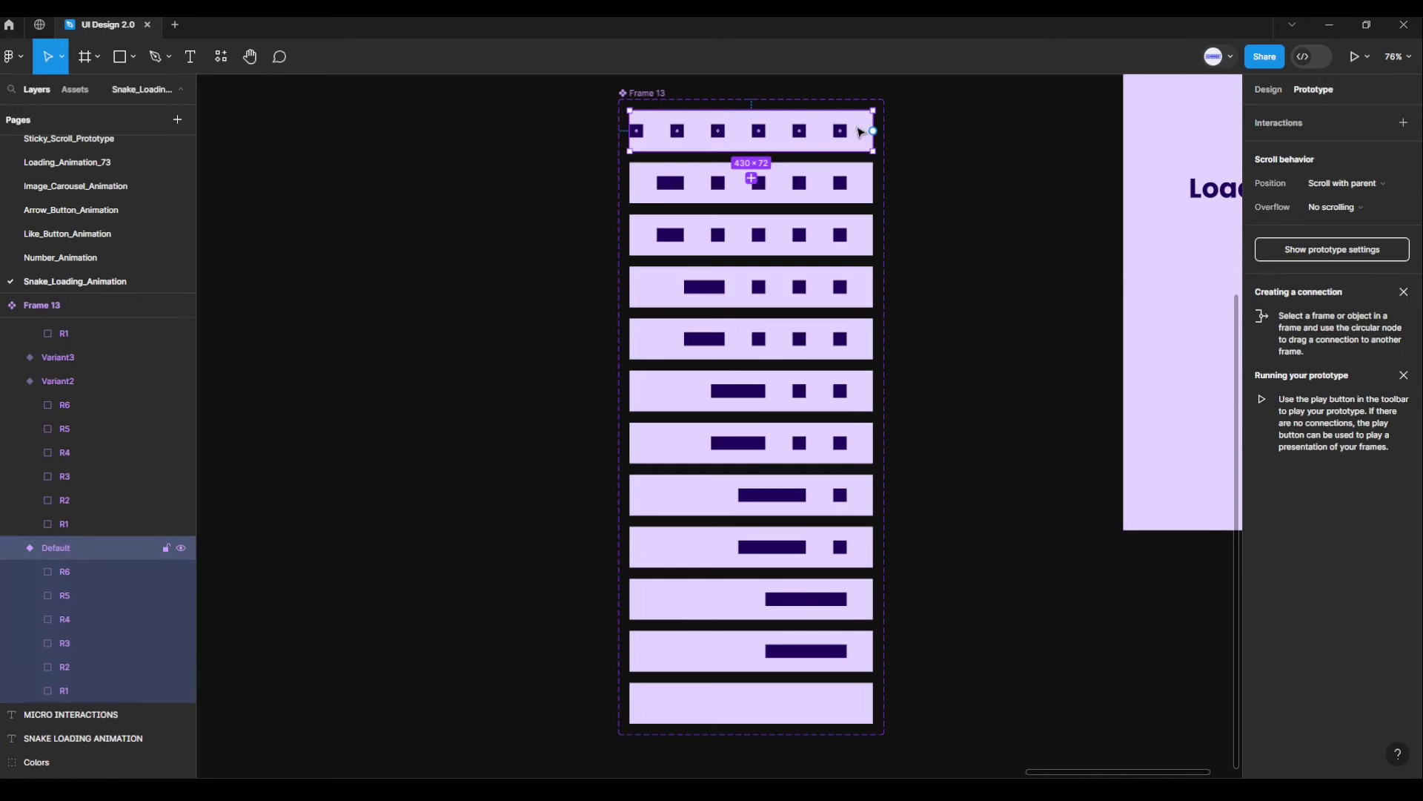
left_click_drag(874, 132, 753, 182)
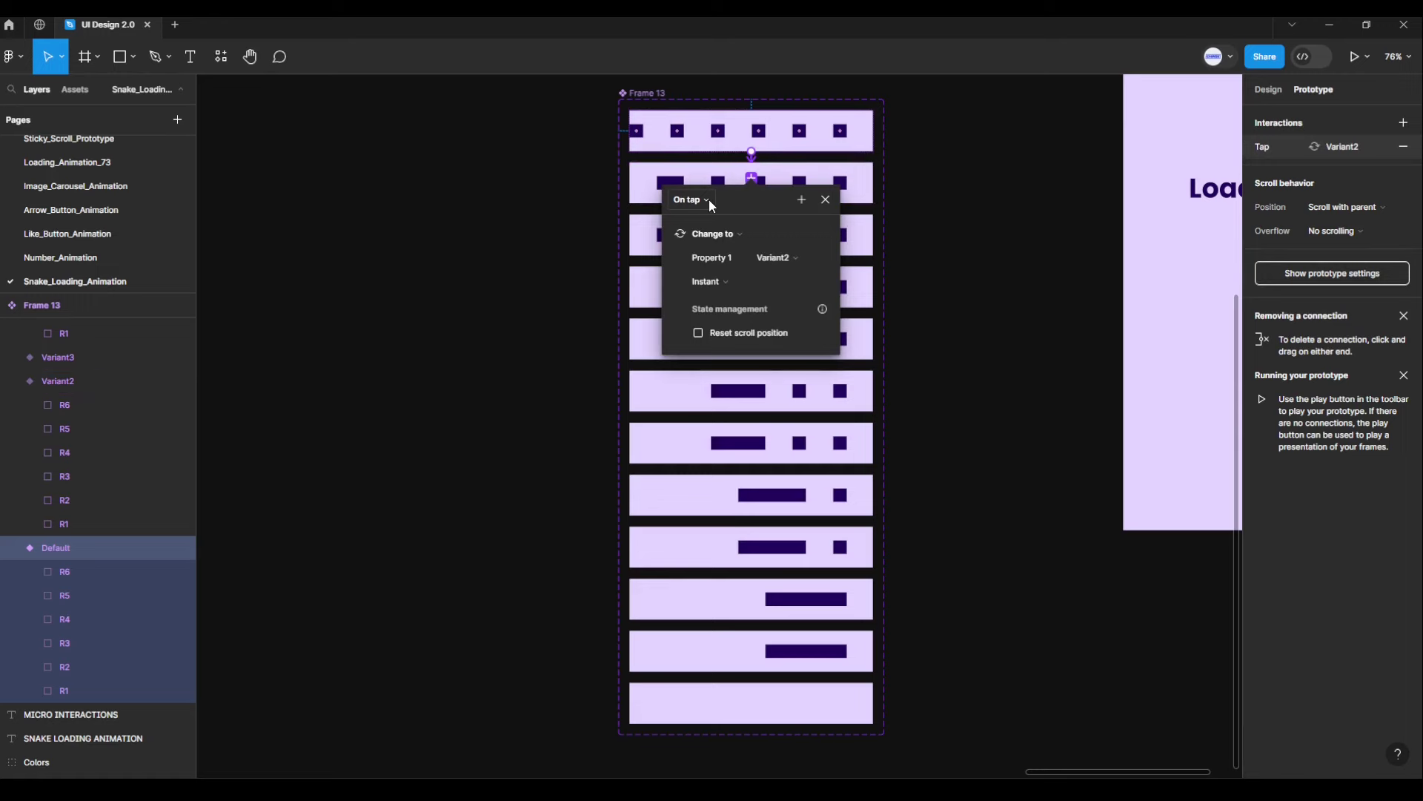
left_click(709, 199)
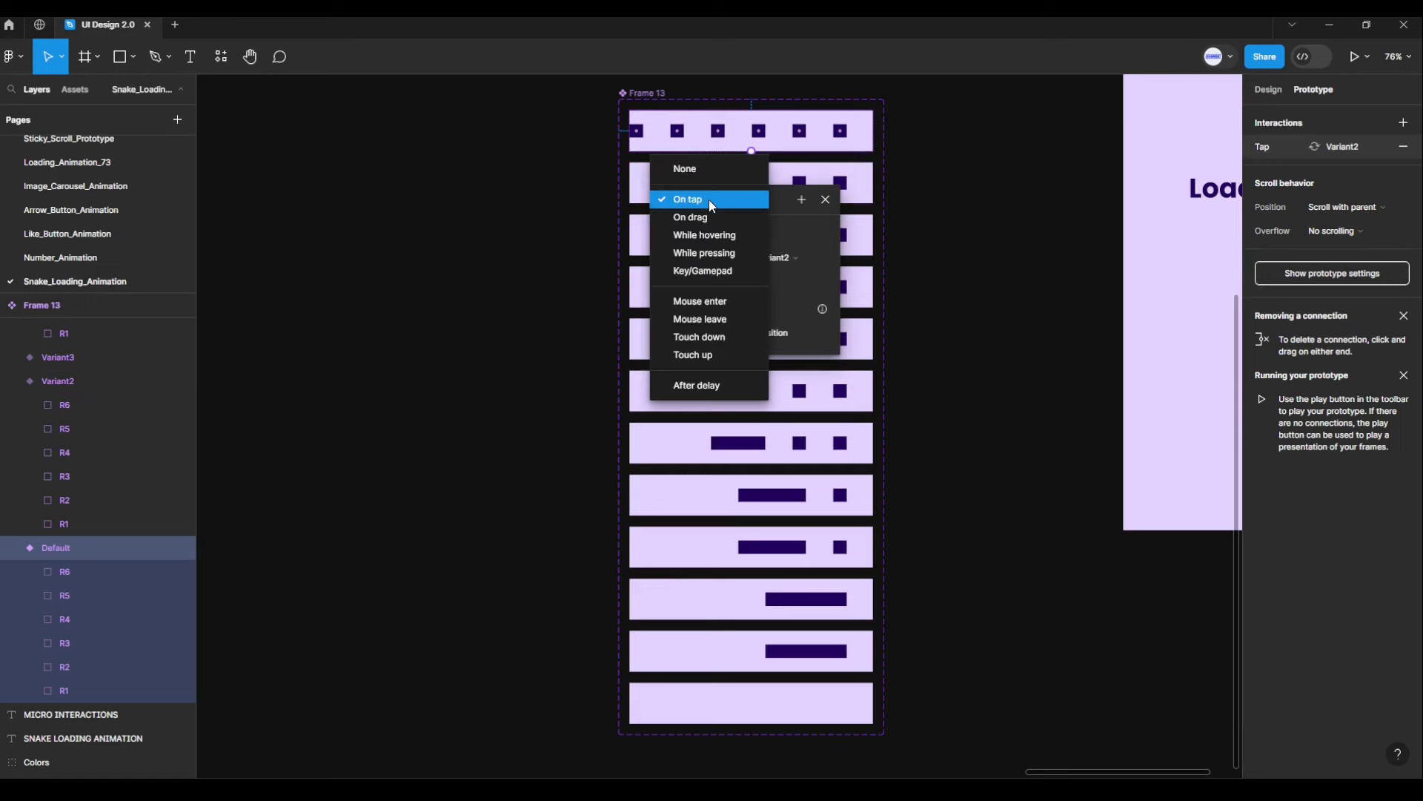
left_click(721, 385)
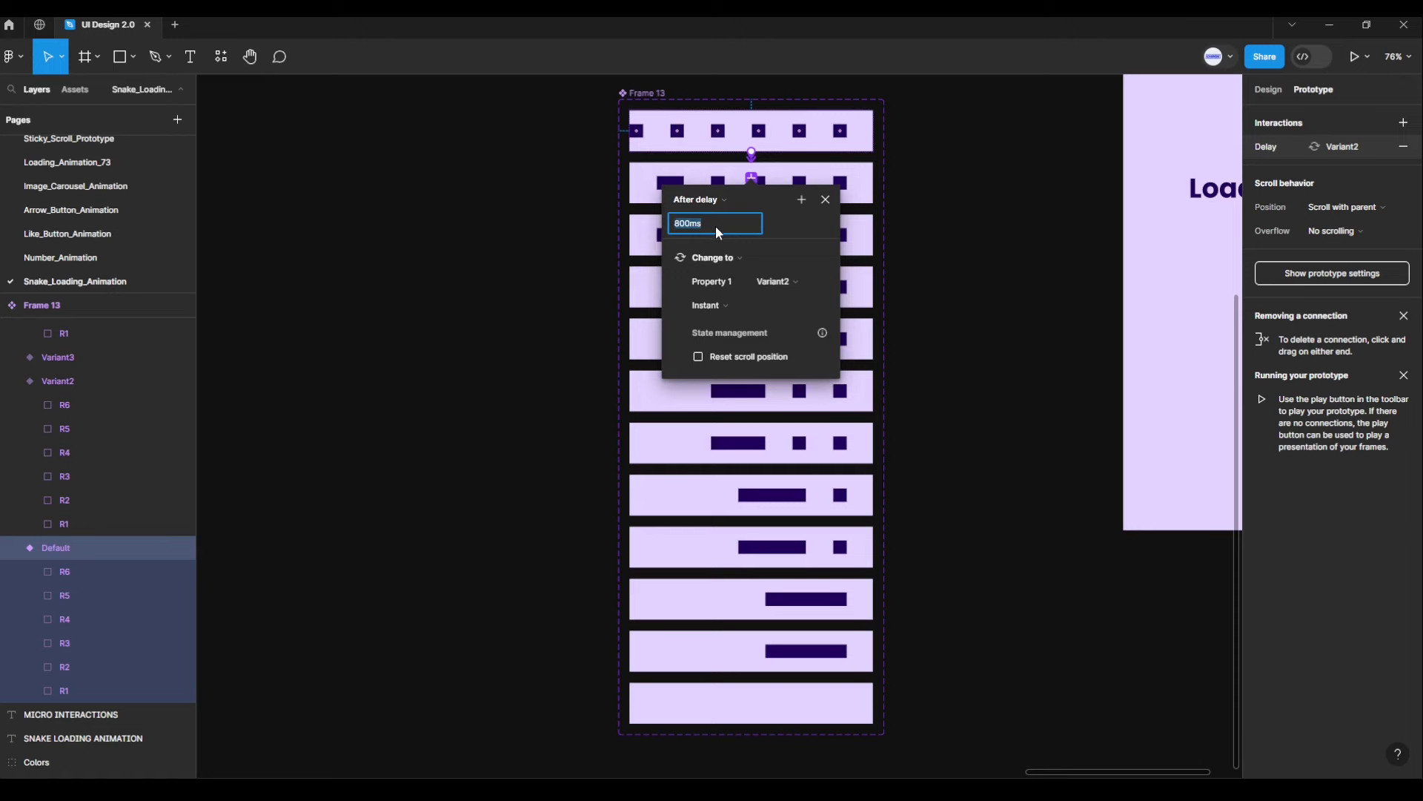
type("1")
key("Return")
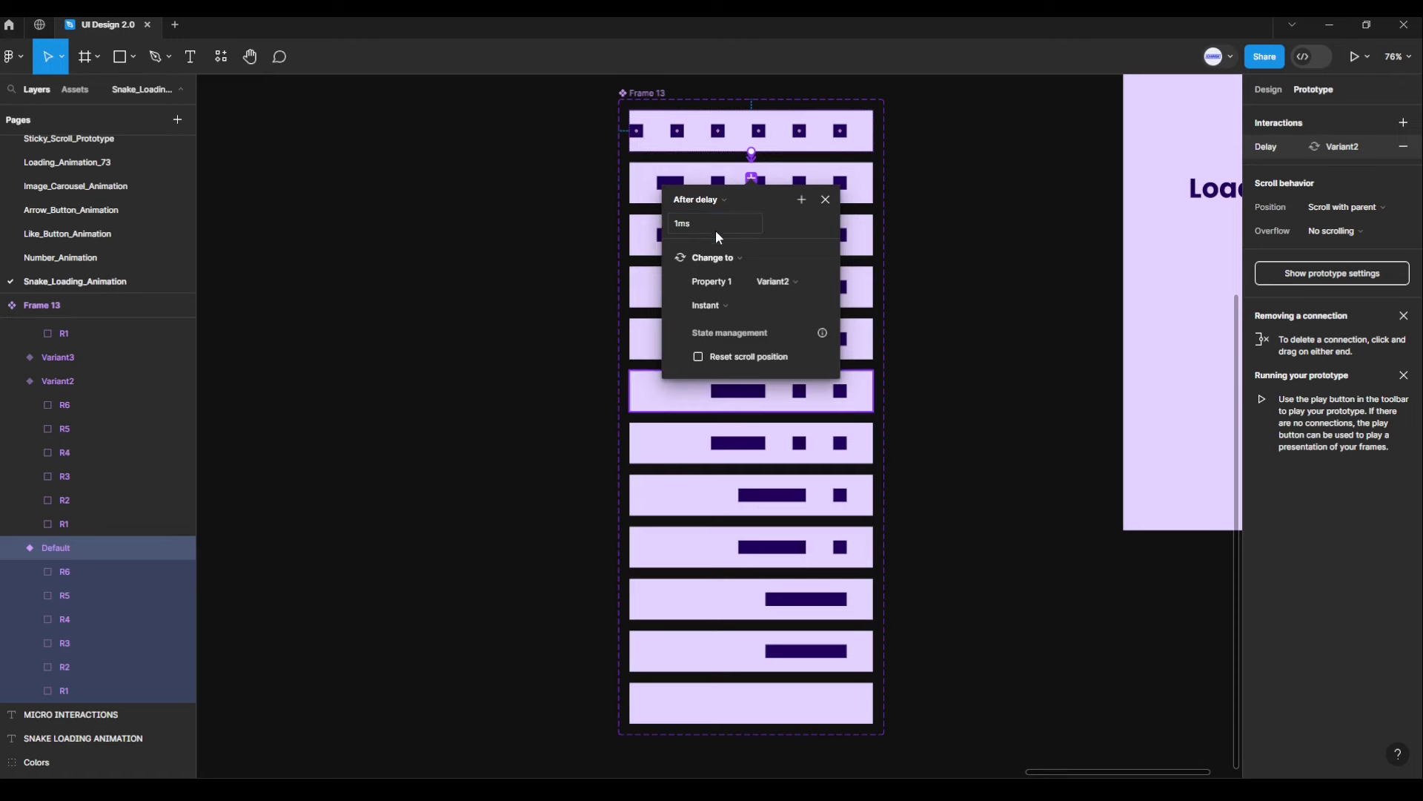
Step: Give the Default→Variant2 transition Smart animate with Linear easing over 600 ms
left_click(733, 304)
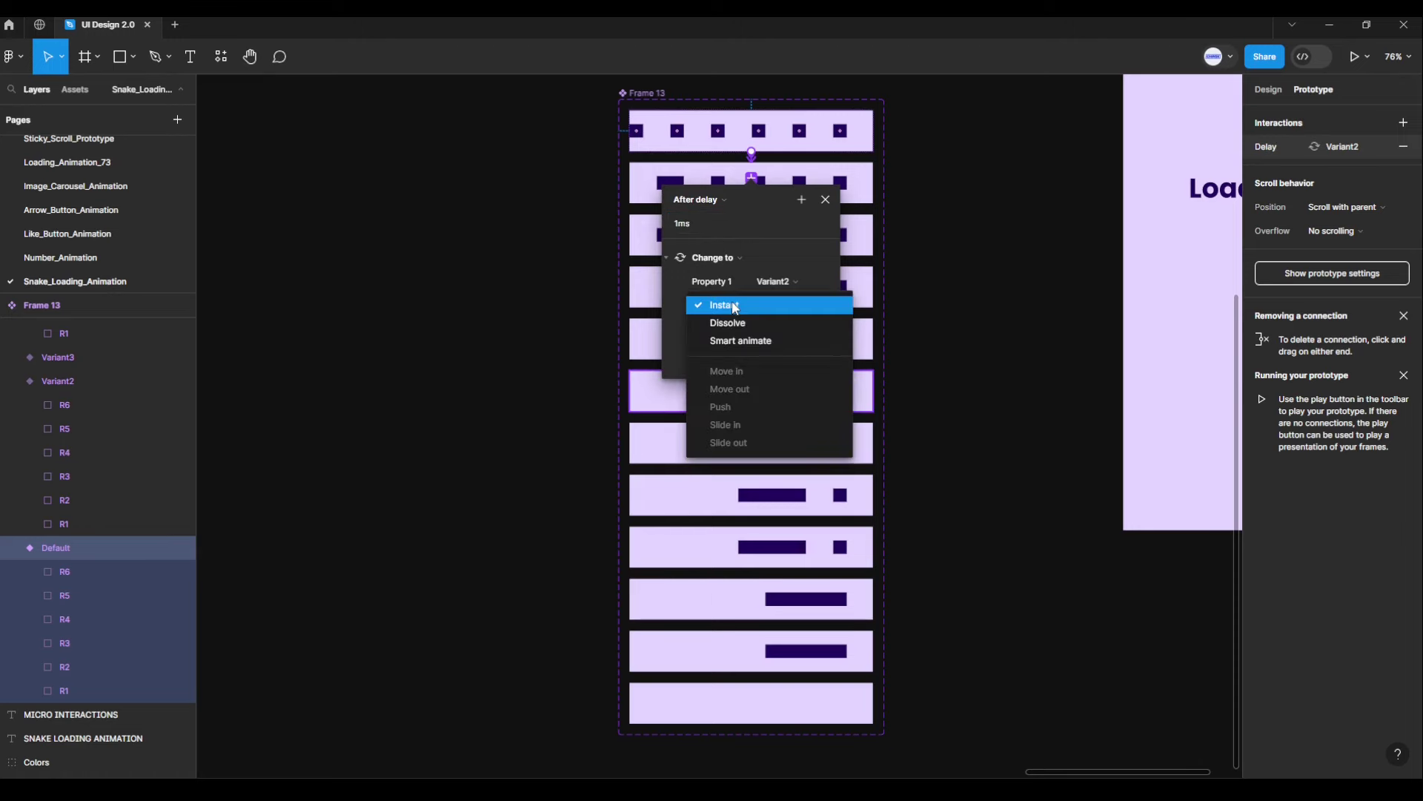
left_click(736, 343)
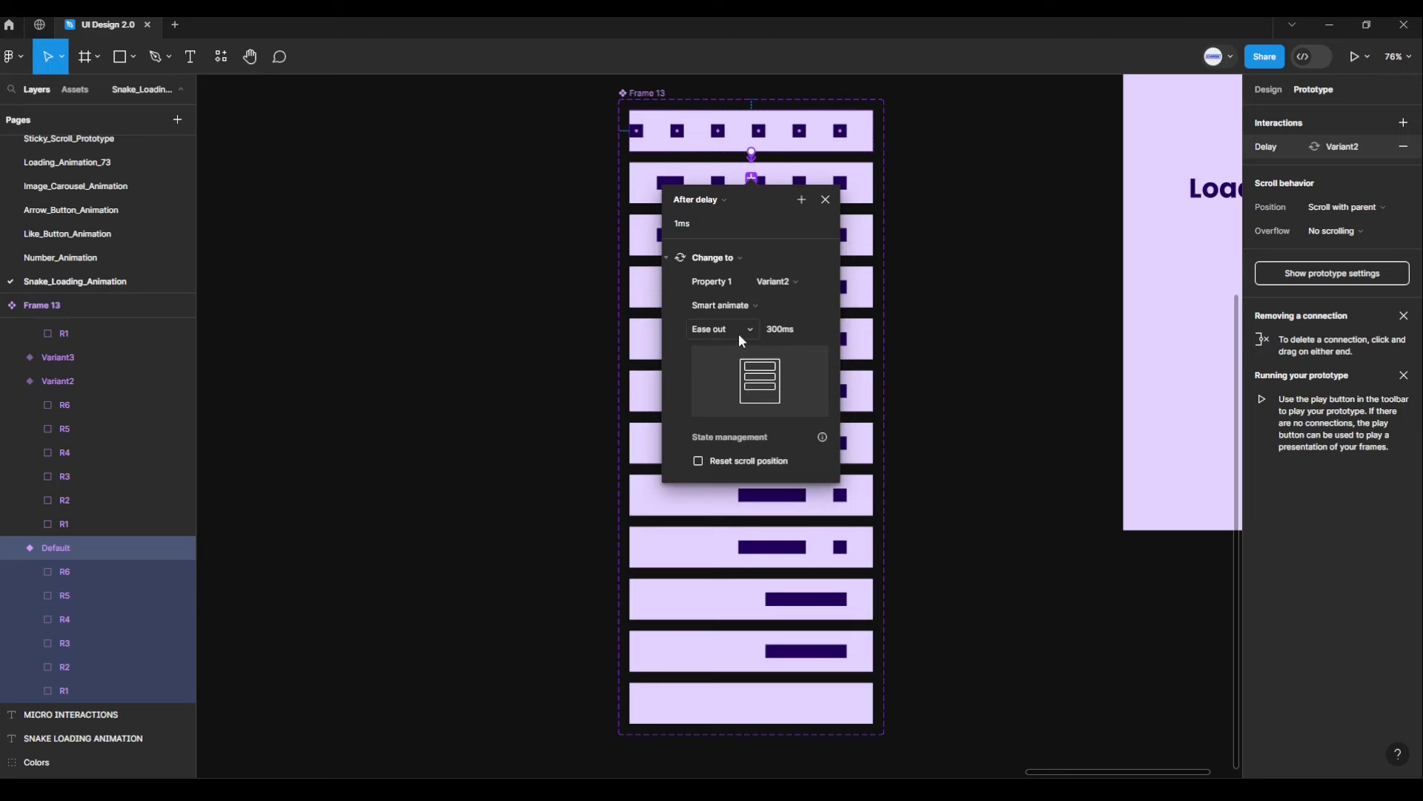
left_click(737, 331)
left_click(732, 281)
left_click(801, 330)
type("00")
key("Return")
left_click(826, 200)
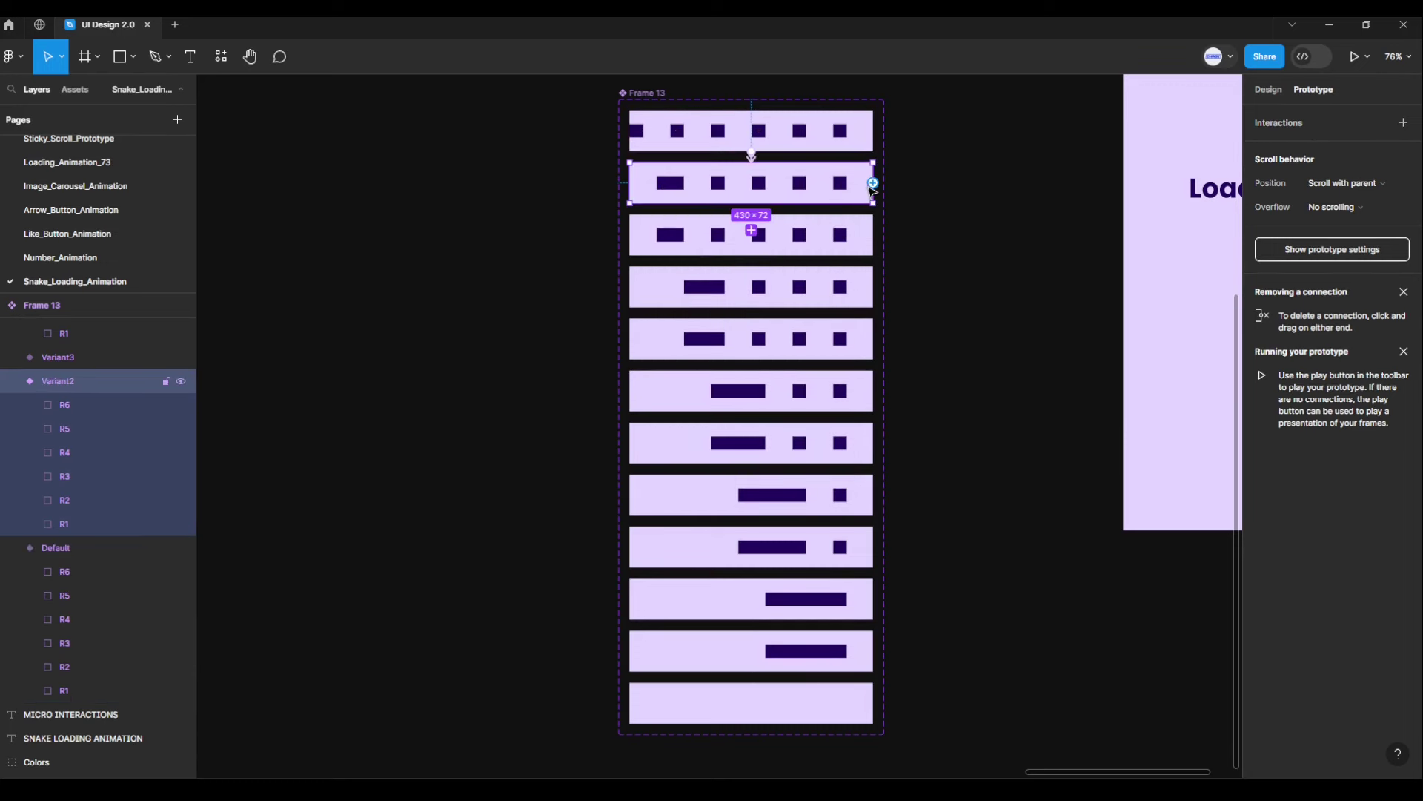
Step: Link Variant2 to Variant3 with an After delay 1 ms trigger and Instant transition
left_click_drag(873, 183, 751, 226)
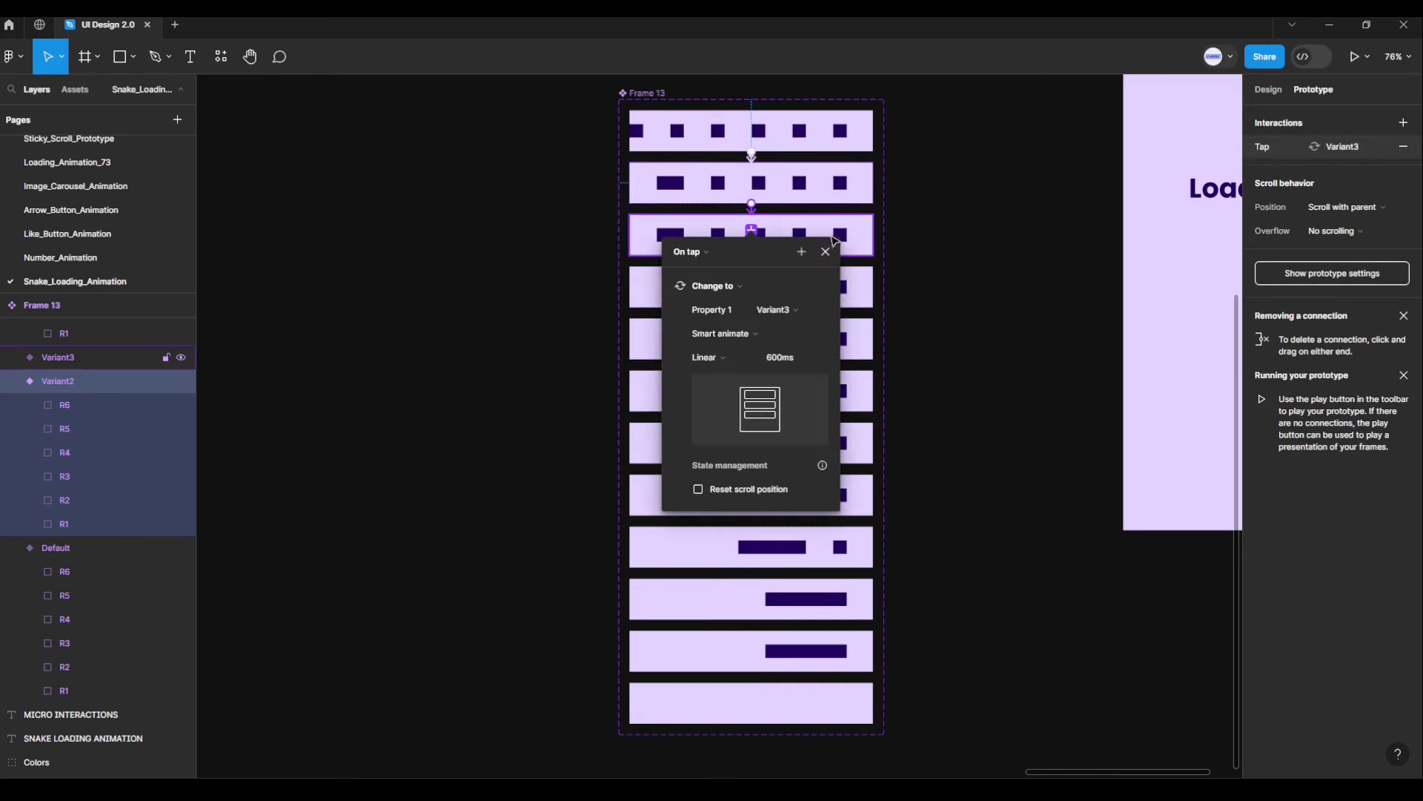
left_click(709, 258)
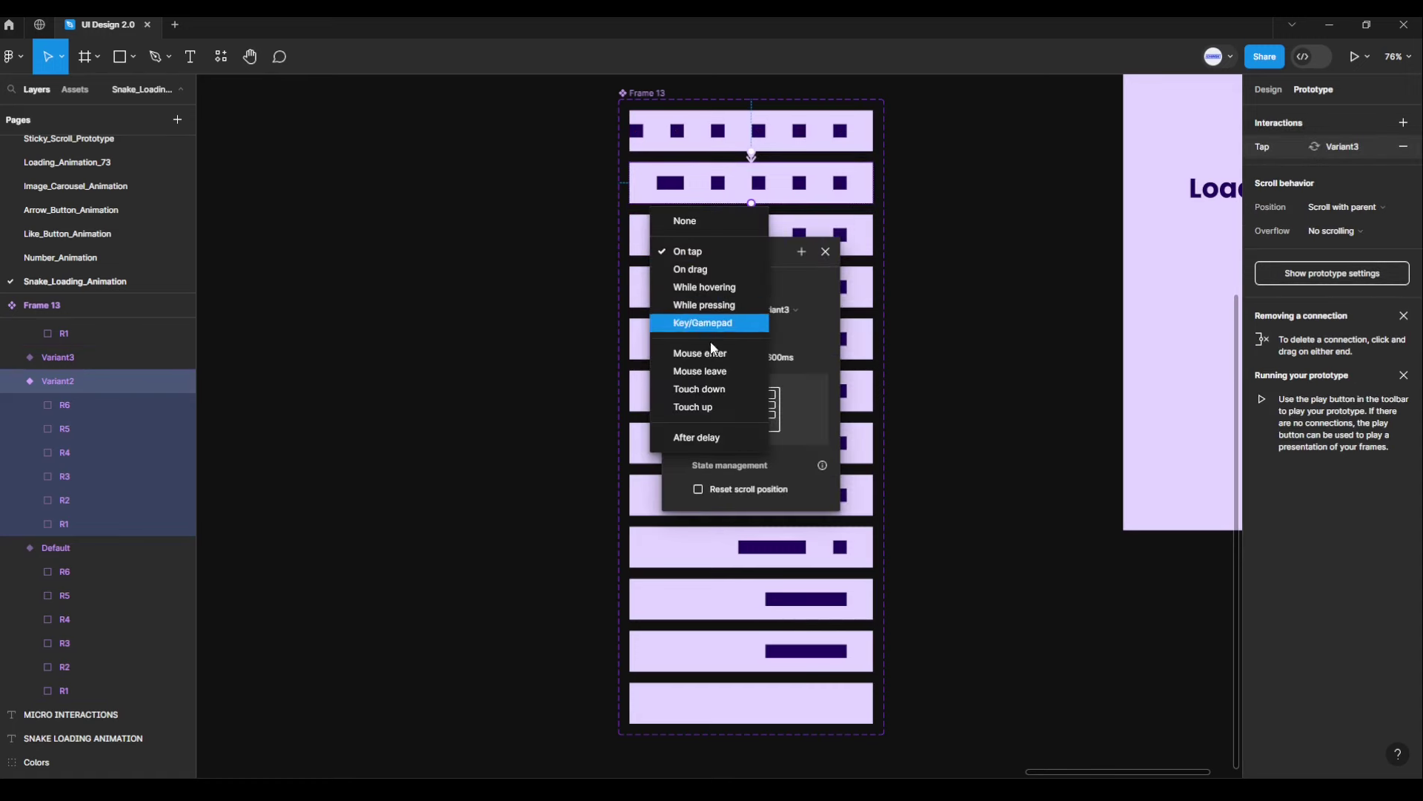
left_click(711, 430)
left_click(725, 282)
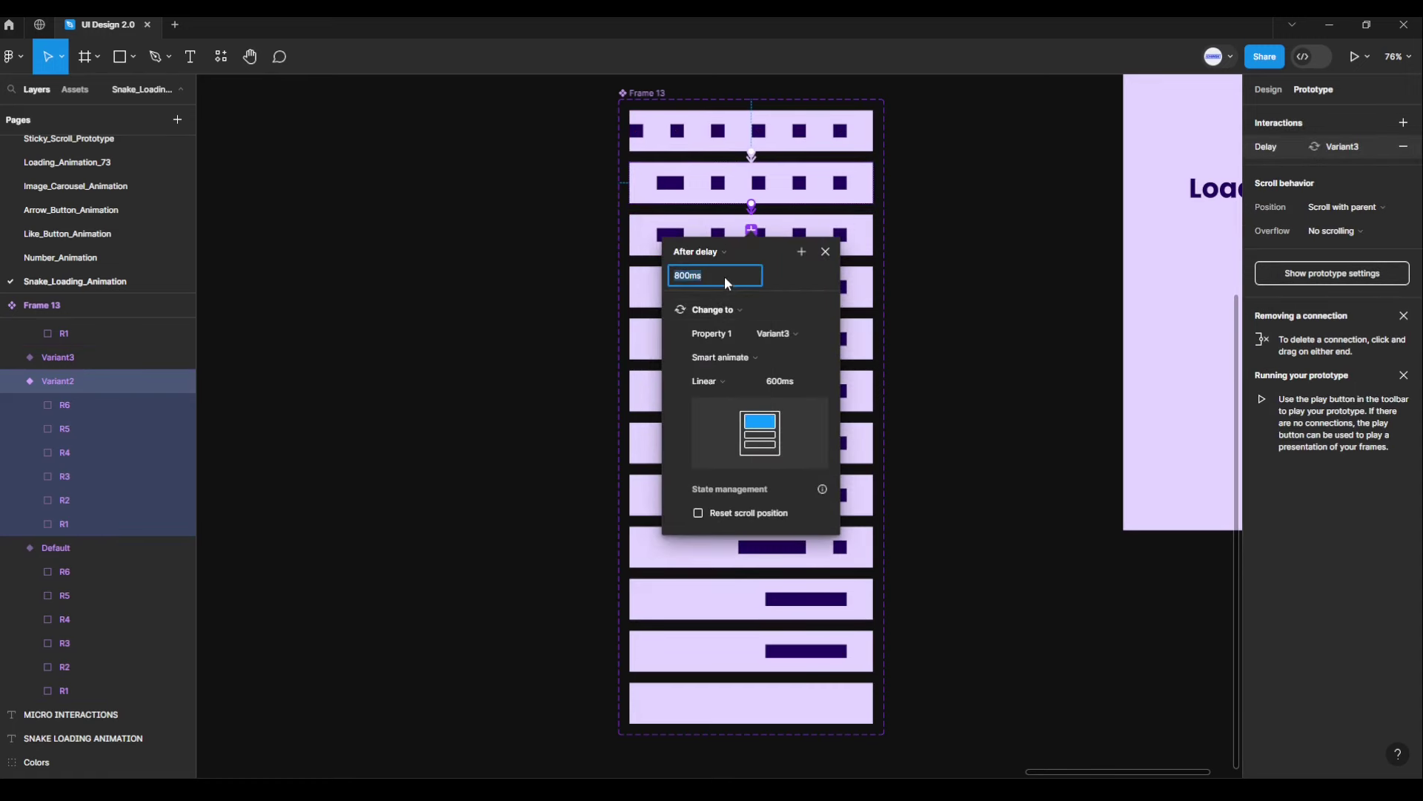
type("1")
key("Return")
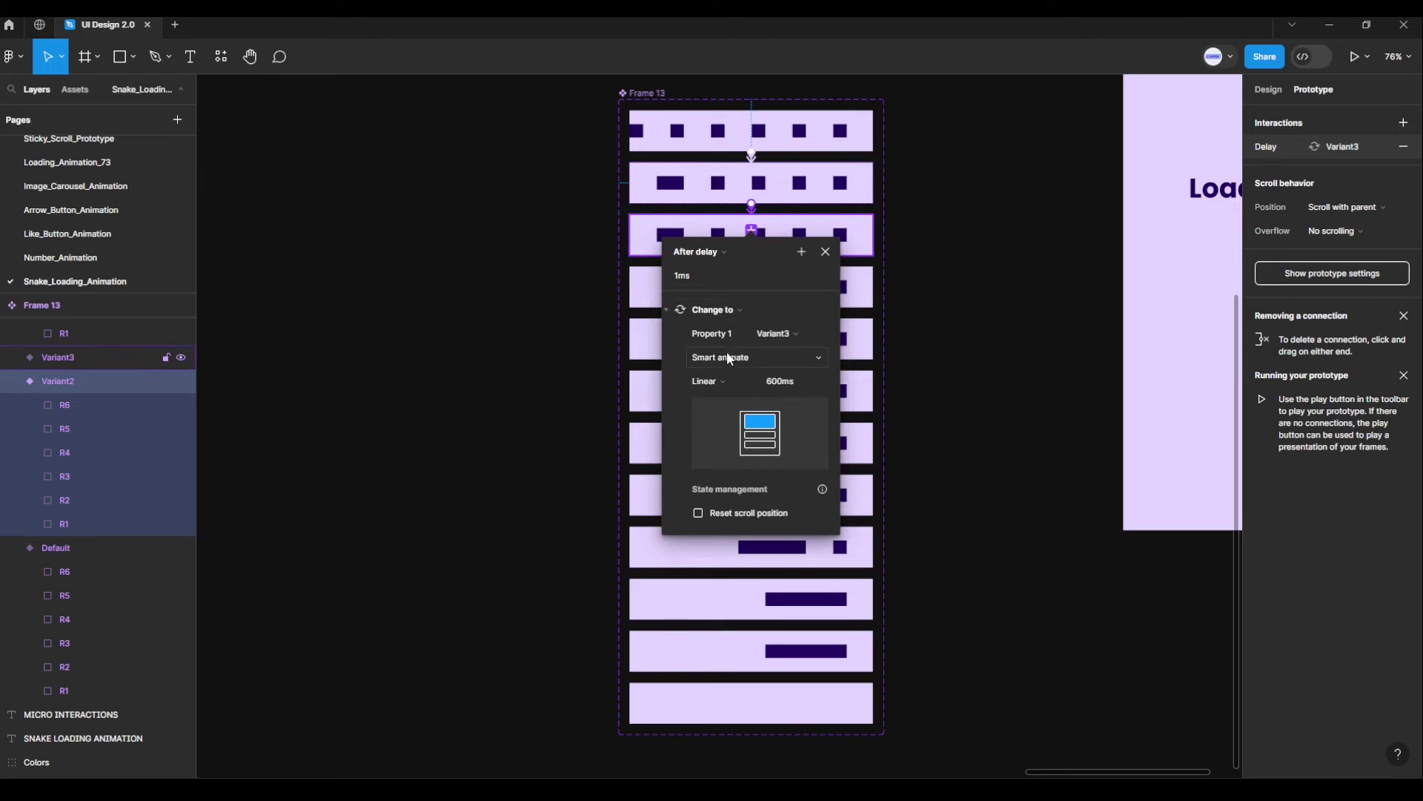
left_click(730, 359)
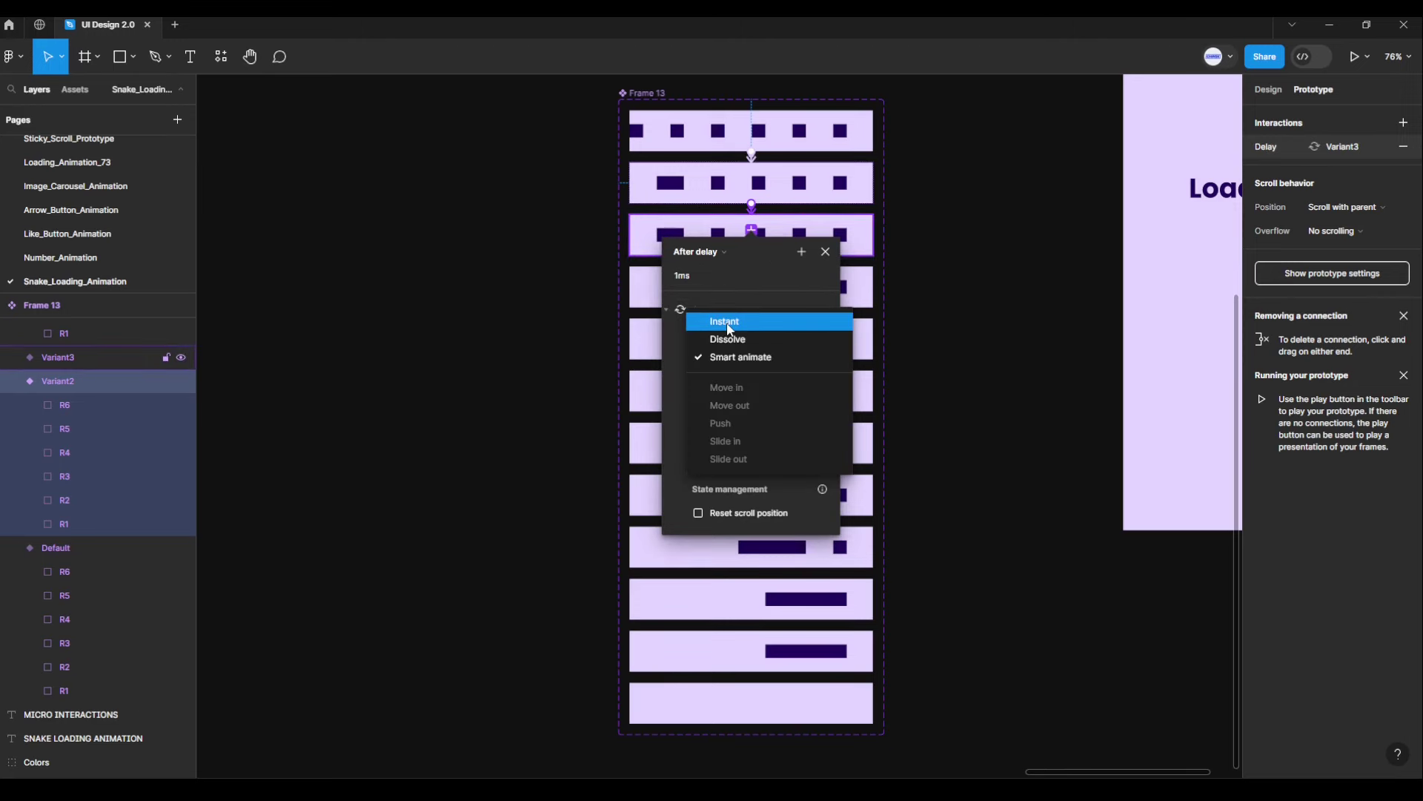
left_click(730, 324)
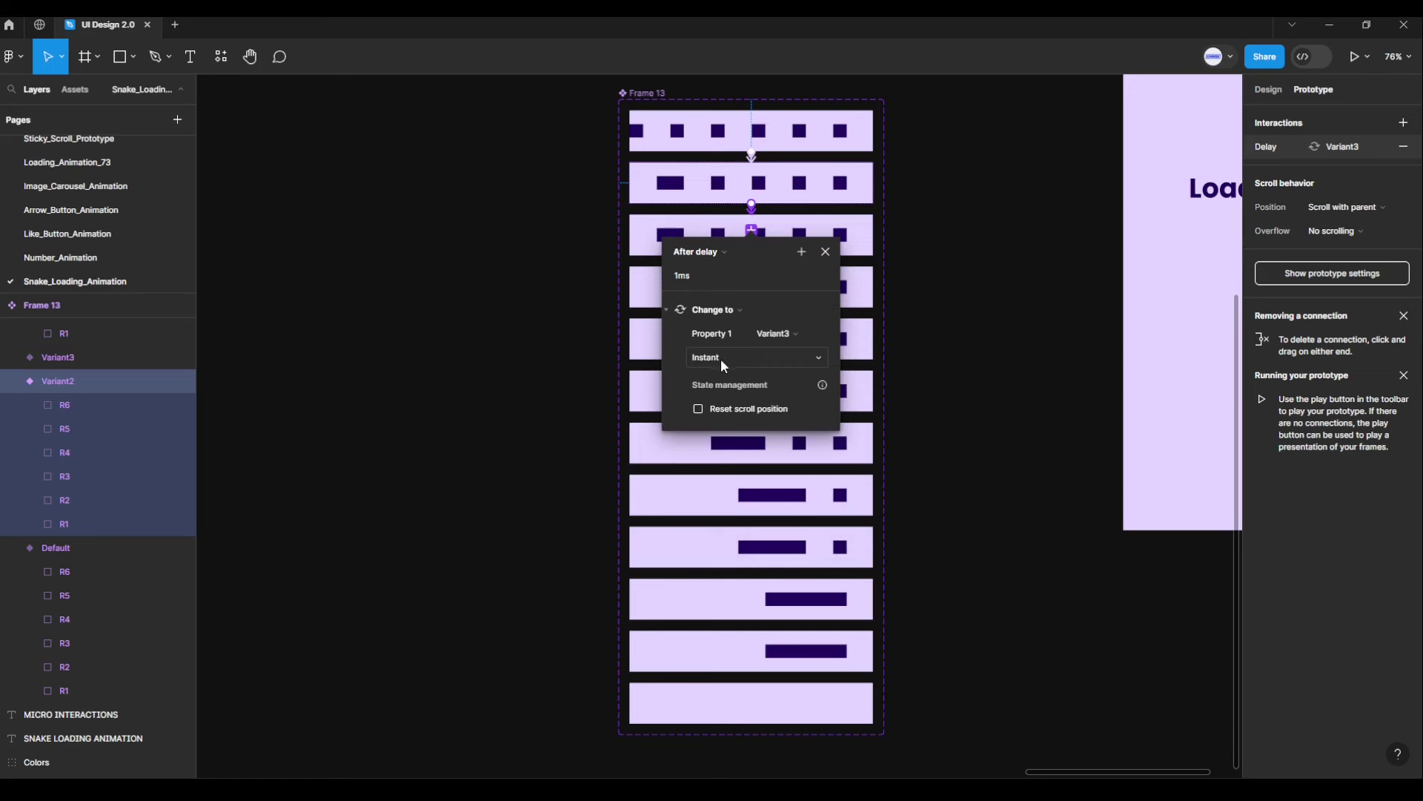
left_click(825, 252)
Step: Link Variant3 to Variant4 with an After delay trigger of 1 ms
left_click(866, 232)
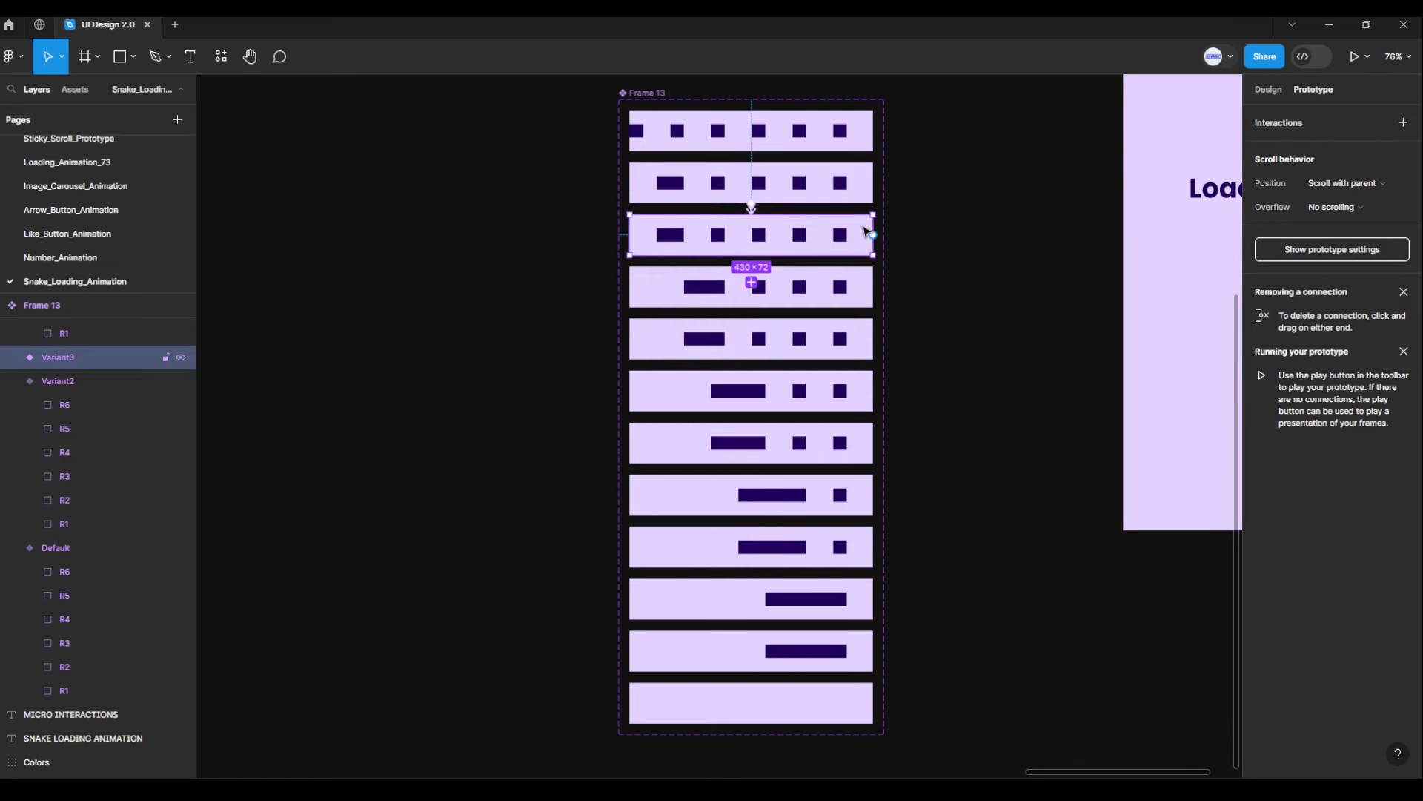
left_click_drag(873, 236, 814, 290)
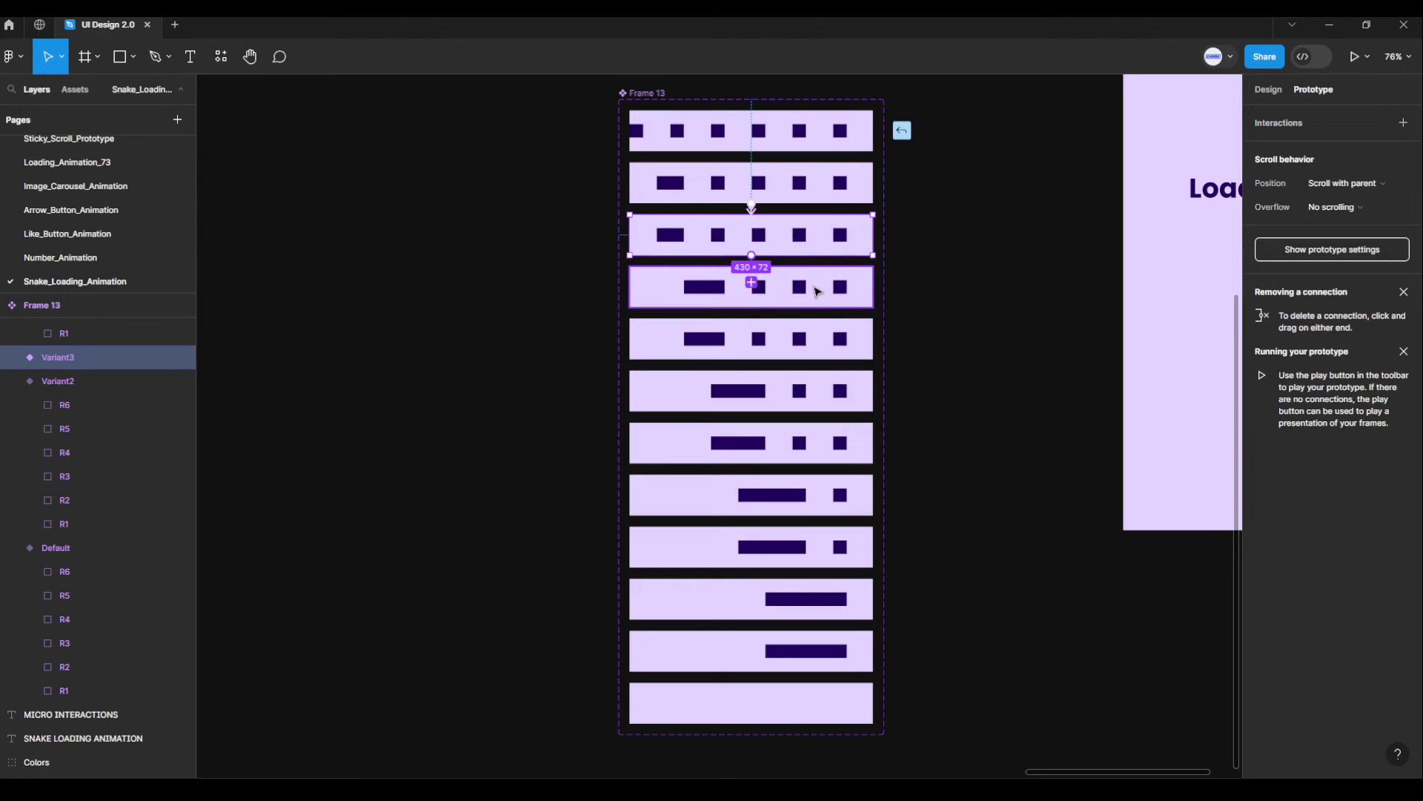
left_click(712, 305)
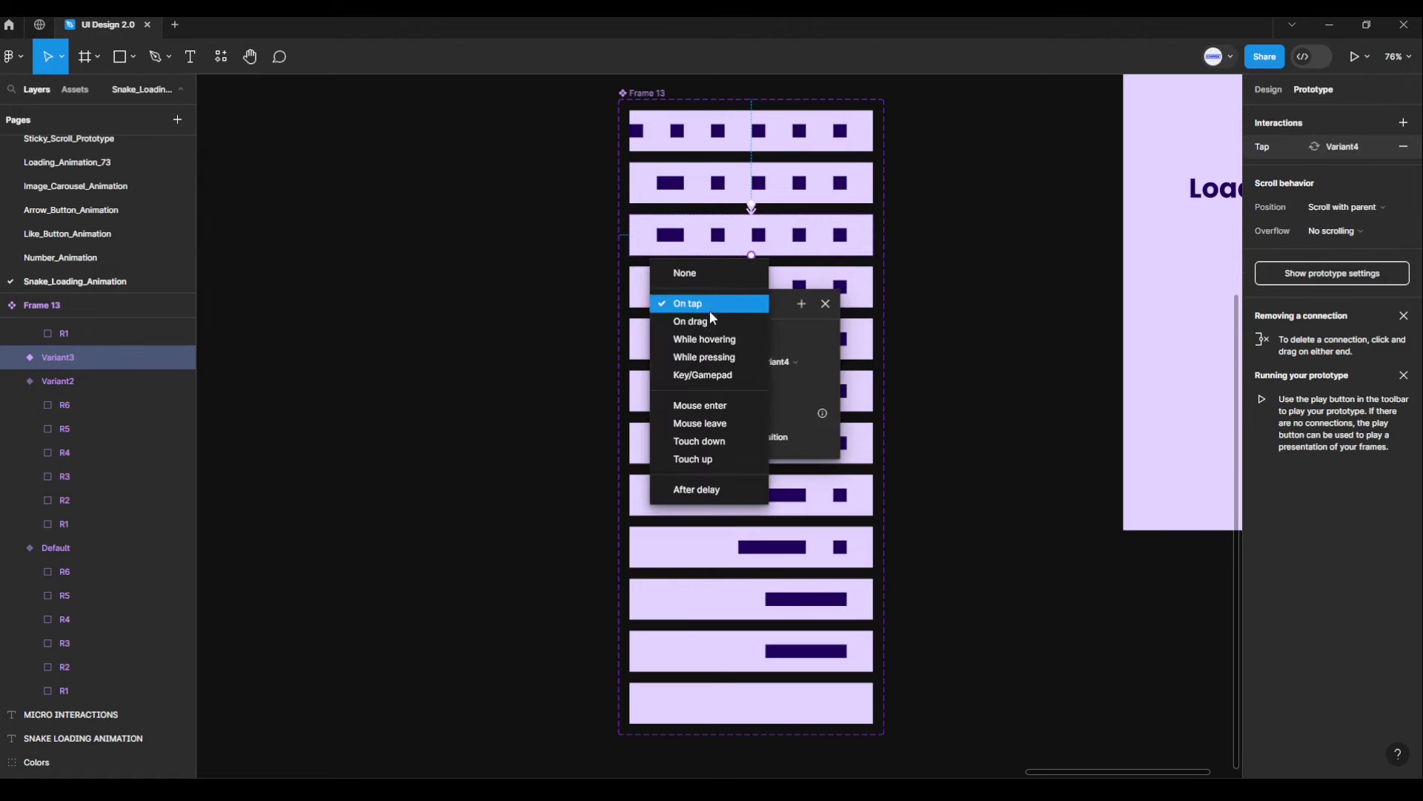
left_click(723, 490)
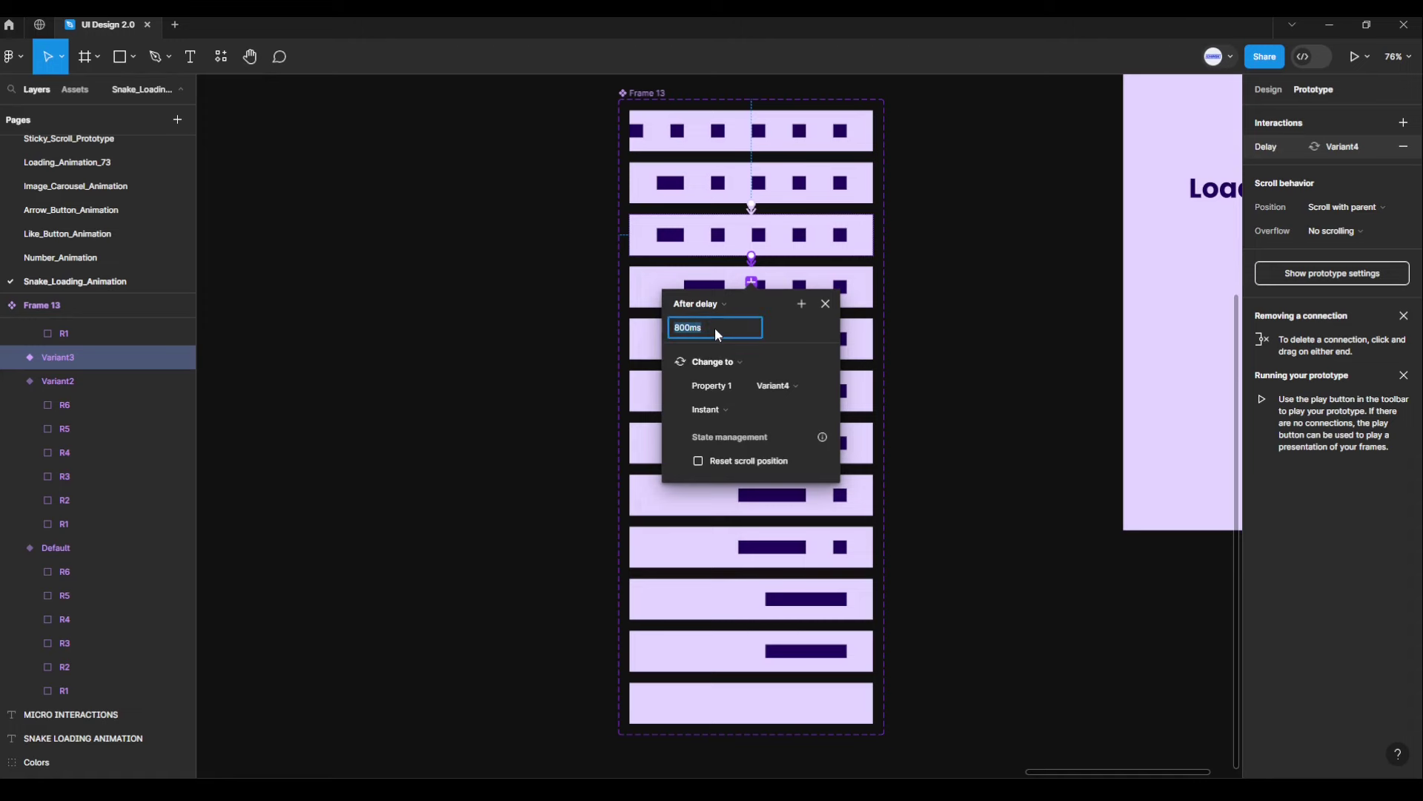
type("1")
key("Return")
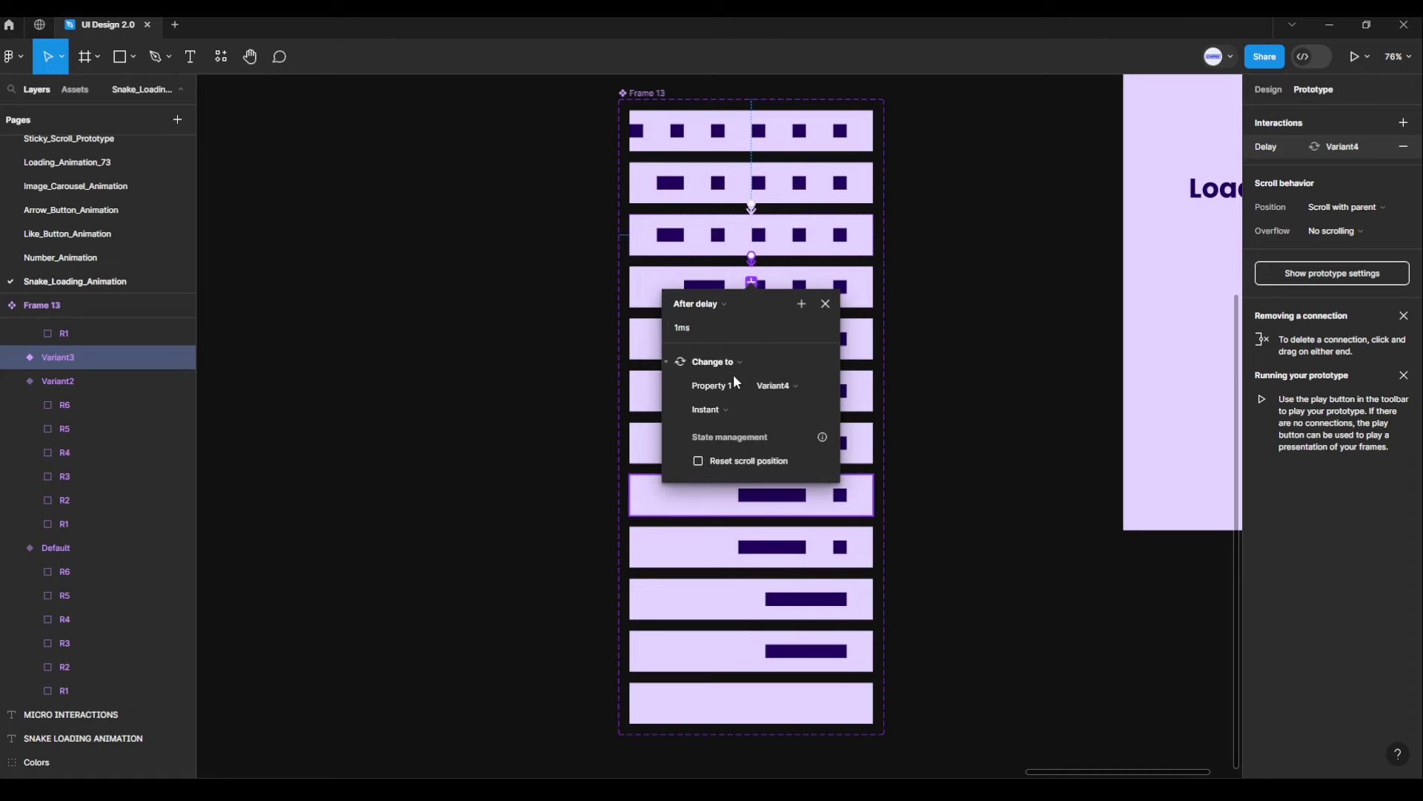
Step: Set the Variant3→Variant4 transition to Smart animate, Linear easing, 500 ms
left_click(734, 412)
left_click(745, 445)
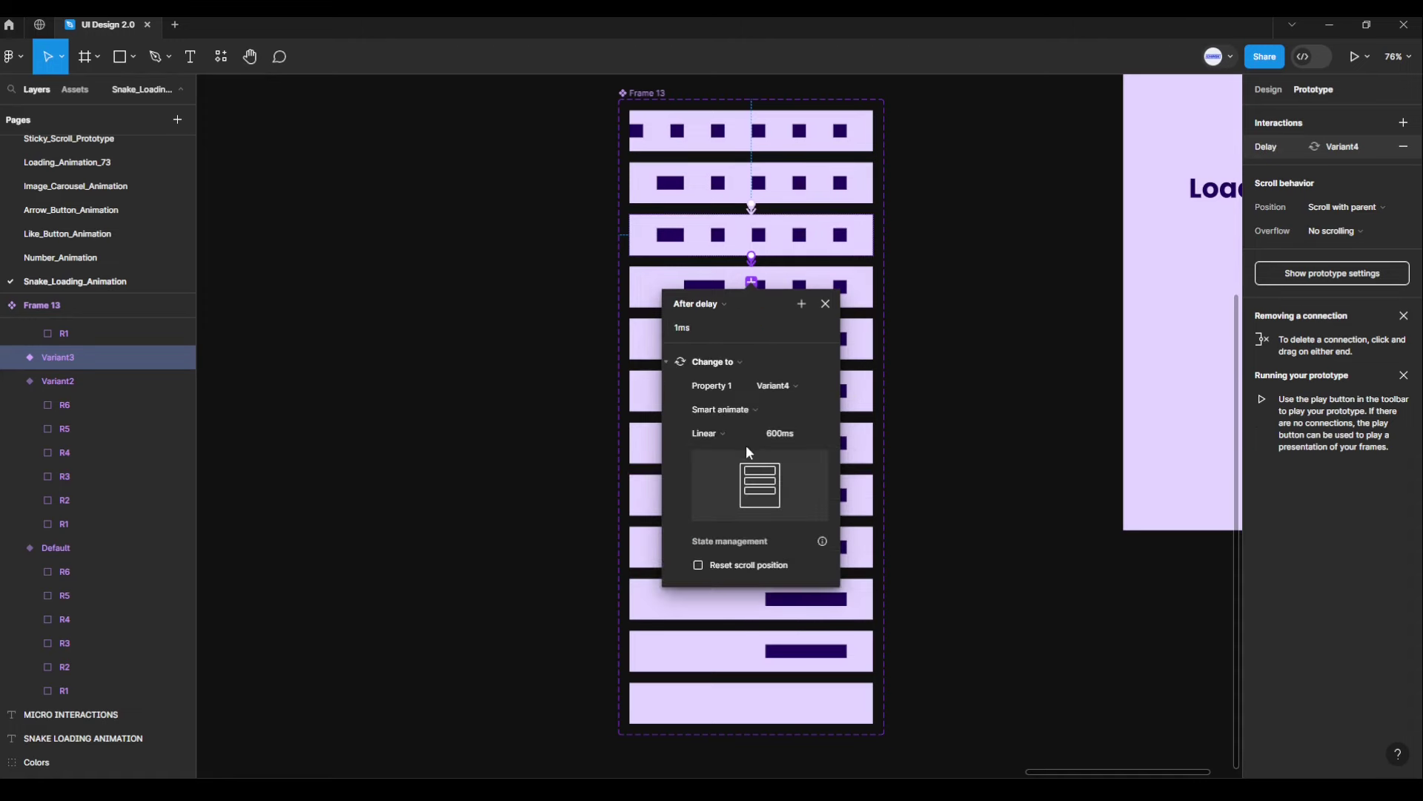
left_click(730, 435)
left_click(812, 433)
type("50")
type("0")
key("Return")
left_click(825, 304)
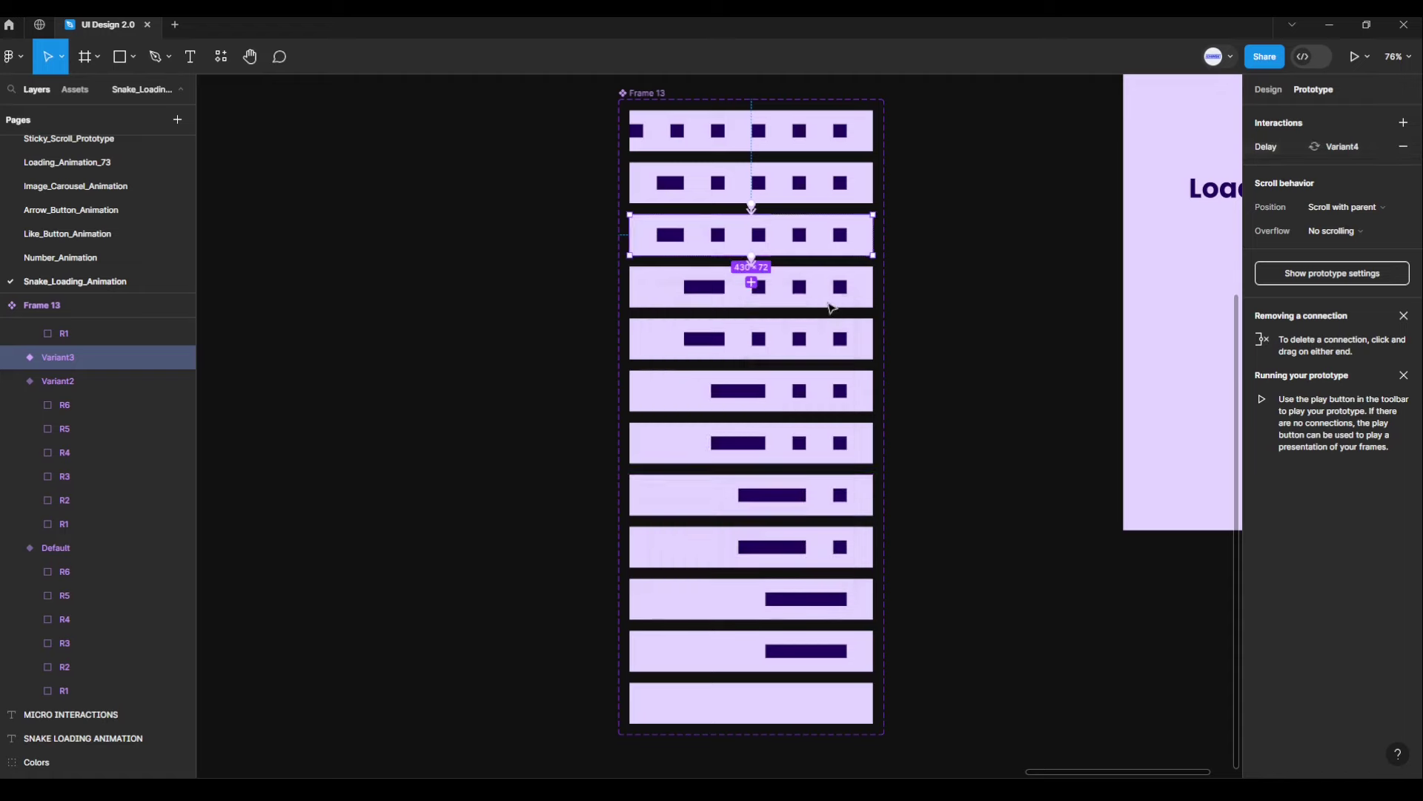
left_click(860, 296)
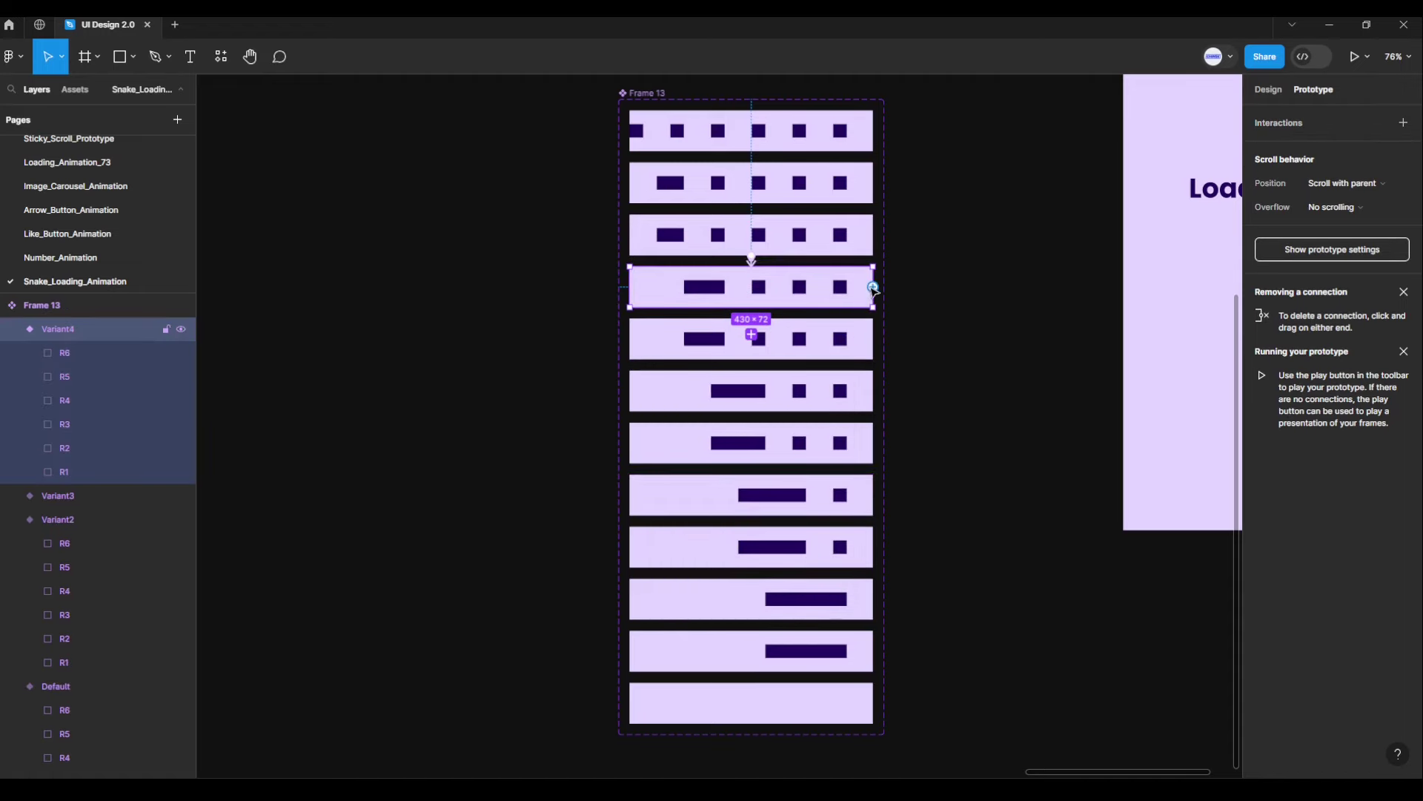
Step: Link Variant4 to Variant5 with an After delay 1 ms trigger and Instant transition
left_click_drag(873, 288, 819, 339)
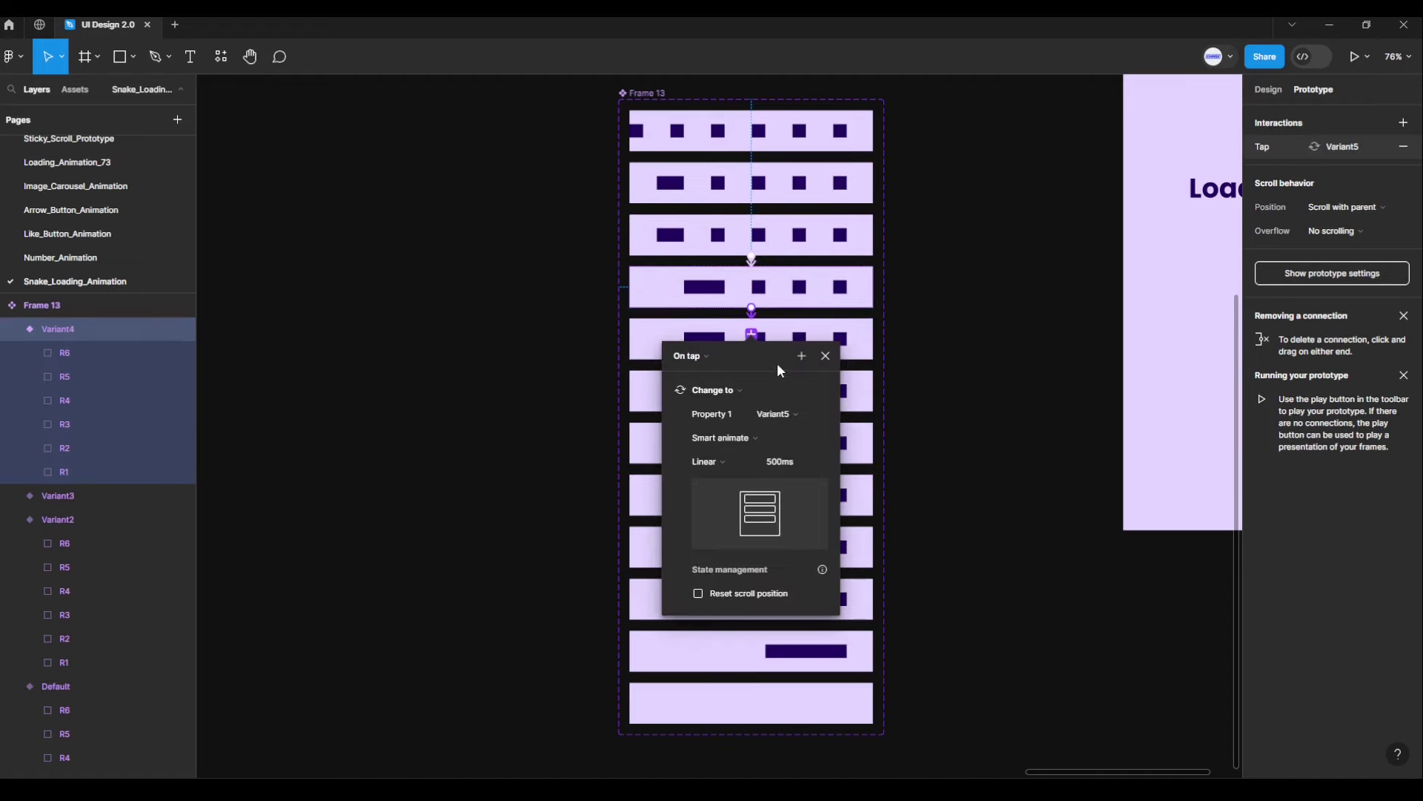
left_click(704, 357)
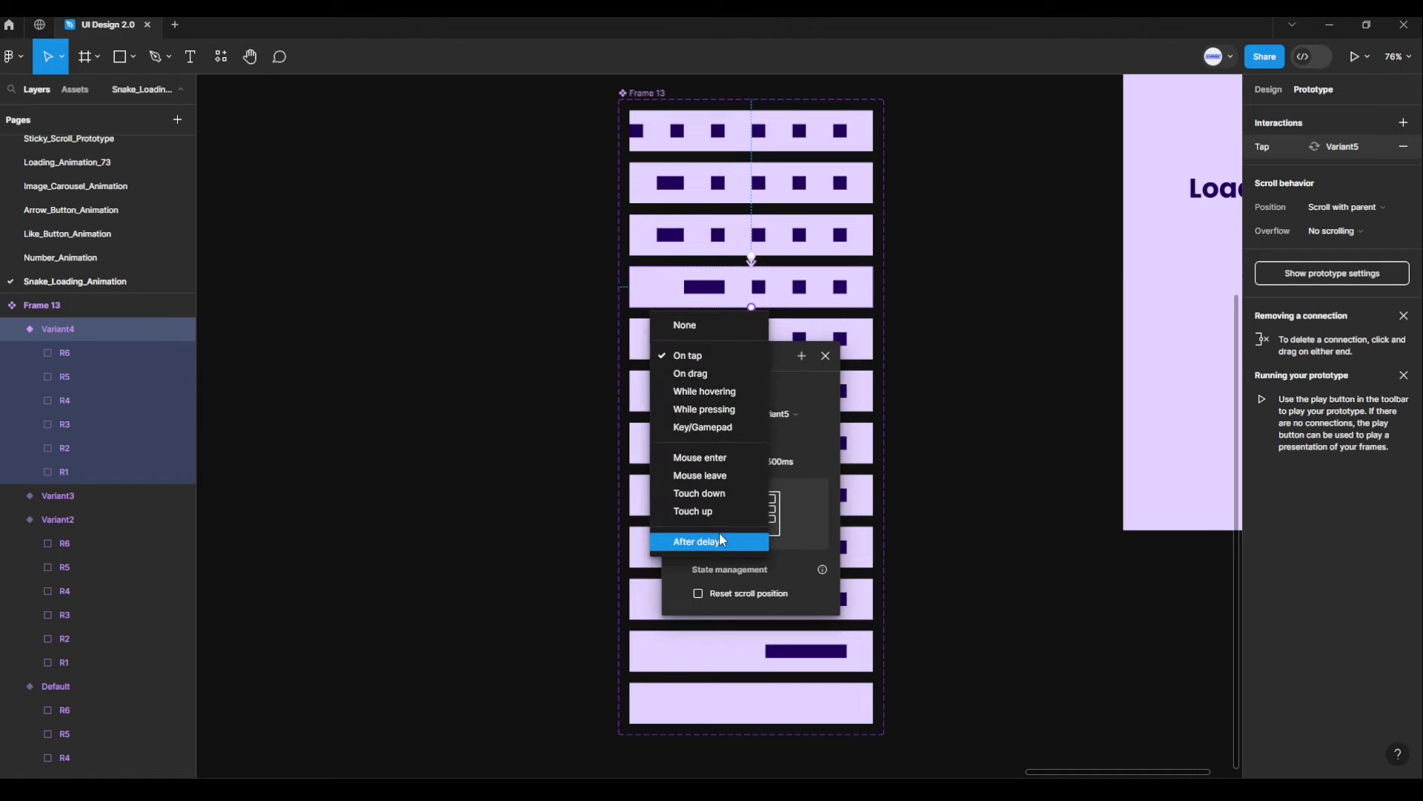
left_click(723, 543)
left_click(718, 383)
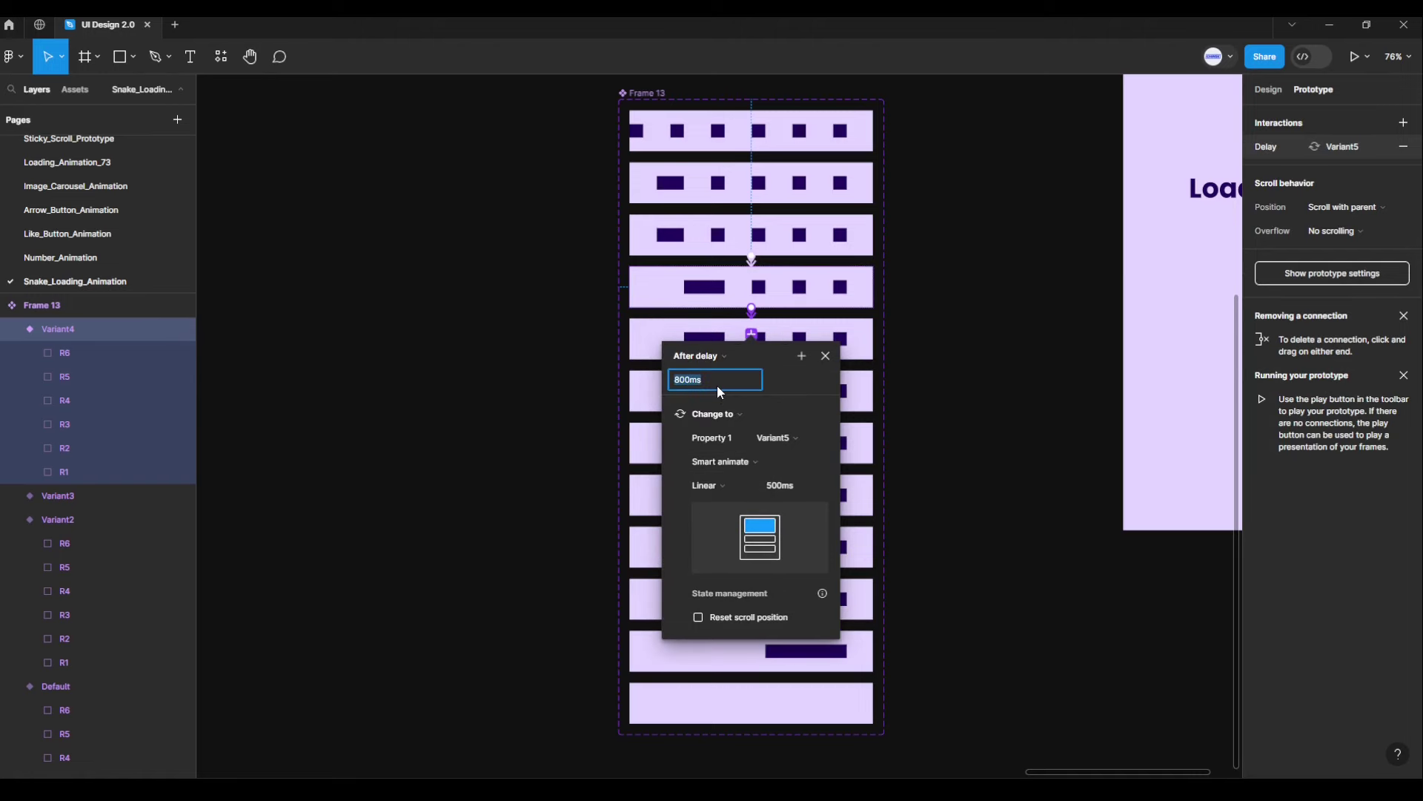
type("1")
key("Return")
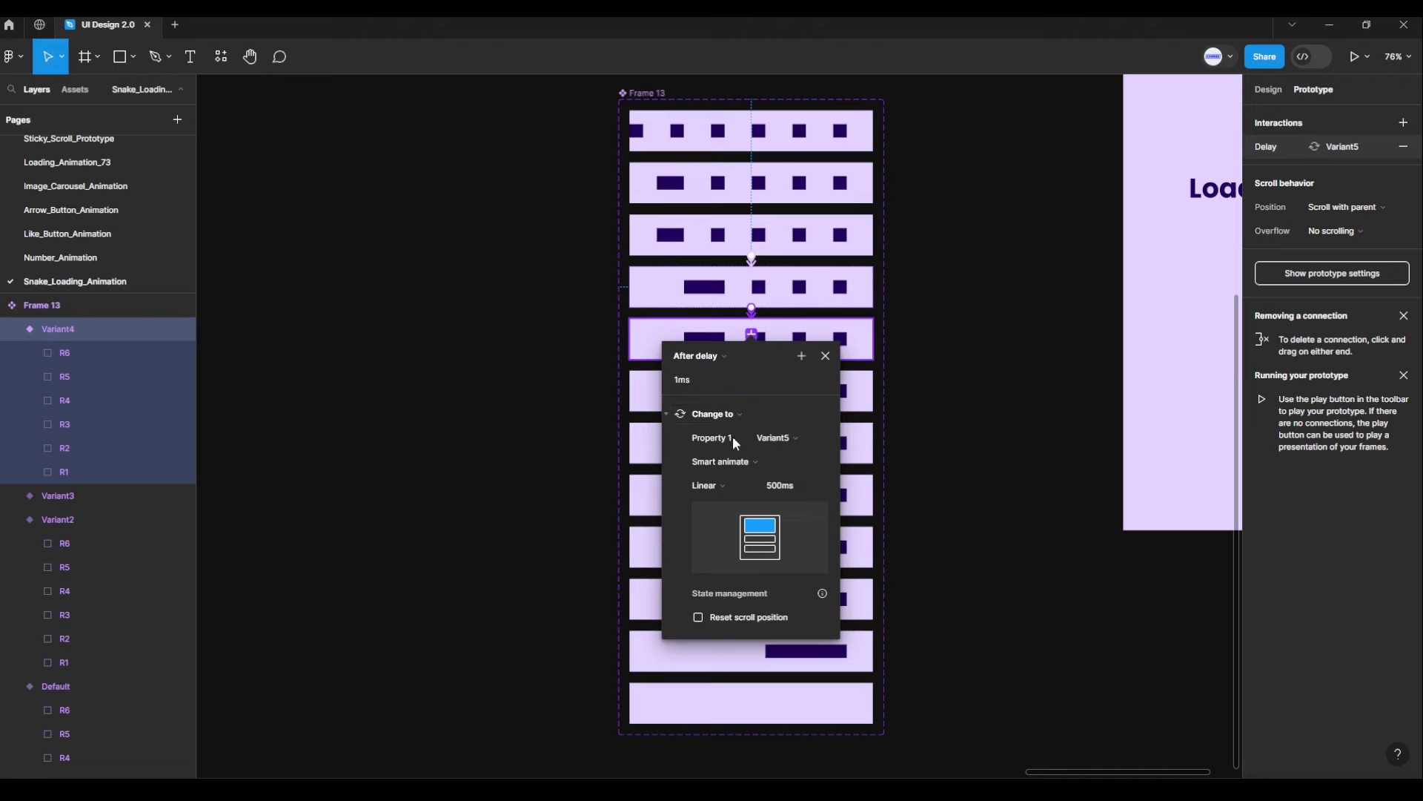
left_click(735, 460)
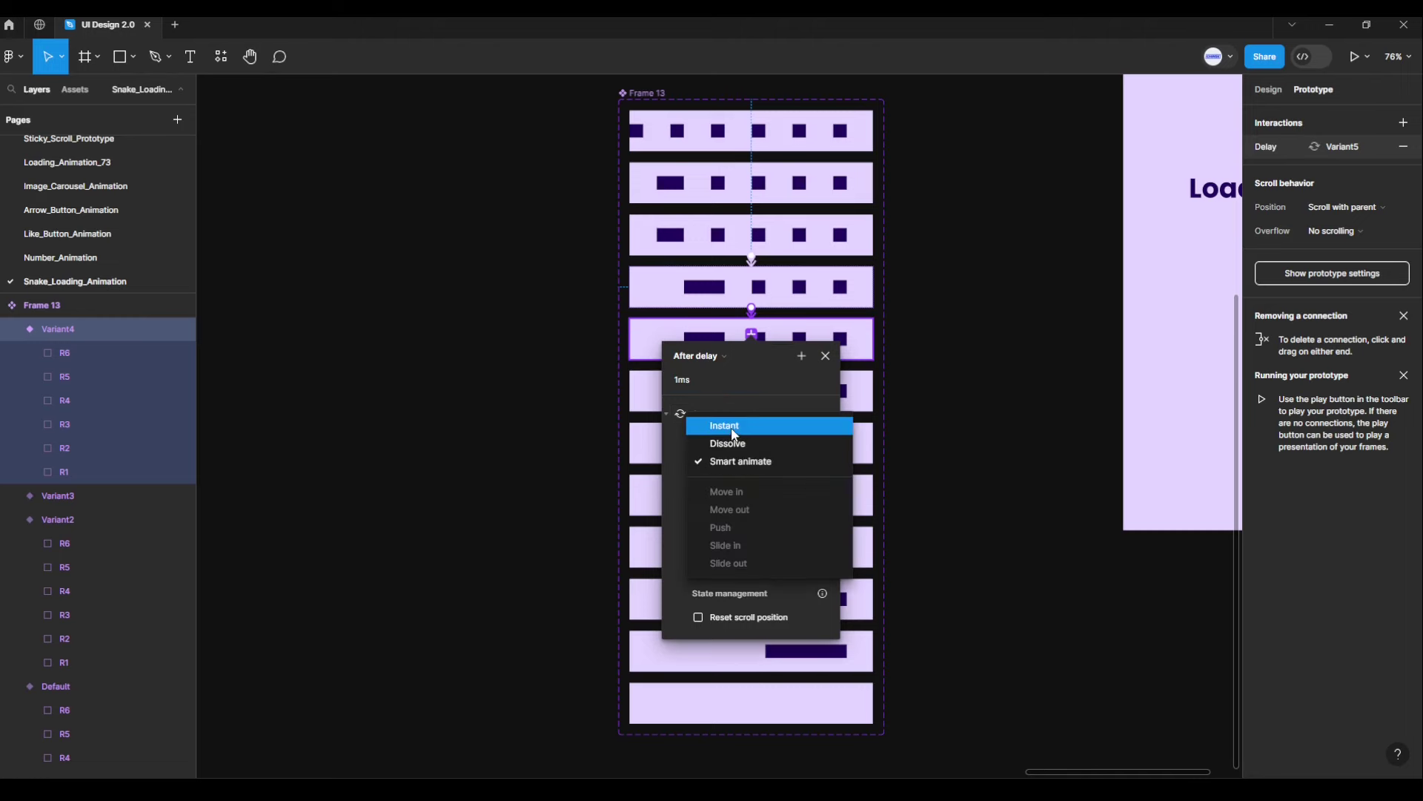
left_click(733, 427)
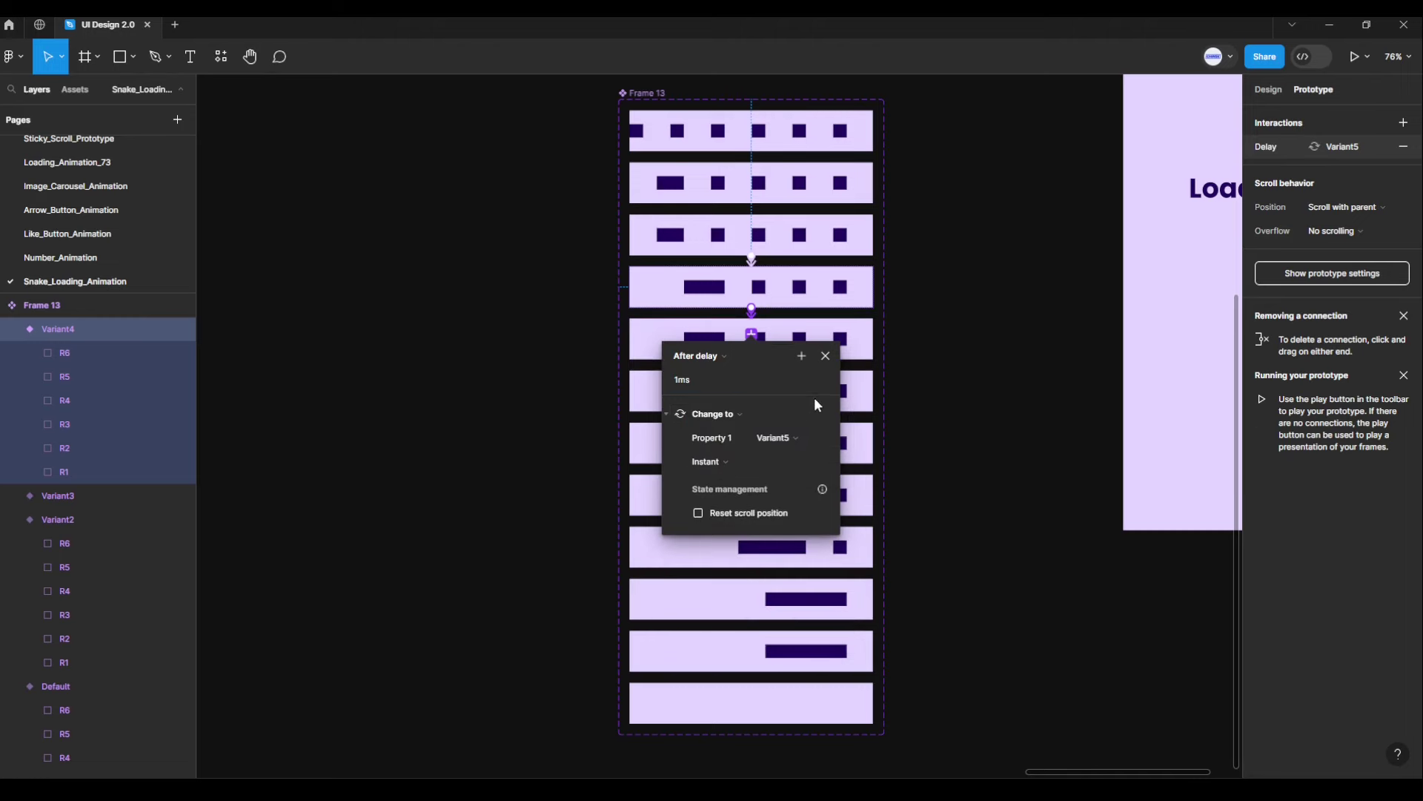
left_click(825, 357)
Step: Link Variant5 to Variant6 with an After delay trigger of 1 ms
left_click(835, 356)
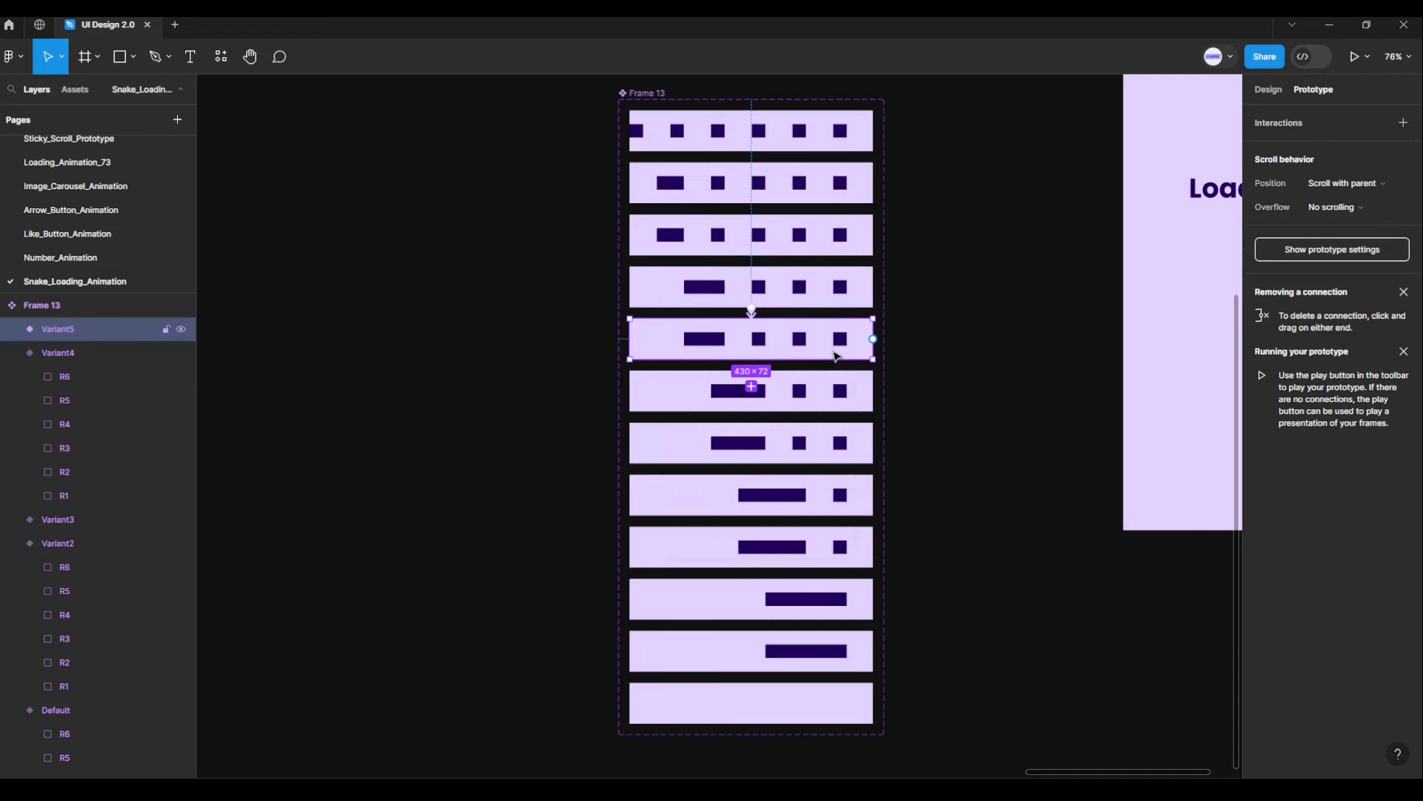
left_click_drag(873, 339, 751, 382)
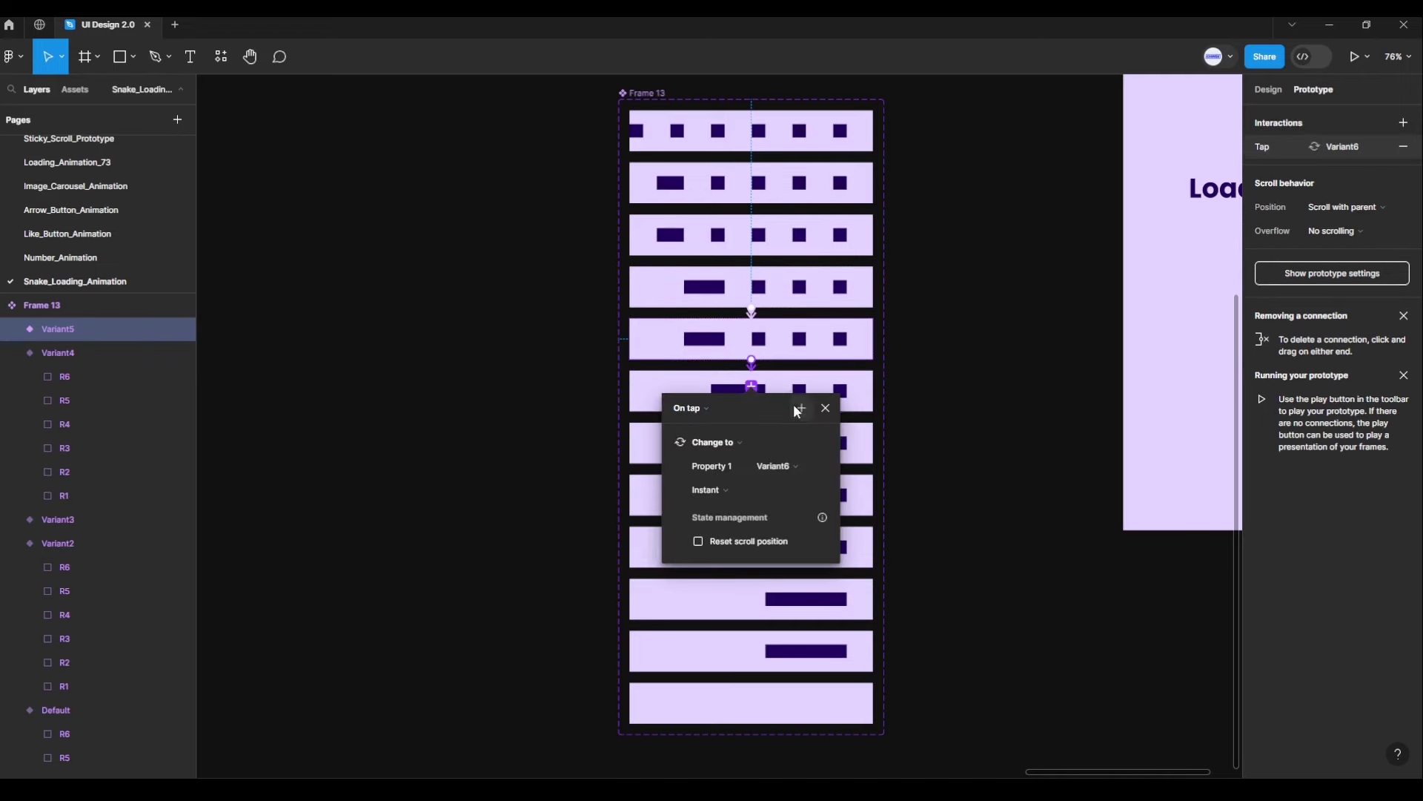
left_click(714, 411)
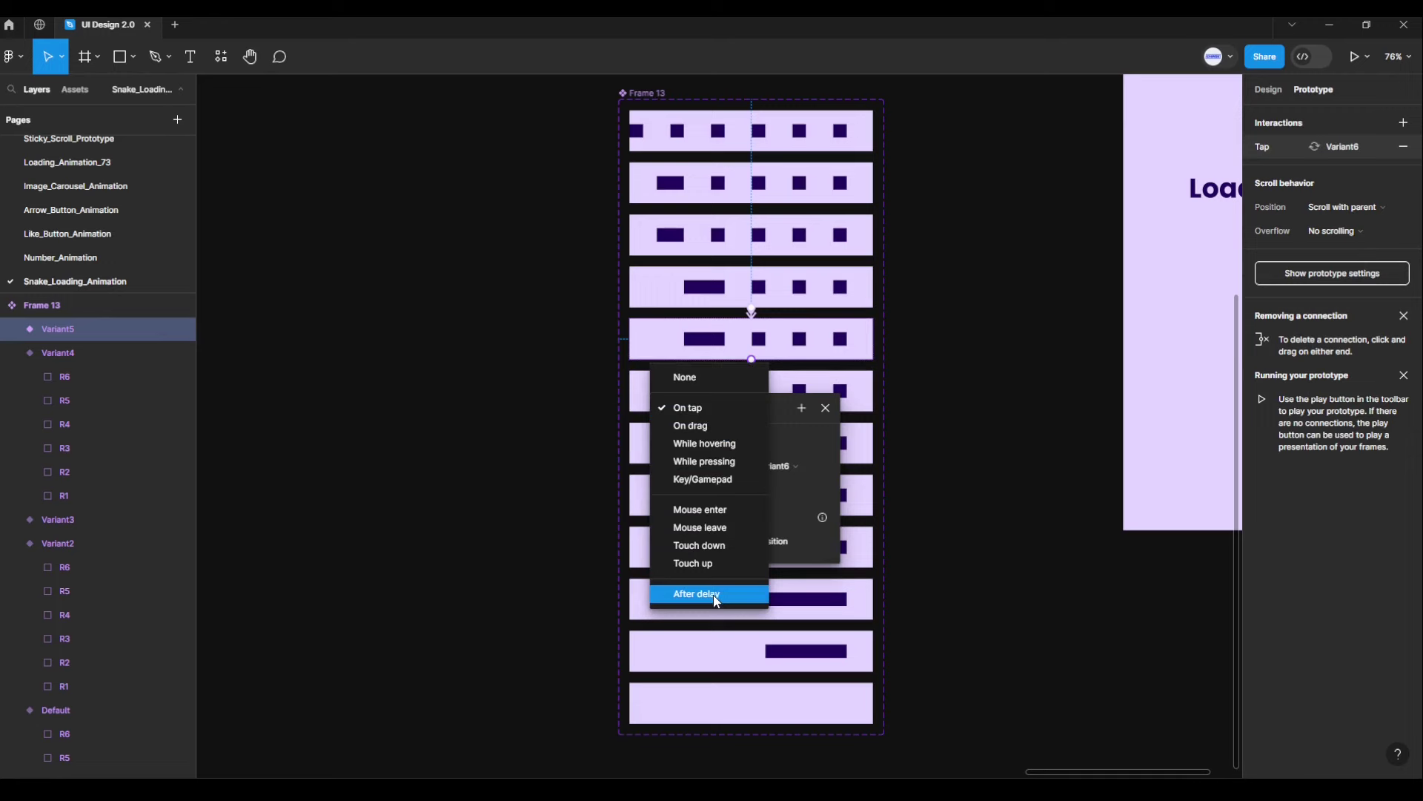
left_click(713, 595)
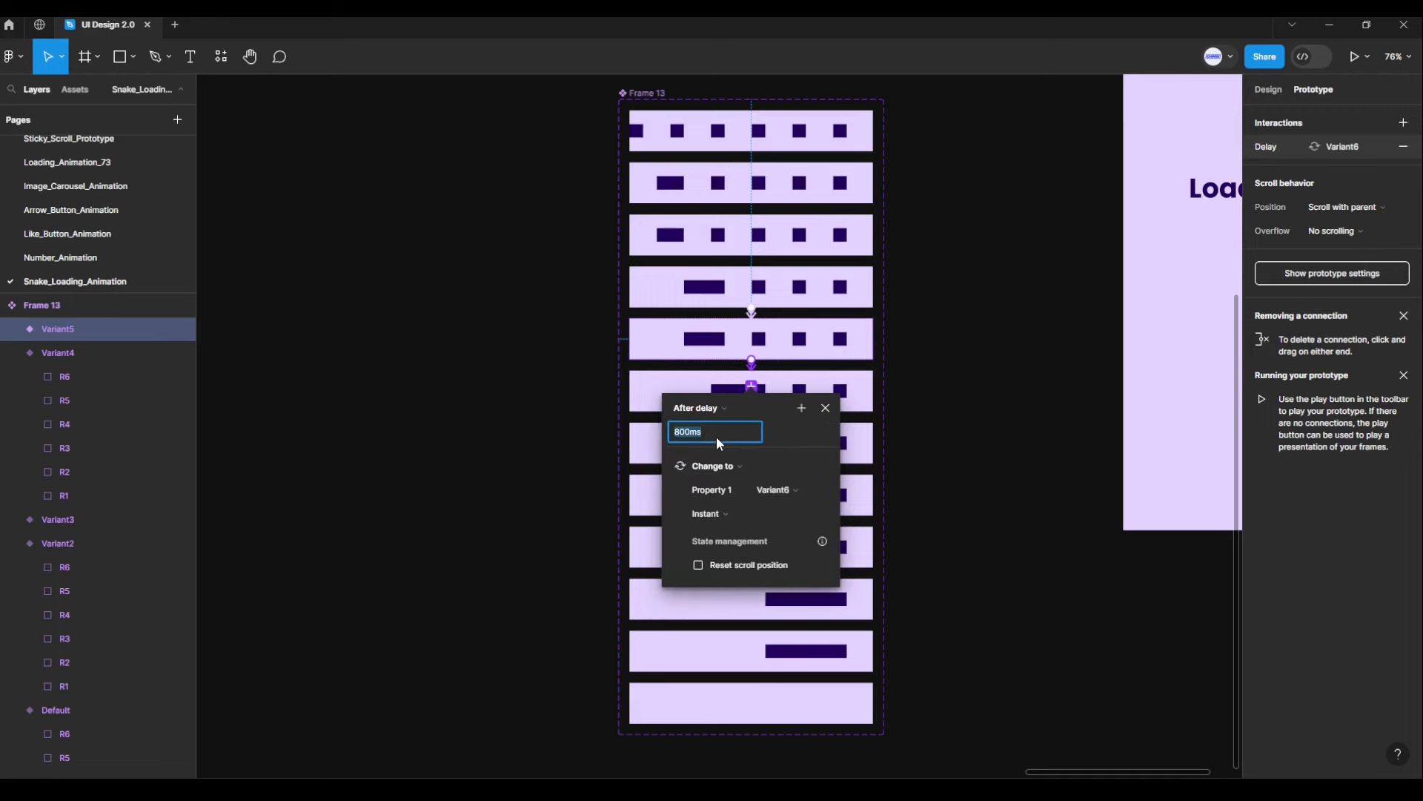
type("1")
key("Return")
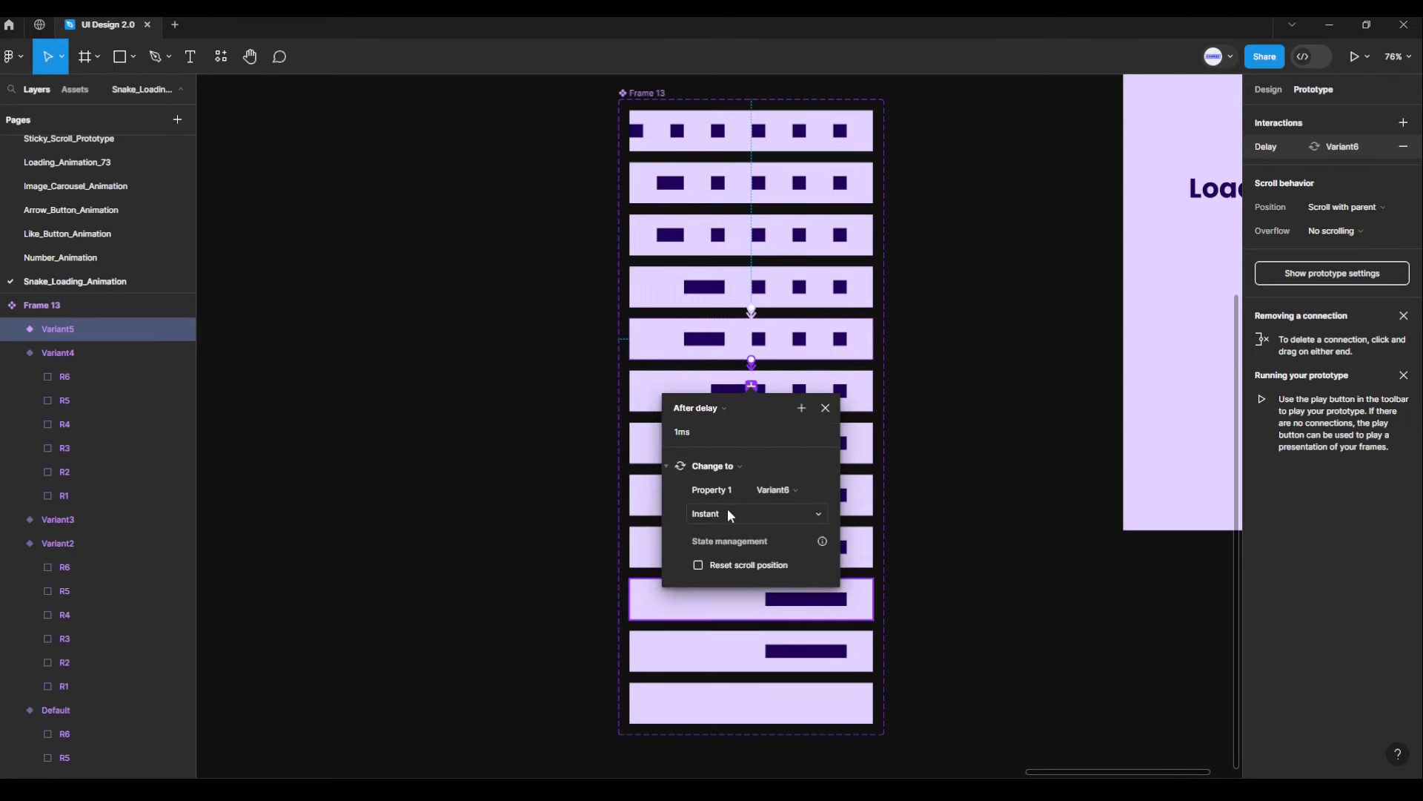
Step: Set the Variant5→Variant6 transition to Smart animate, Linear easing, 400 ms
left_click(729, 514)
left_click(749, 550)
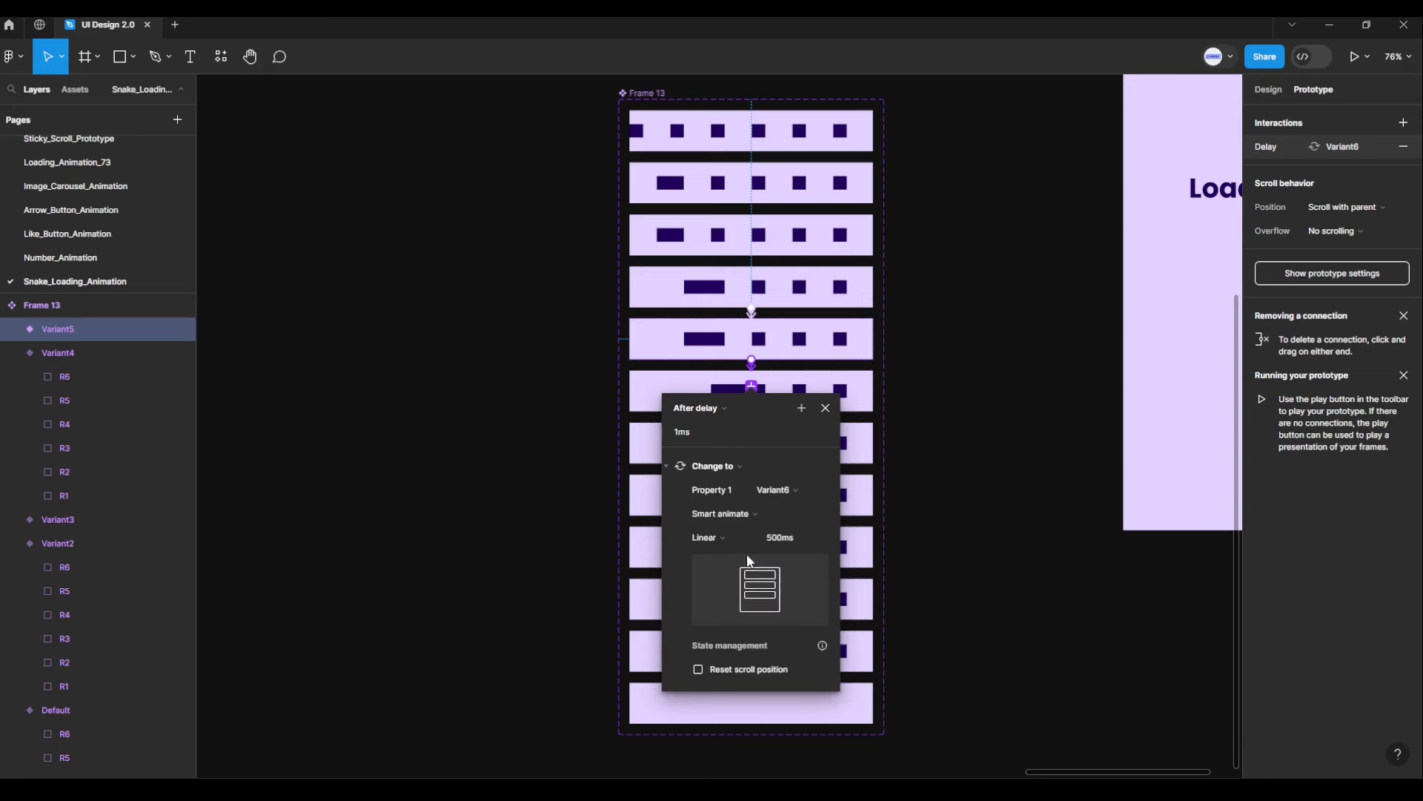
left_click(734, 542)
left_click(732, 523)
left_click(806, 540)
type("400")
key("Return")
left_click(825, 408)
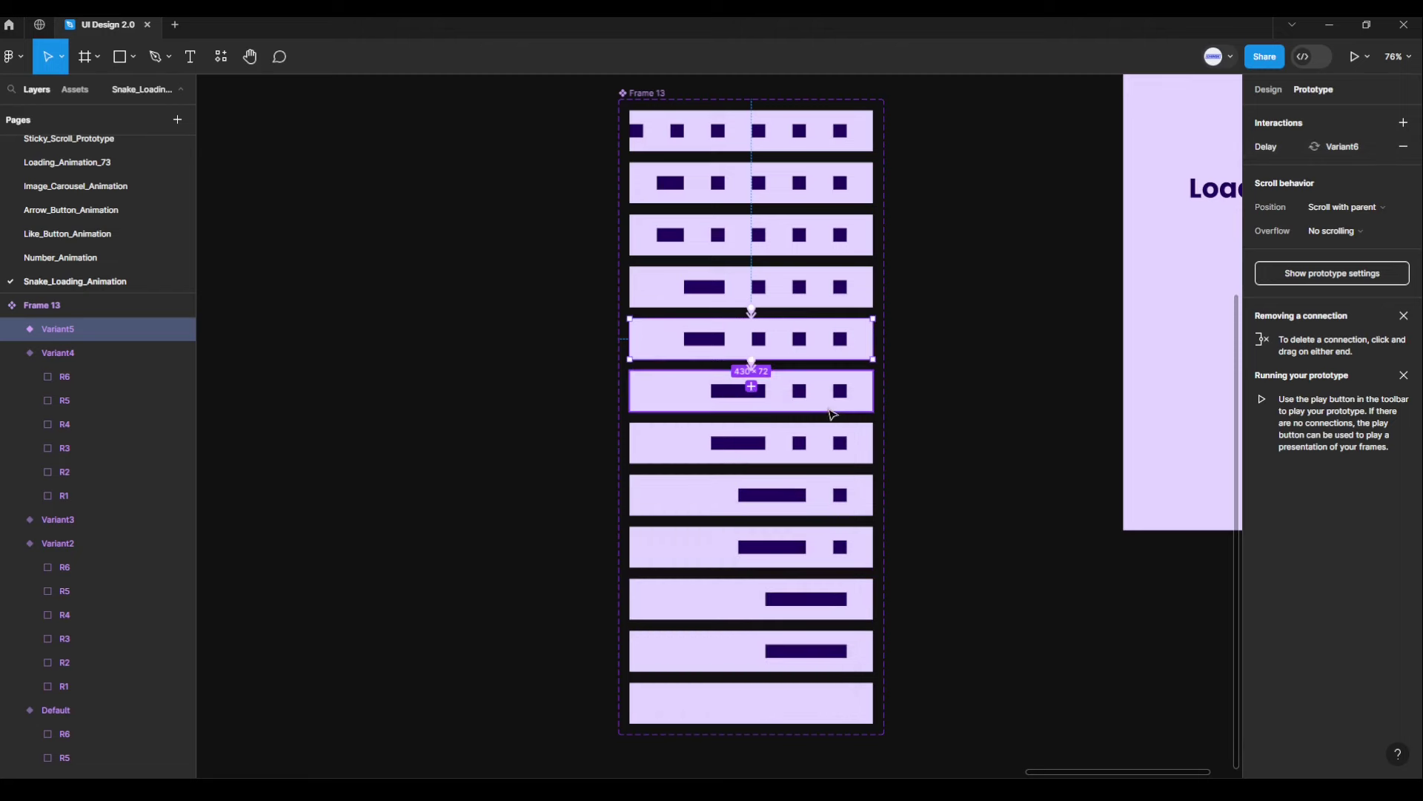
left_click(664, 393)
Step: Link Variant6 to Variant7 with an After delay 1 ms trigger and Instant transition
scroll(754, 436, "up", 2)
scroll(757, 442, "up", 2)
scroll(771, 430, "up", 1)
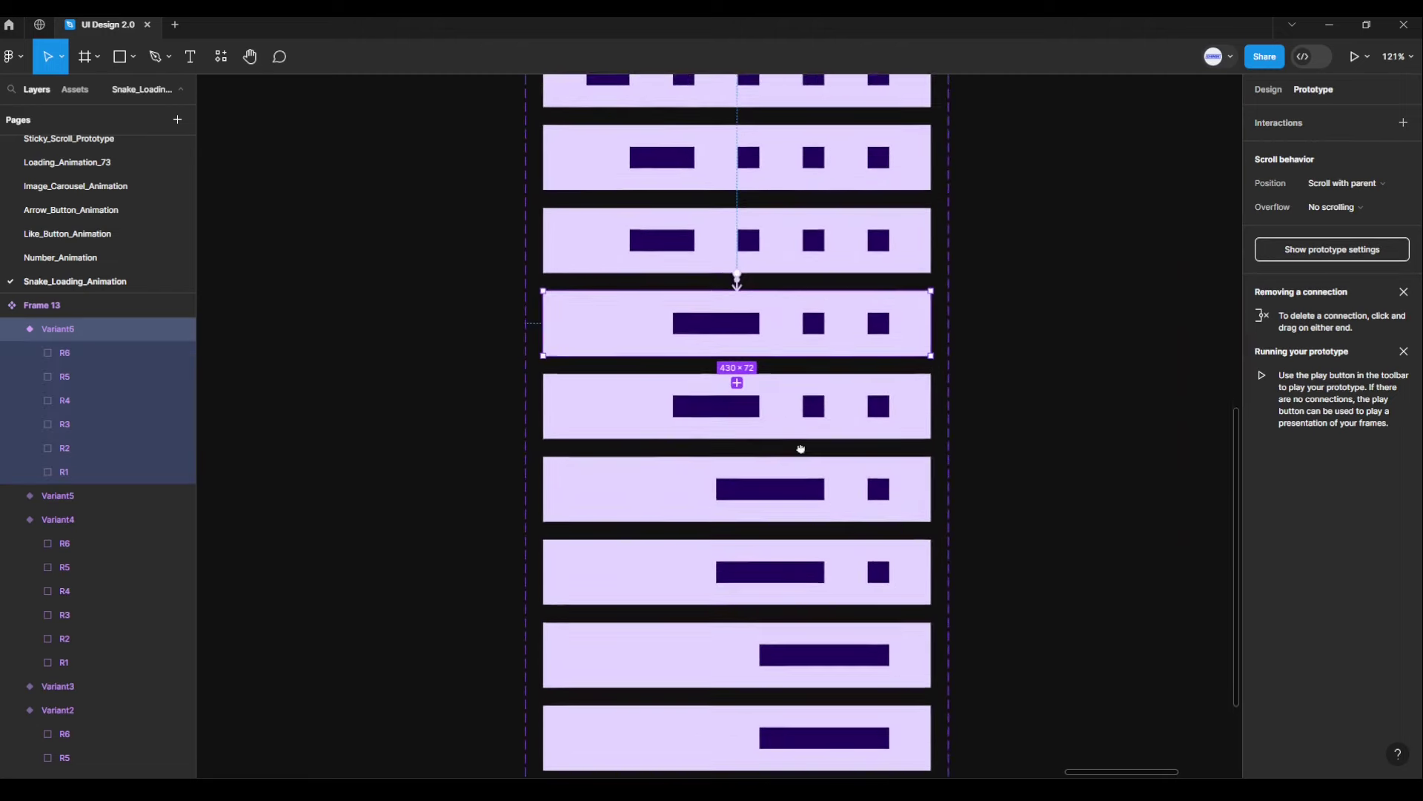
left_click_drag(800, 448, 811, 307)
mouse_move(940, 178)
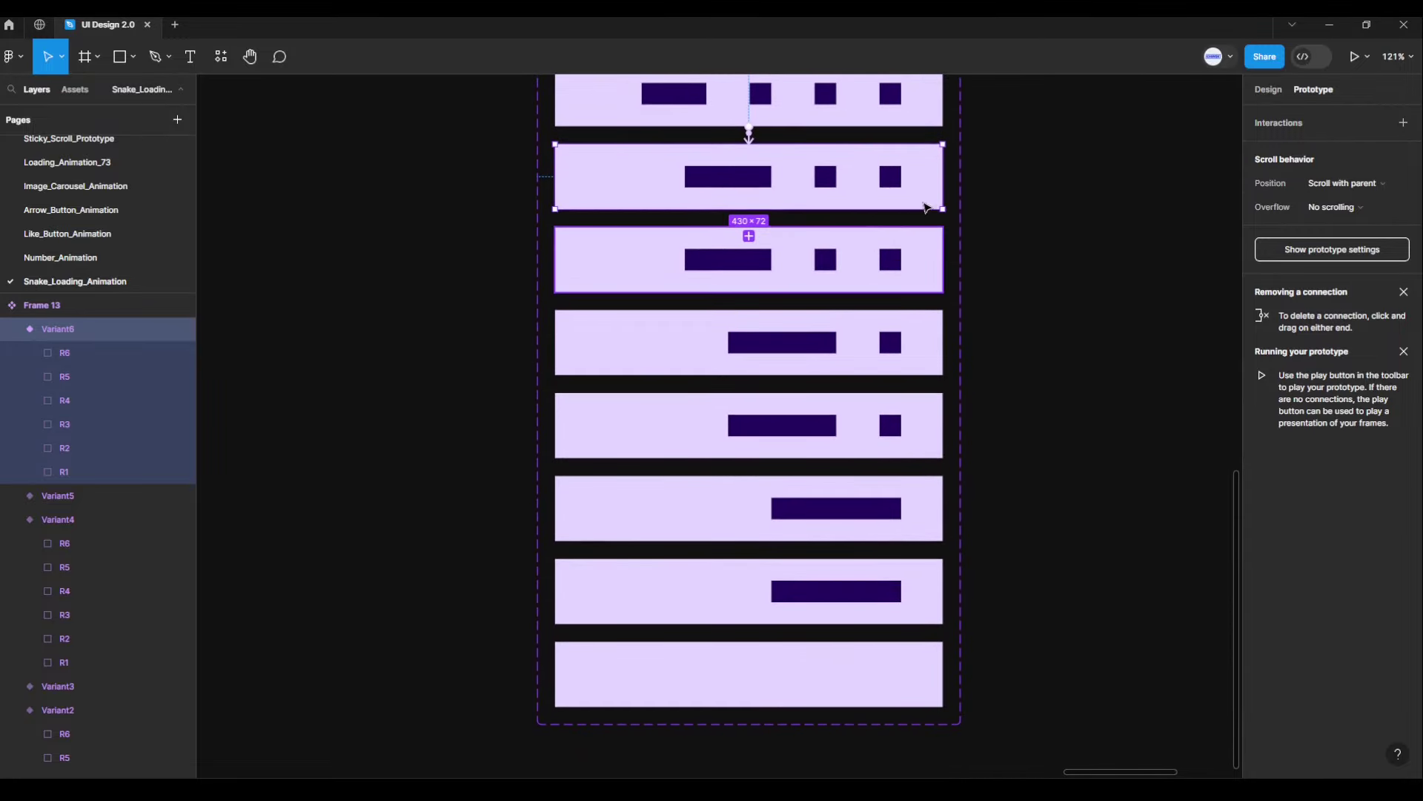
left_click_drag(943, 178, 785, 247)
left_click(704, 265)
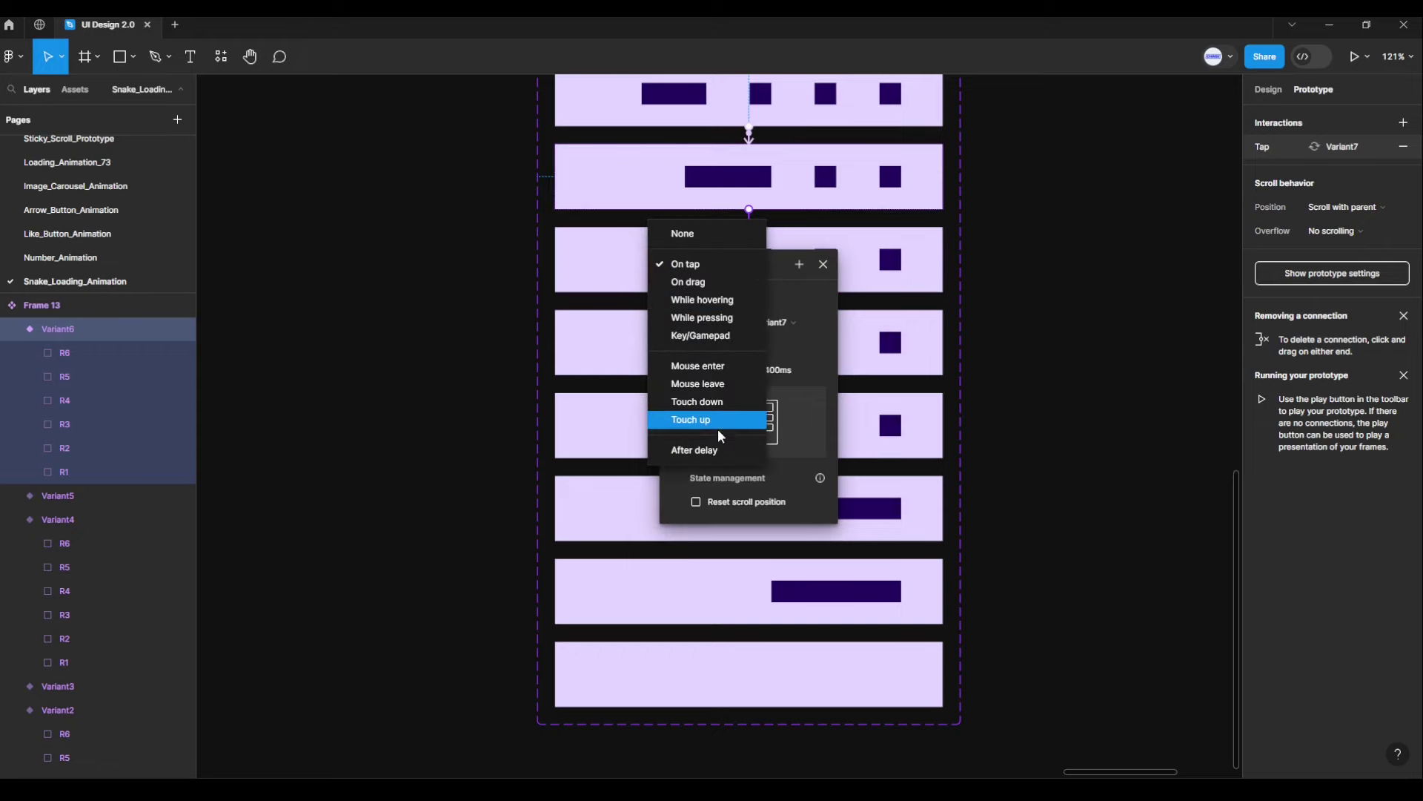
left_click(719, 450)
left_click(725, 292)
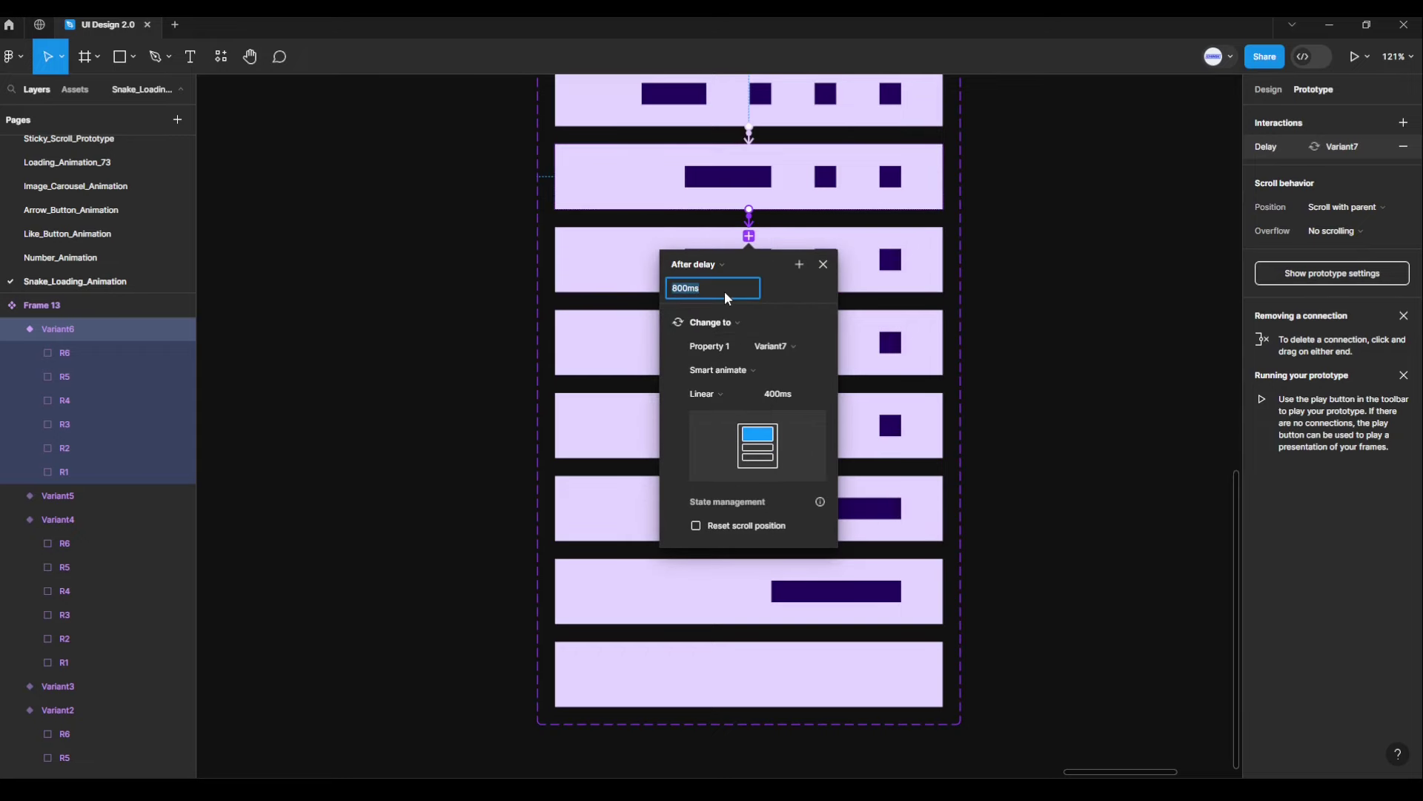
type("1")
key("Return")
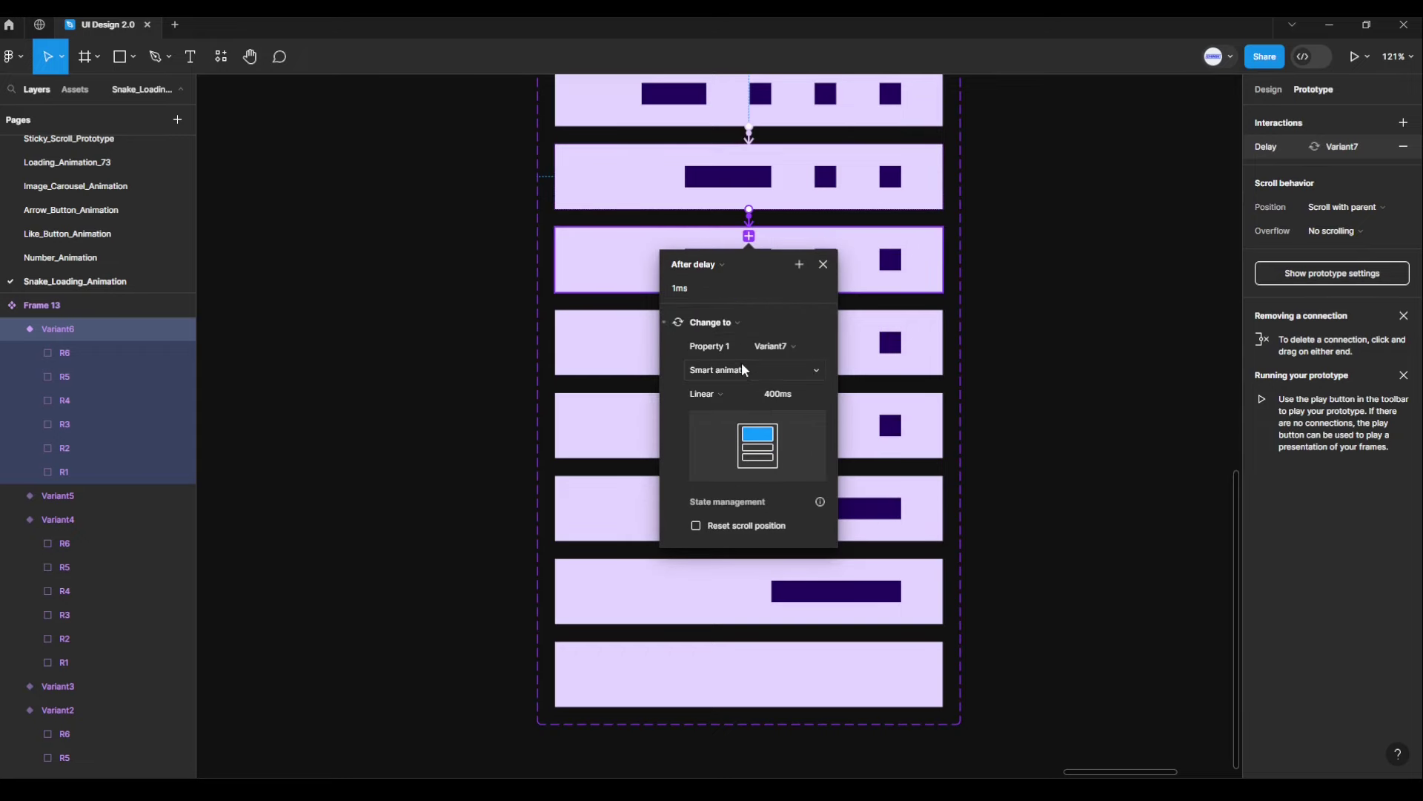
left_click(742, 369)
left_click(731, 338)
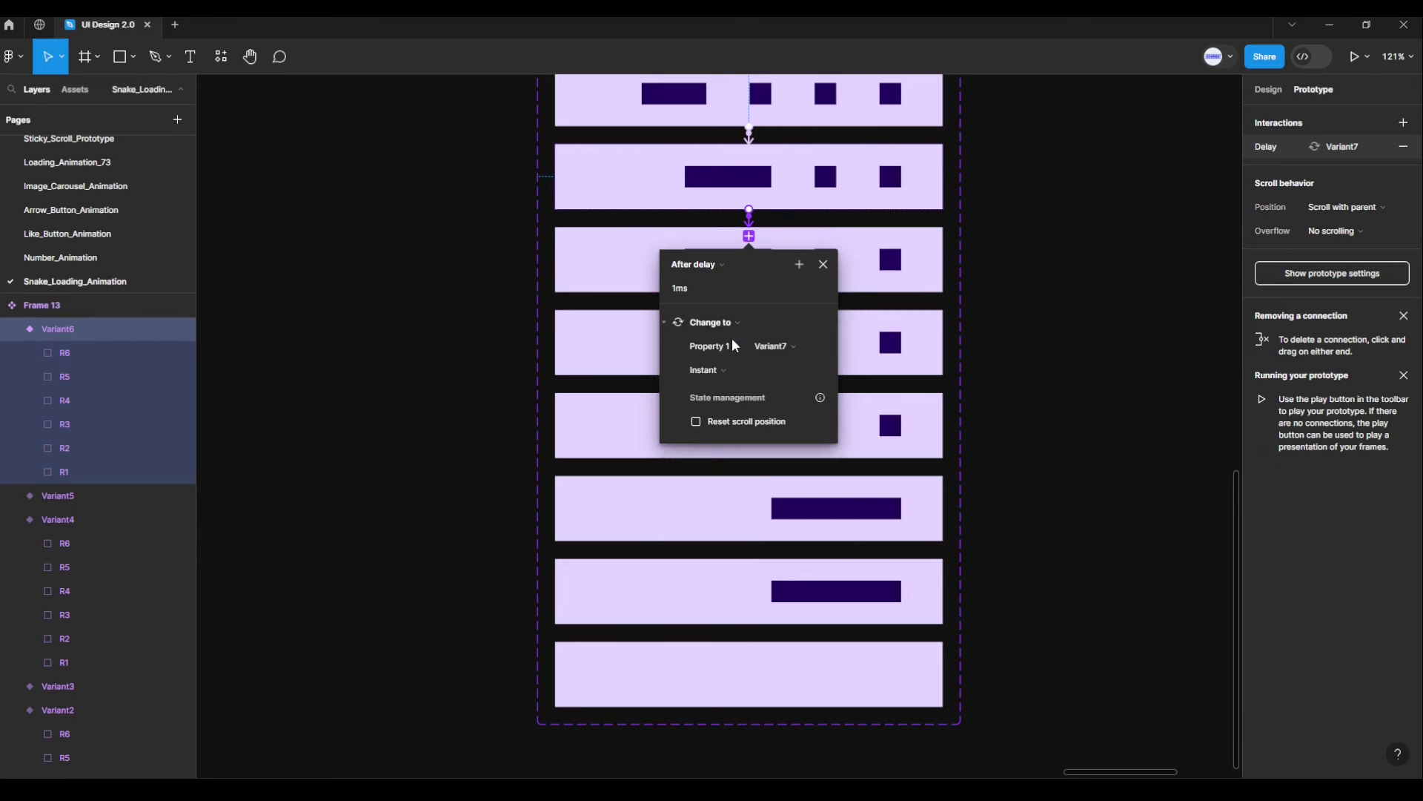
left_click(826, 265)
Step: Link Variant7 to Variant8 with an After delay trigger of 1 ms
left_click(806, 277)
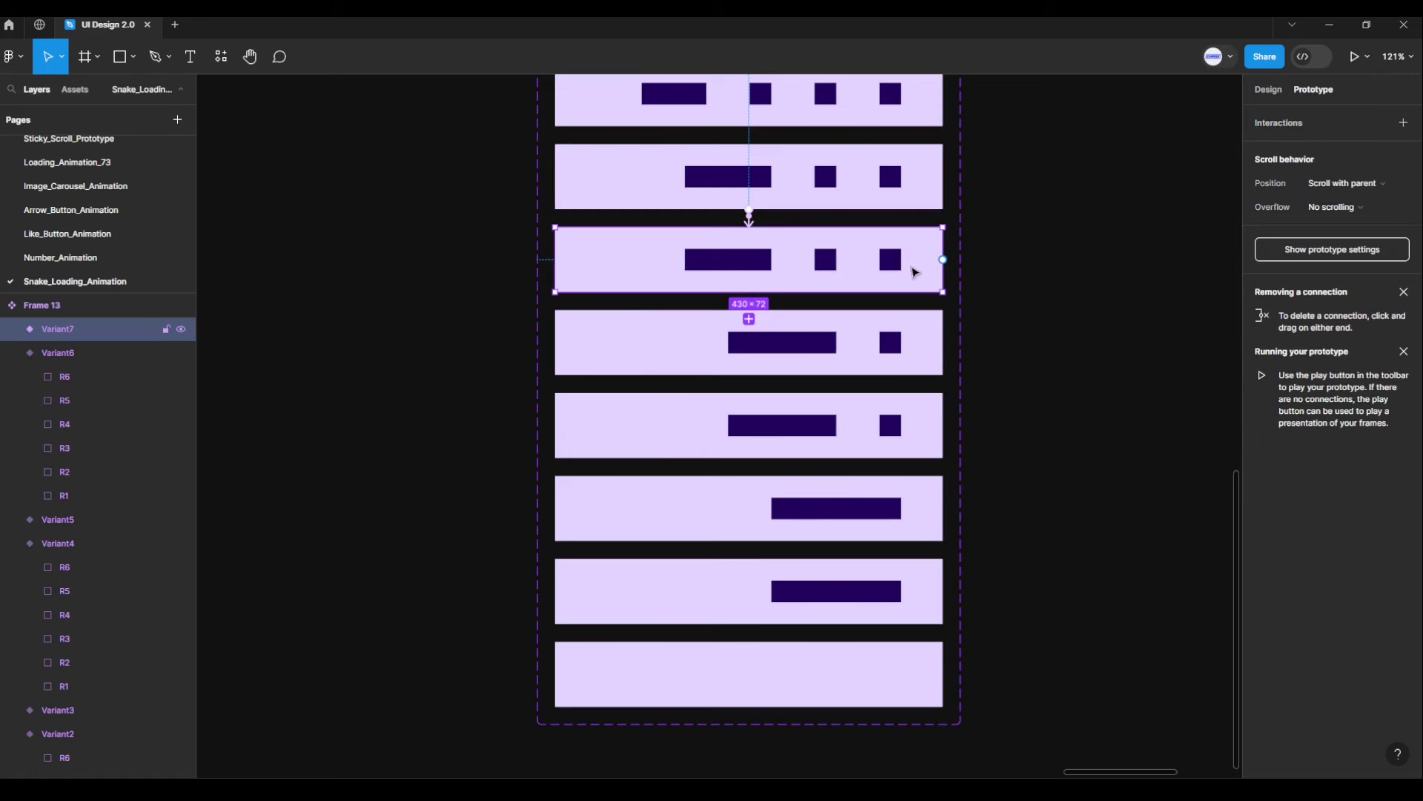
left_click_drag(944, 261, 857, 345)
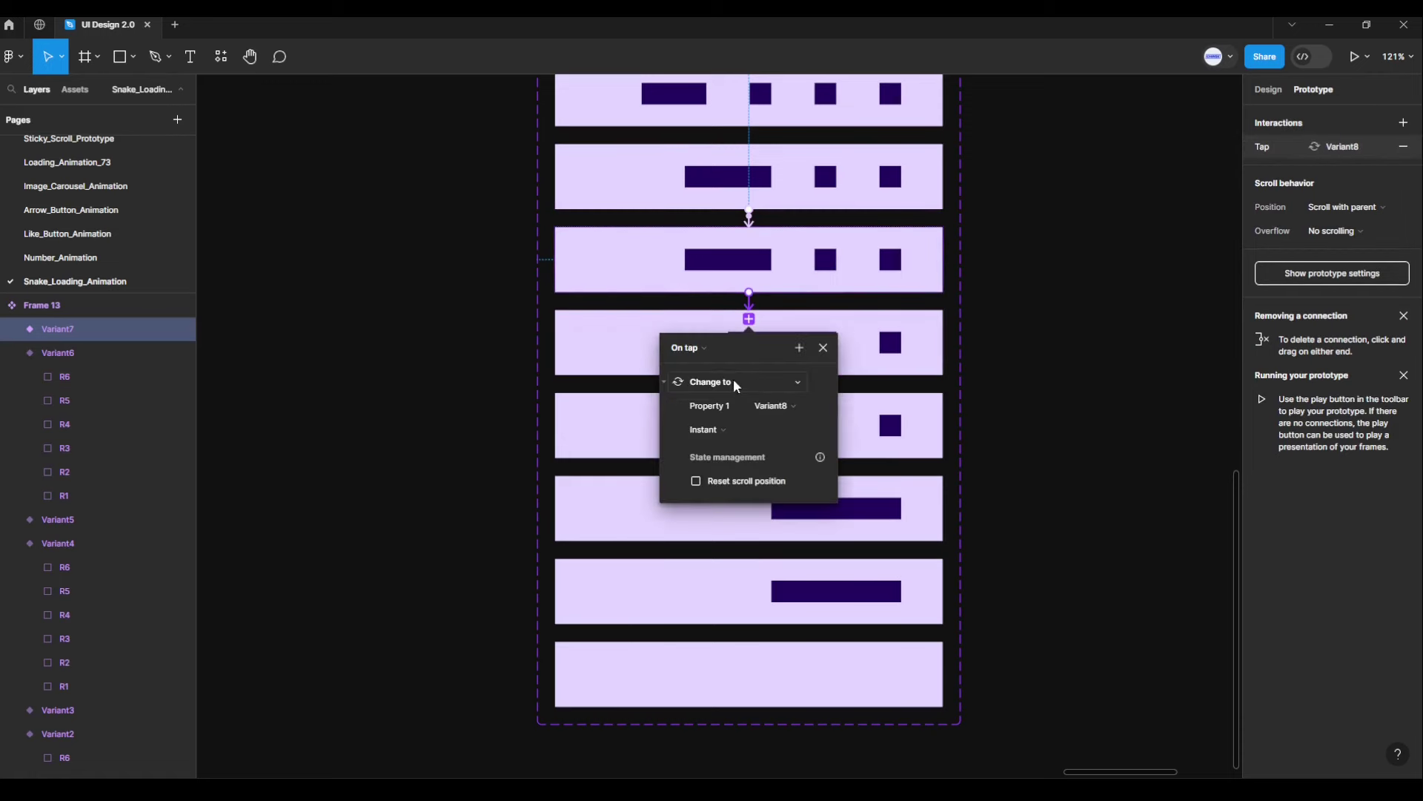
left_click(711, 376)
left_click(708, 533)
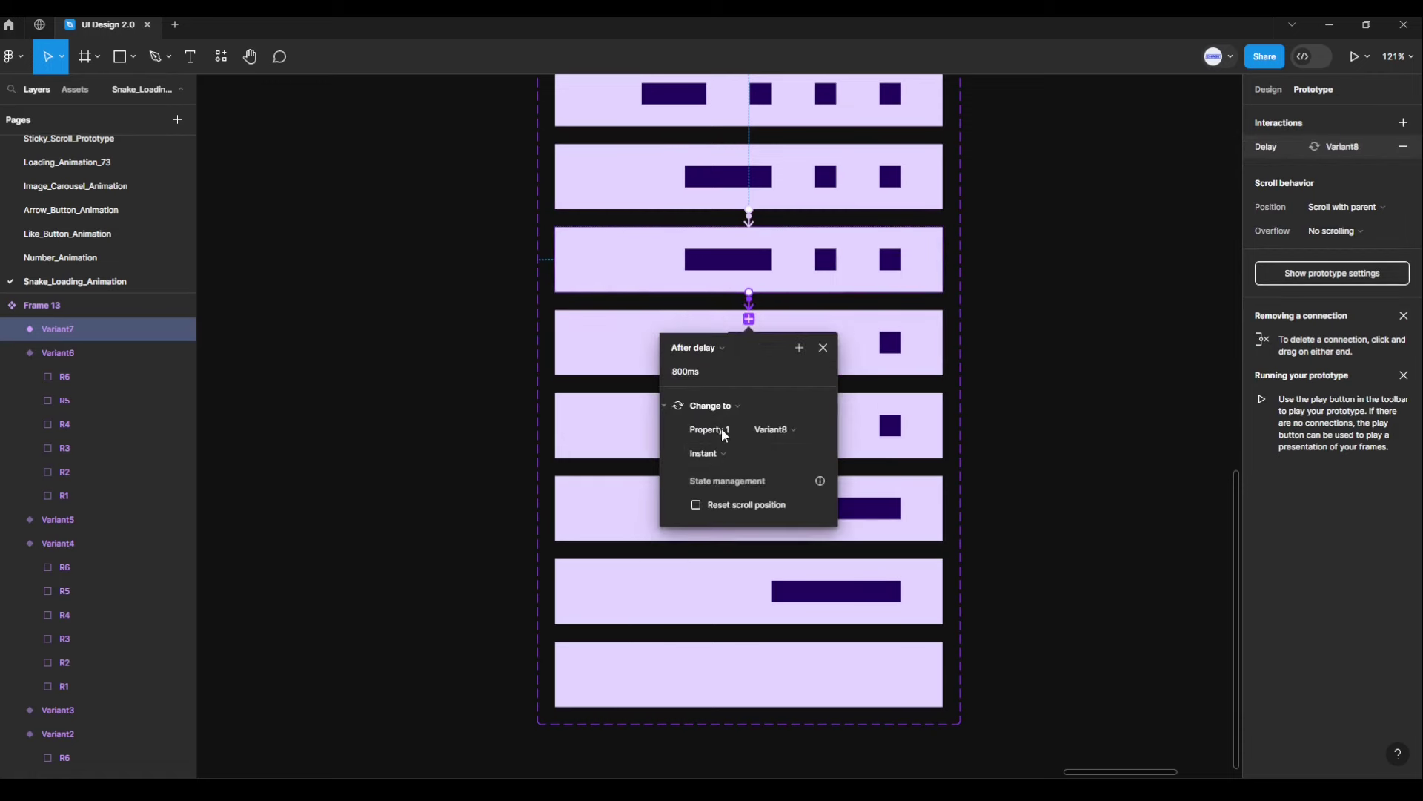
key("Return")
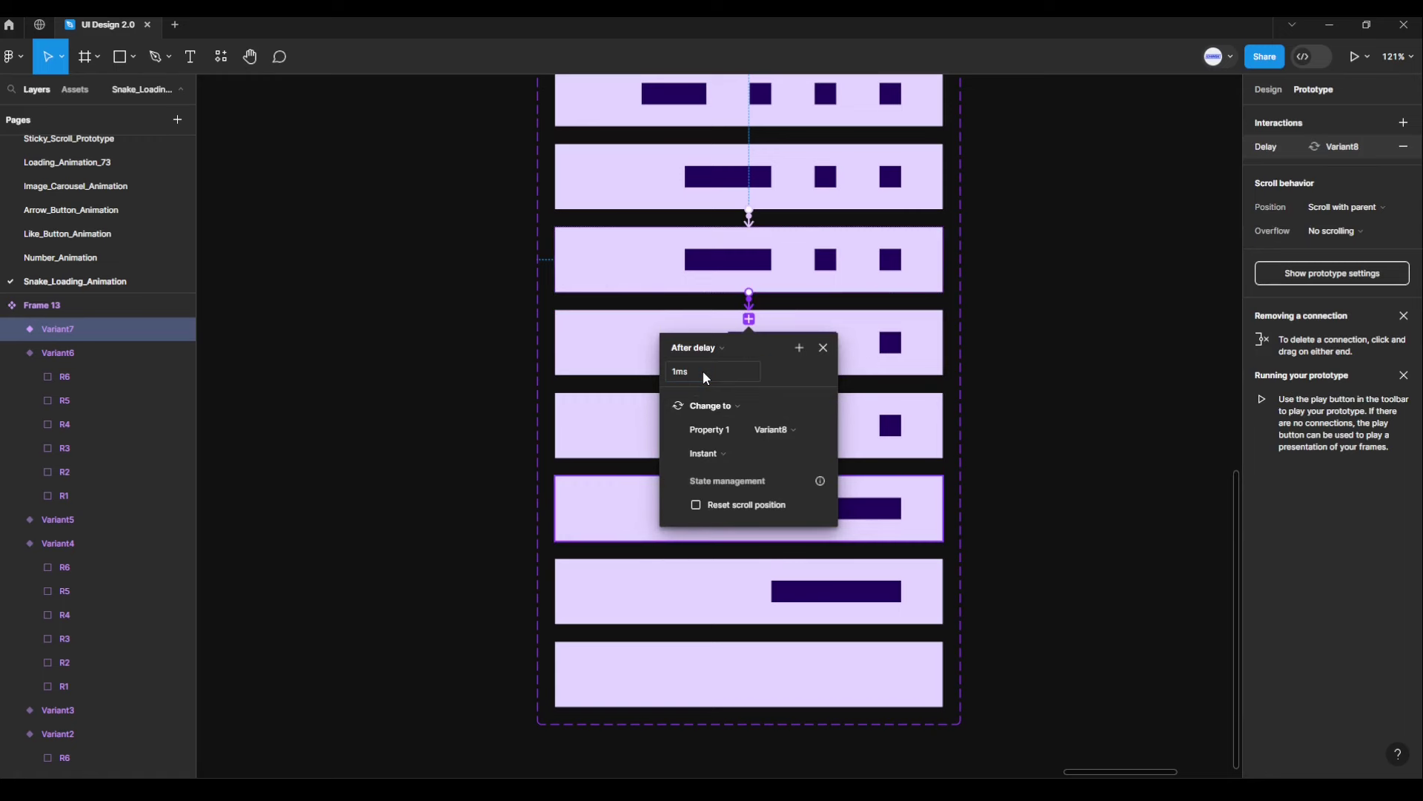
Step: Set the Variant7→Variant8 transition to Smart animate, Linear easing, 300 ms
left_click(731, 453)
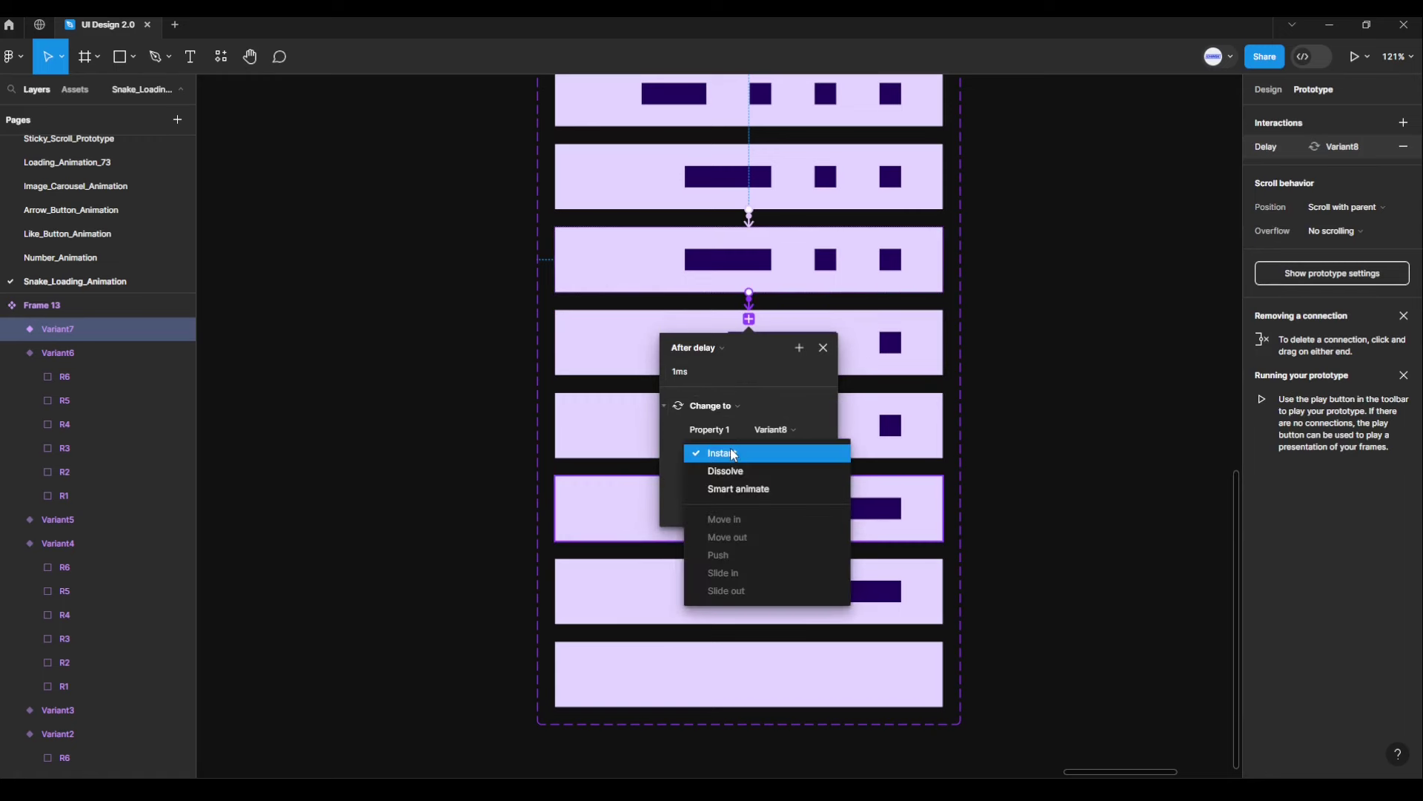
left_click(738, 488)
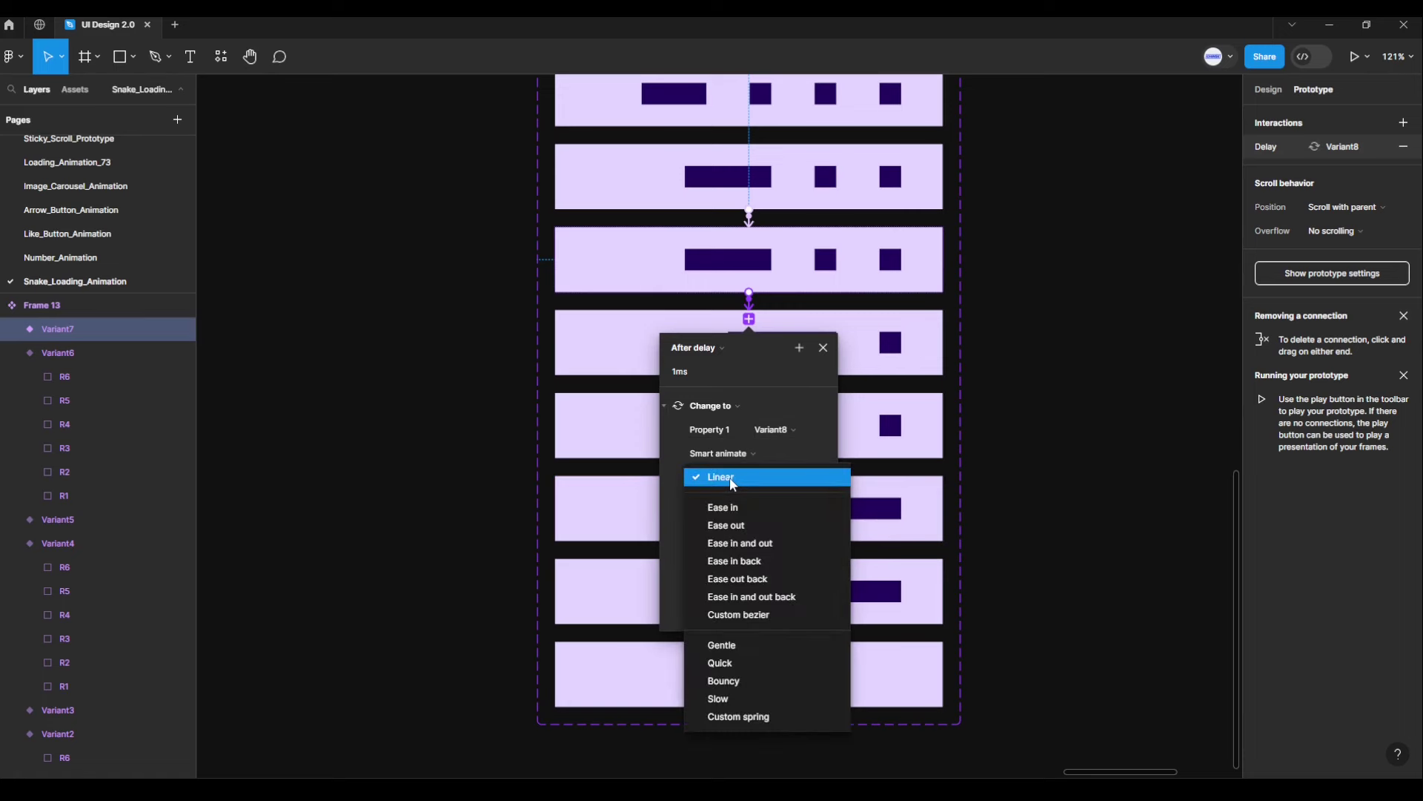
left_click(729, 477)
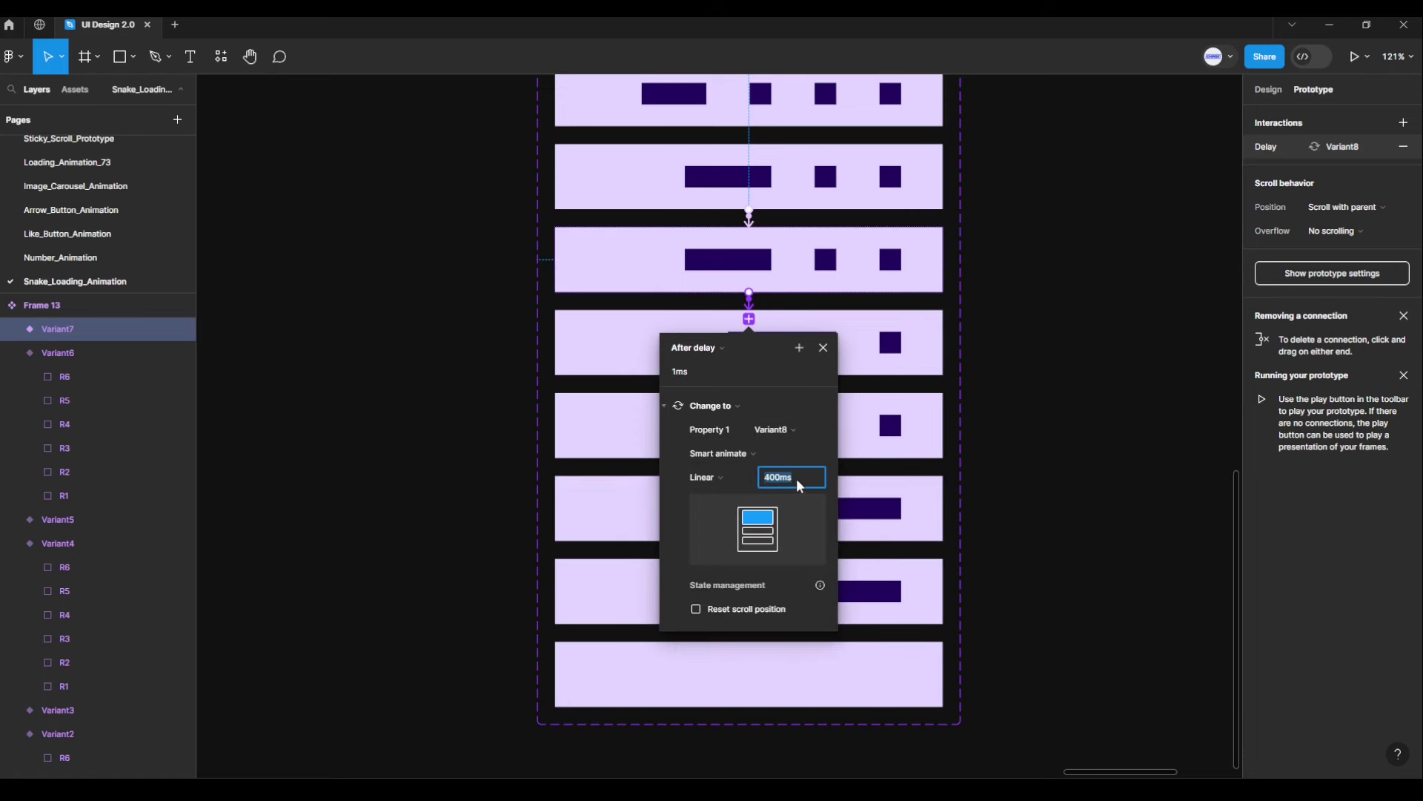
type("300")
key("Return")
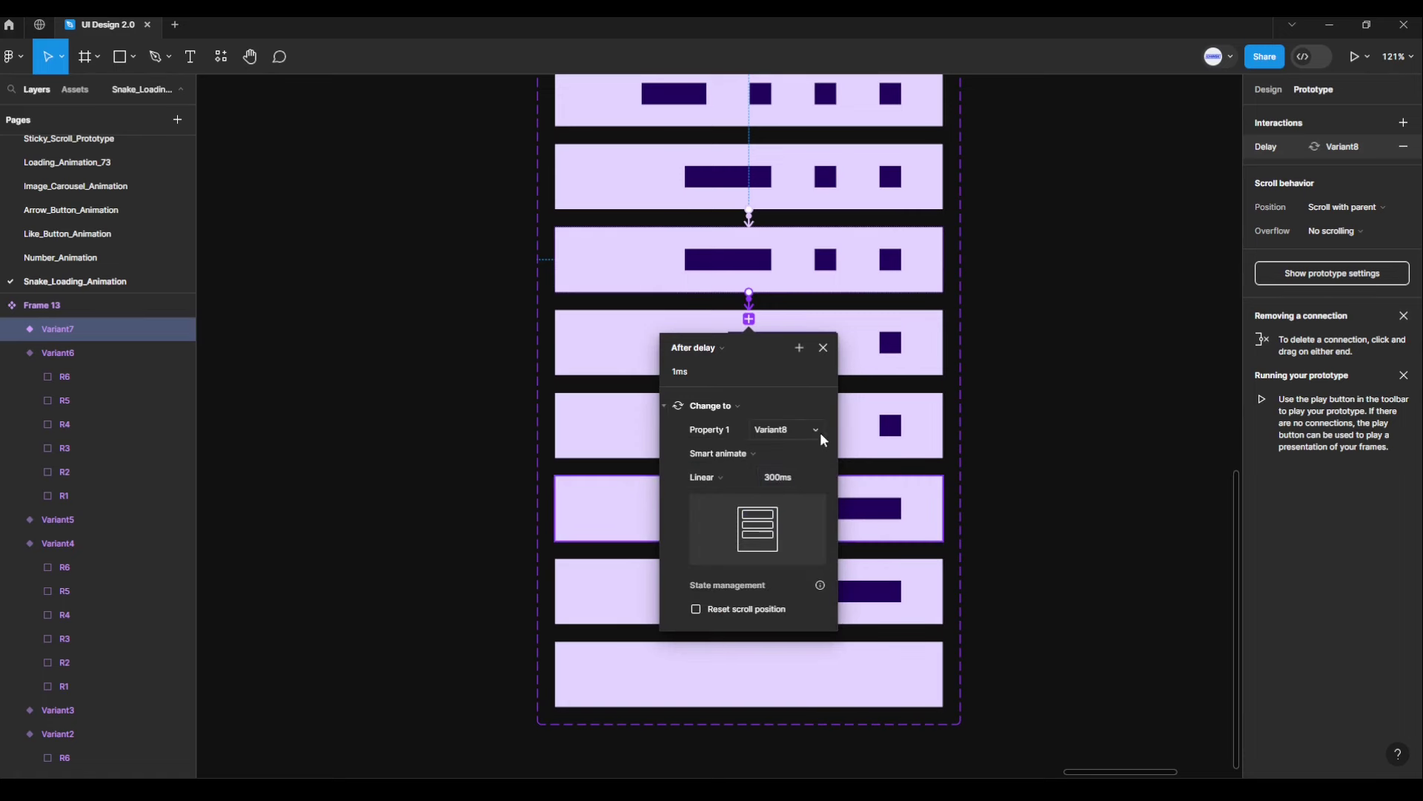
left_click(822, 348)
left_click(871, 365)
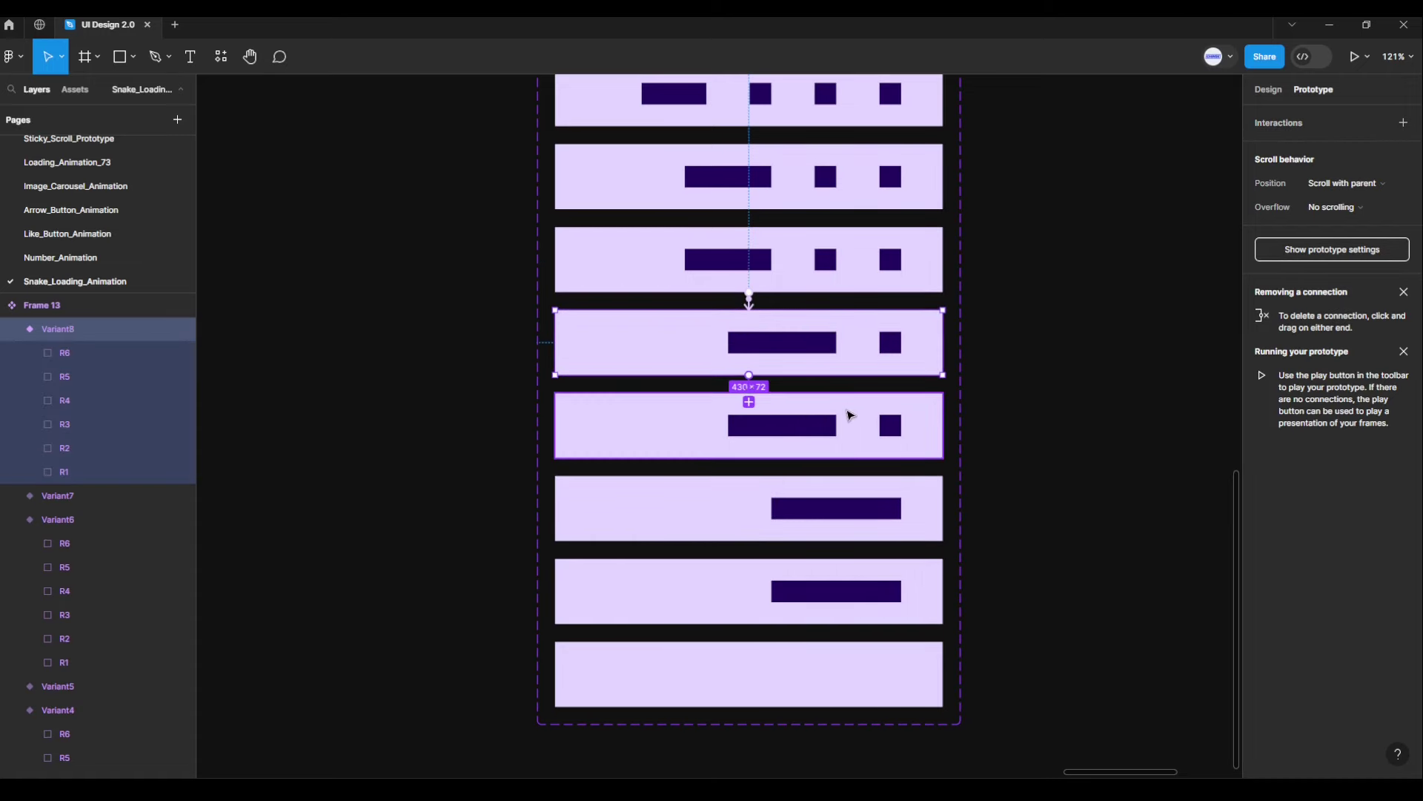
Step: Link Variant8 to Variant9 with an After delay 1 ms trigger and Instant transition
left_click_drag(942, 343, 848, 413)
left_click(689, 430)
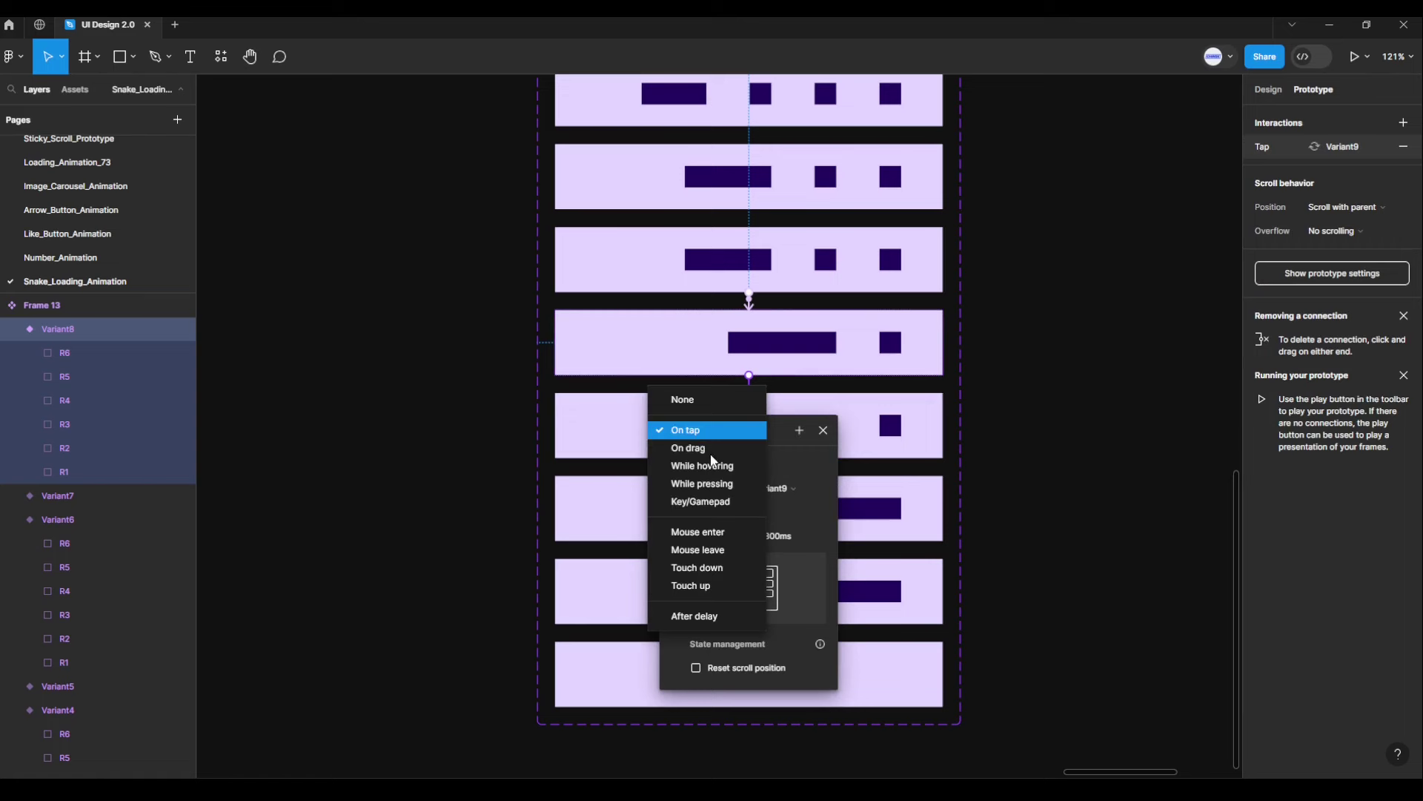
left_click(715, 614)
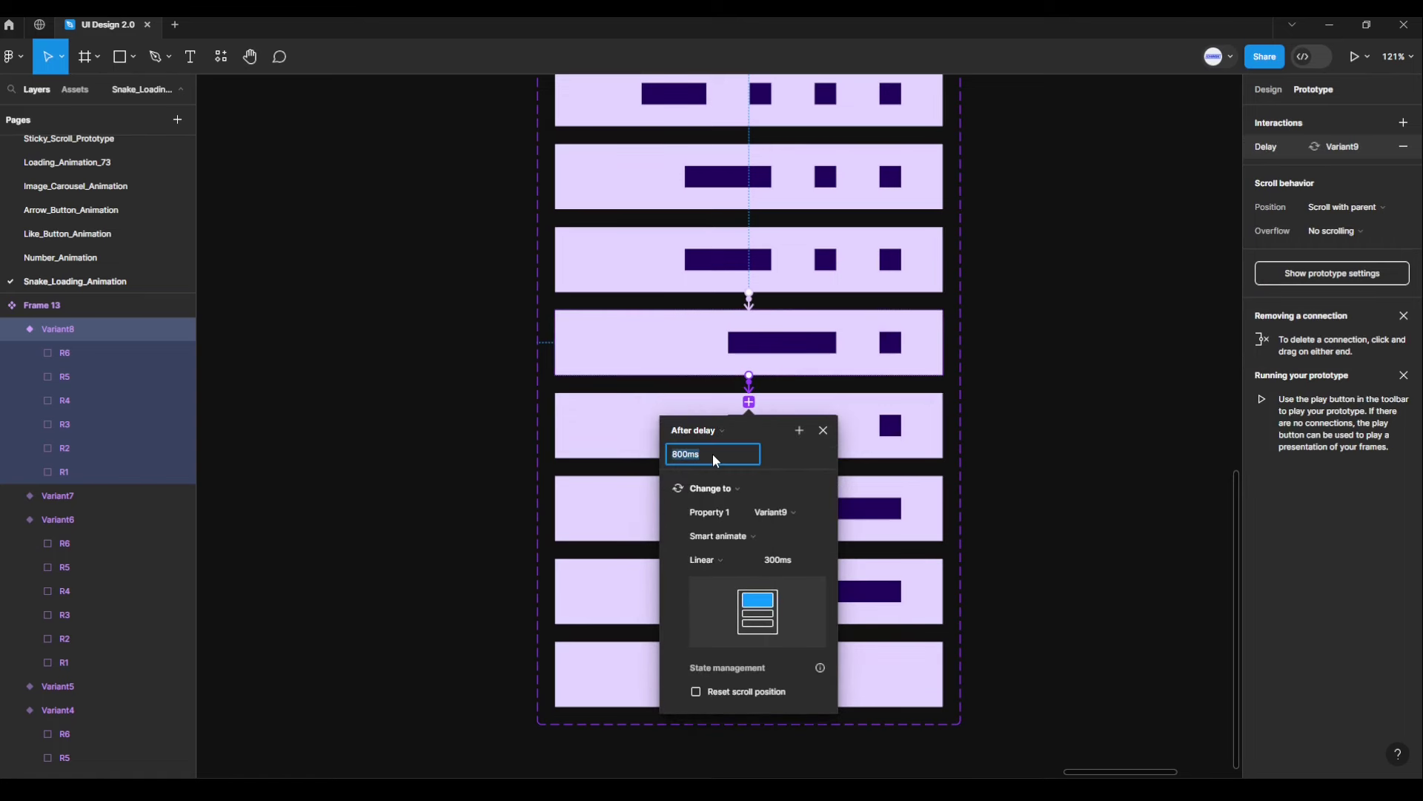
type("1")
key("Return")
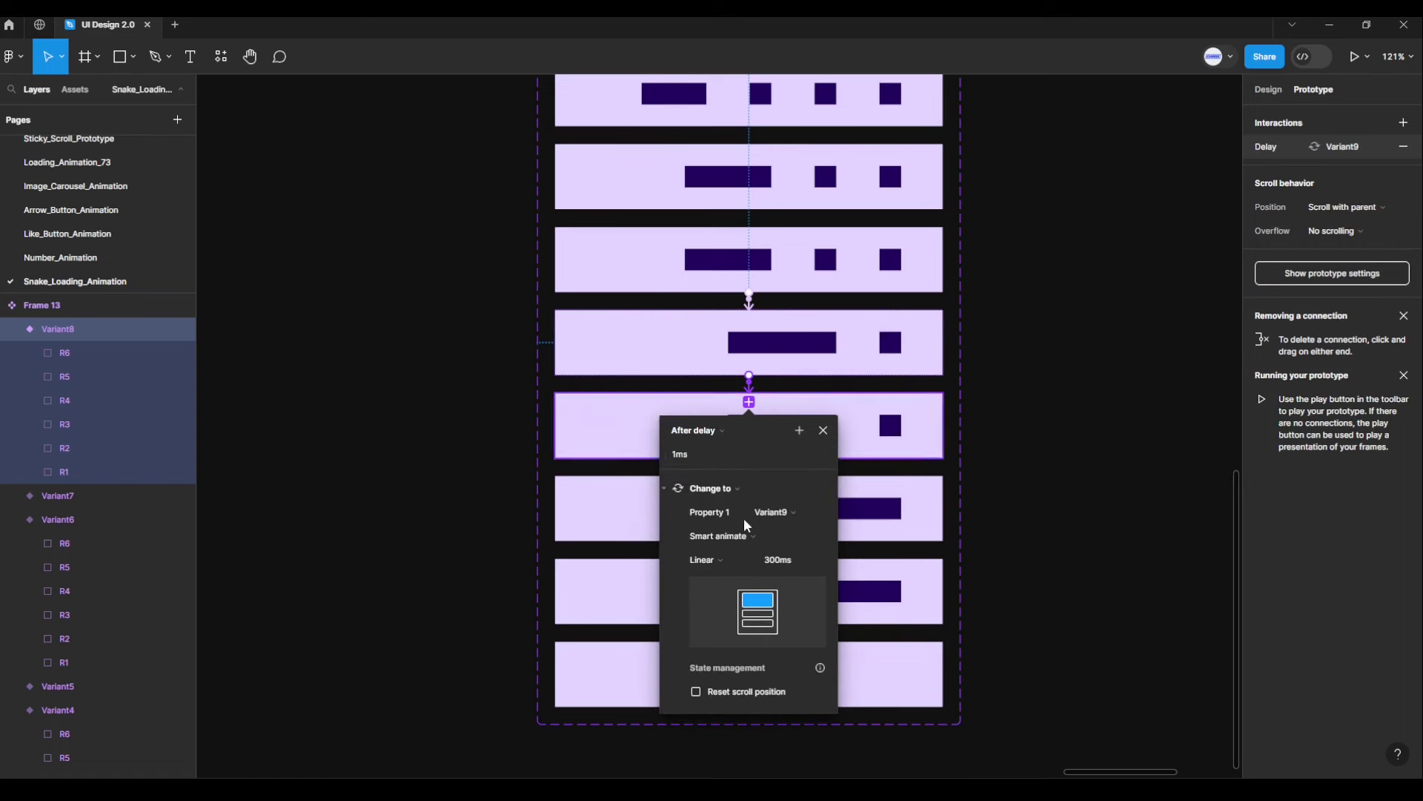
left_click(747, 536)
left_click(728, 502)
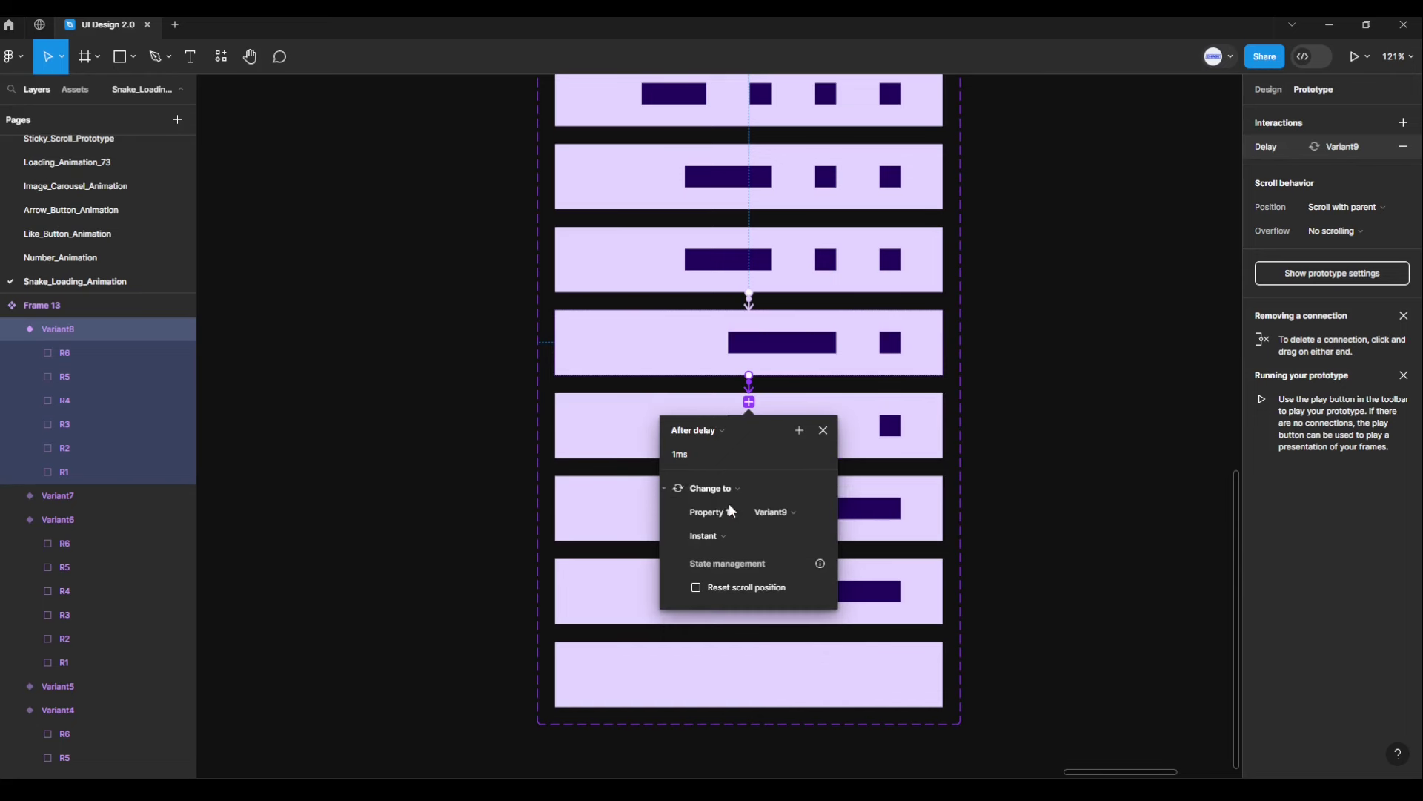
left_click(820, 434)
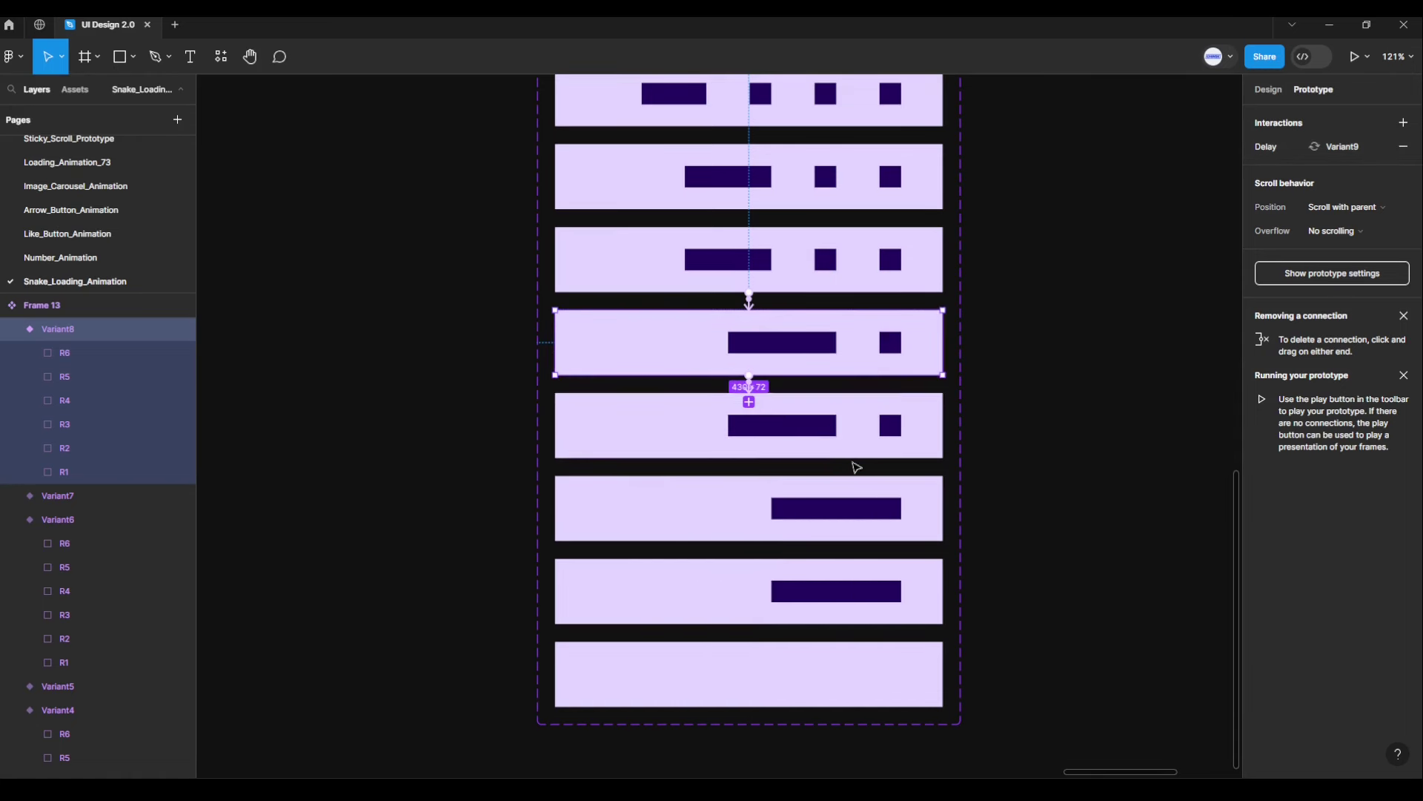
Step: Link Variant9 to Variant10 with an After delay trigger of 1 ms
left_click(852, 446)
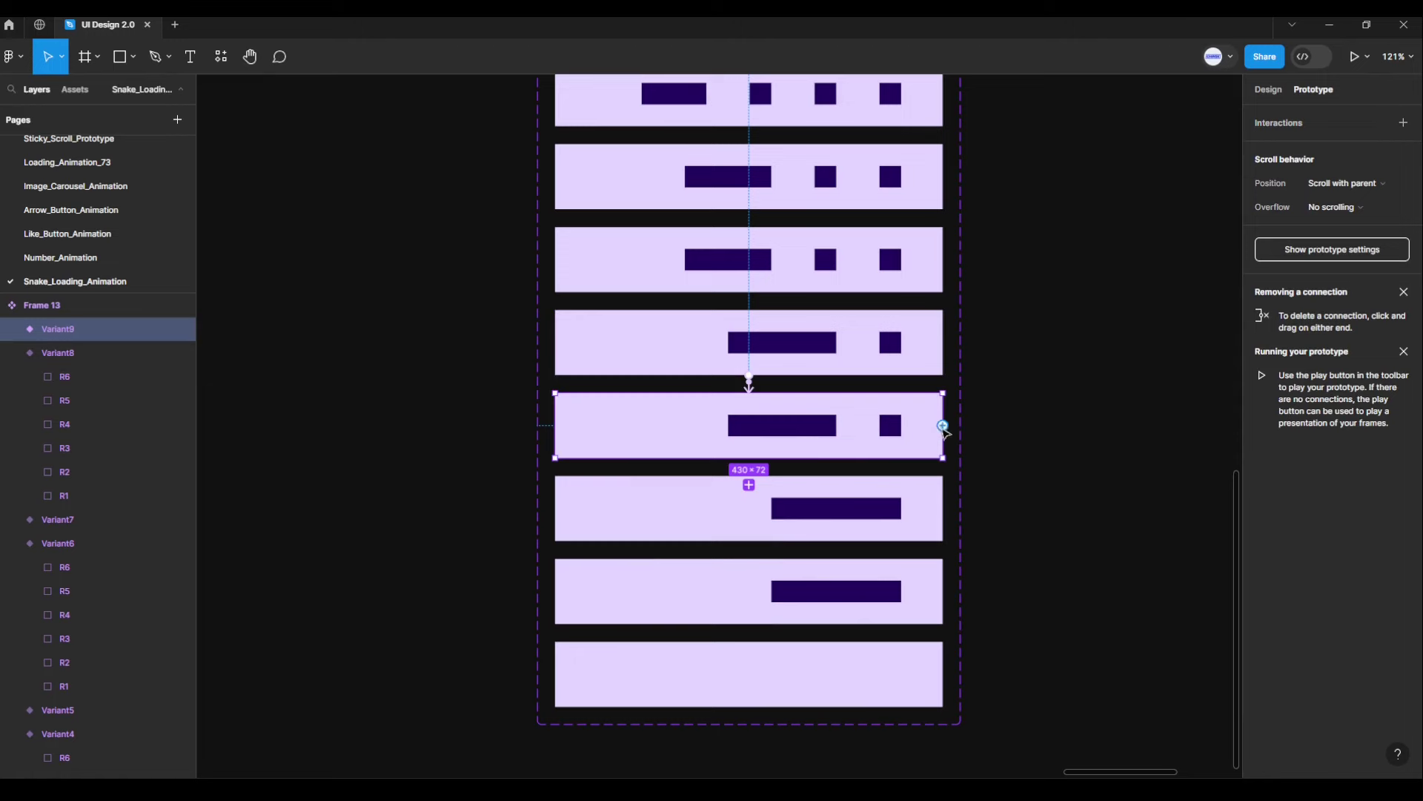
left_click(838, 498)
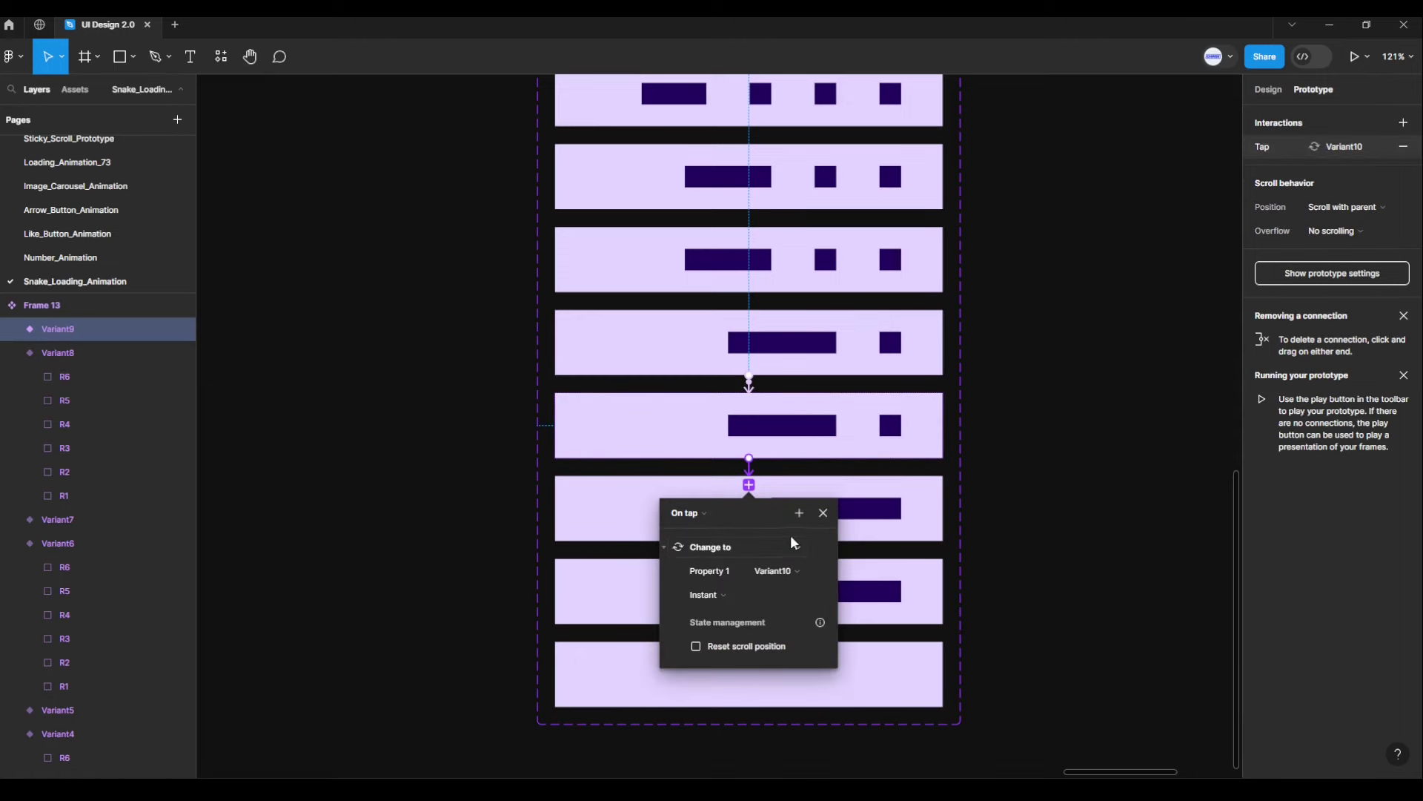
left_click(712, 523)
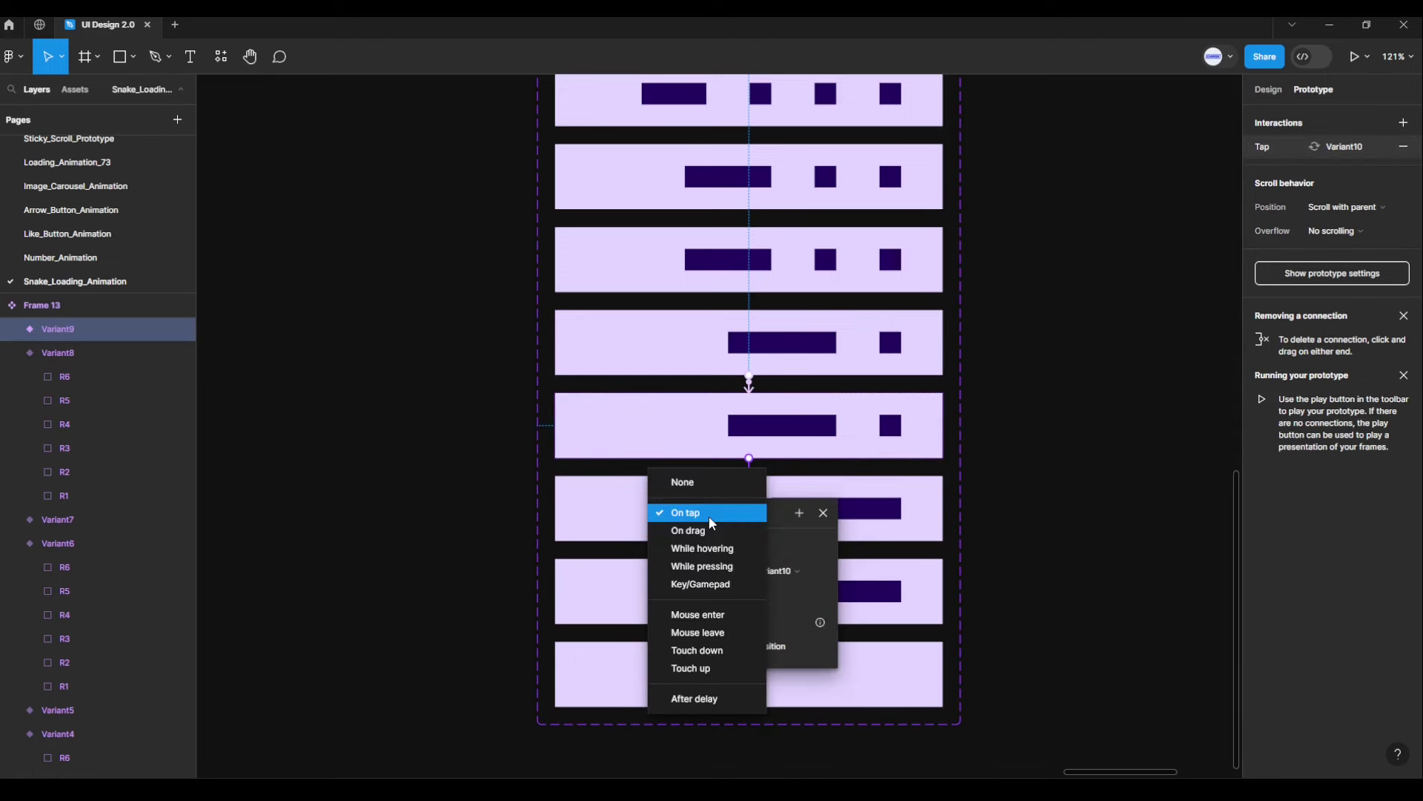
left_click(707, 699)
type("1")
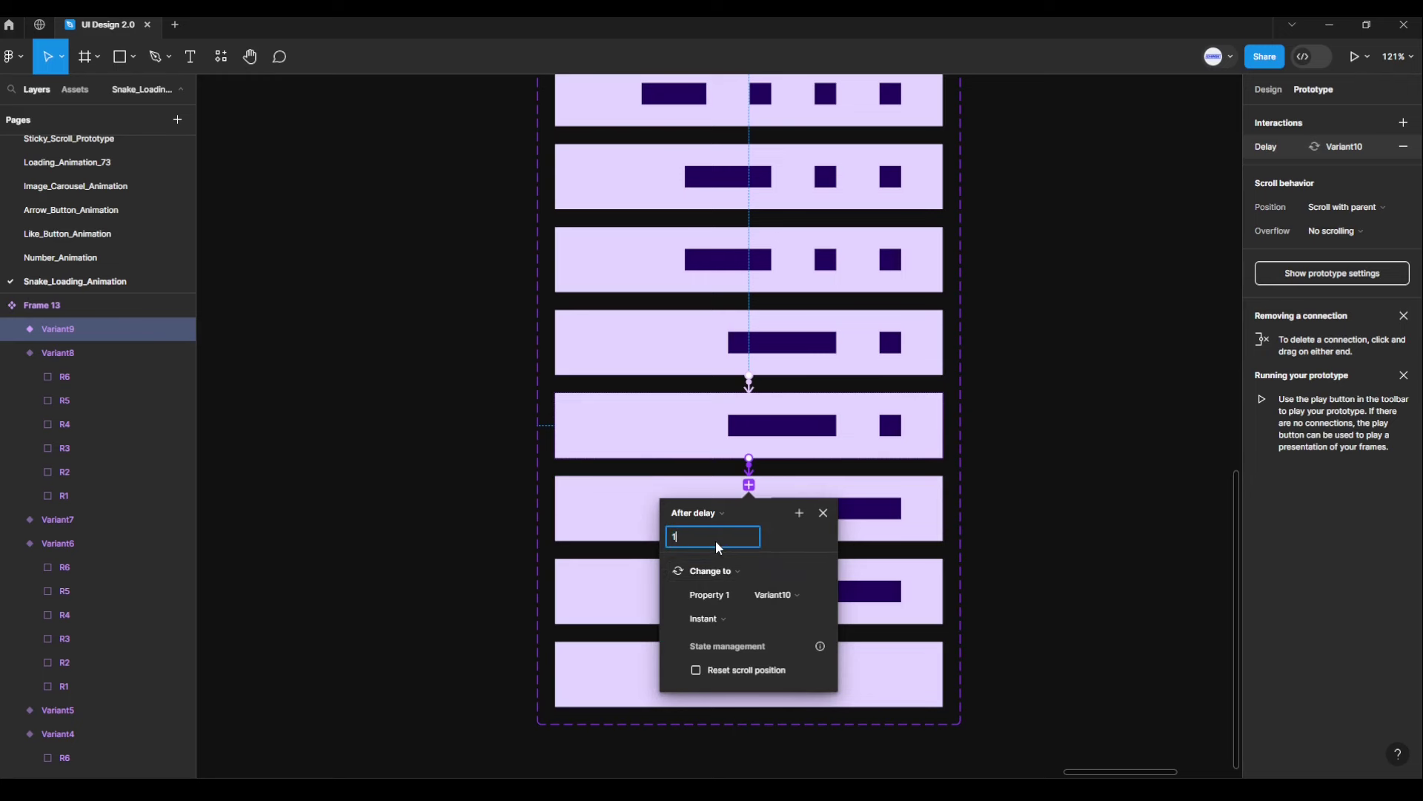
key("Return")
Step: Set the Variant9→Variant10 transition to Smart animate, Linear easing, 200 ms
left_click(736, 616)
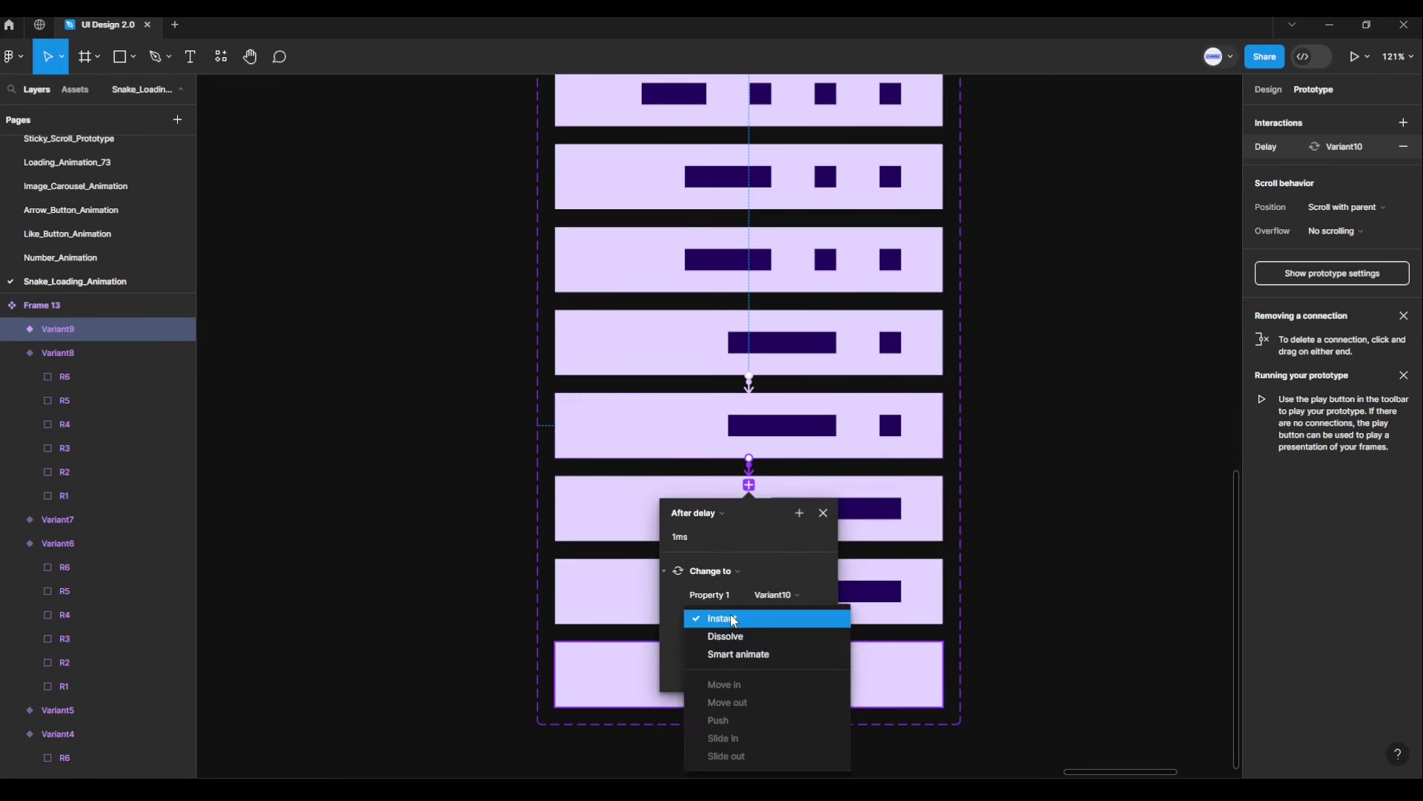
left_click(741, 652)
left_click(734, 638)
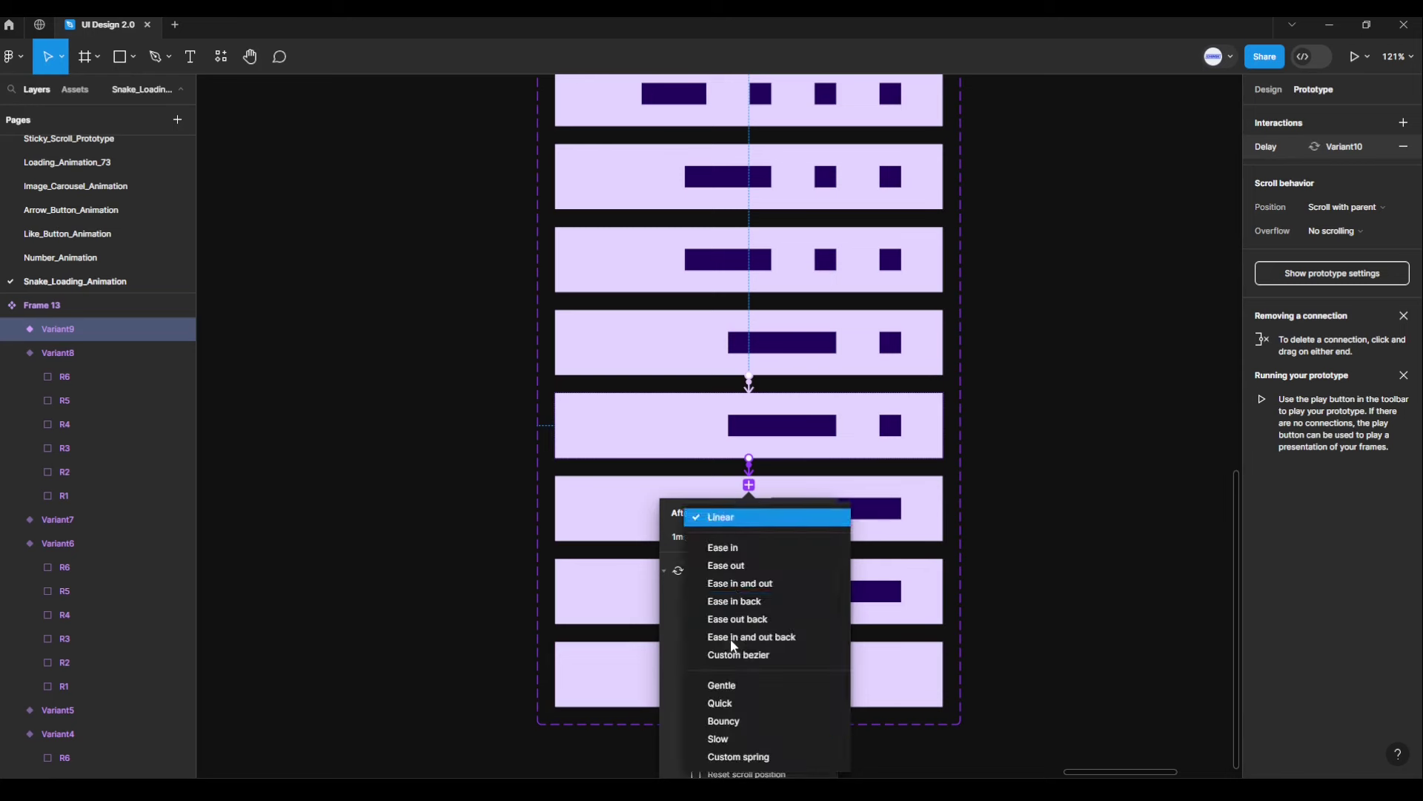
left_click(722, 518)
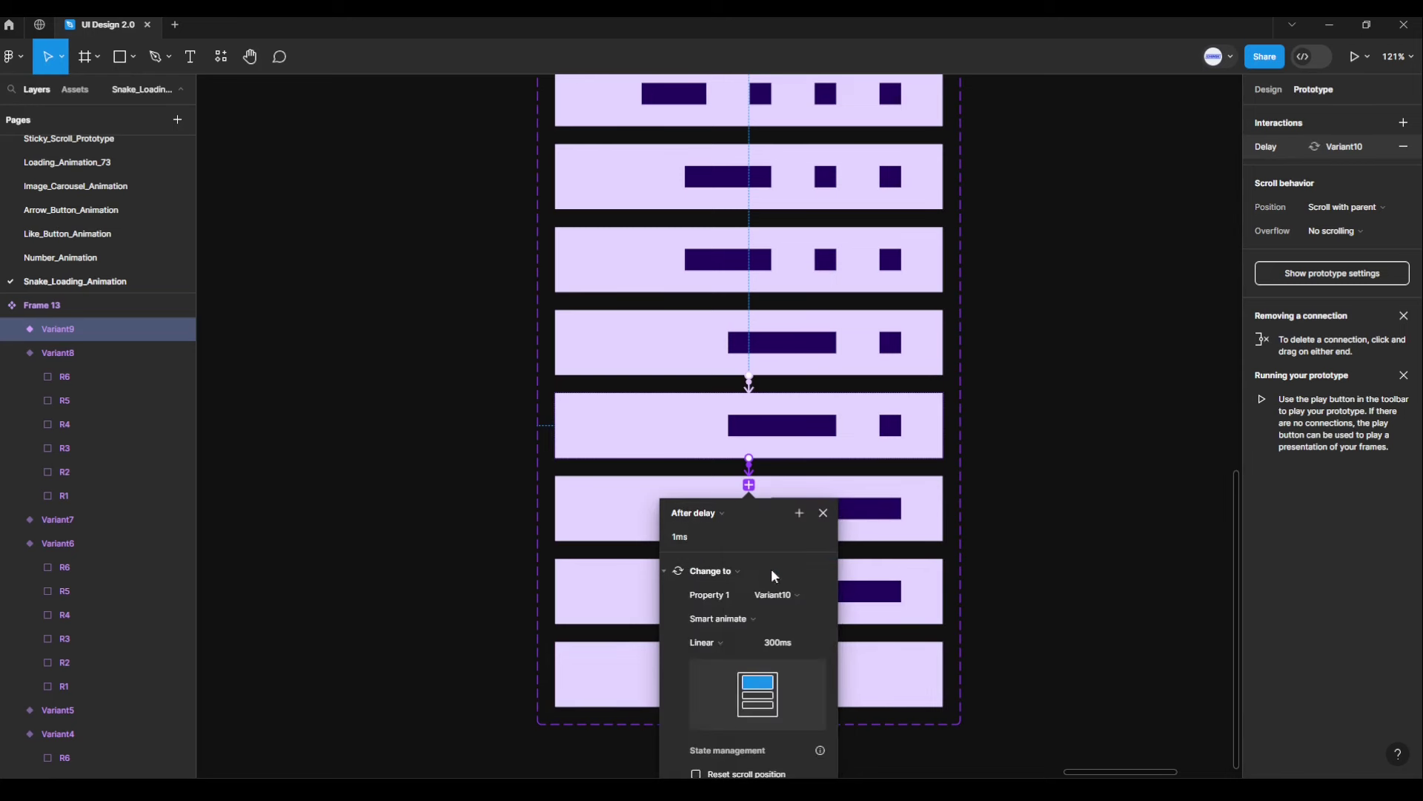
left_click(799, 642)
type("200")
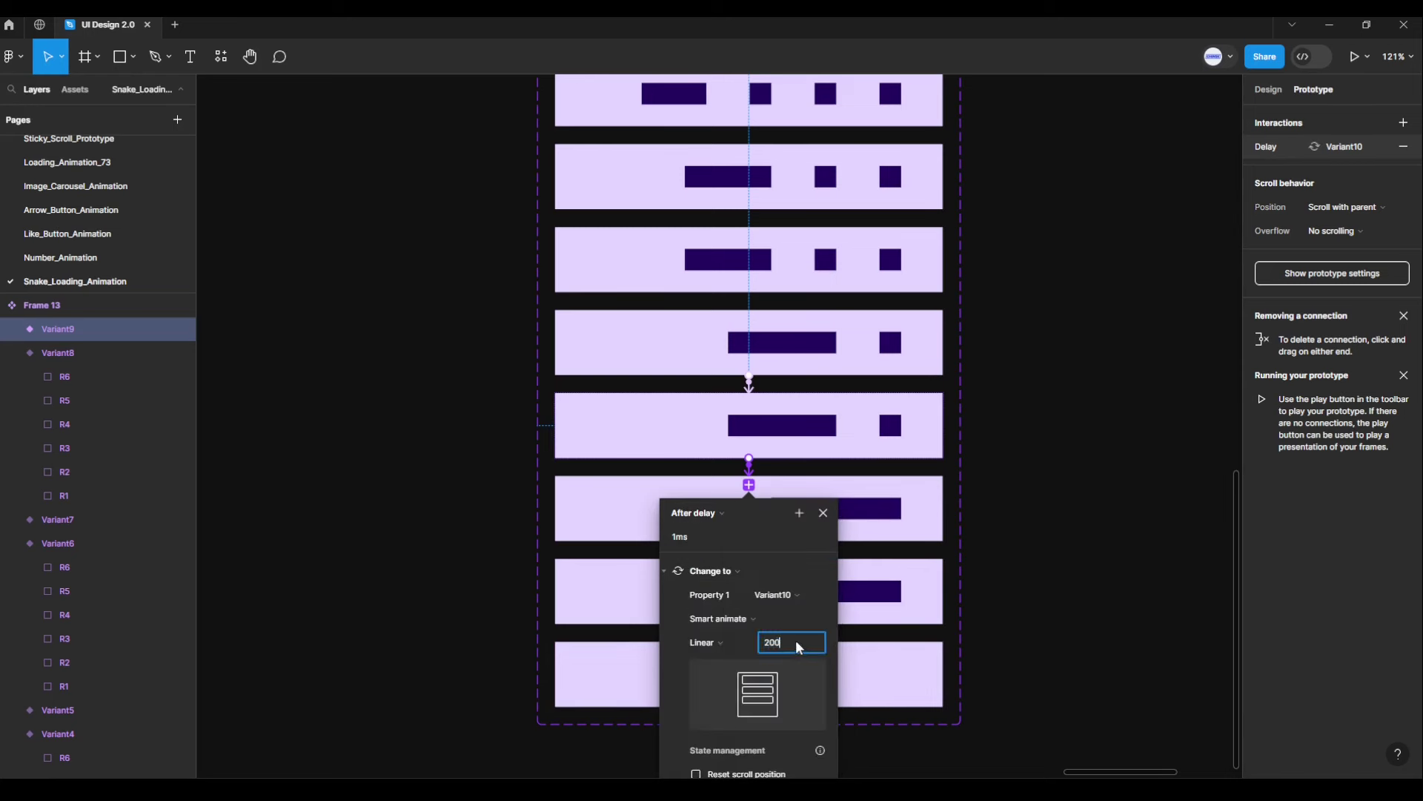
key("Return")
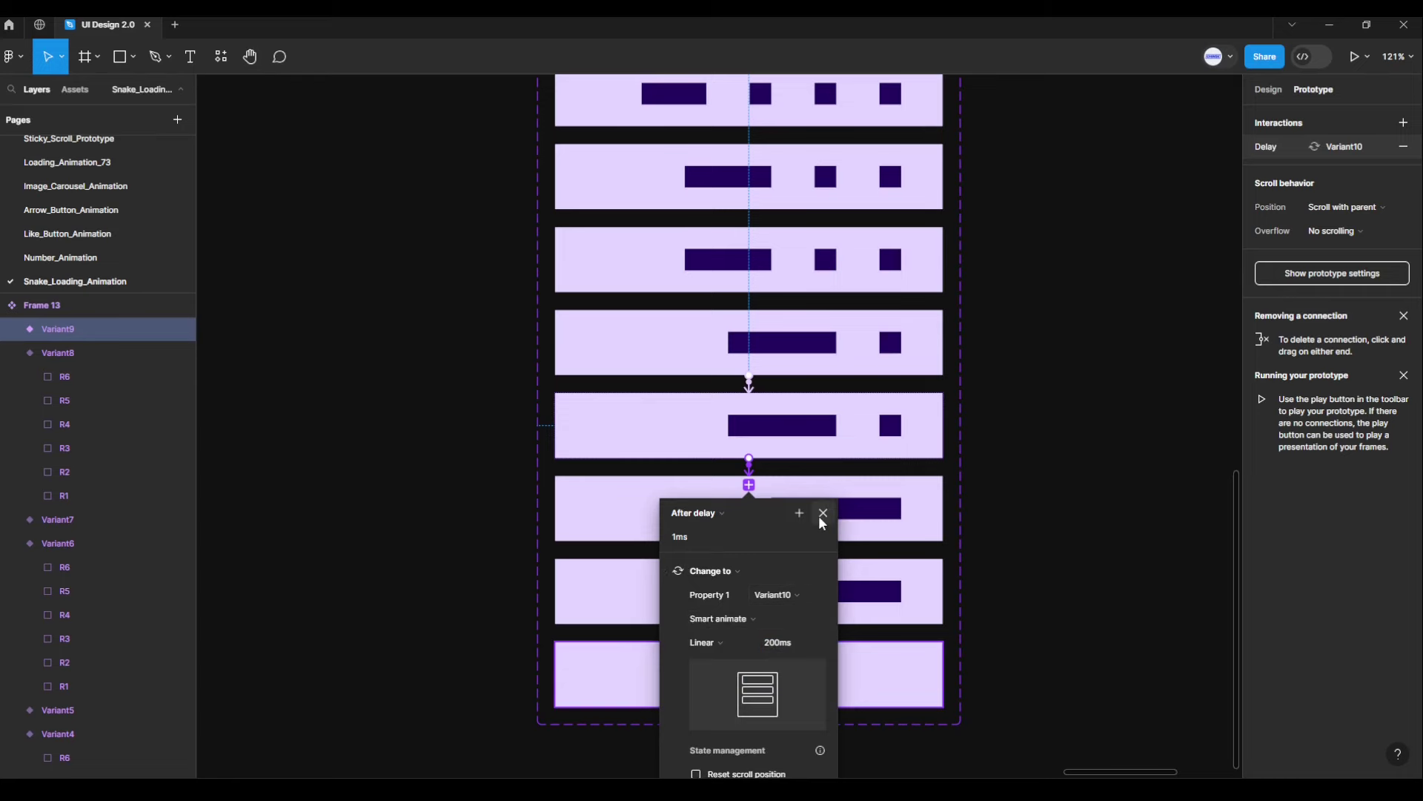
left_click(821, 515)
left_click(731, 526)
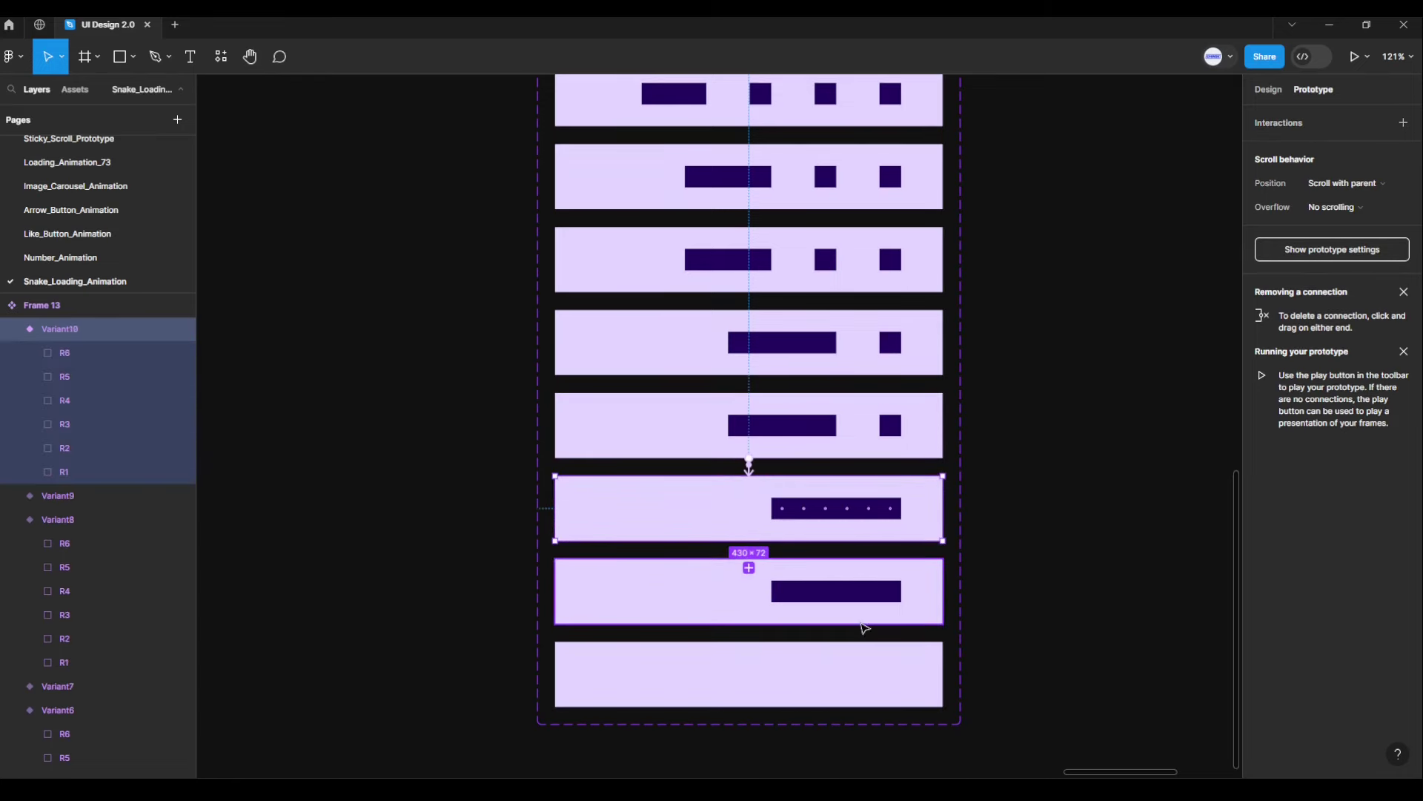
Step: Make Variant10 switch instantly to Variant11 after a 1 ms delay
scroll(864, 629, "up", 2, "ctrl")
scroll(848, 660, "up", 2, "ctrl")
scroll(835, 527, "up", 2, "ctrl")
scroll(852, 444, "up", 1, "ctrl")
mouse_move(704, 225)
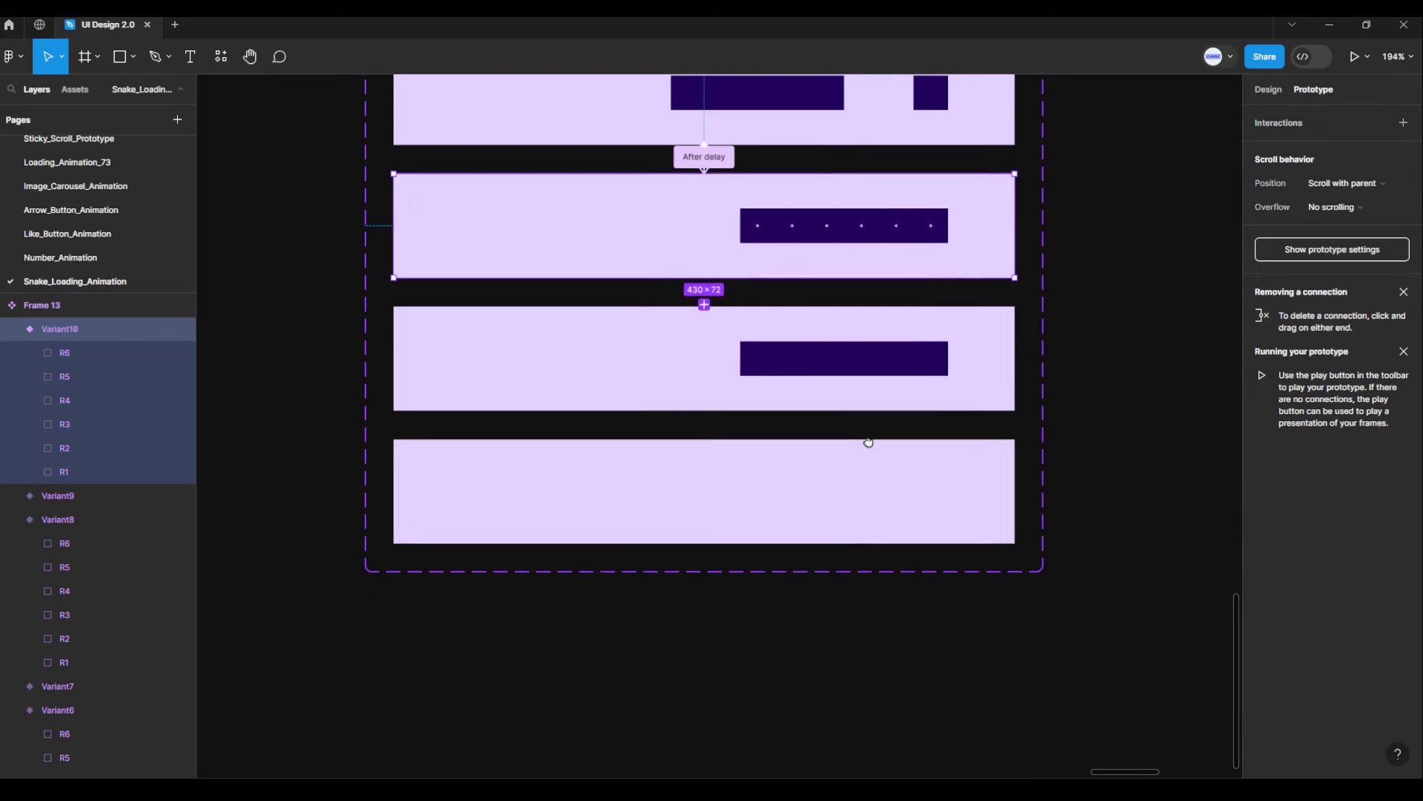
left_click_drag(704, 304, 818, 340)
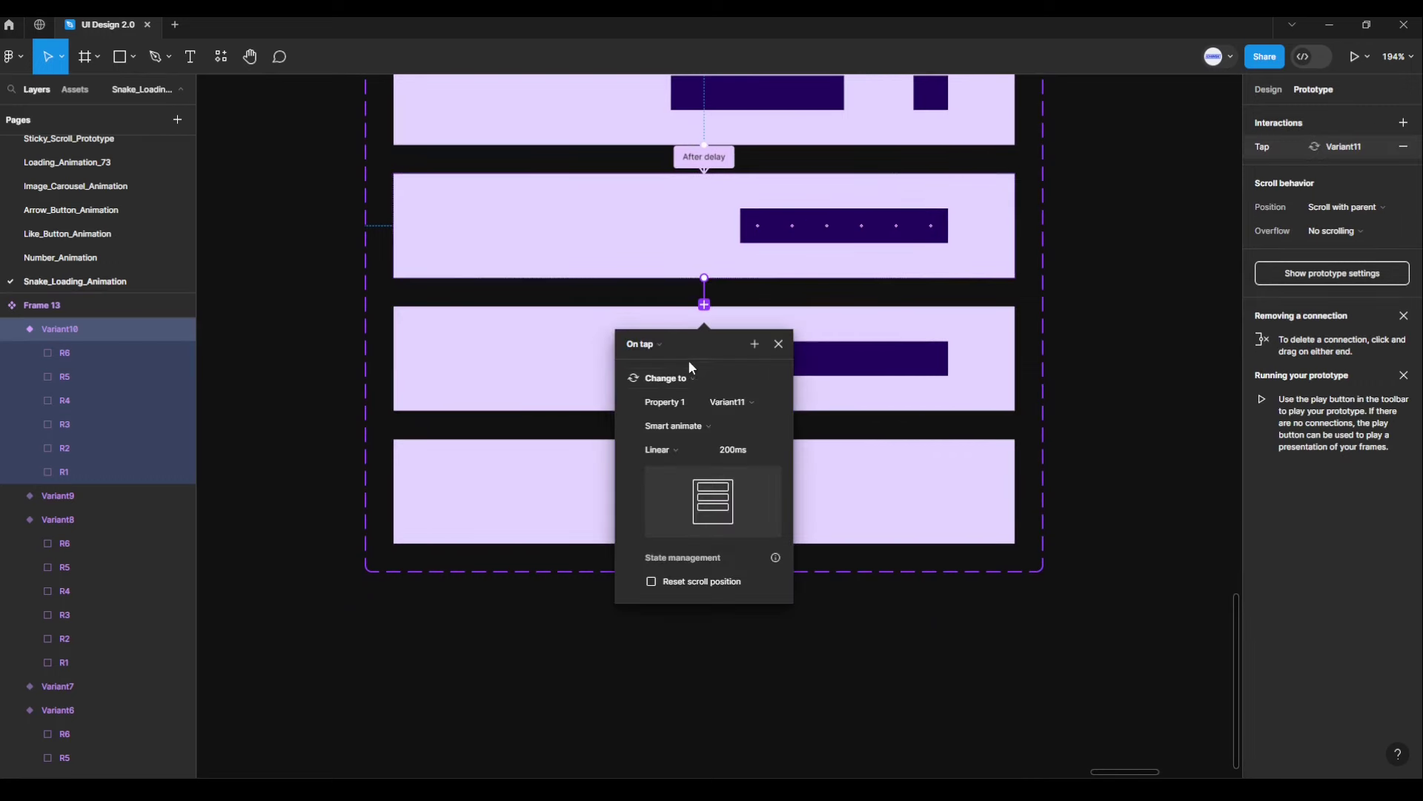
left_click(653, 345)
left_click(675, 530)
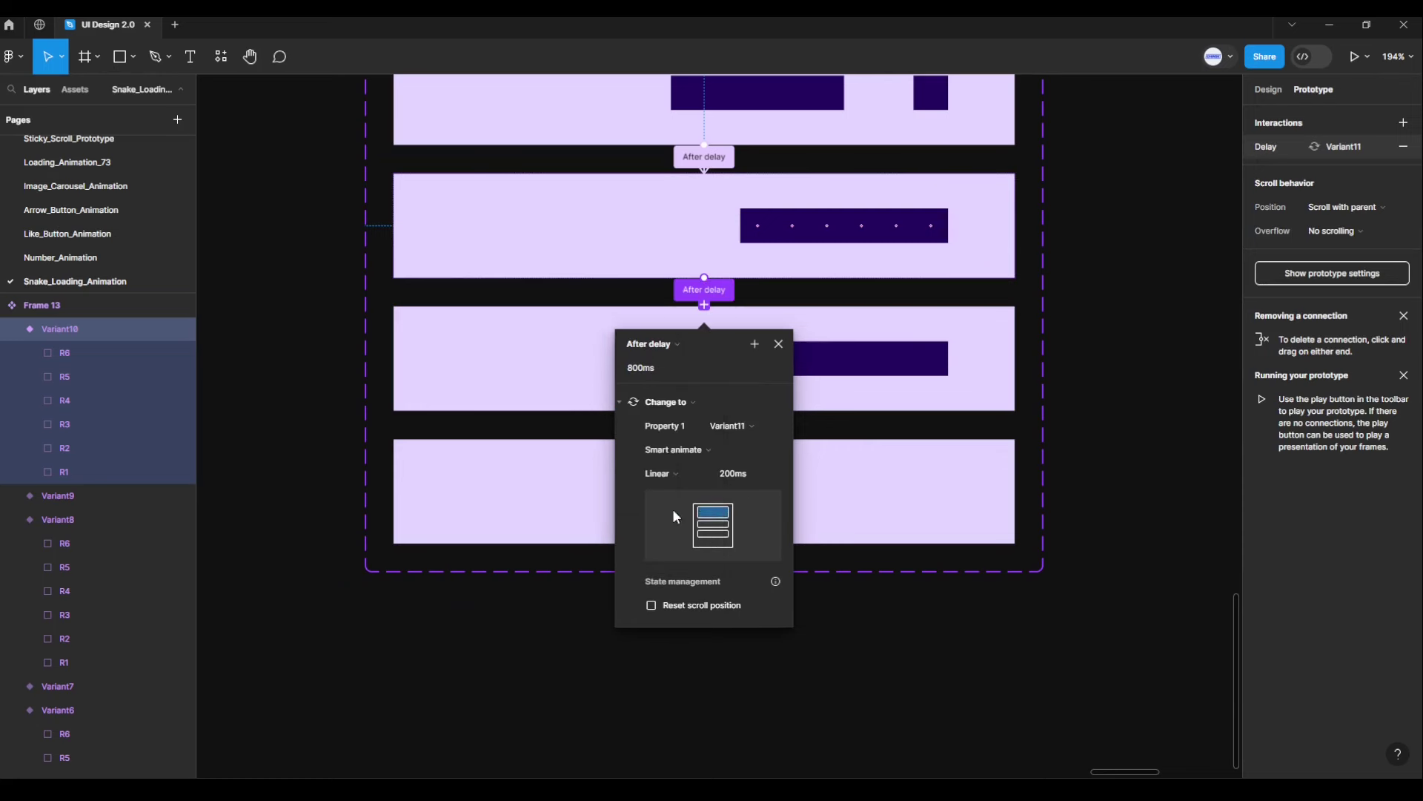
type("1")
key("Return")
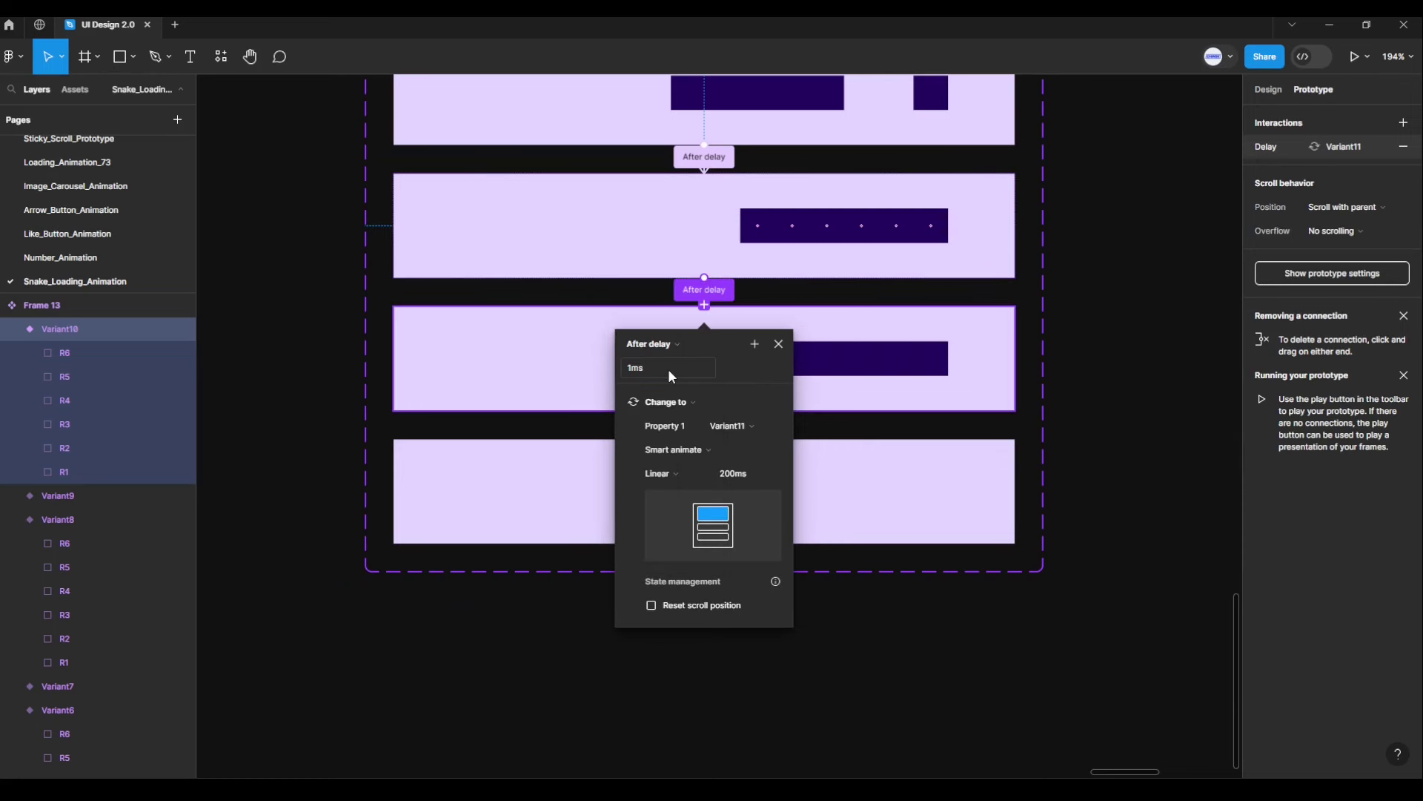
left_click(656, 450)
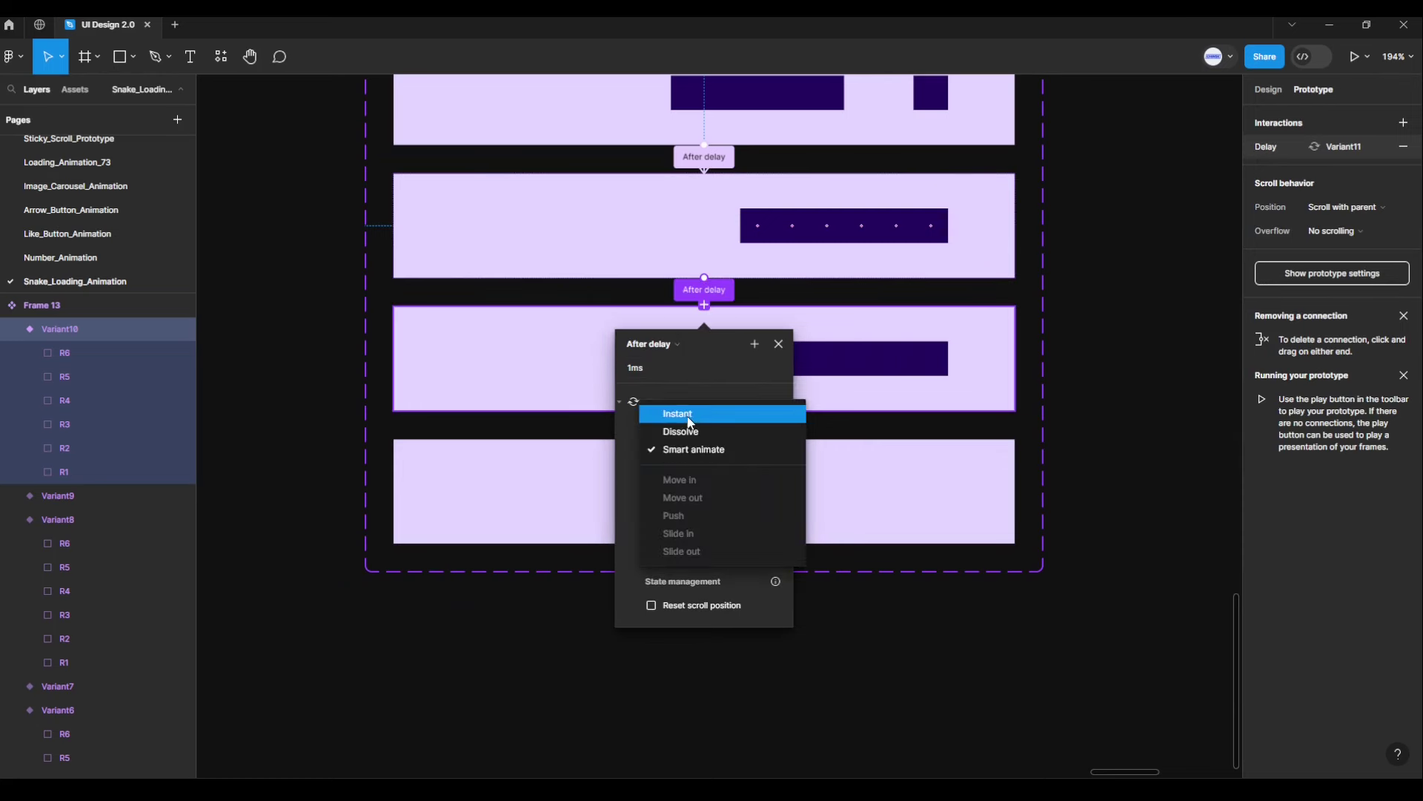
left_click(688, 421)
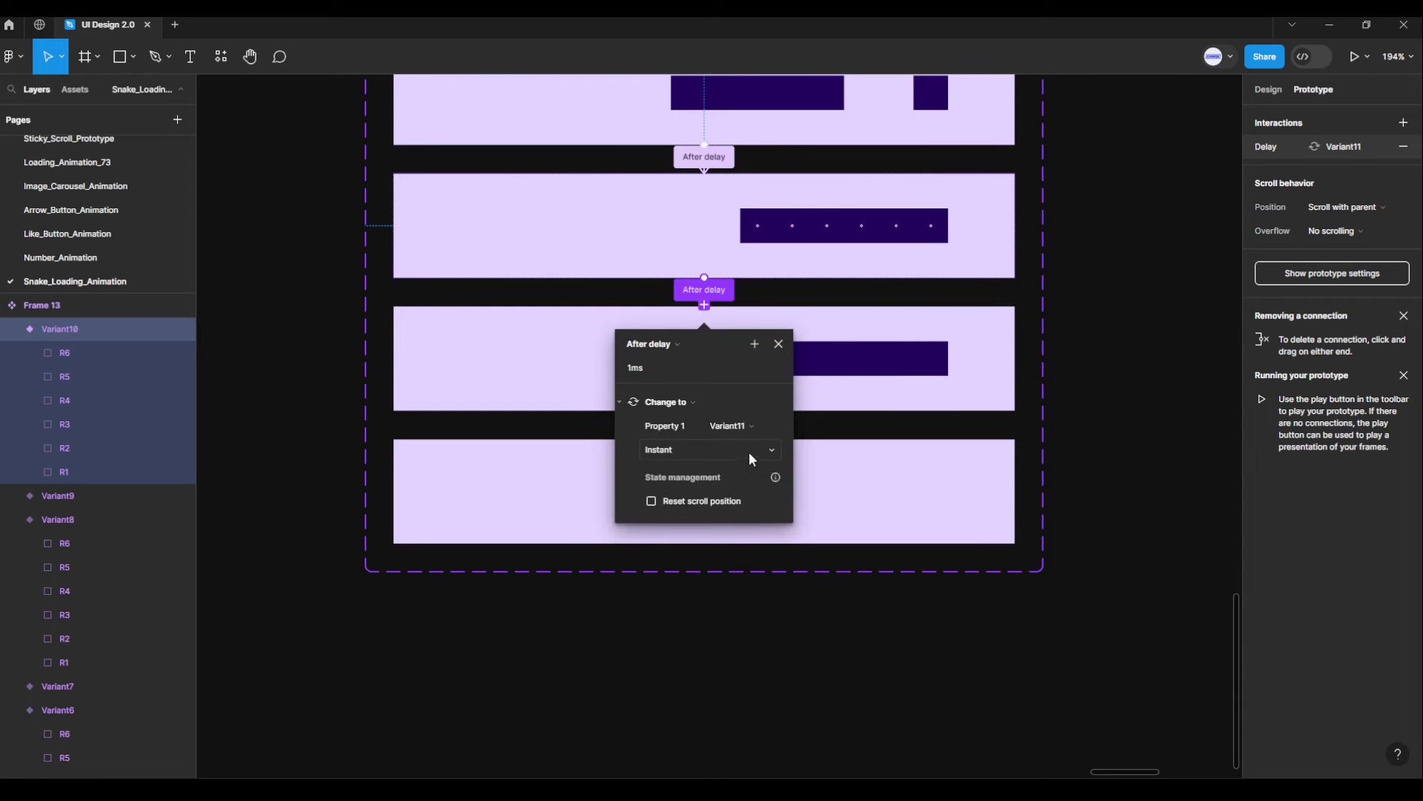
left_click(778, 343)
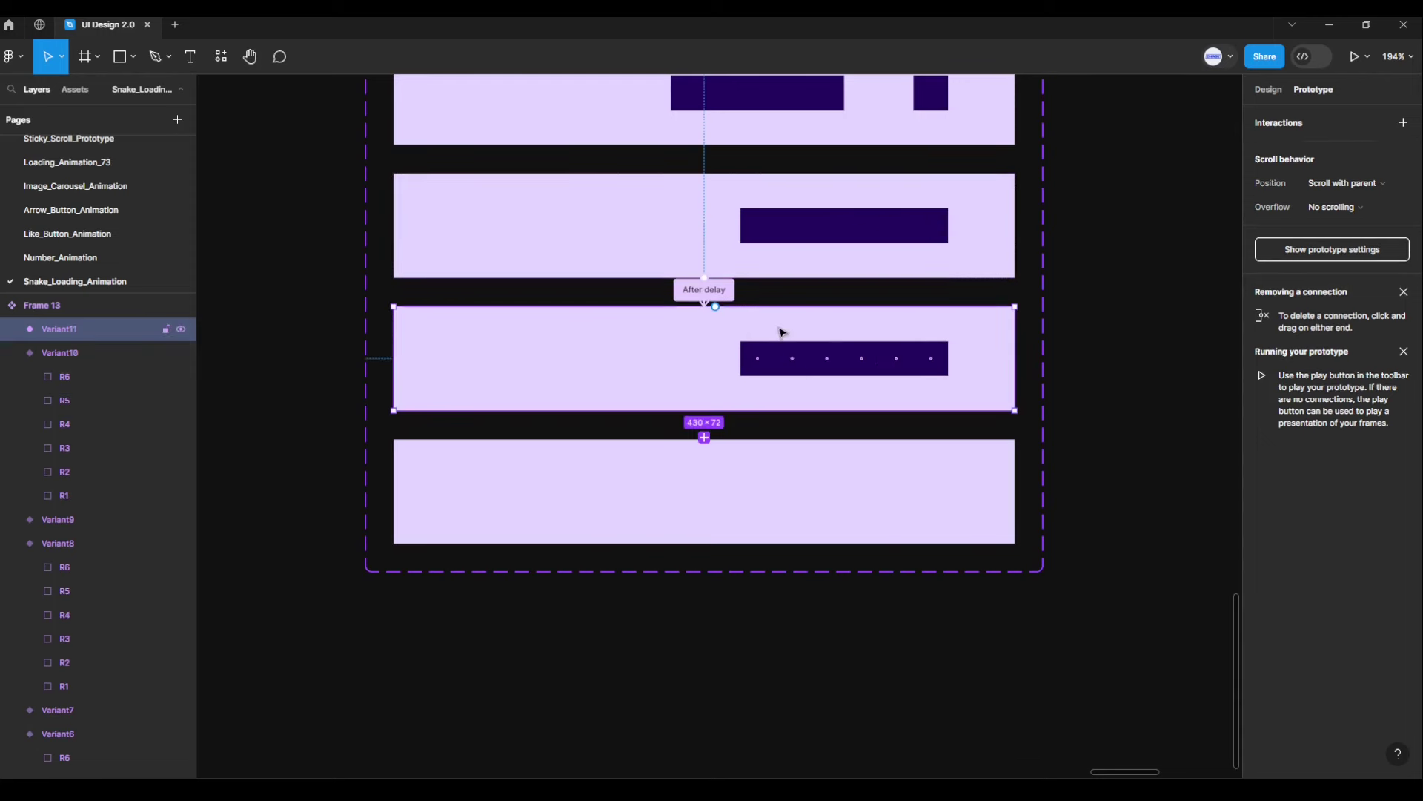
Step: Link Variant11 to Variant12 after a 1 ms delay using linear Smart animate over 600 ms
left_click_drag(1015, 358, 873, 506)
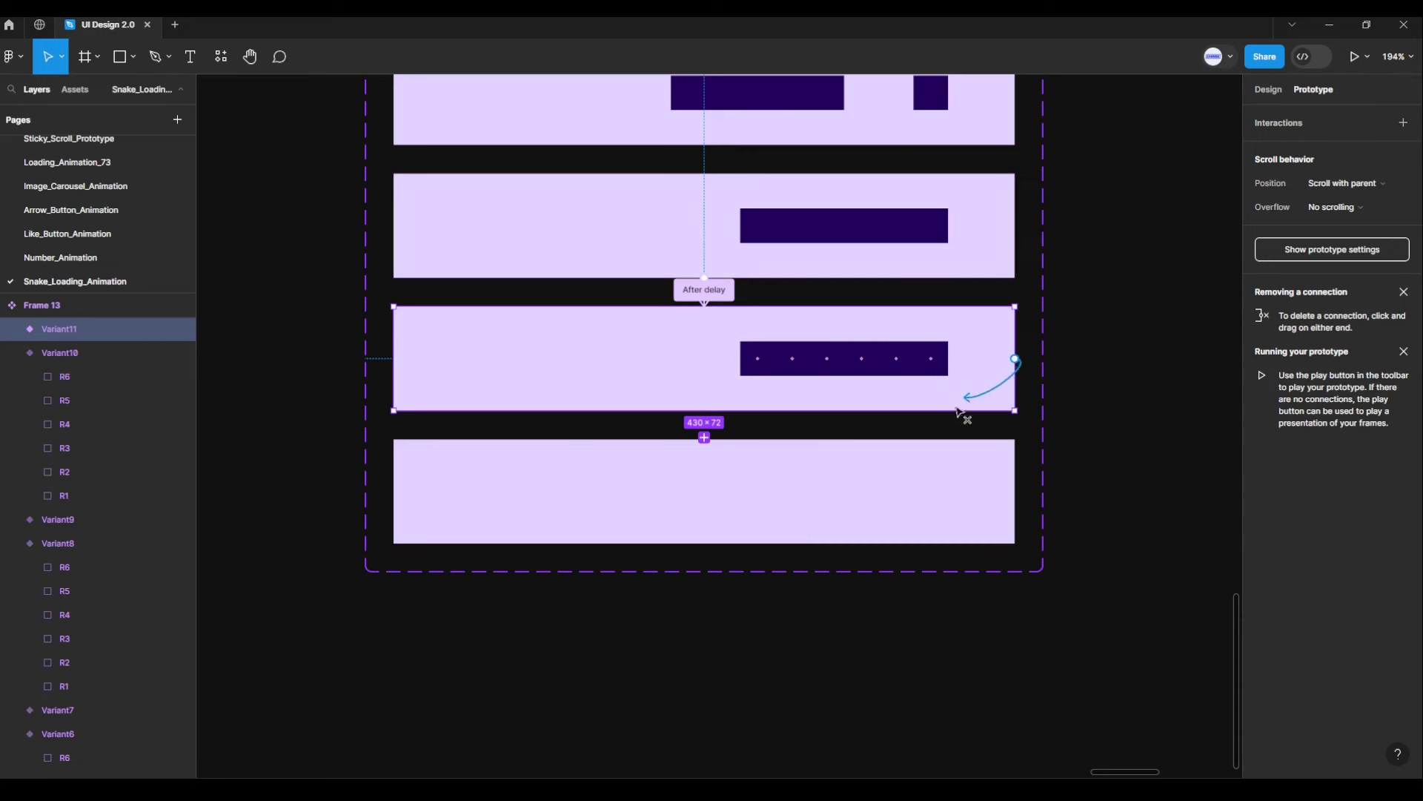
left_click(660, 477)
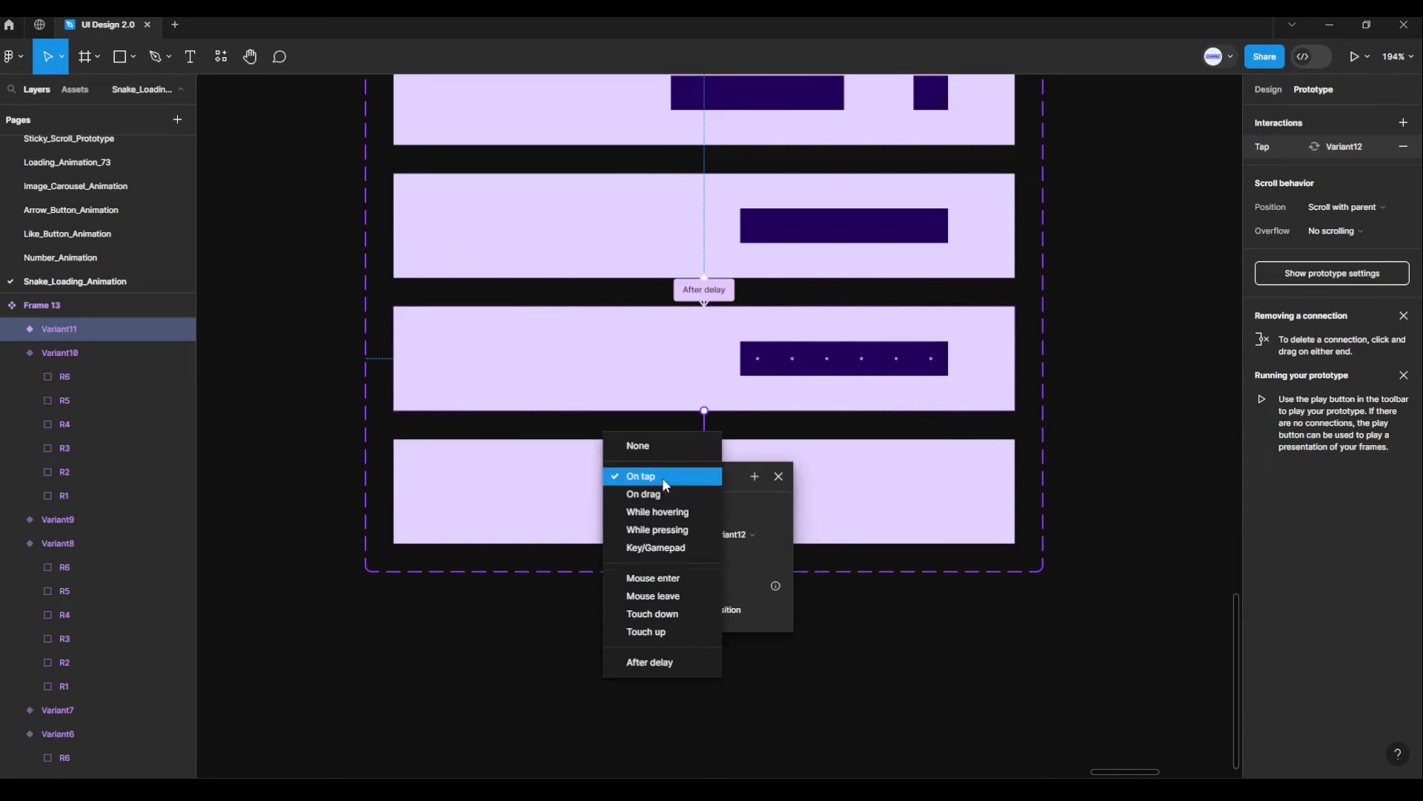
left_click(677, 661)
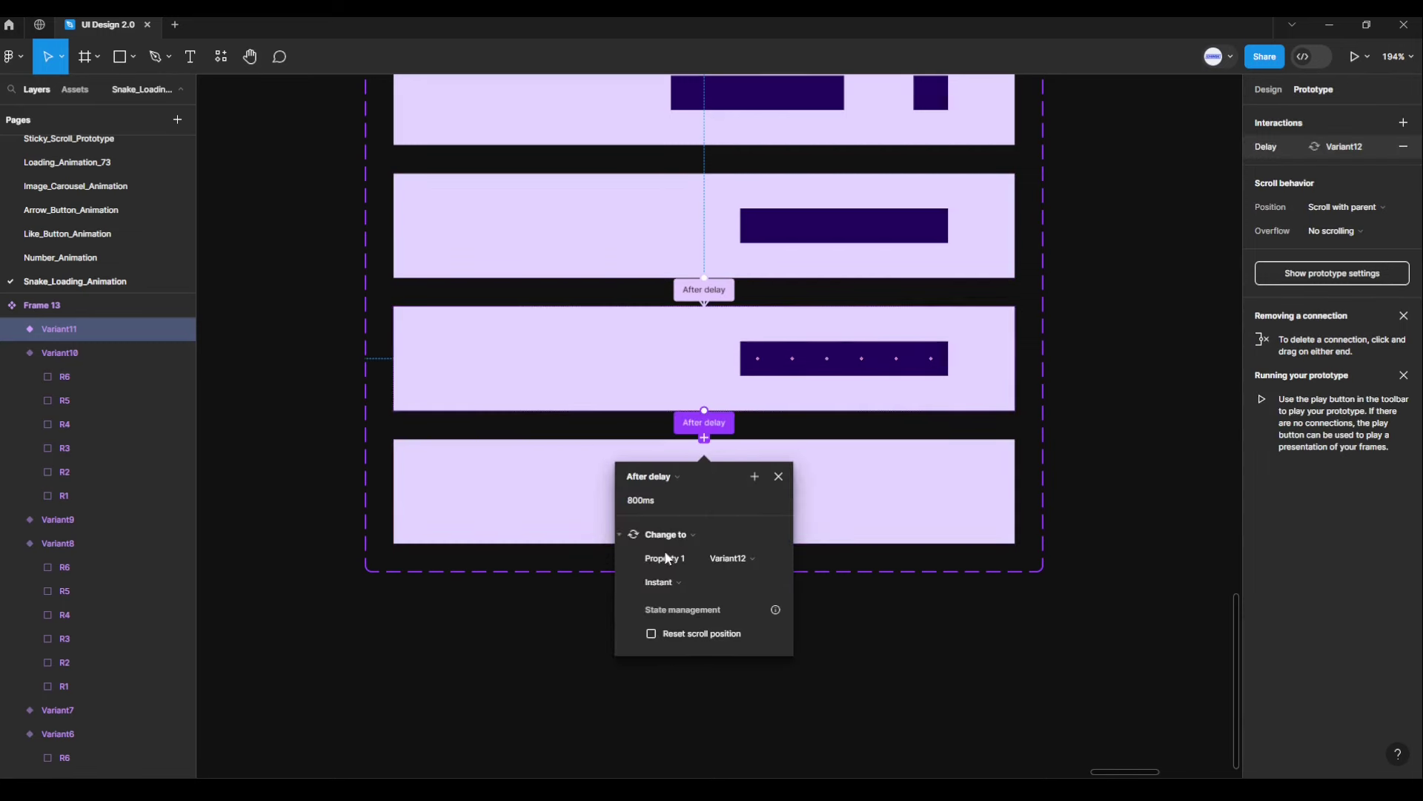
left_click(673, 506)
type("1")
key("Return")
left_click(678, 582)
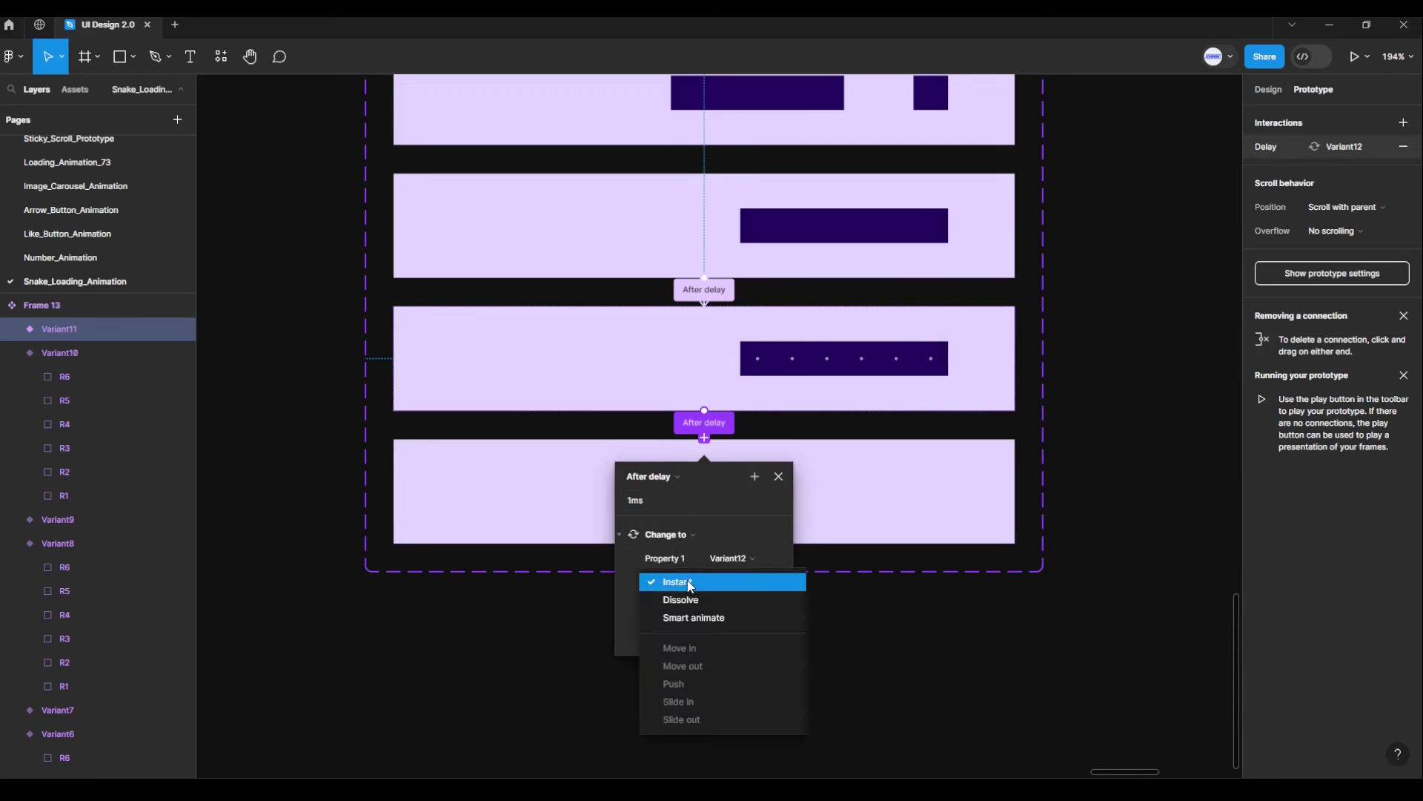
left_click(692, 615)
left_click(683, 614)
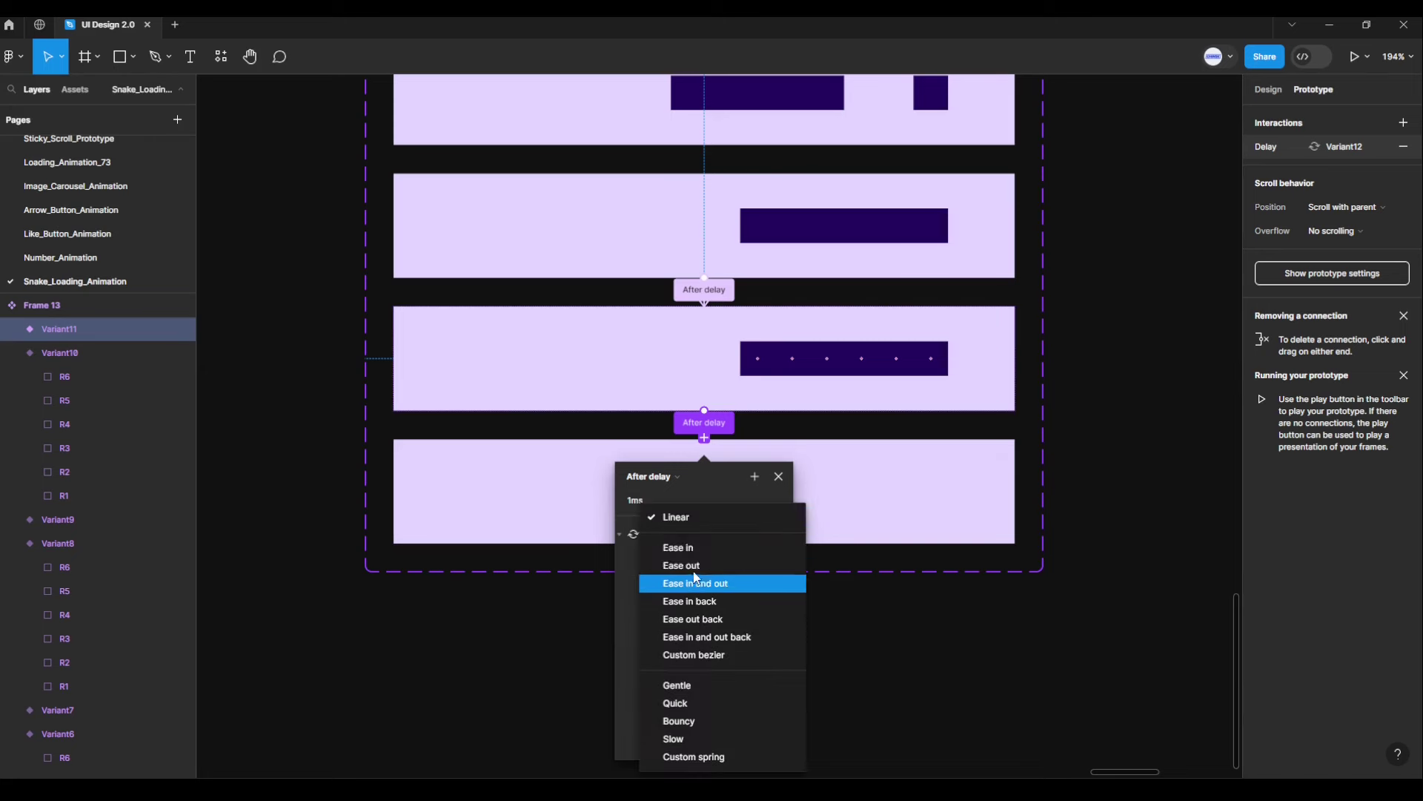
left_click(687, 520)
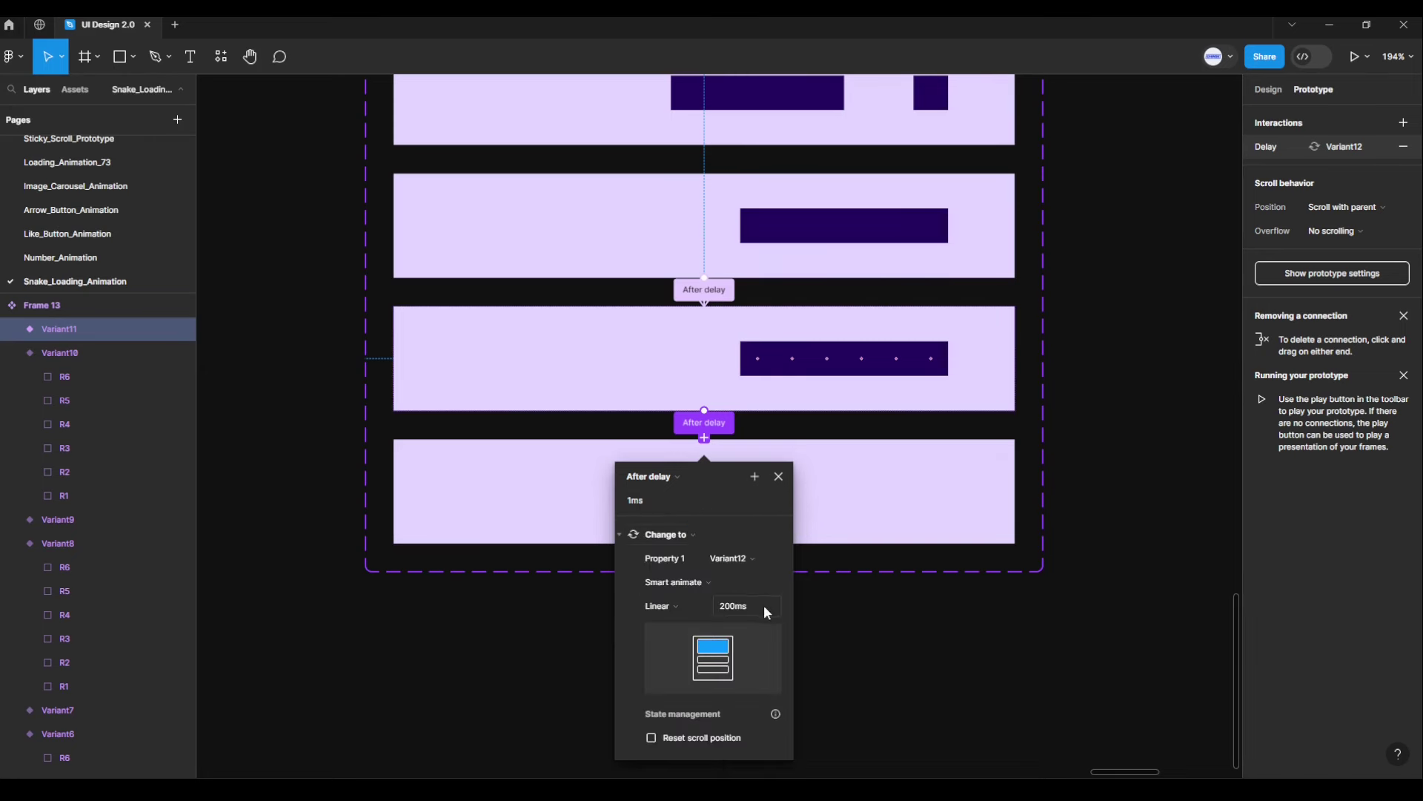
type("6")
Step: Connect Variant12's prototype node back to the Default variant
left_click(779, 475)
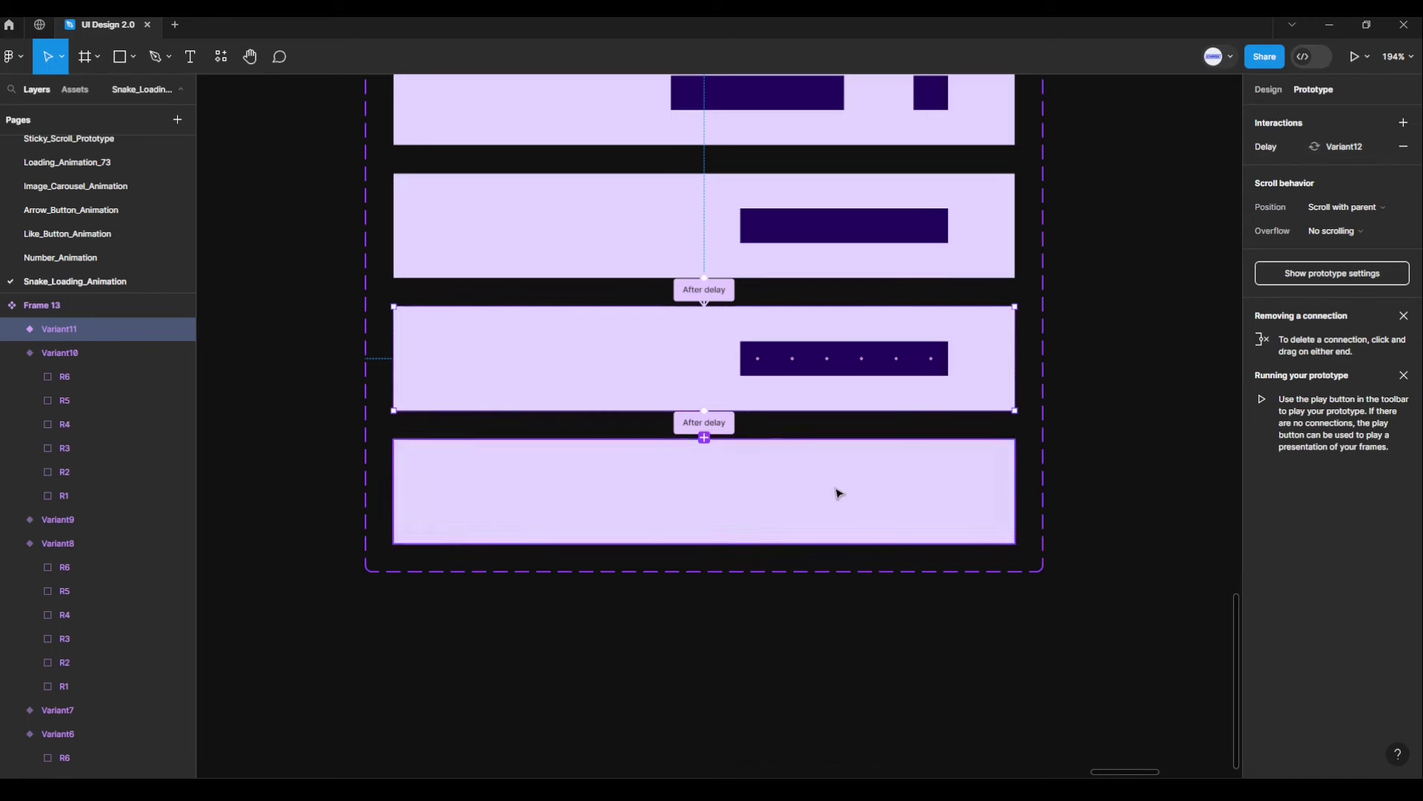
scroll(851, 492, "down", 3)
scroll(994, 425, "down", 3)
scroll(967, 528, "down", 2)
scroll(967, 528, "down", 2)
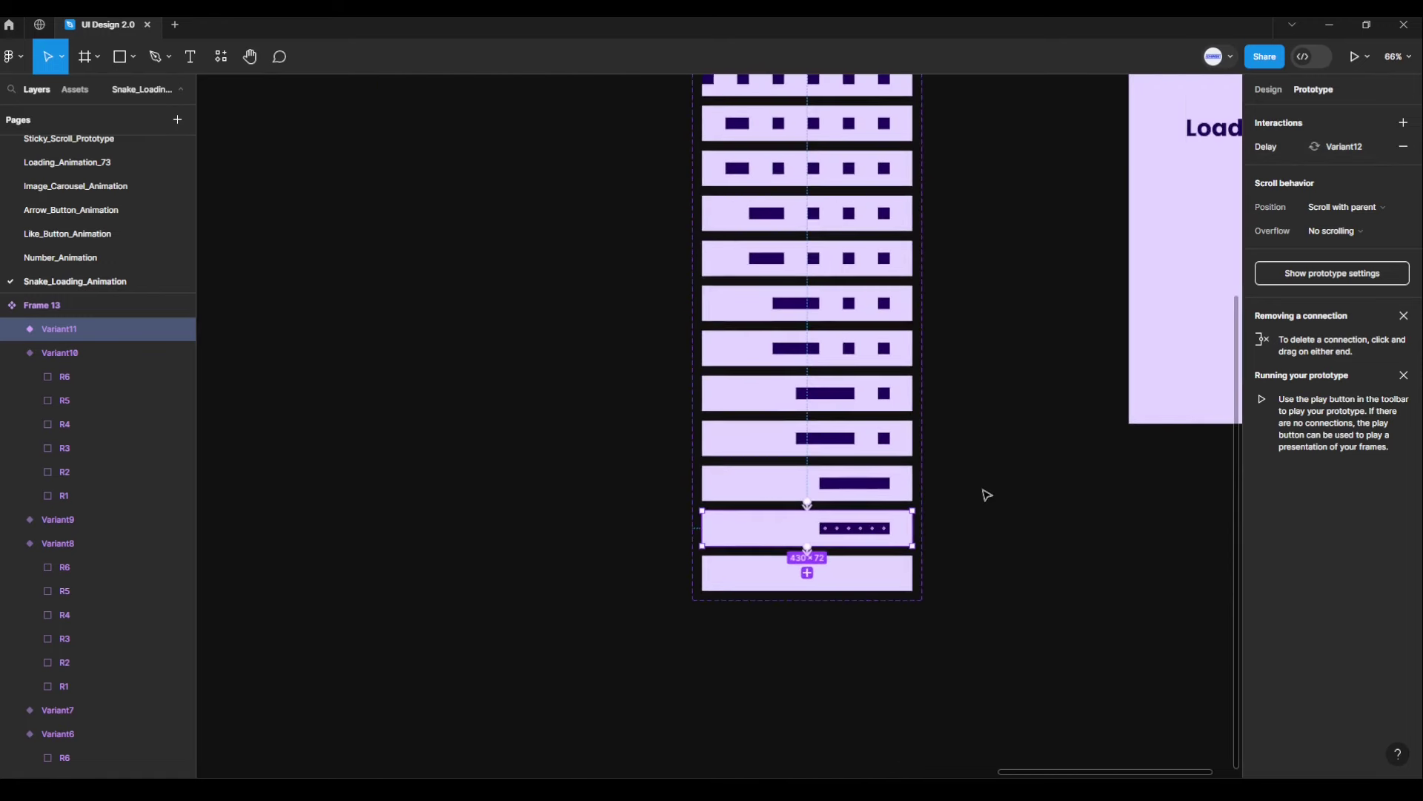
scroll(986, 492, "down", 2)
scroll(934, 562, "down", 1)
left_click(798, 631)
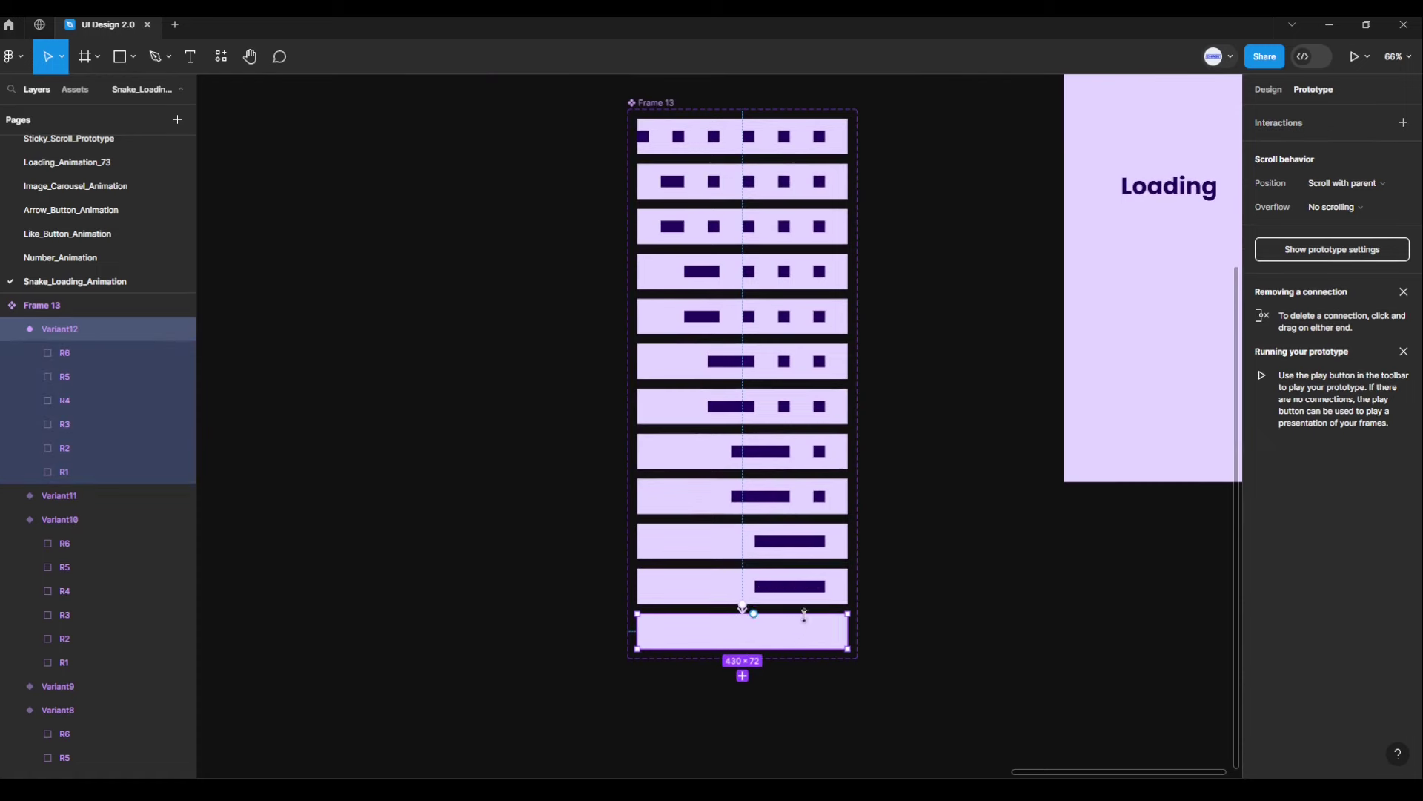
mouse_move(848, 632)
left_mouse_down()
mouse_move(877, 188)
mouse_move(837, 138)
left_mouse_up()
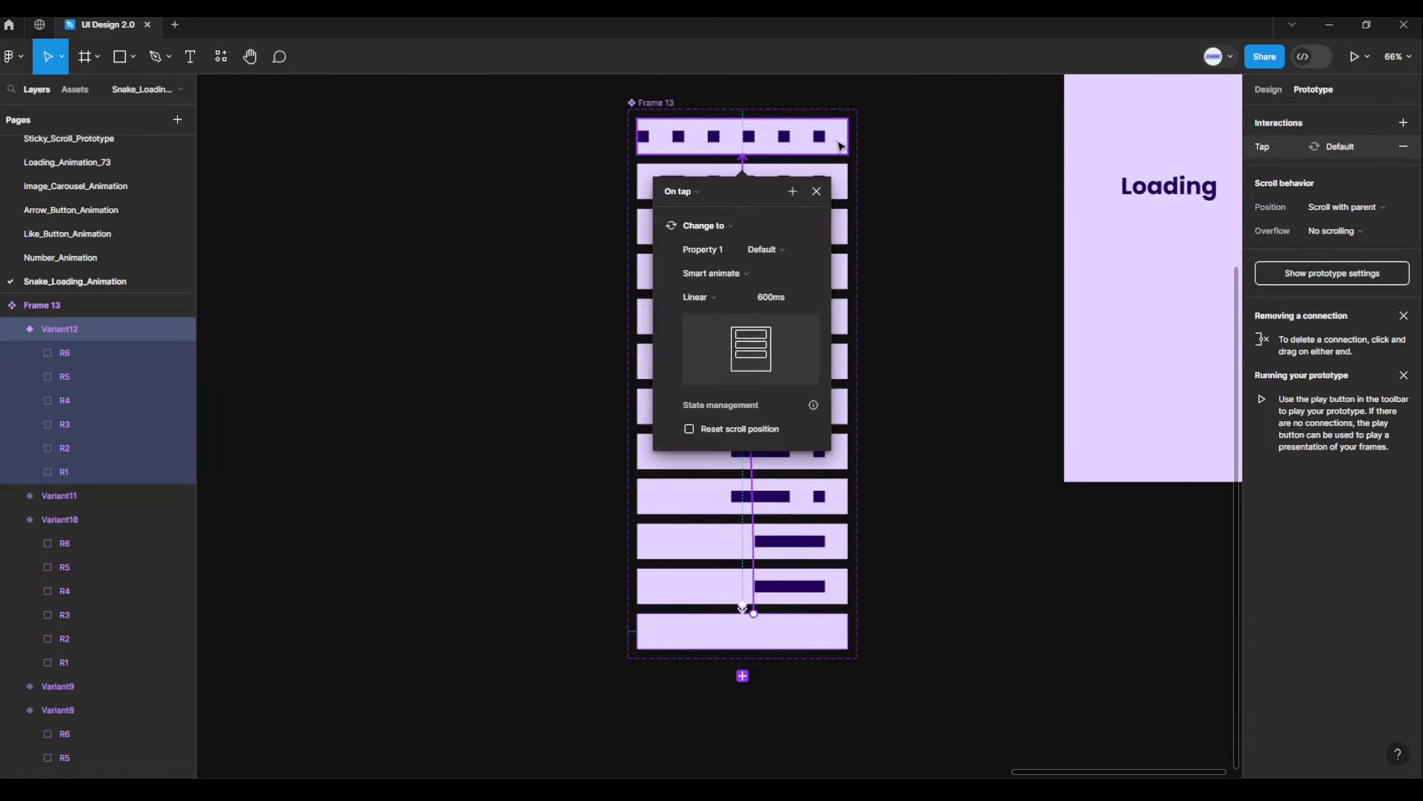
Step: Make the Variant12 loop-back fire after a 1 ms delay with an Instant transition
left_click(710, 197)
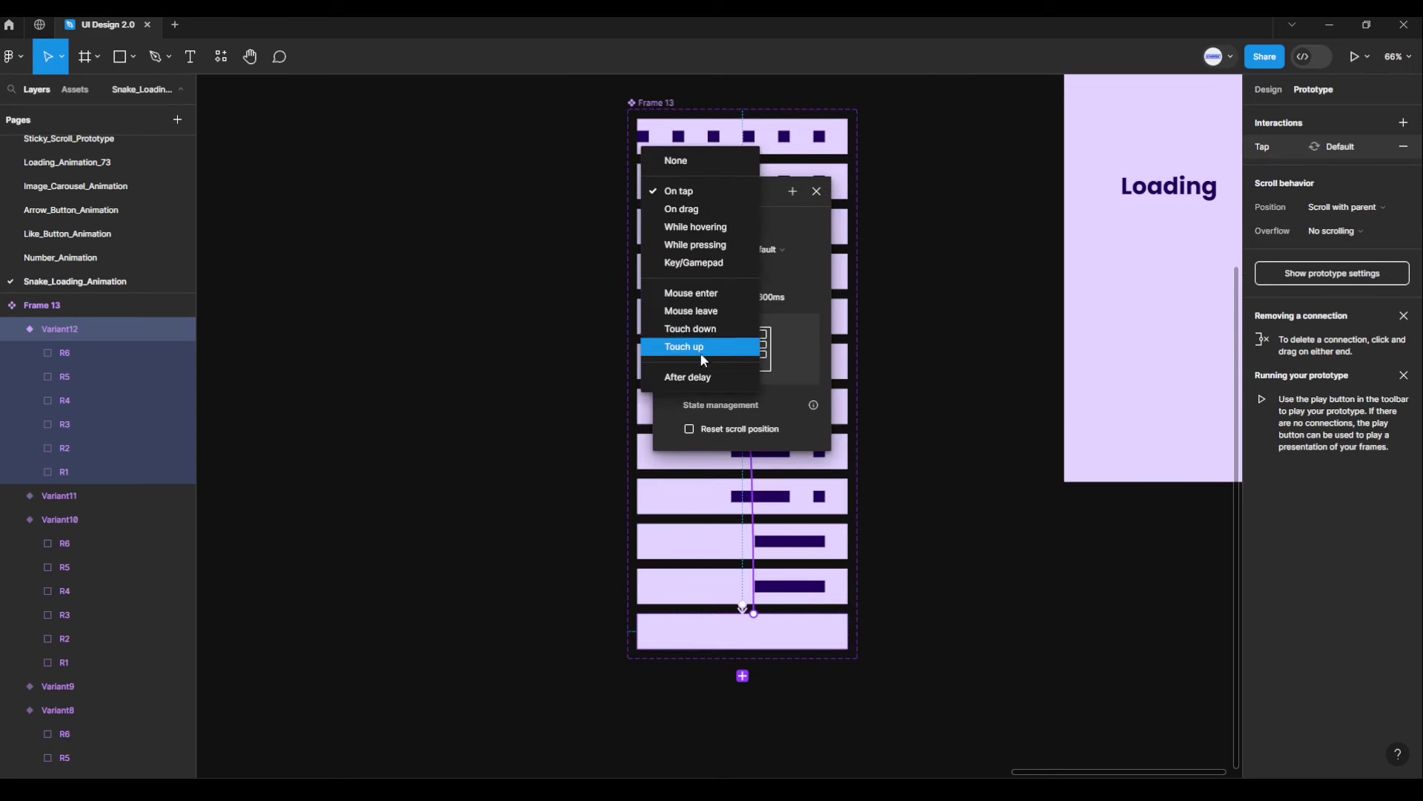
left_click(704, 374)
left_click(710, 220)
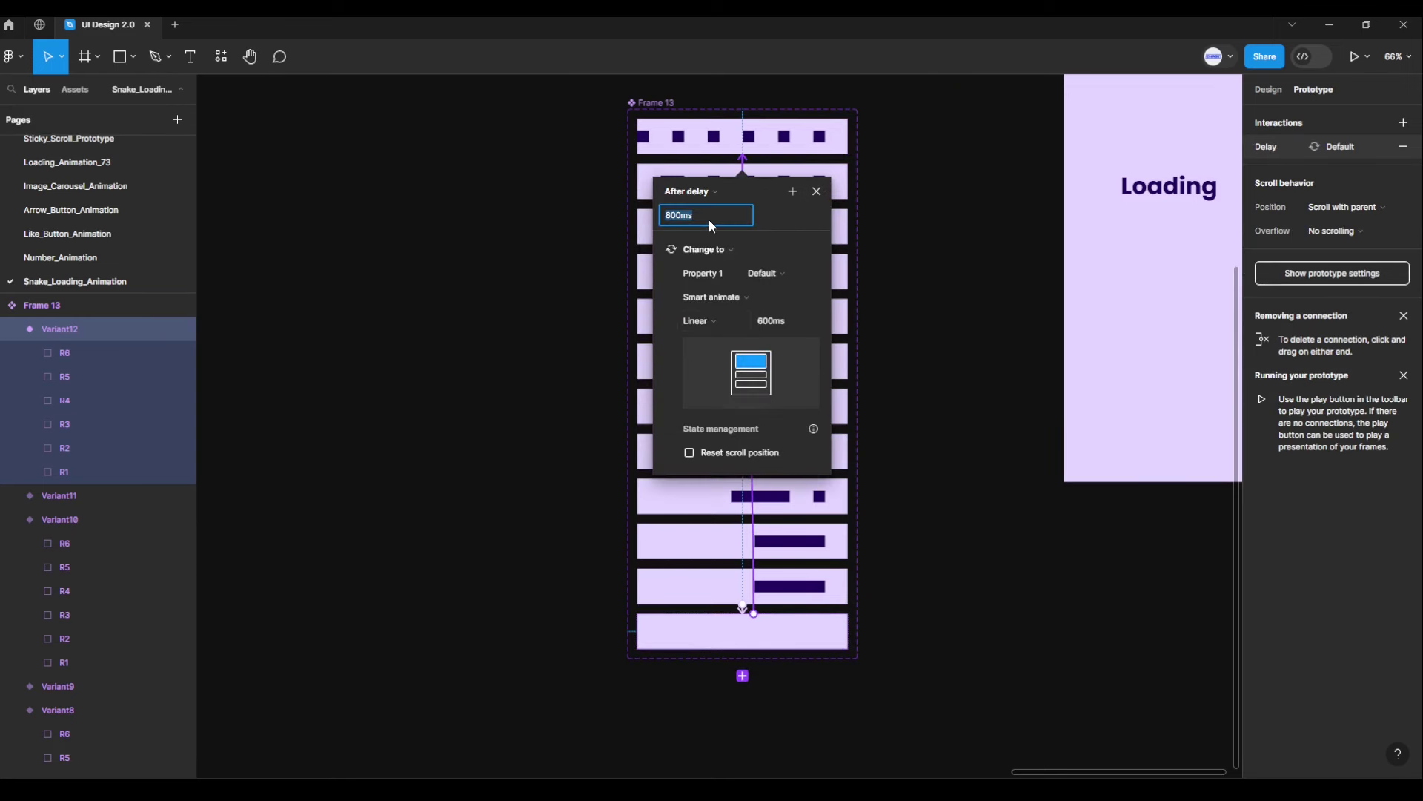
type("1")
key("Return")
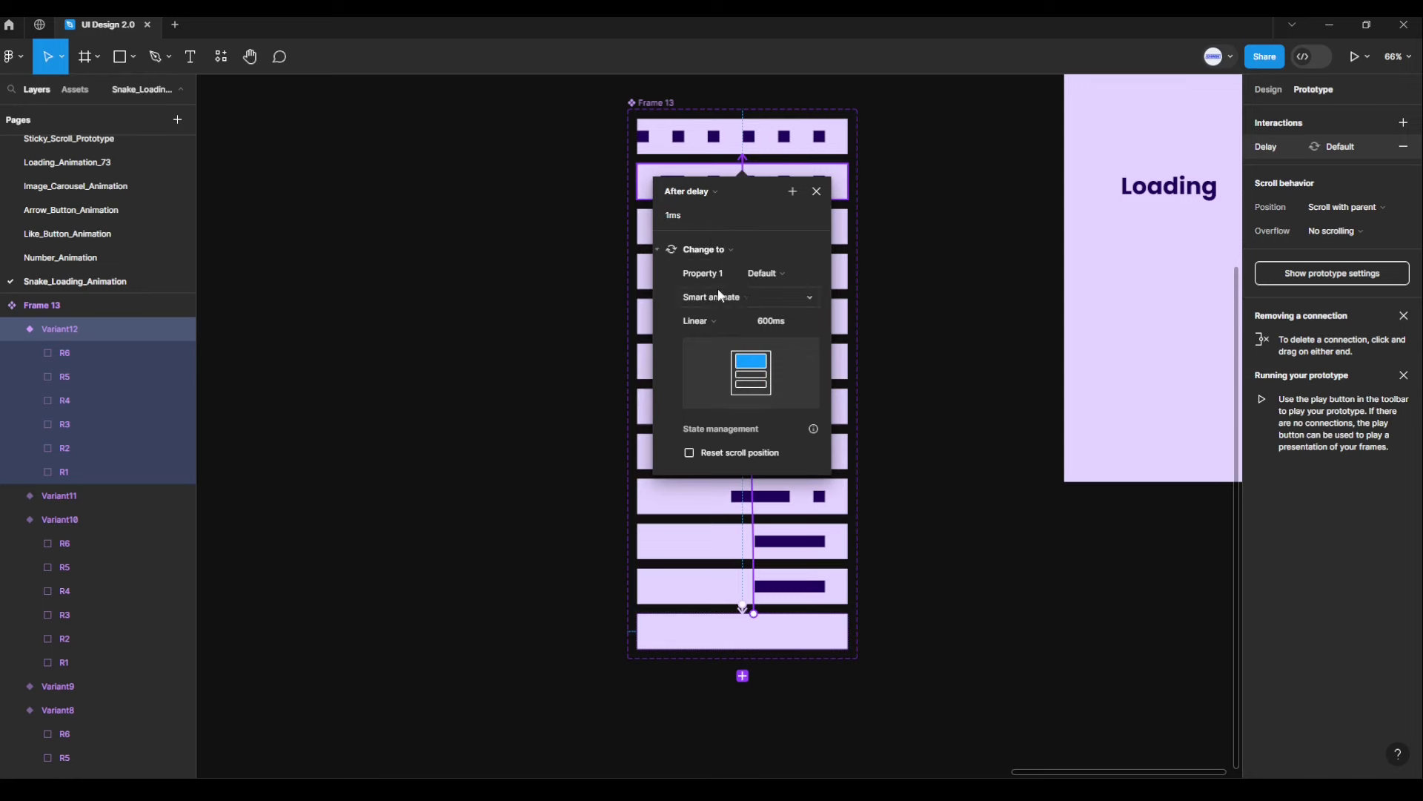
left_click(720, 296)
left_click(718, 266)
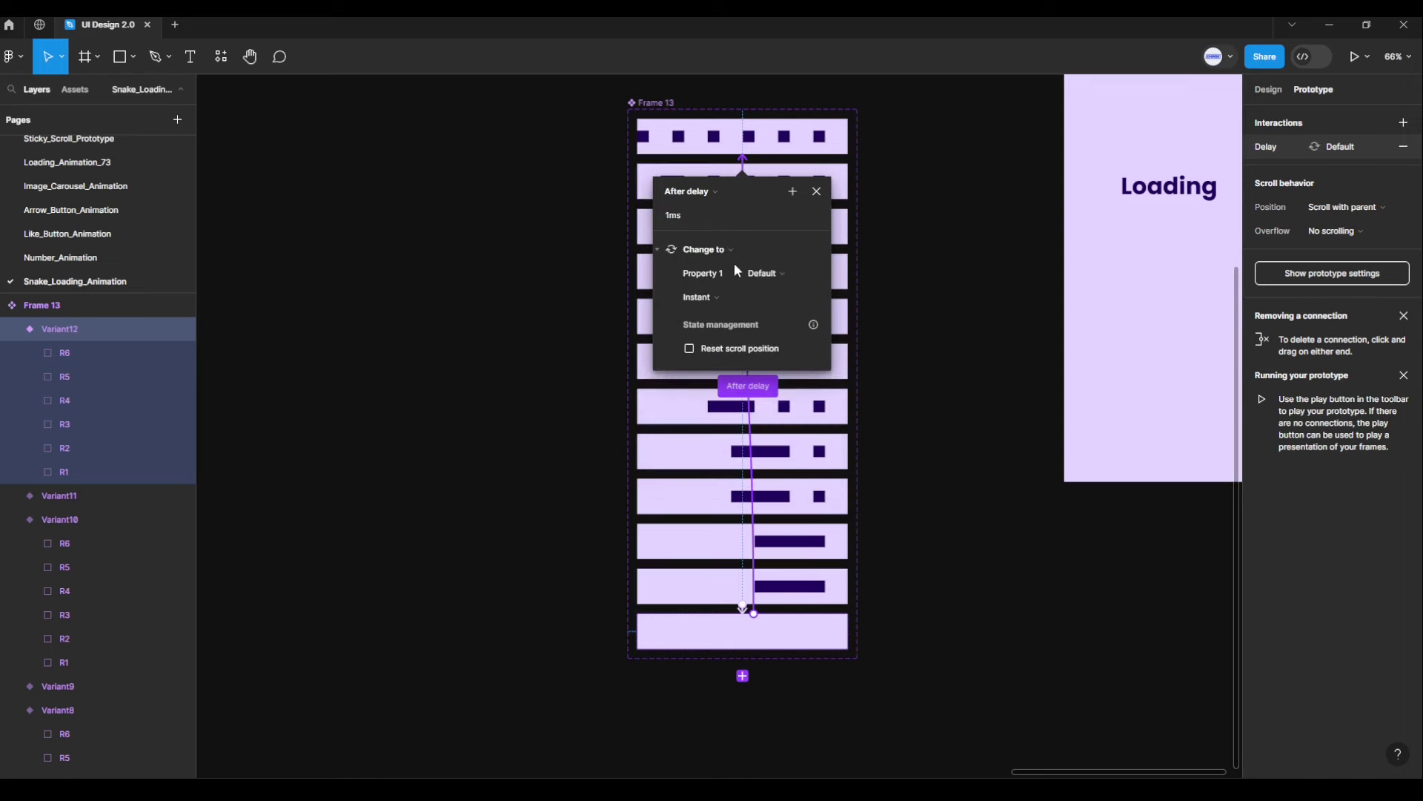
left_click(816, 192)
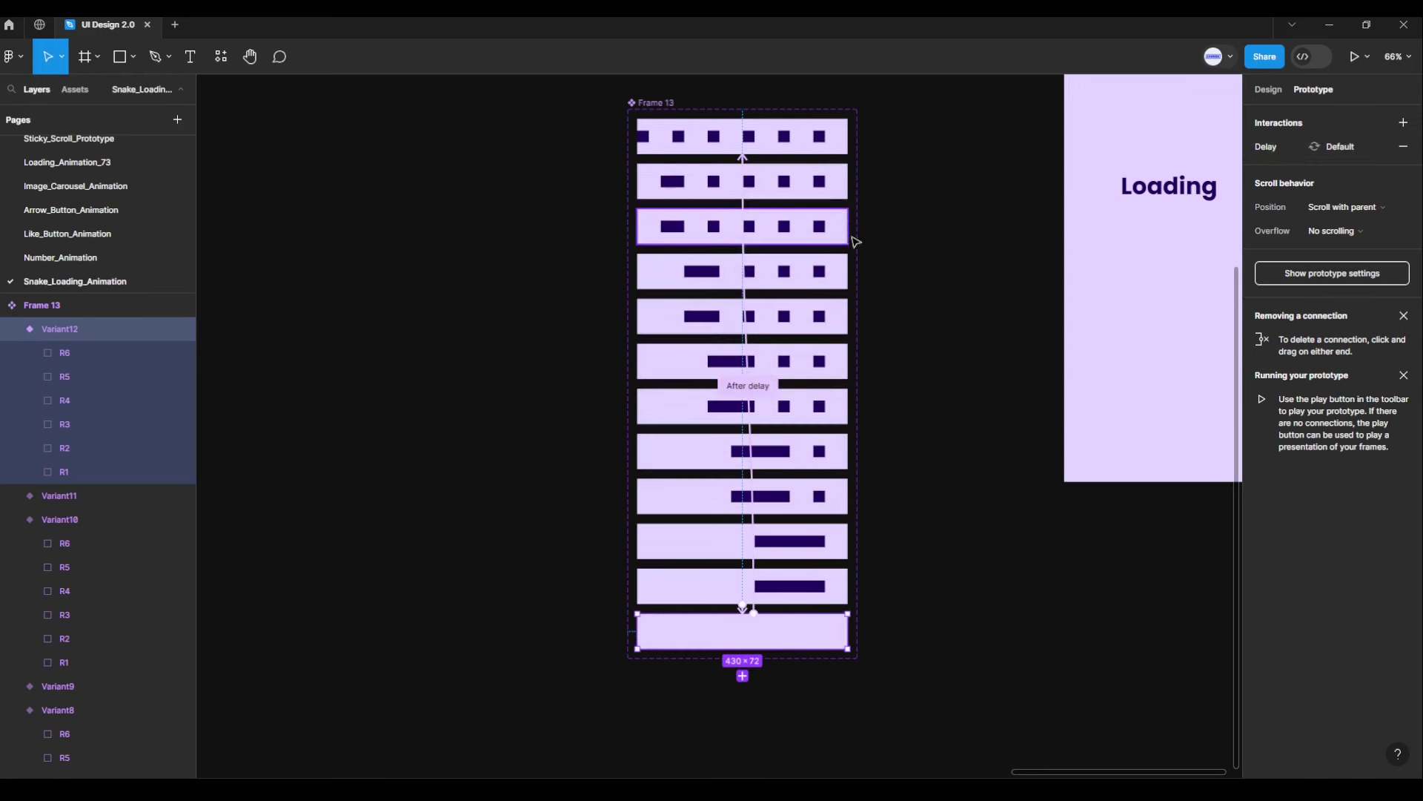
left_click(908, 350)
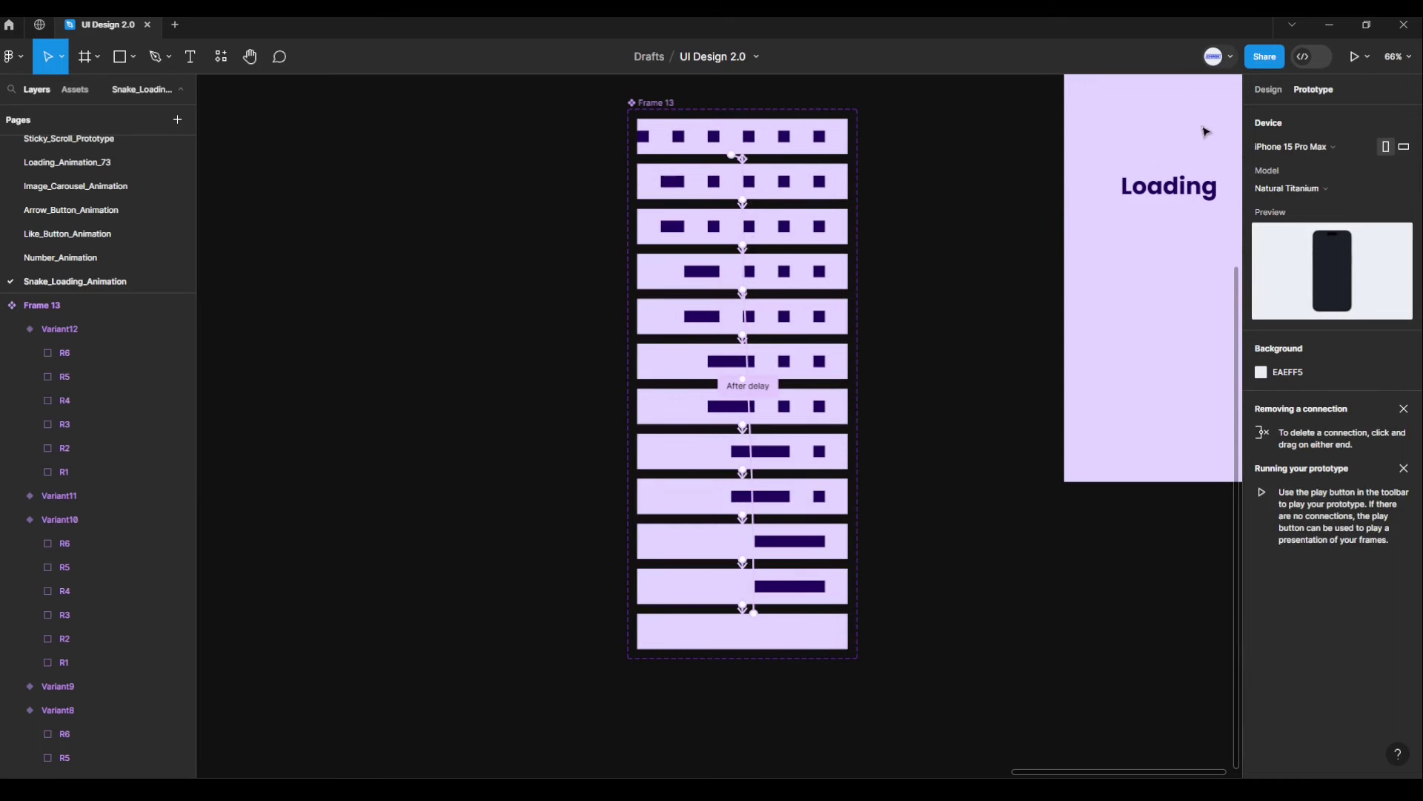
Step: Copy the Default loader variant from the layers panel
left_click(1260, 90)
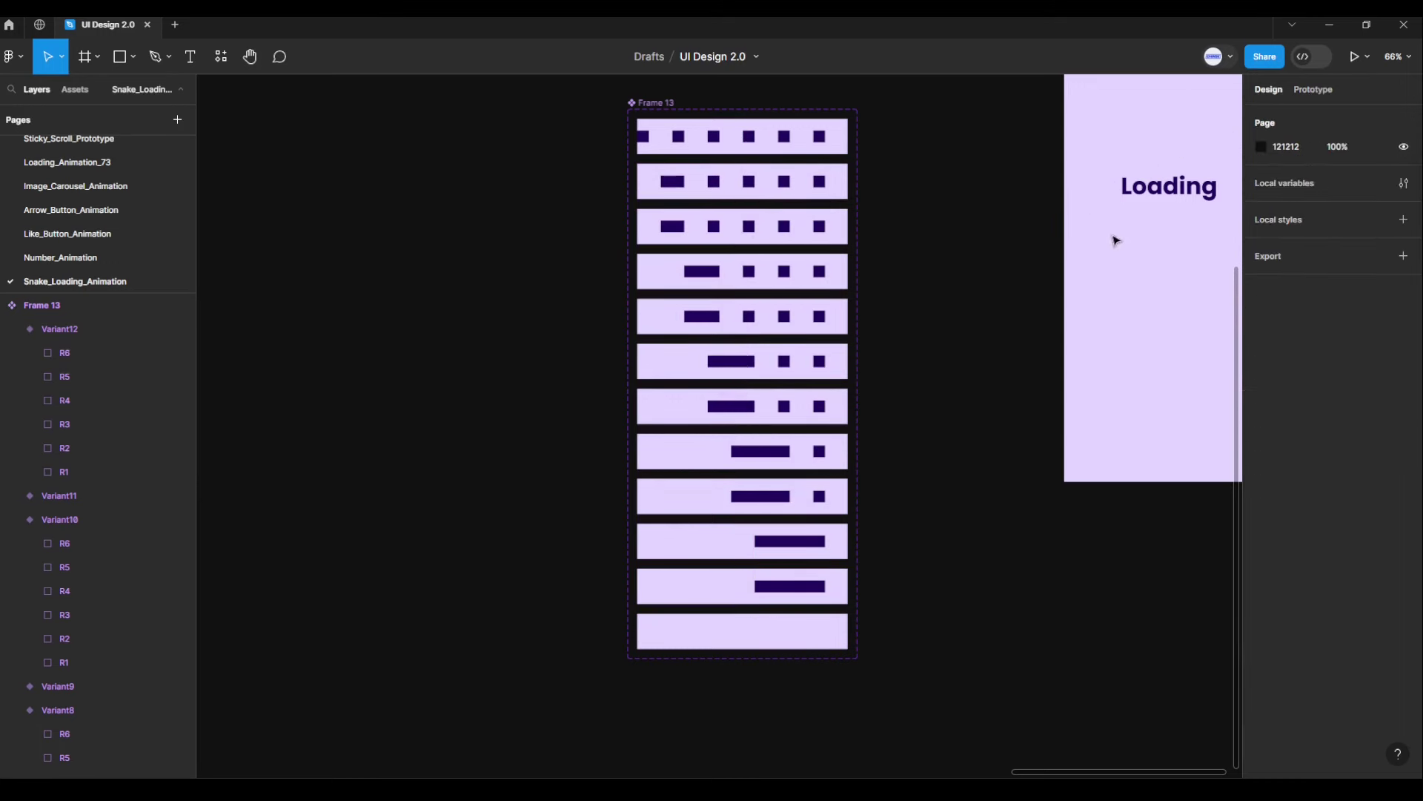
left_click(801, 135)
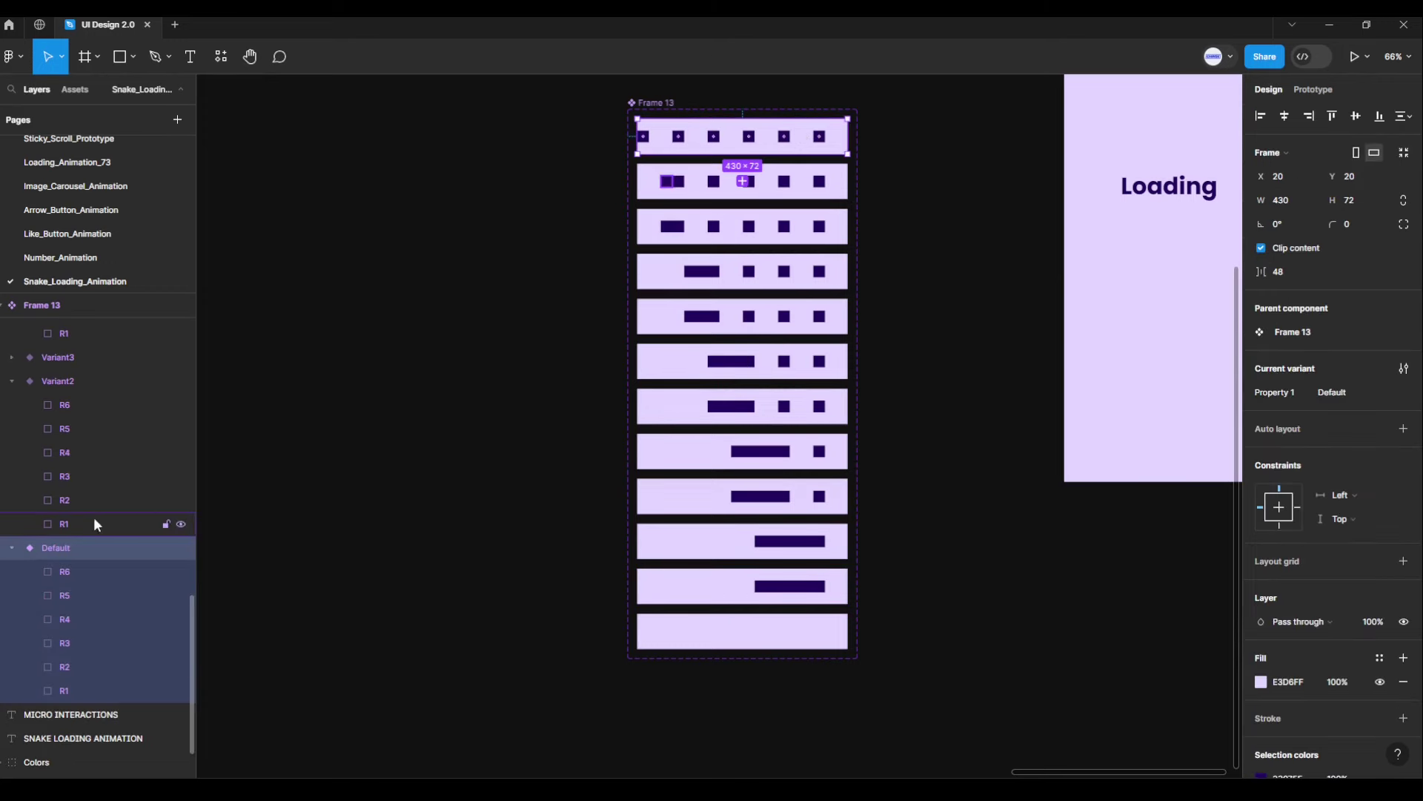
right_click(63, 553)
left_click(95, 409)
Step: Paste a loader instance into the iPhone frame
left_click(976, 269)
scroll(977, 269, "down", 2)
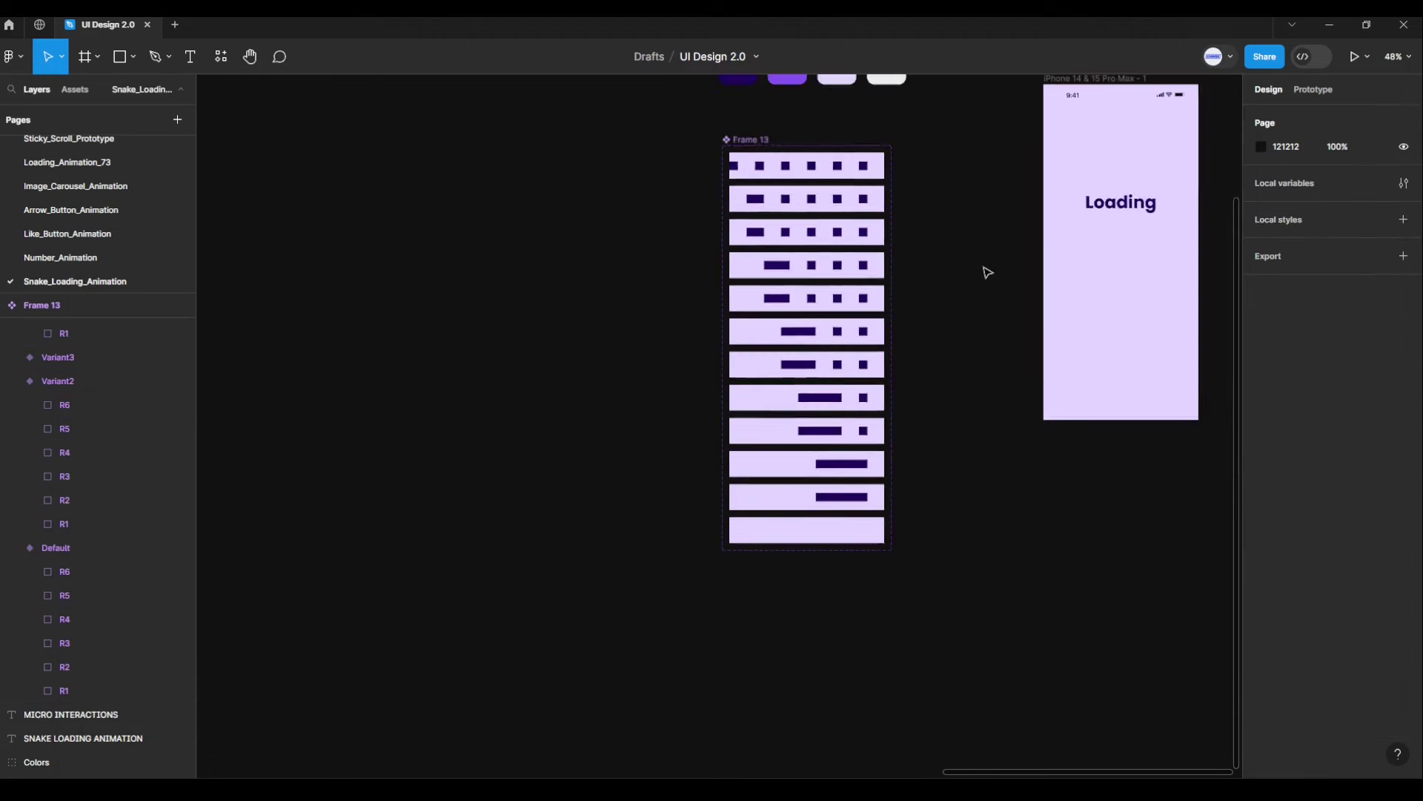
scroll(986, 273, "up", 3)
scroll(1104, 426, "up", 3)
scroll(1132, 445, "up", 3)
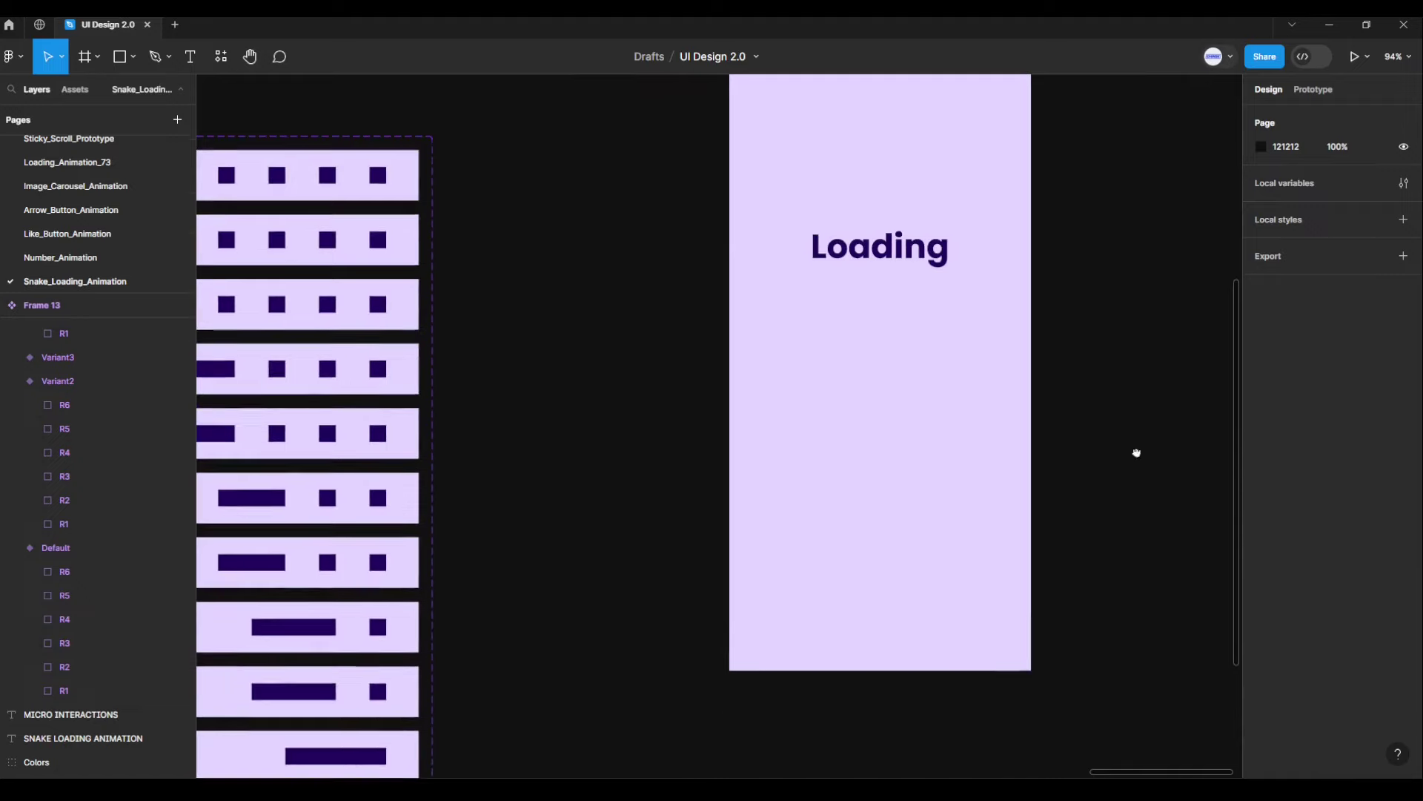
mouse_move(1134, 452)
left_mouse_down()
mouse_move(1099, 518)
mouse_move(977, 536)
left_mouse_up()
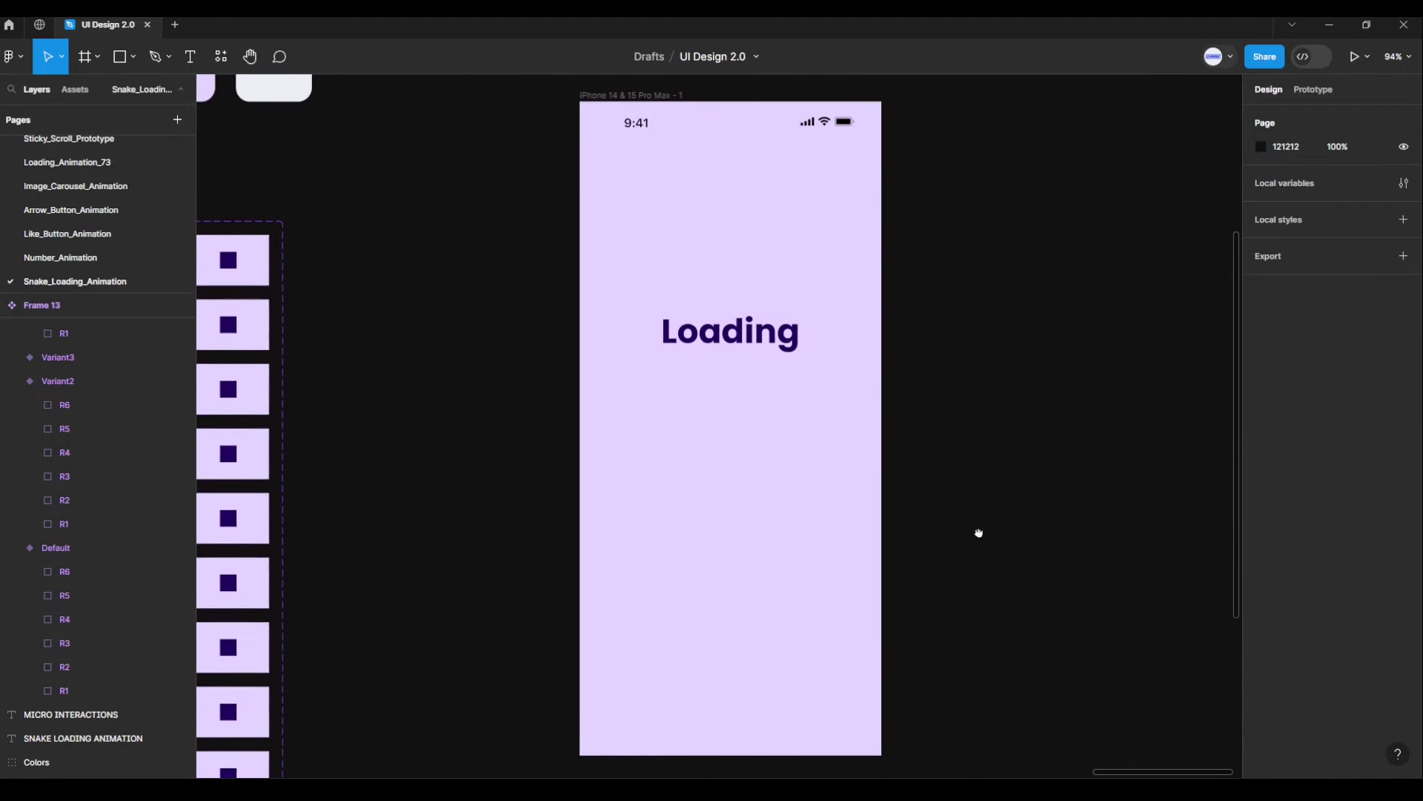
left_click(639, 97)
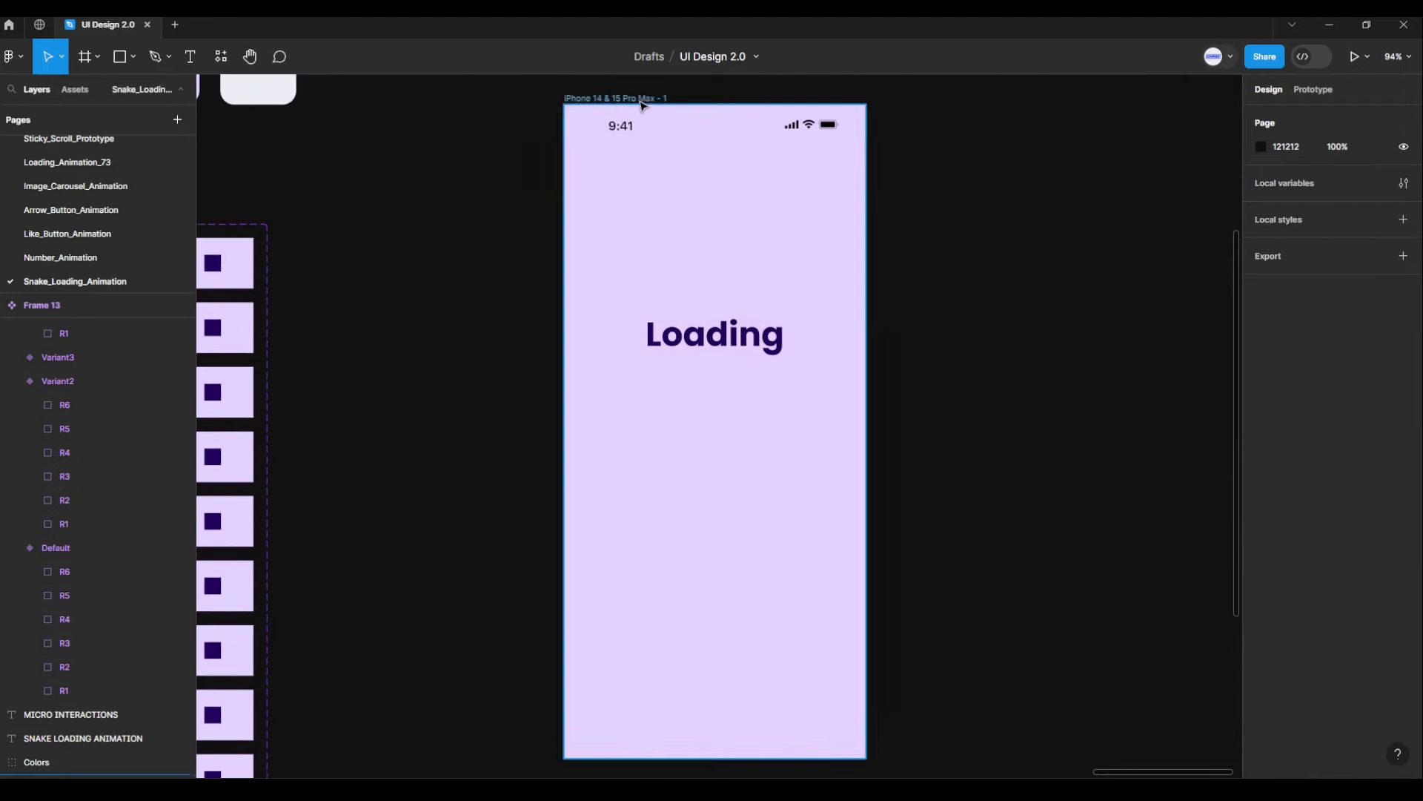
key("ctrl+v")
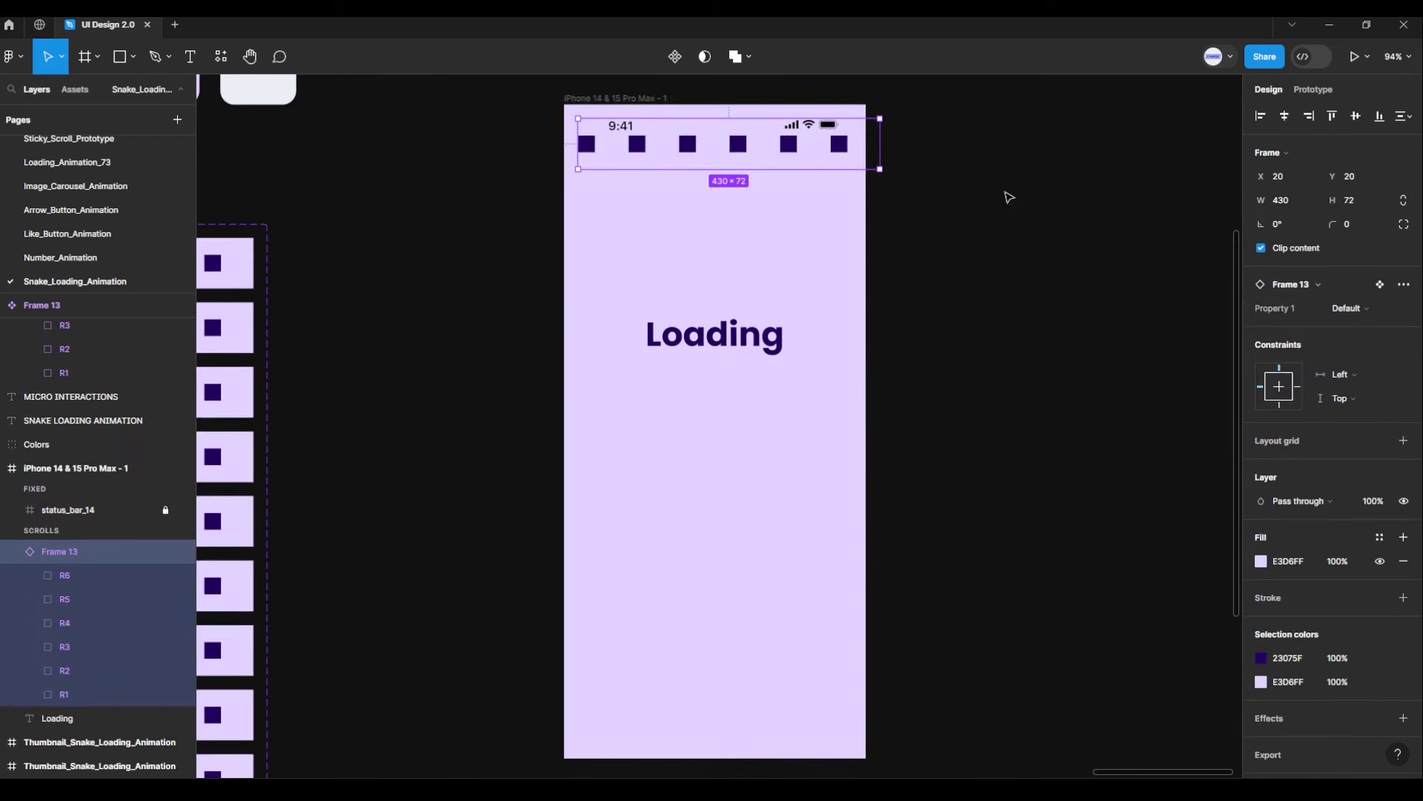
Step: Centre the loader in the iPhone frame and nudge it up just below Loading
left_click(1283, 118)
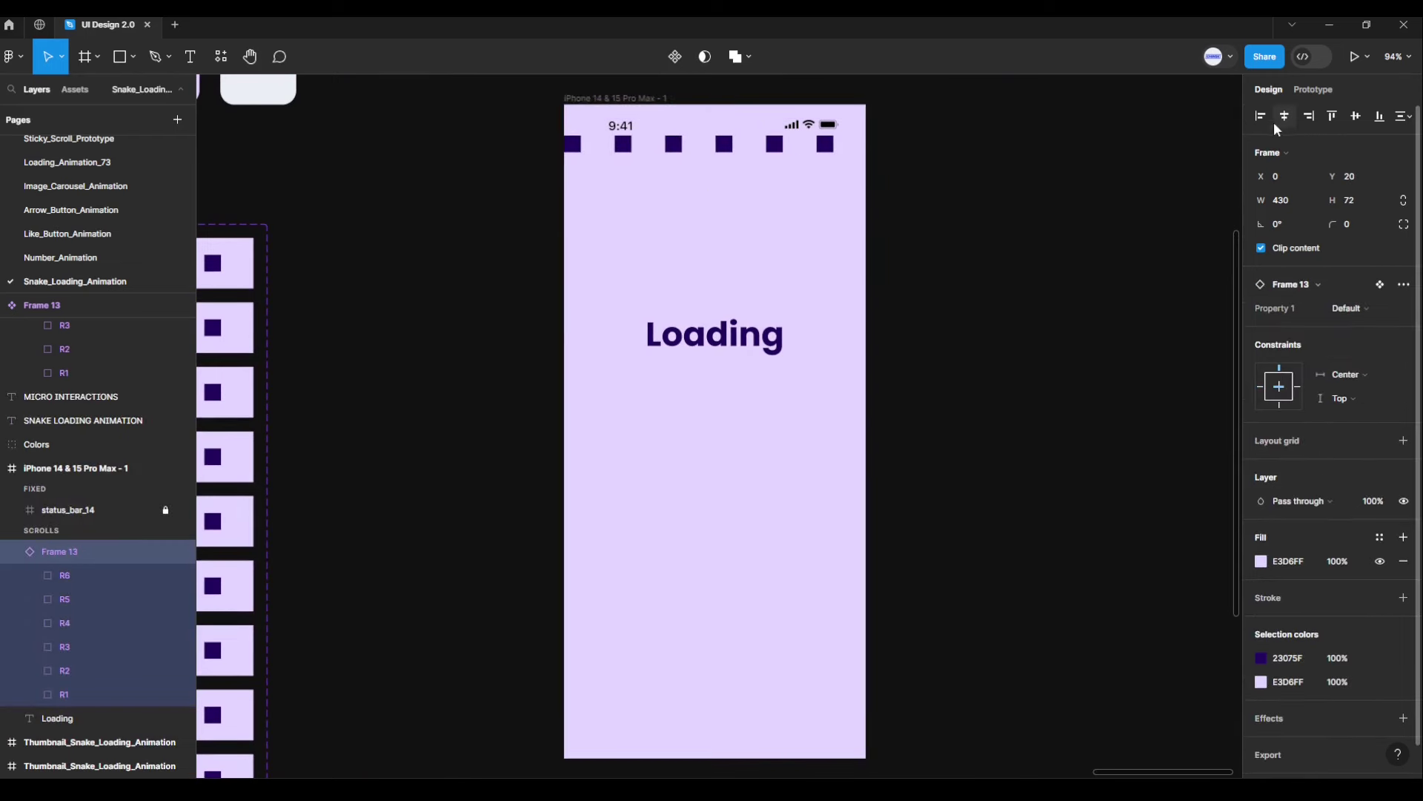
left_click(1358, 116)
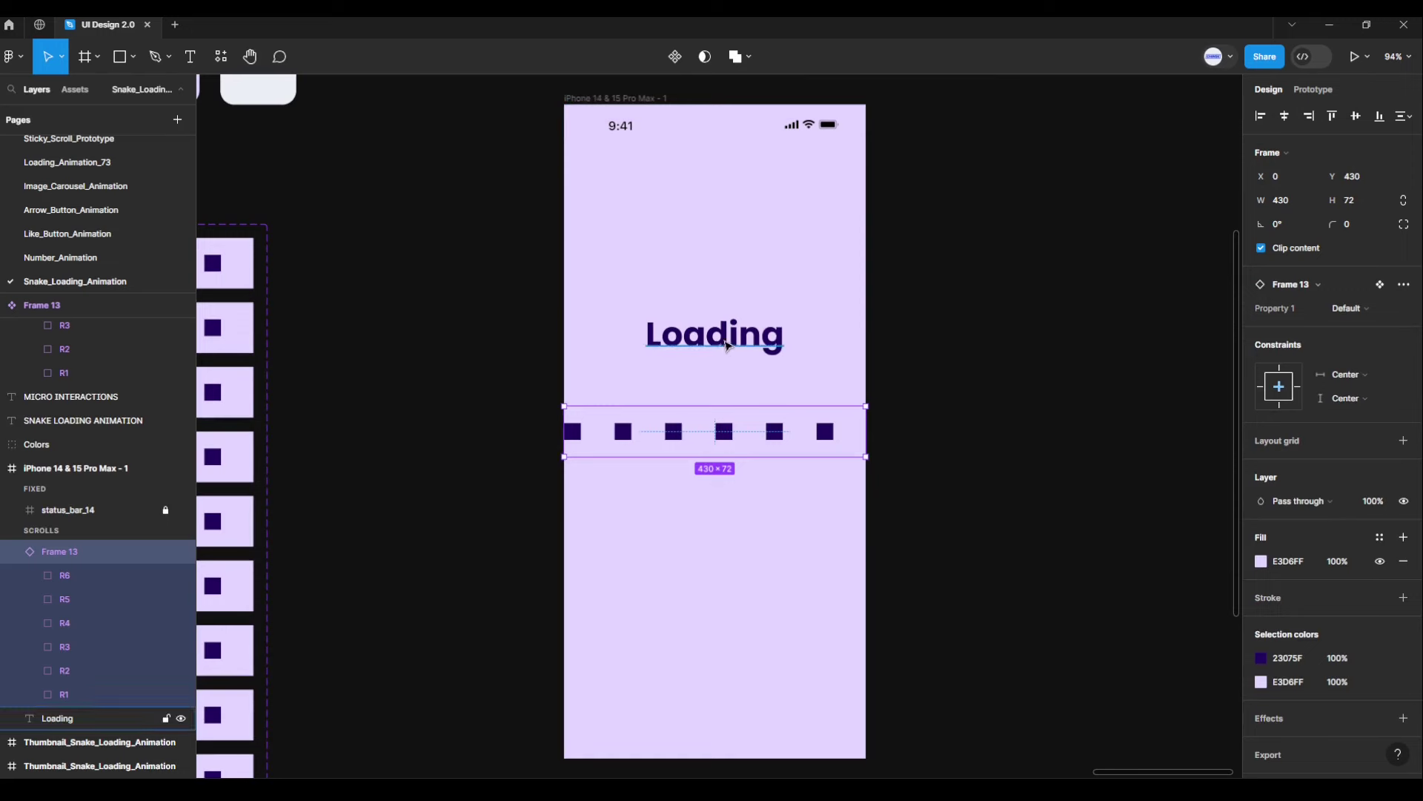
key("alt")
key("Up")
key("Up")
key("Up")
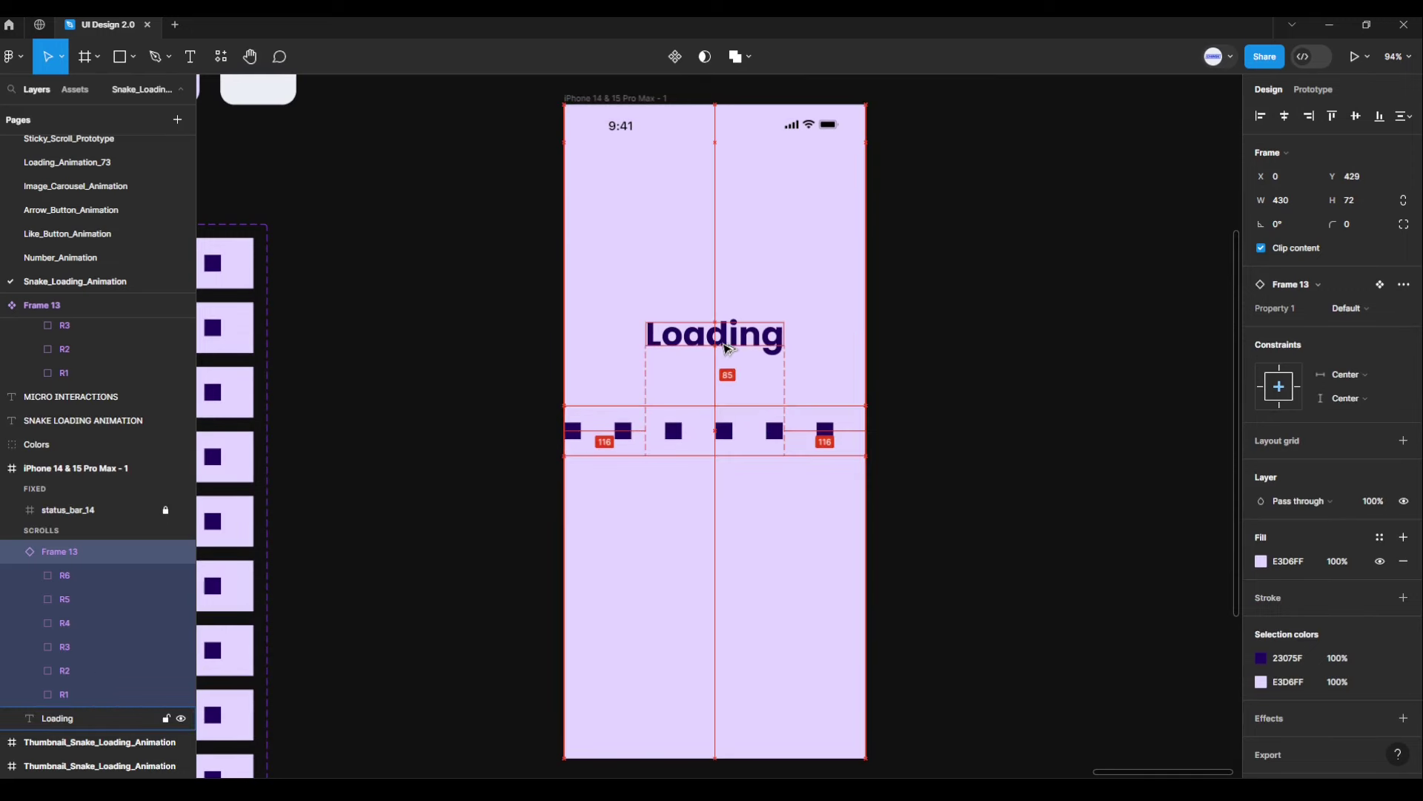
key("Up")
key("Up")
key("Up")
key("Up")
key("Up")
key("Up")
key("Up")
key("Up")
key("Up")
key("Up")
key("Up")
key("Up")
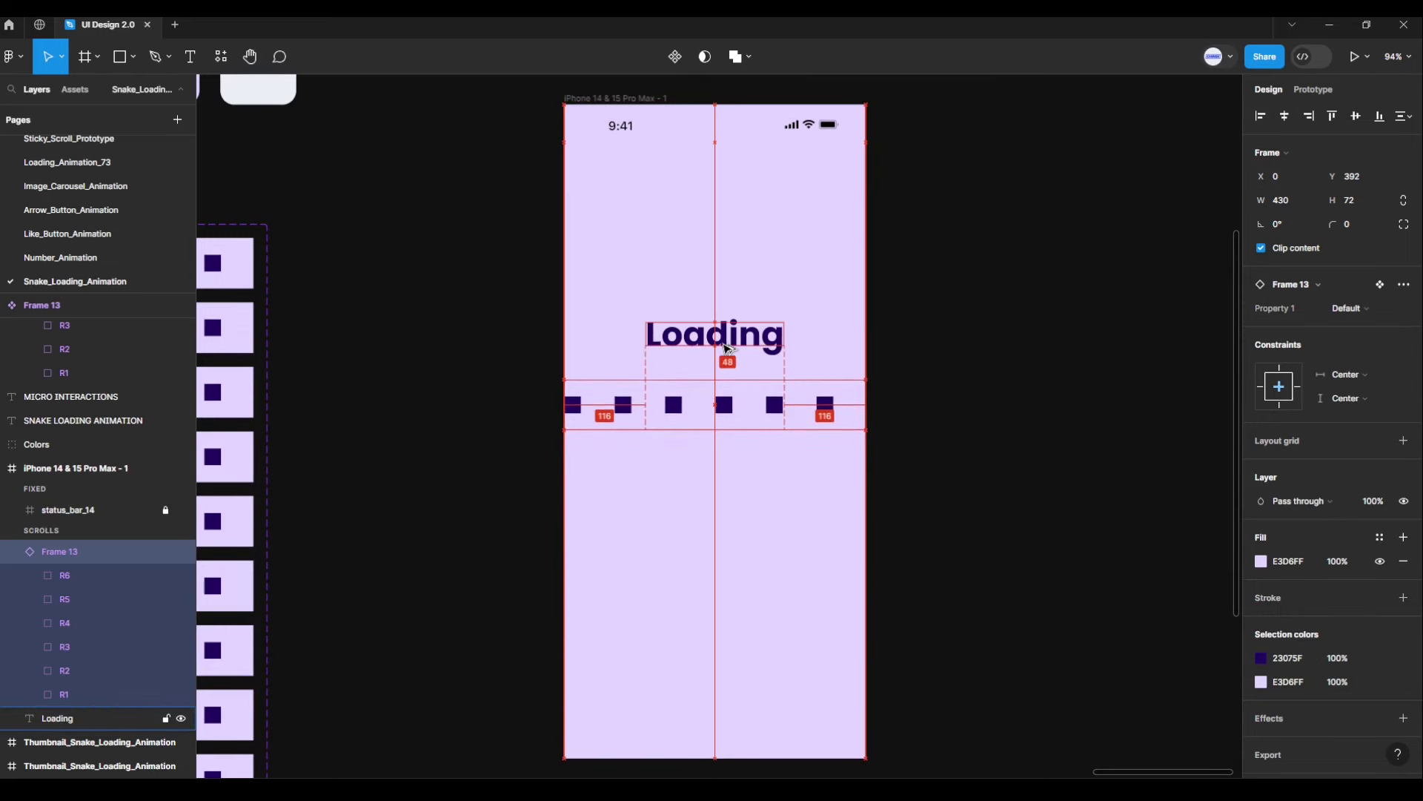
key("Up")
key("Up")
key("Up")
key("Up")
key("Up")
key("Up")
key("Up")
key("Up")
key("Up")
key("Up")
key("Up")
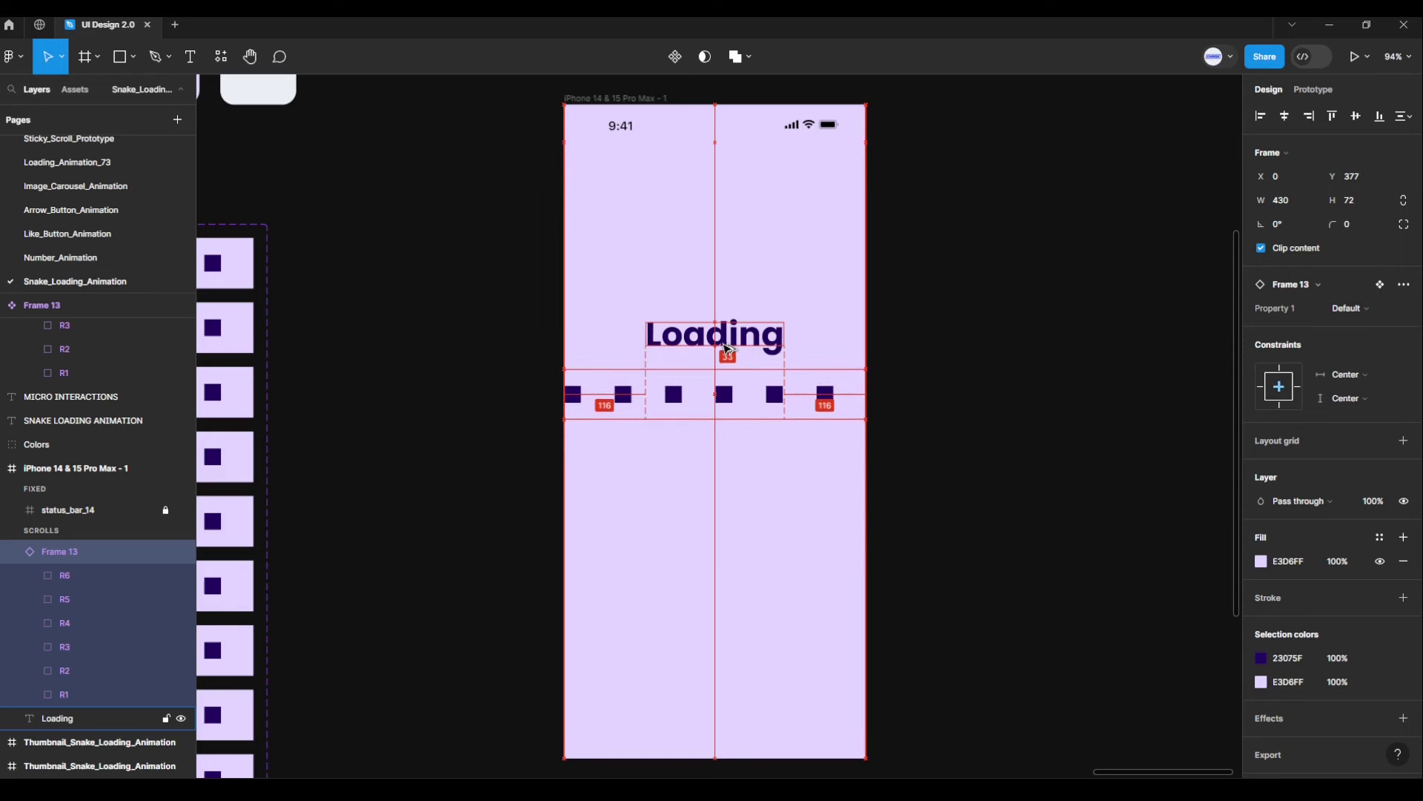
left_click(908, 386)
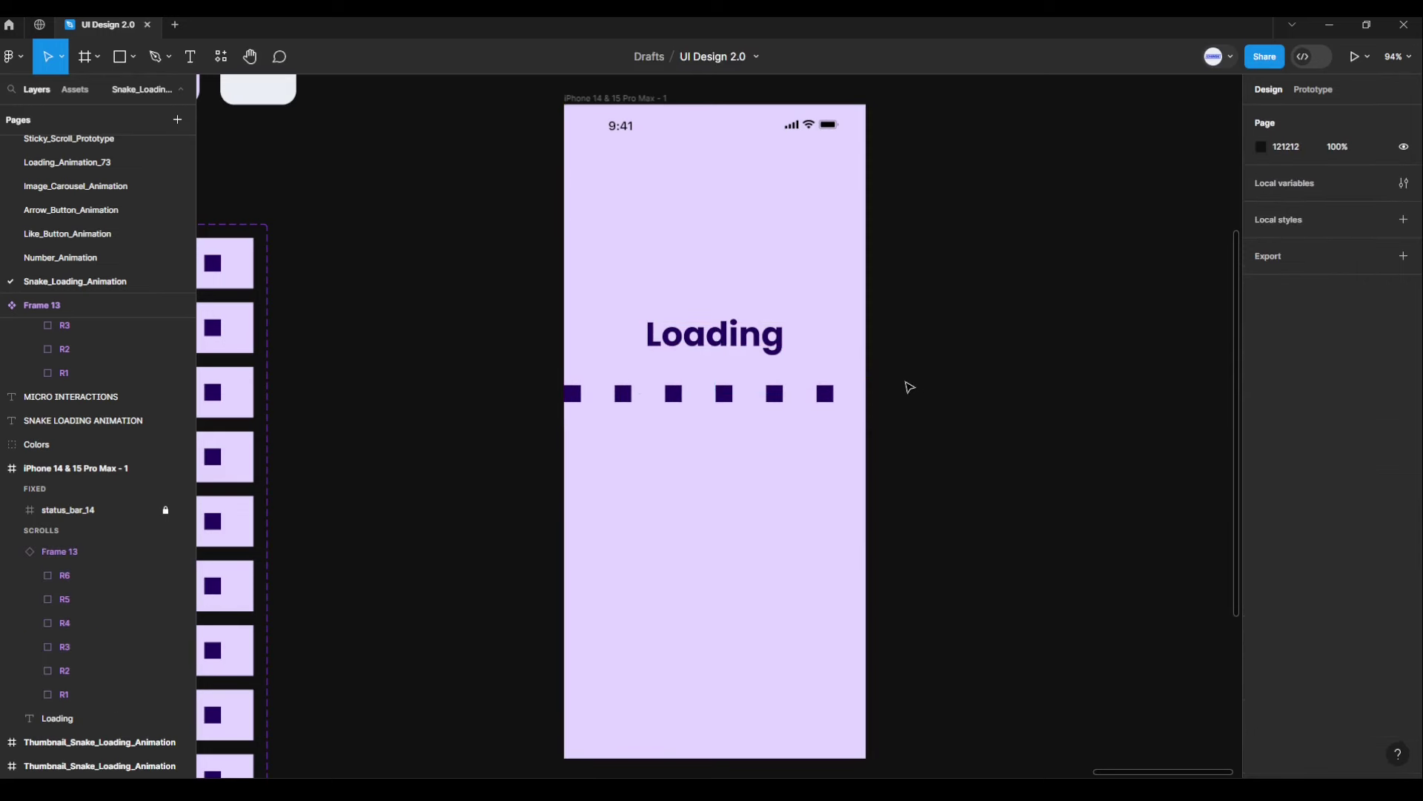
left_click(703, 147)
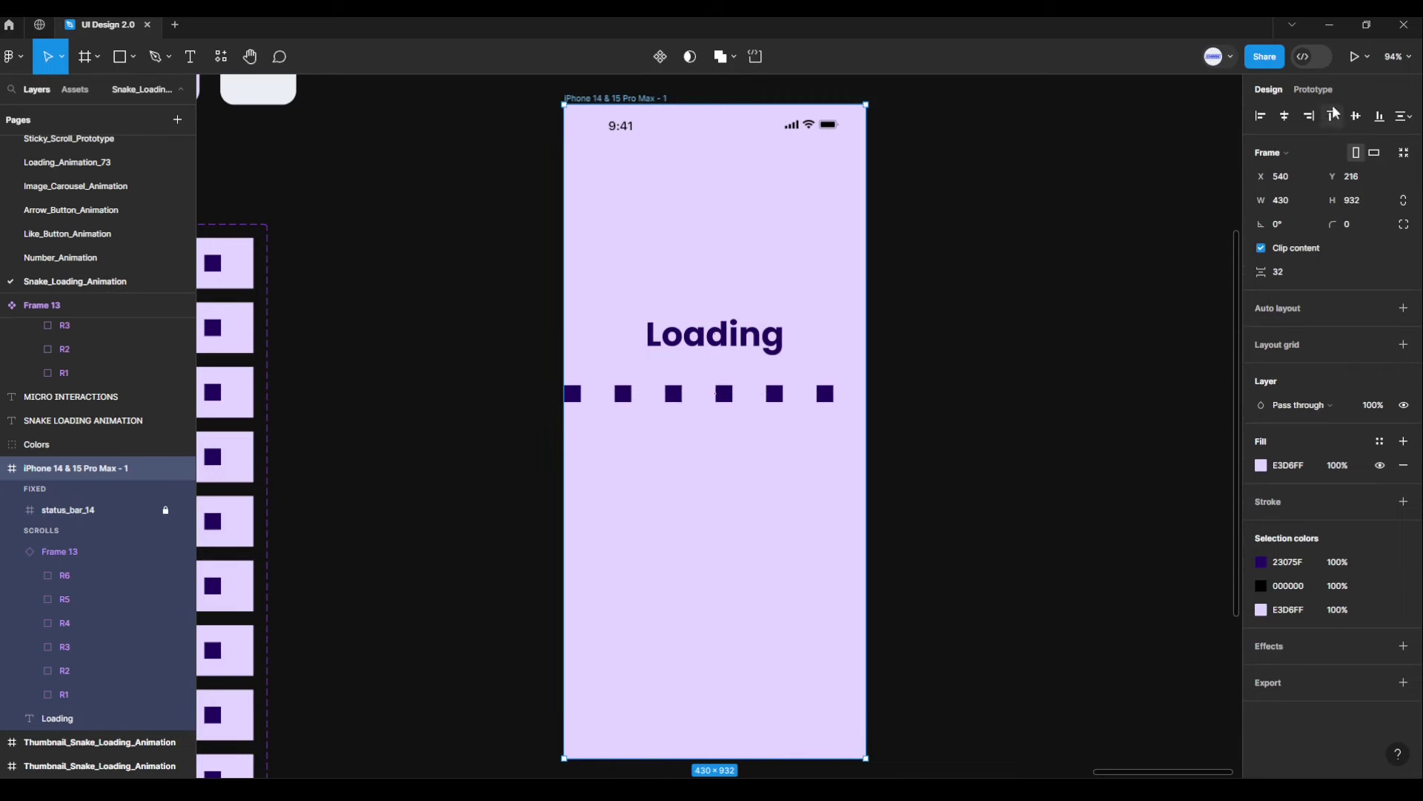
Step: Launch the prototype preview with the Present button
left_click(1357, 63)
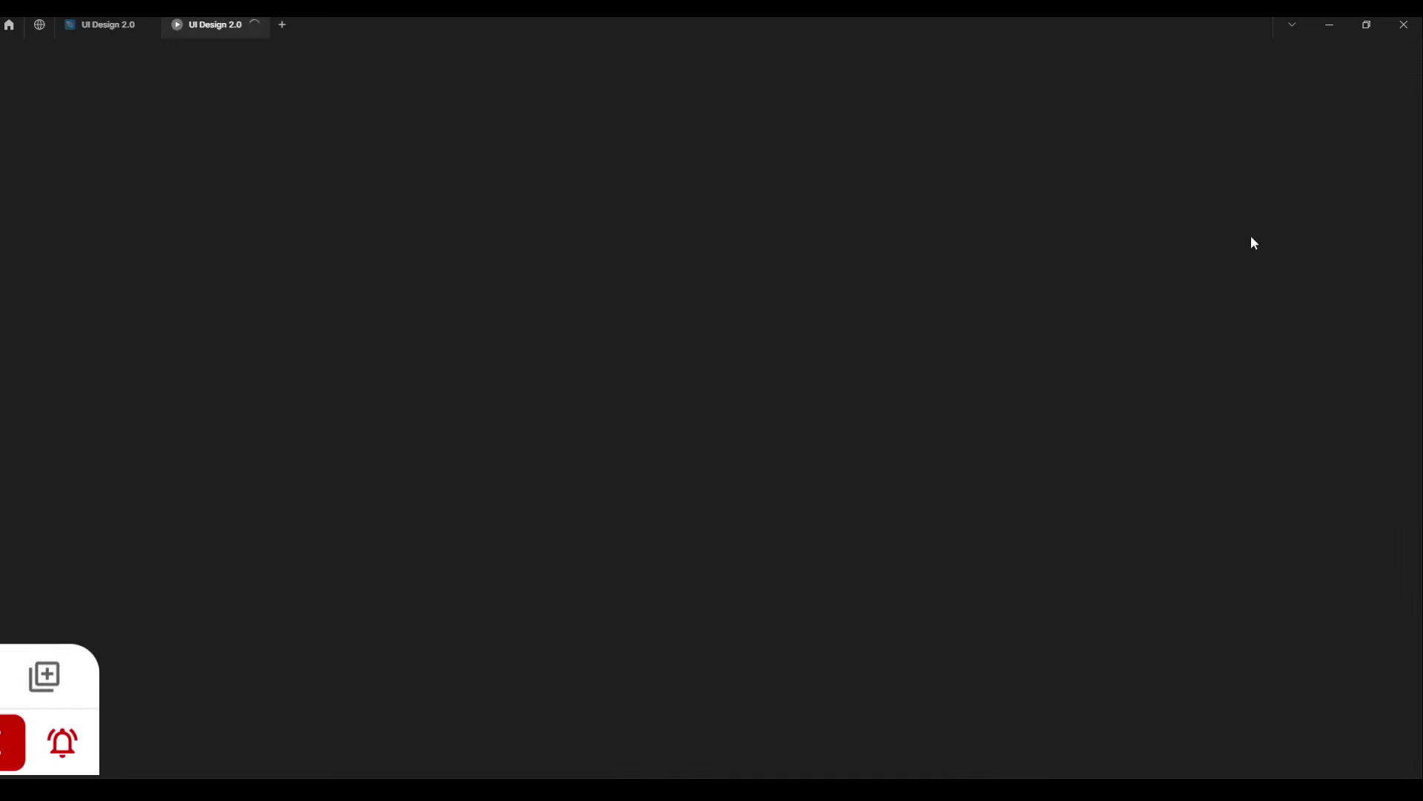